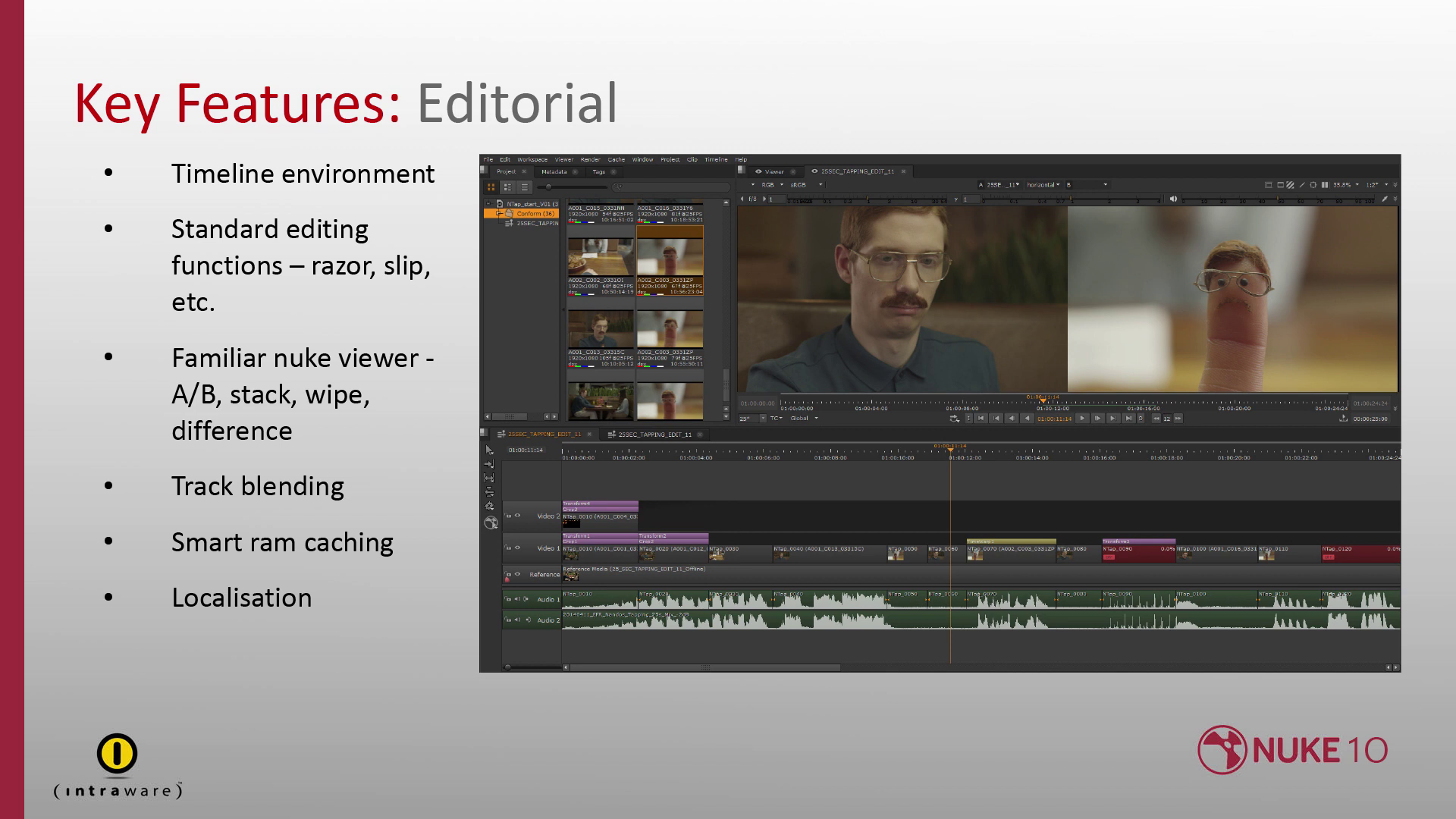
- Advance the slideshow through the Conforming slide to 'Manage Compositing in the Timeline'
key(Right)
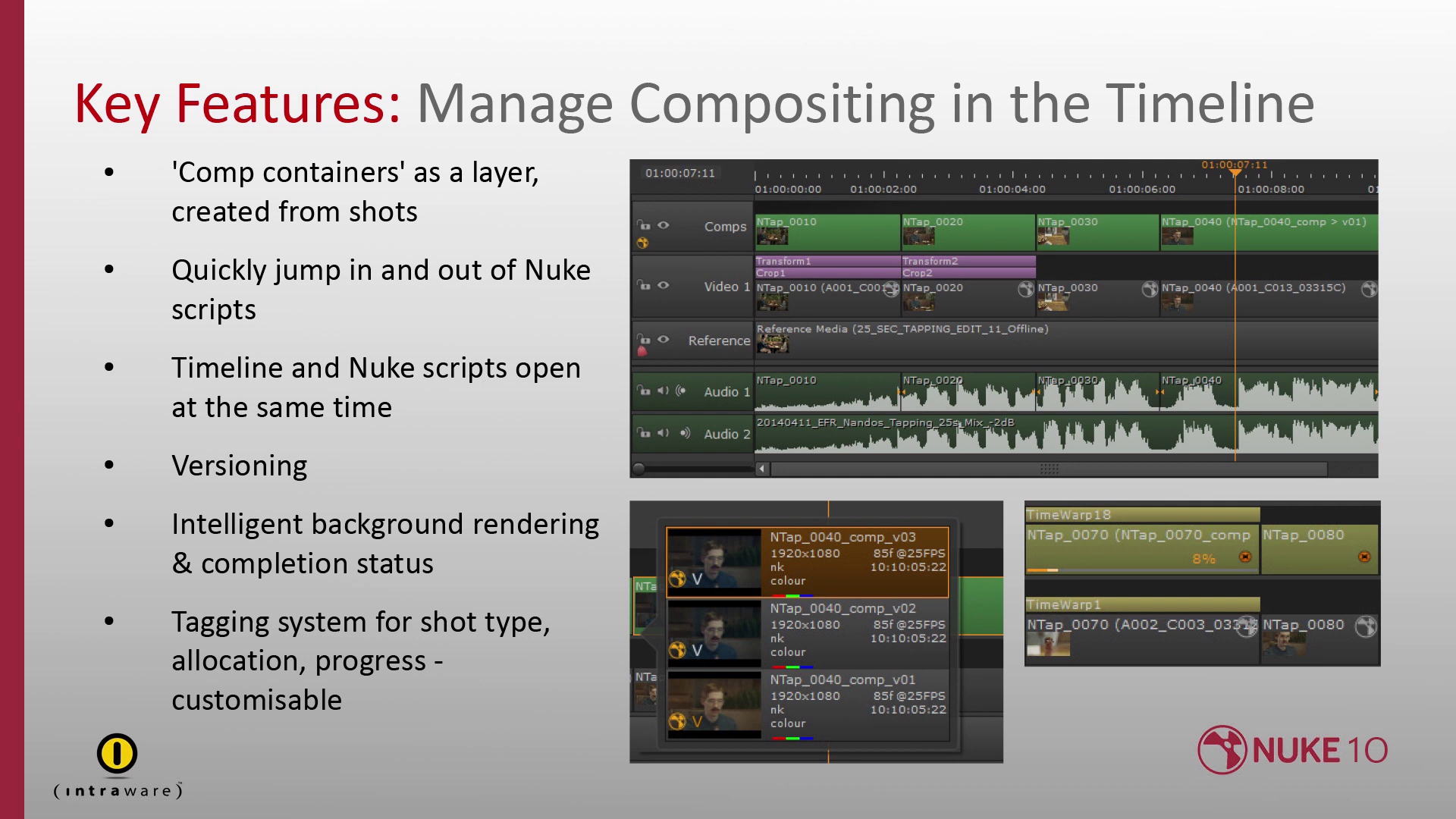
- Present the Collaboration Tools slide on tagging and annotations, then advance to Pipeline in a Box
key(Right)
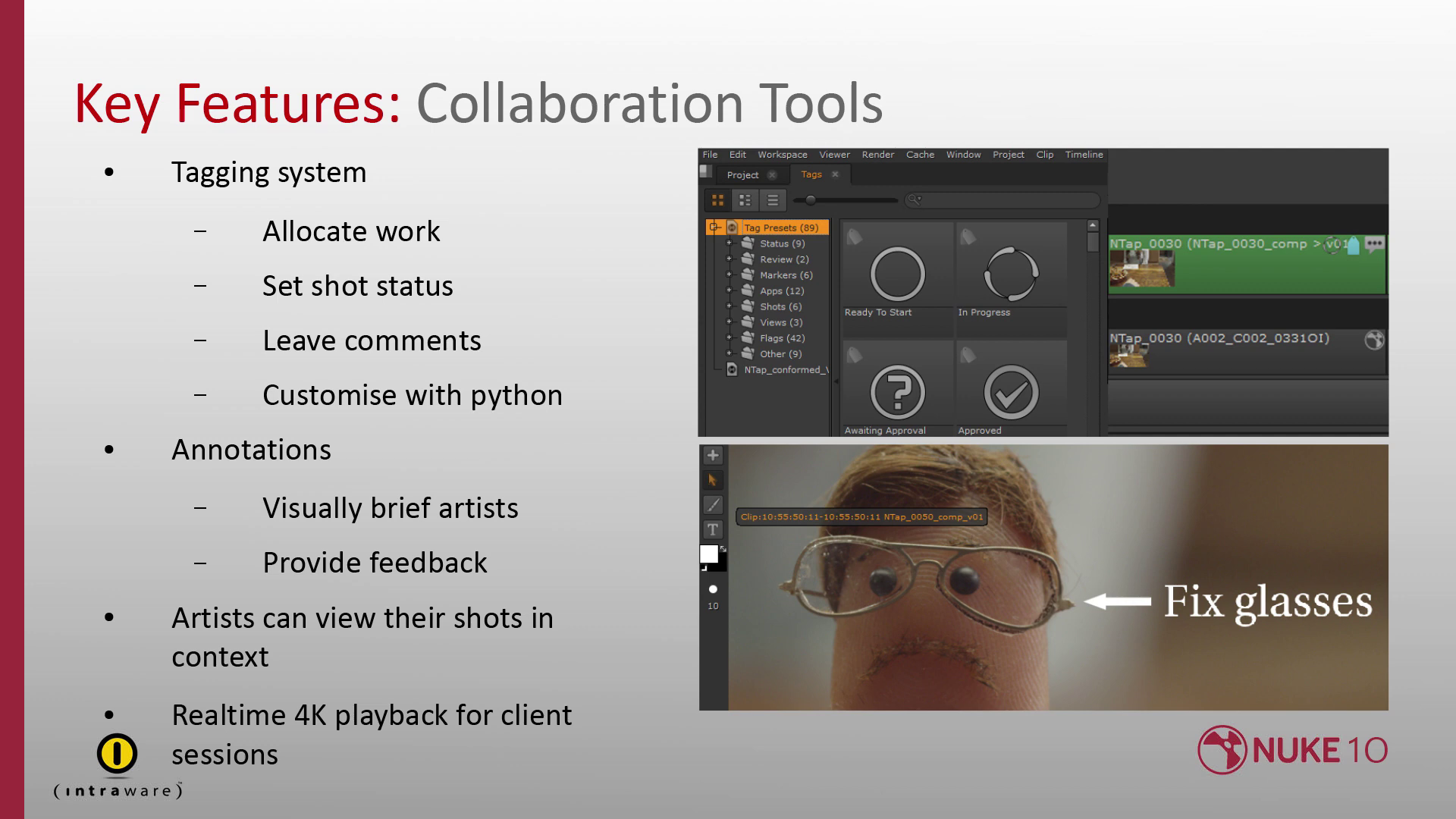
key(Right)
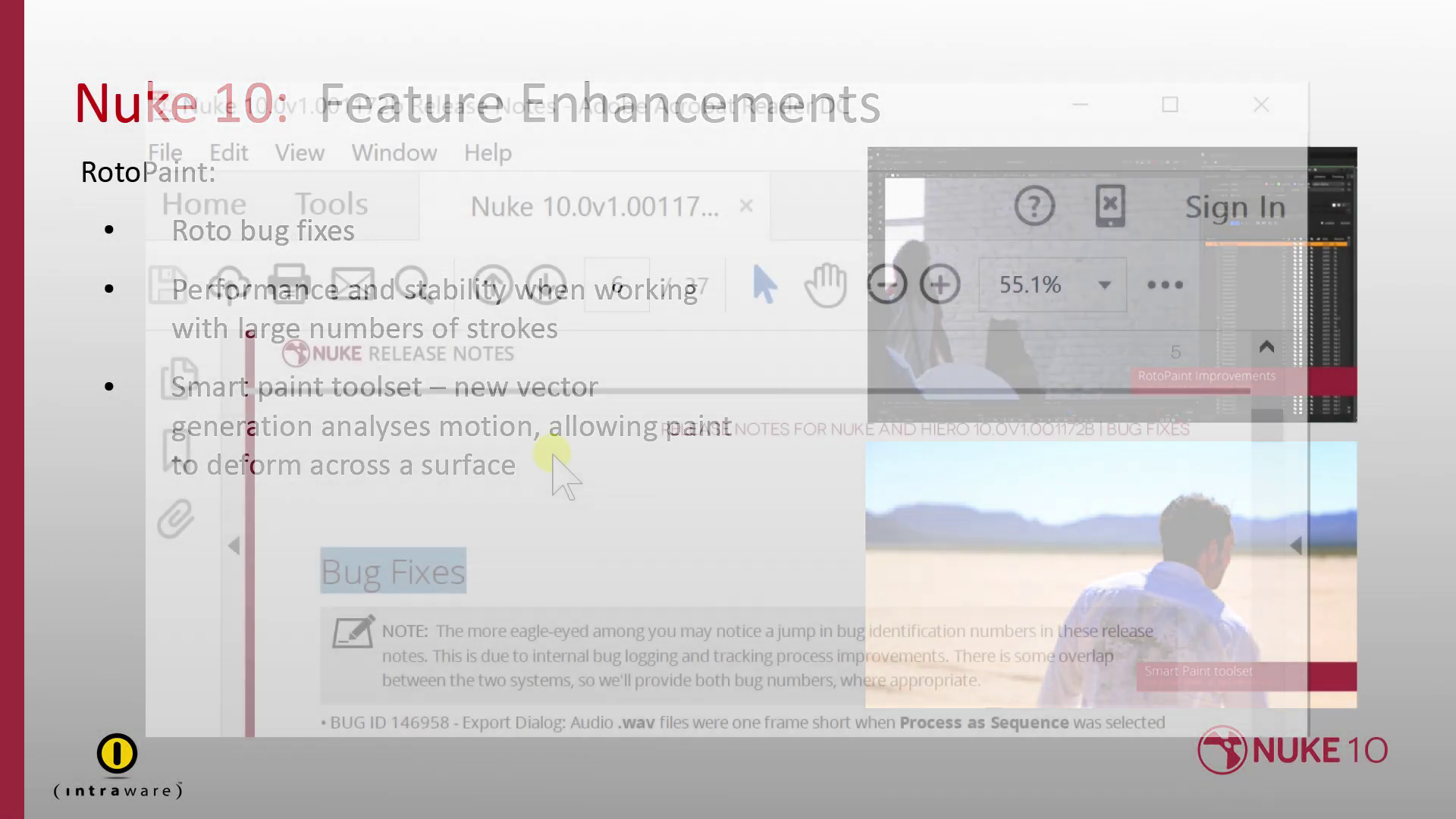
- Scroll down through the Nuke 10.0v1 release notes in Acrobat Reader
scroll(588, 227, down, 15)
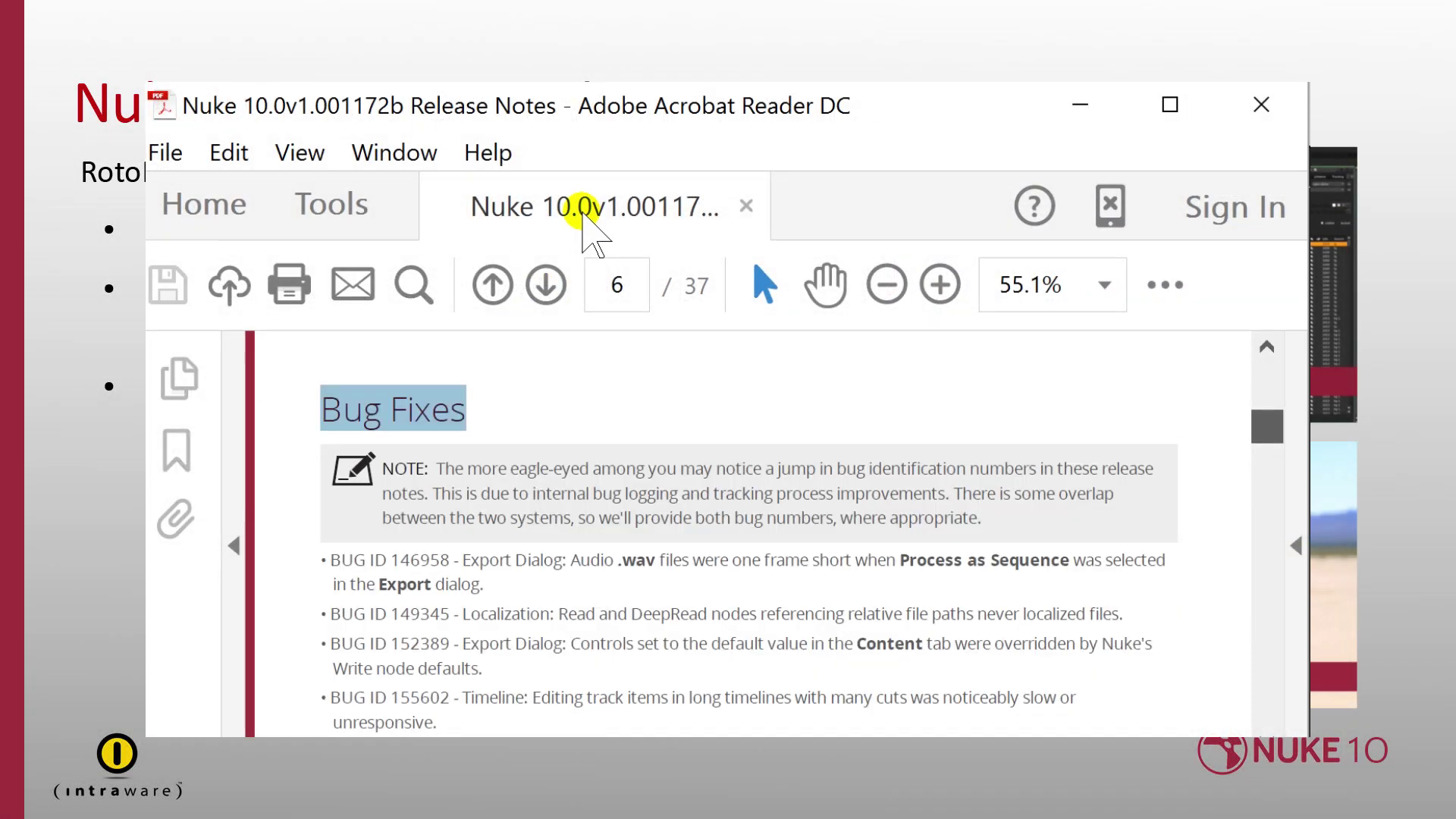
scroll(582, 218, down, 20)
scroll(581, 241, down, 20)
scroll(579, 266, down, 20)
scroll(582, 298, down, 20)
scroll(584, 311, down, 20)
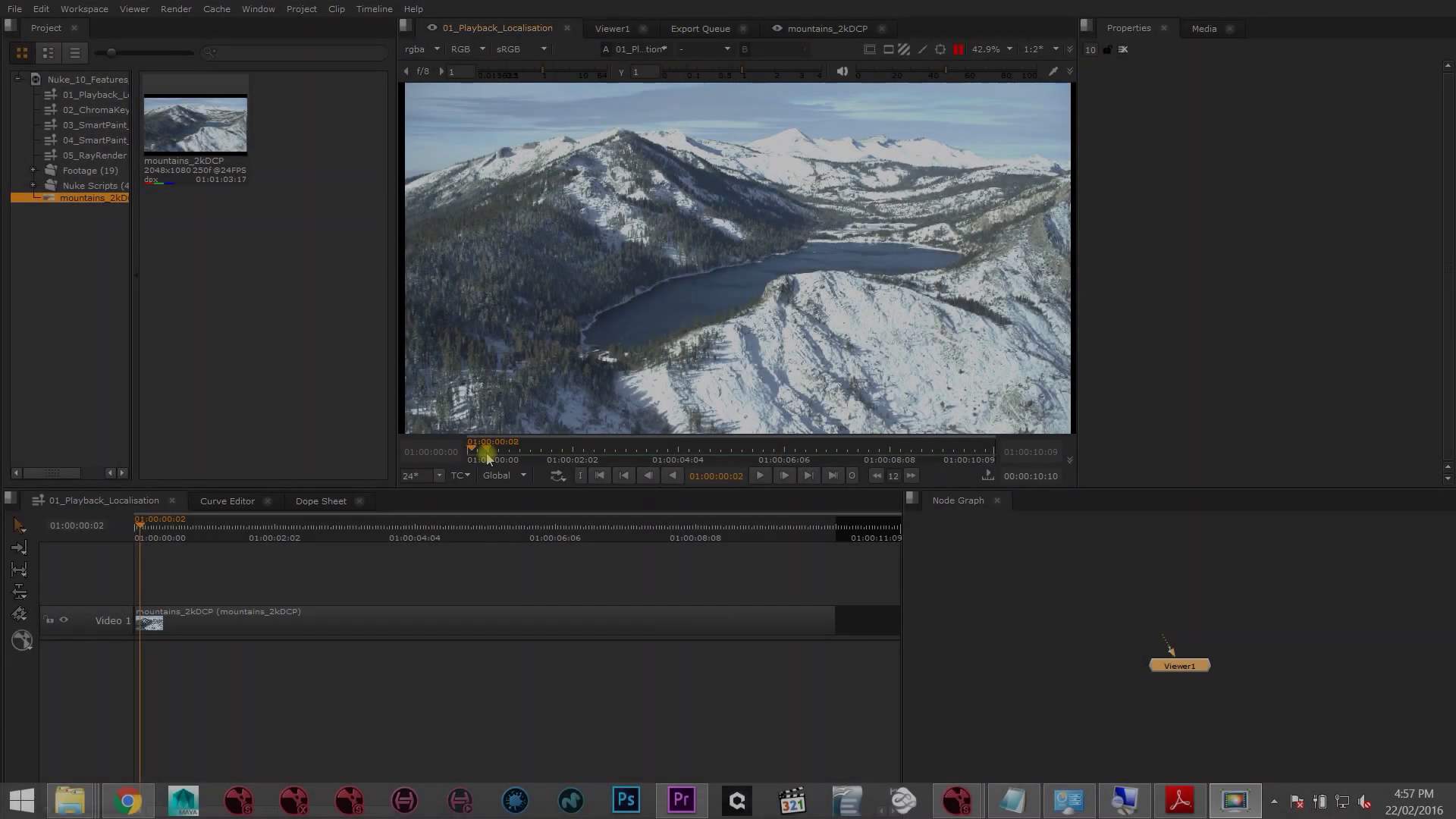
- Play the mountains_2kDCP clip forward and in reverse in an enlarged viewer, then replay from the first frame
drag(481, 447, 472, 453)
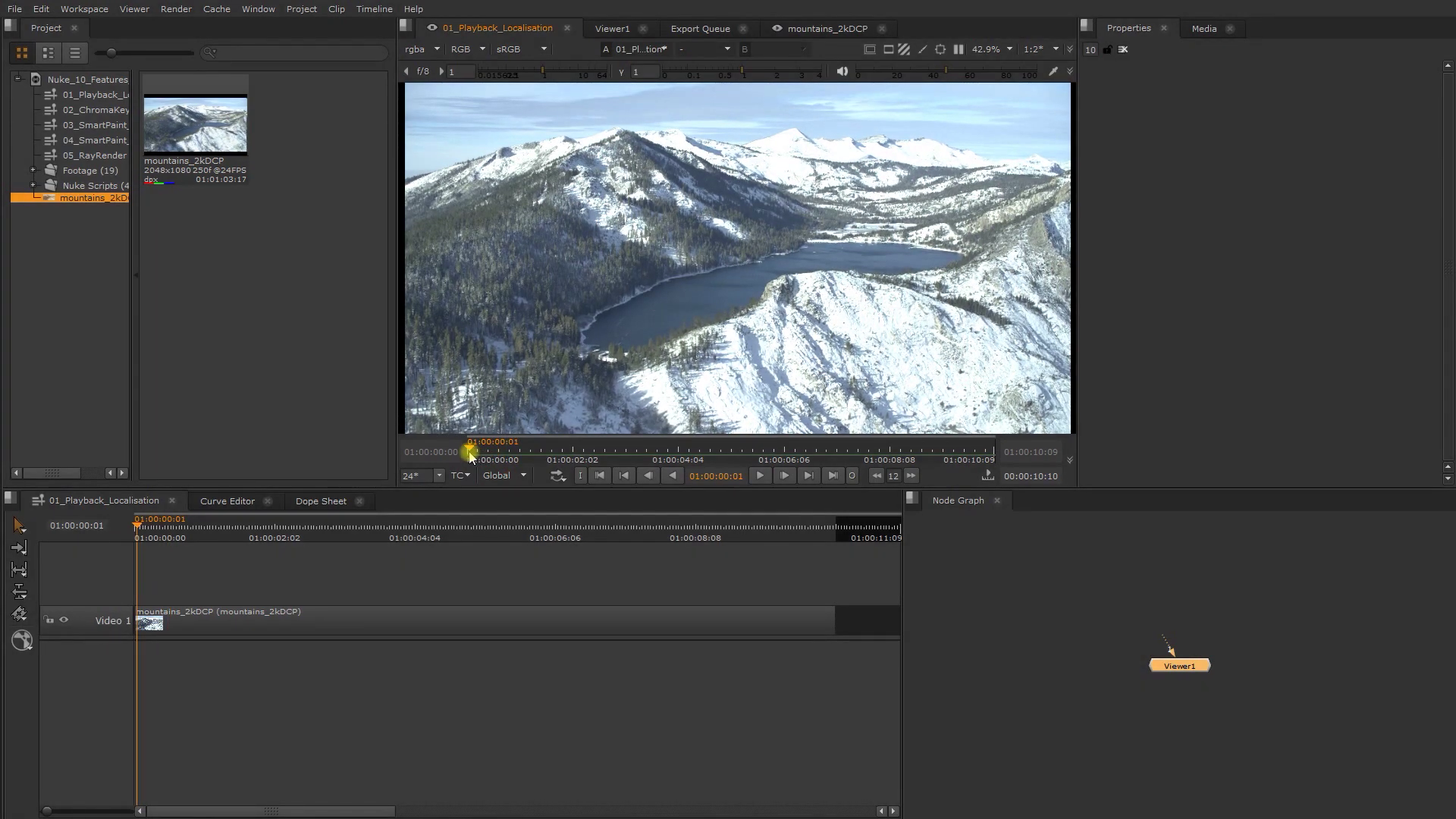
key(space)
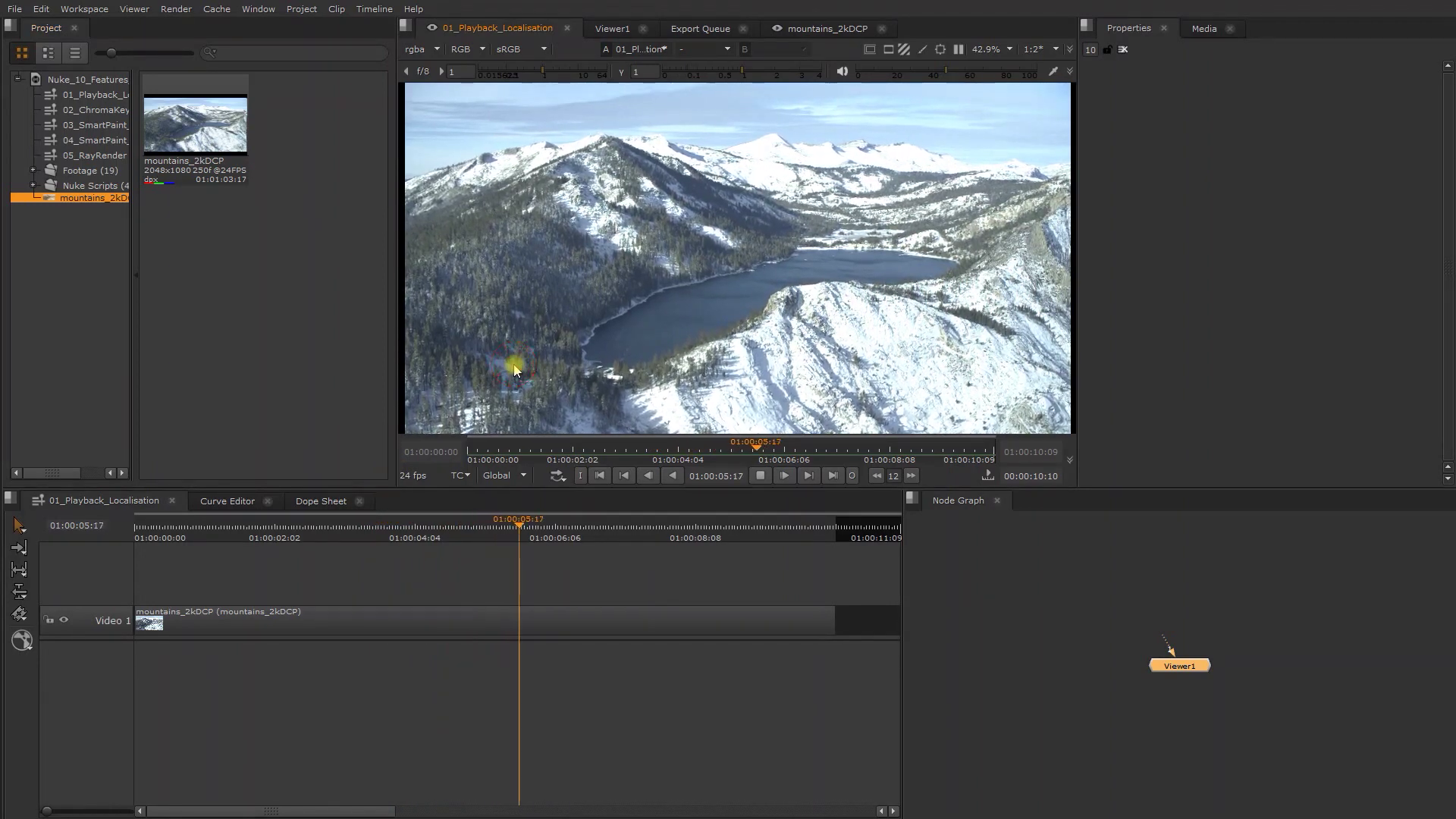
key(grave)
key(grave)
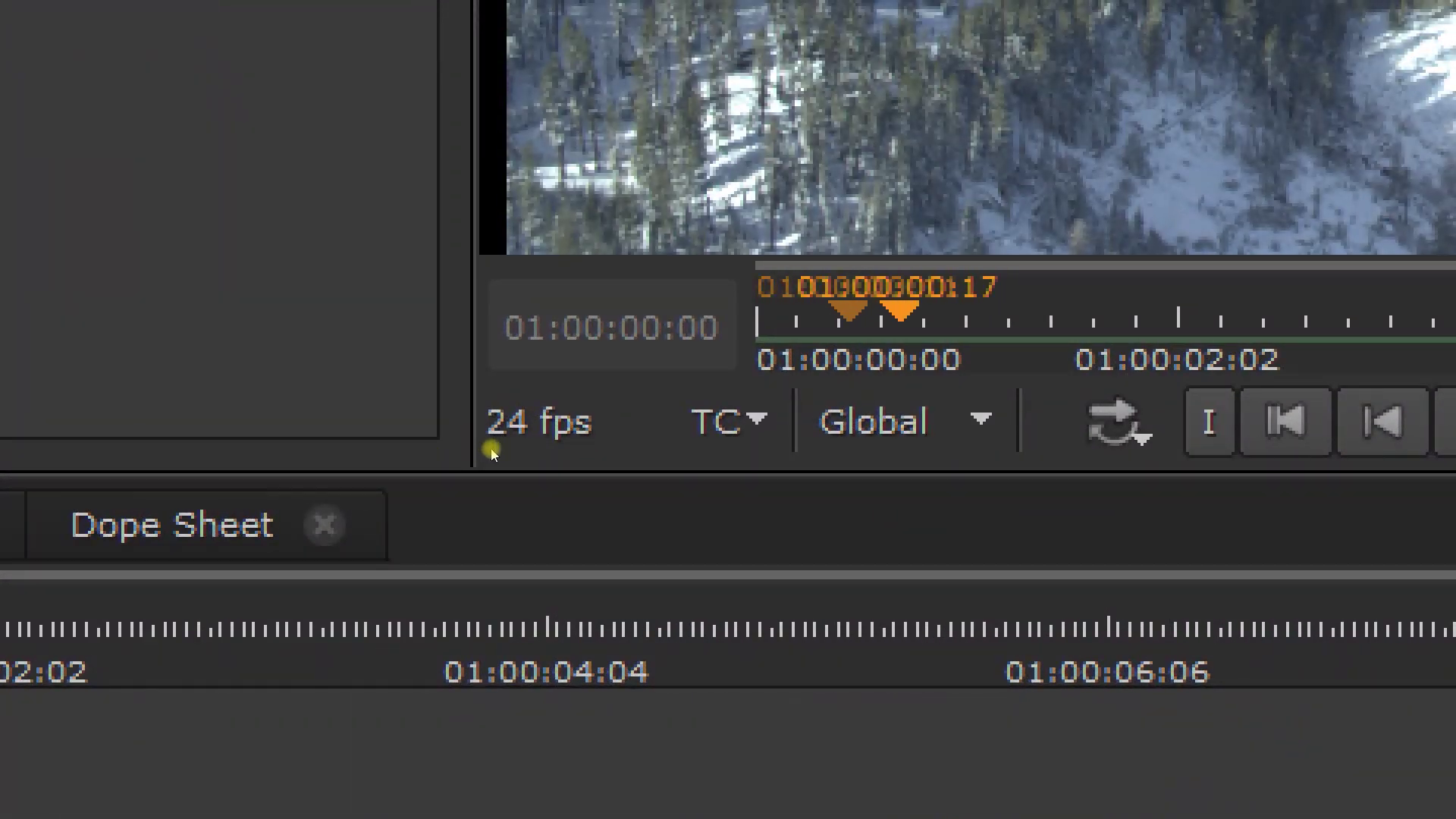
key(j)
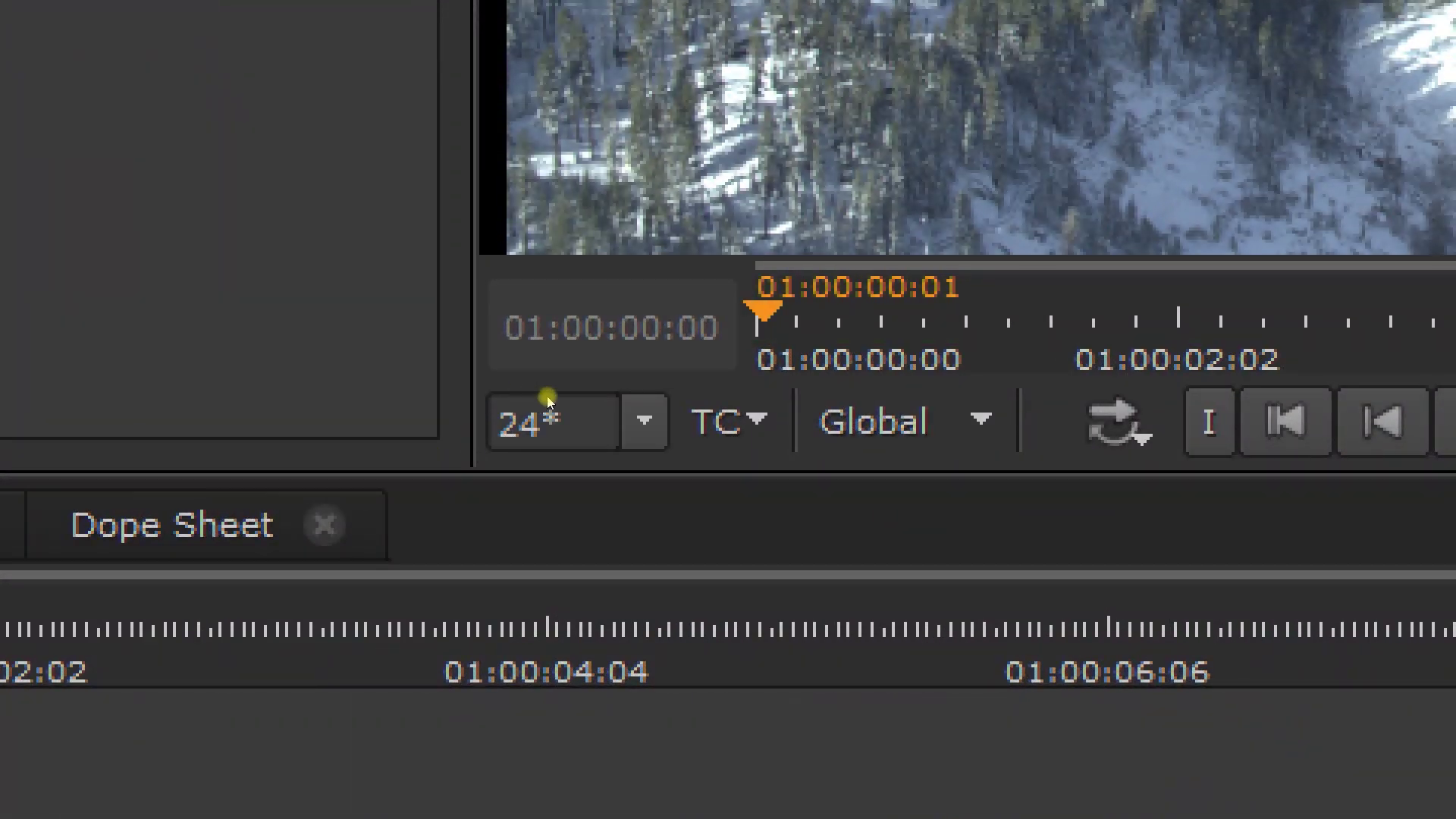
key(l)
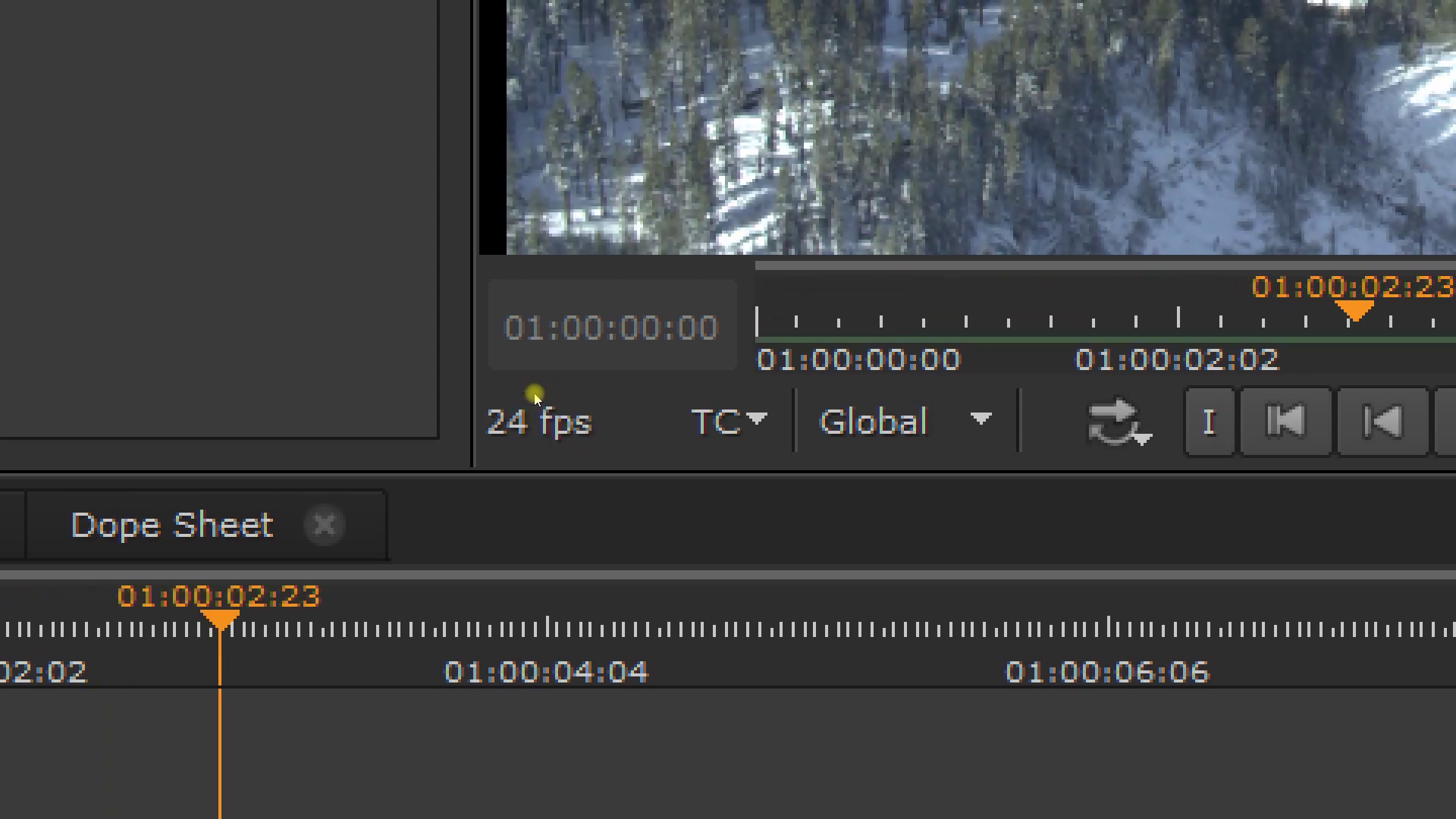
key(k)
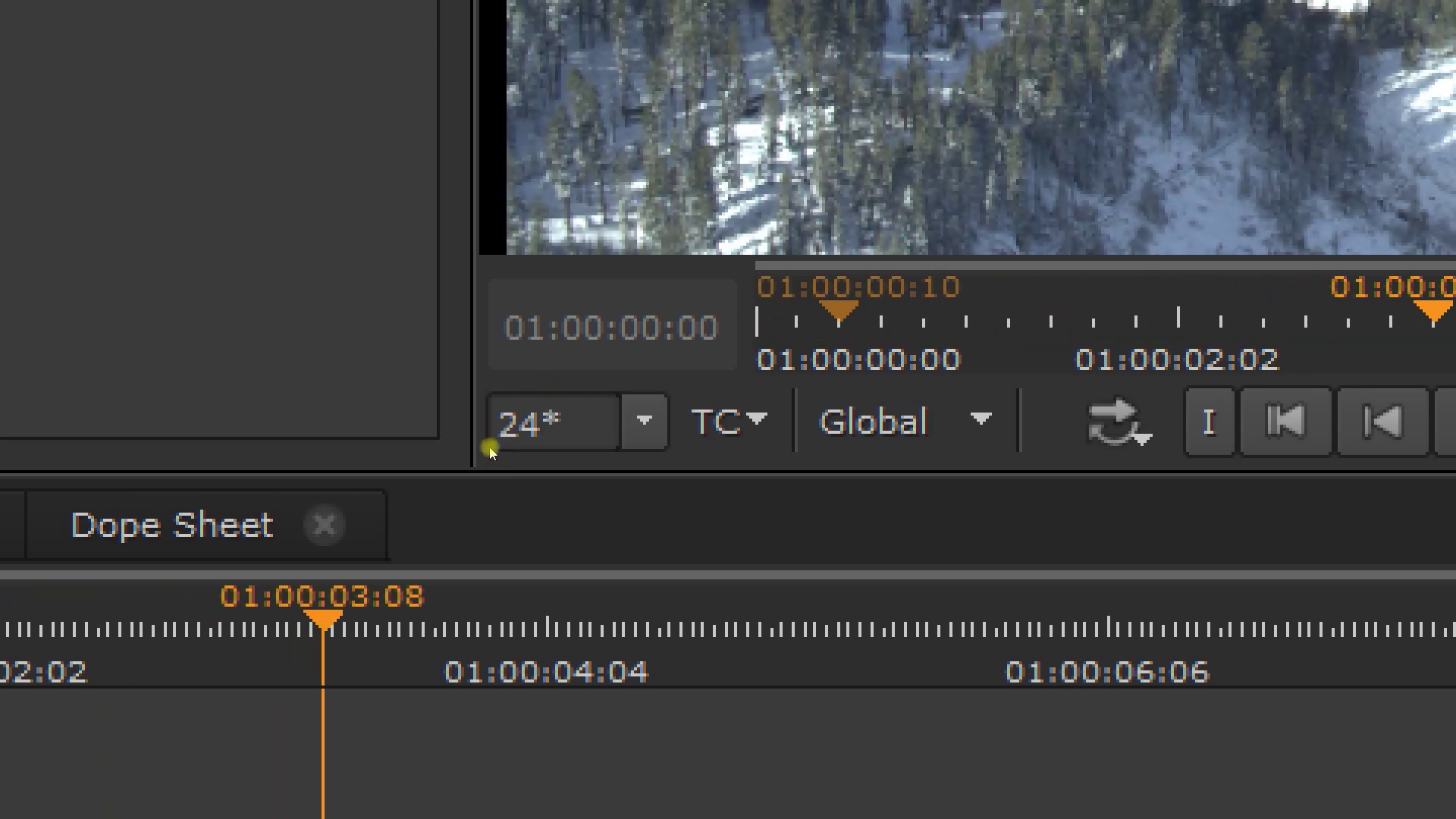
key(Home)
key(l)
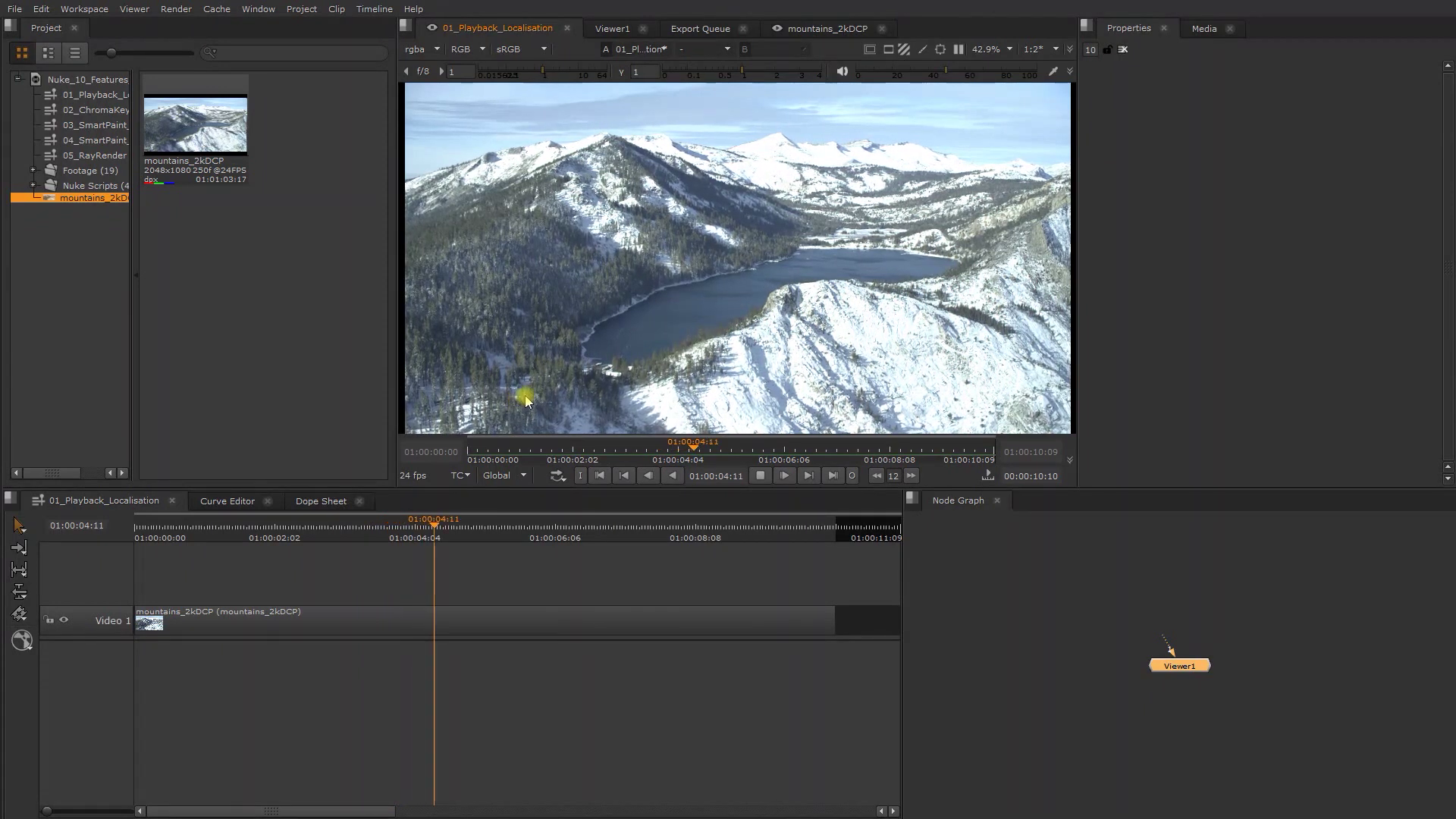
- Add a Mirror soft effect to the mountains clip with horizontal flop and preview it
key(k)
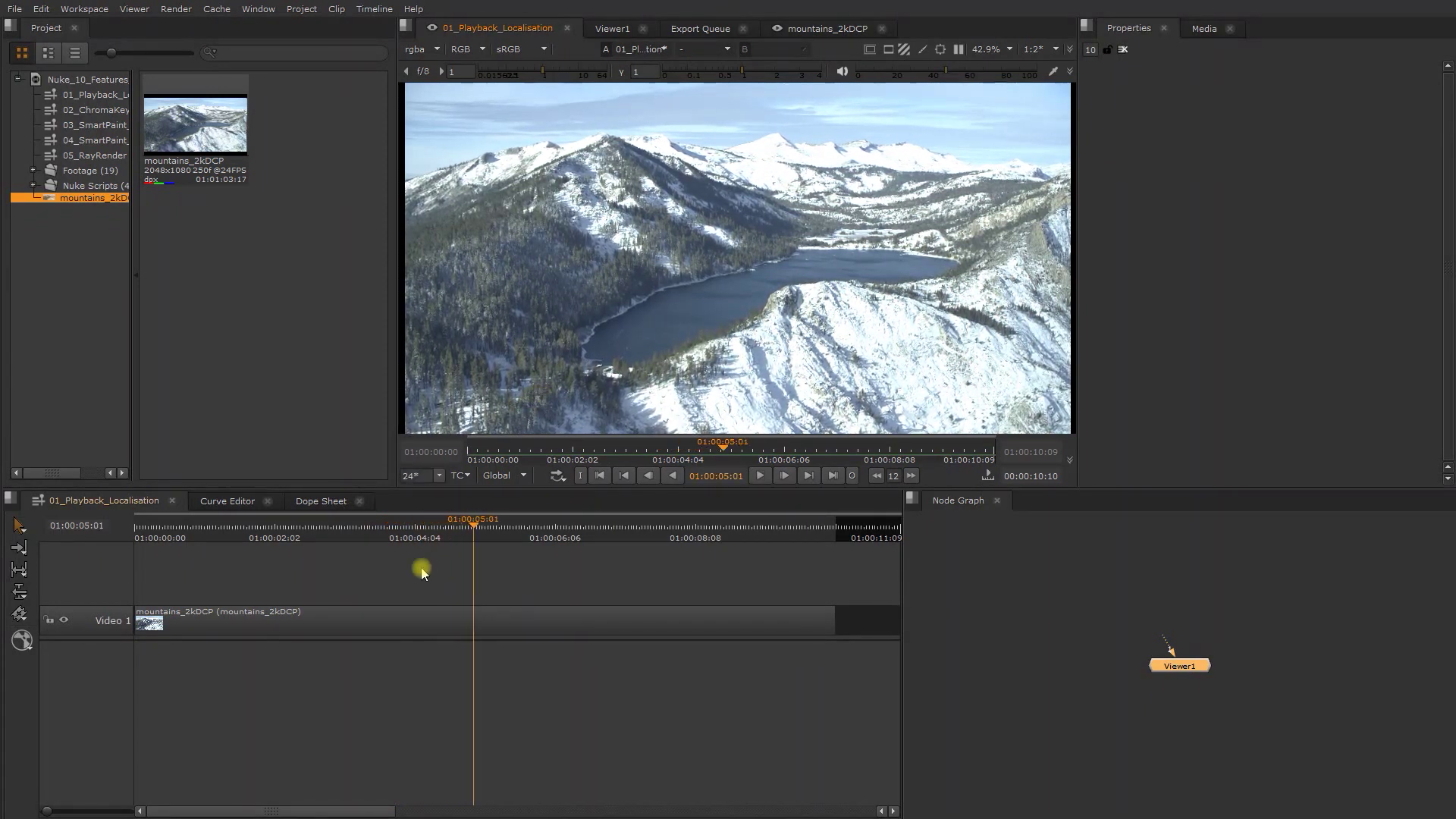
click(389, 622)
click(22, 641)
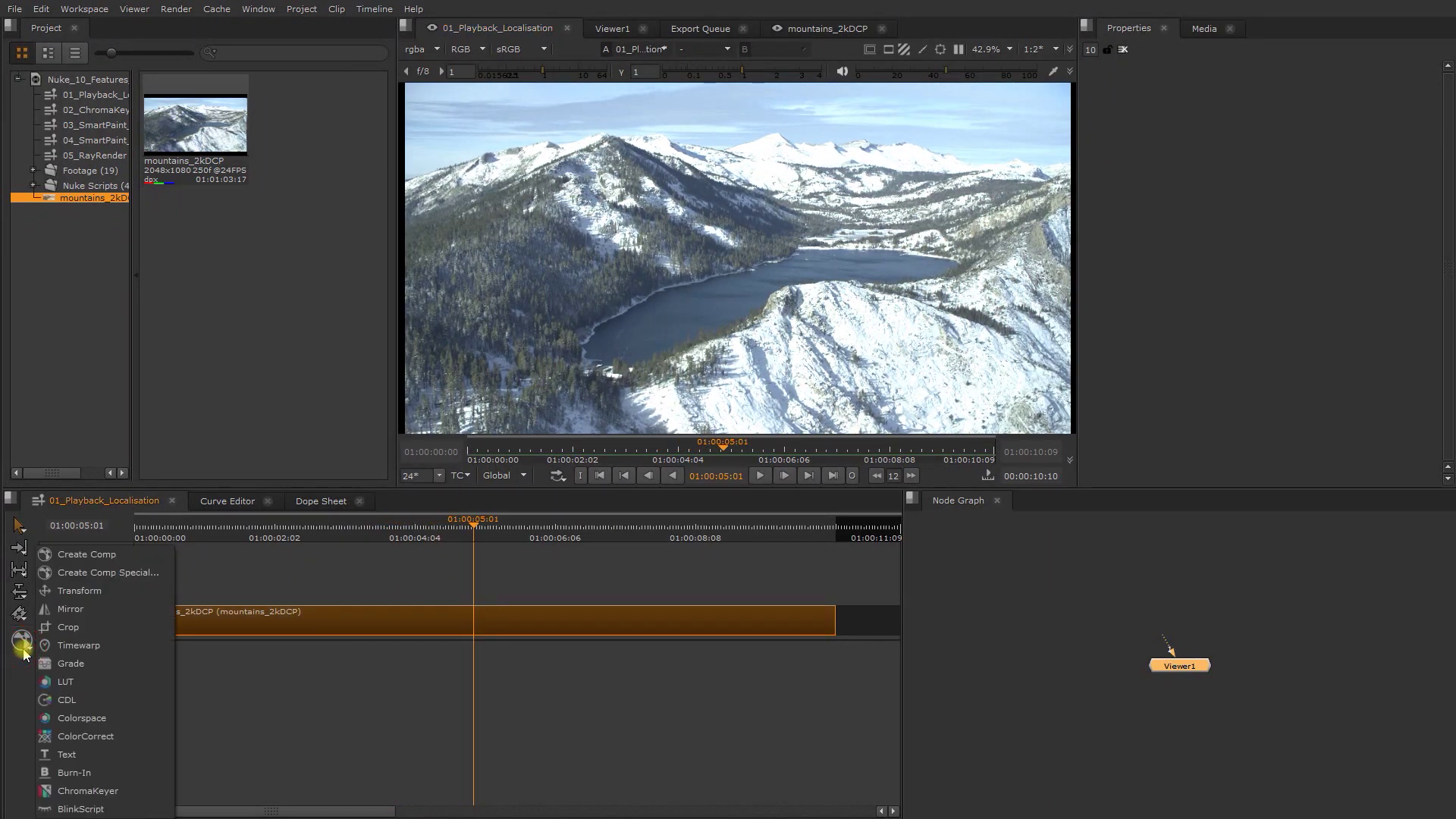
click(97, 614)
click(1237, 115)
key(space)
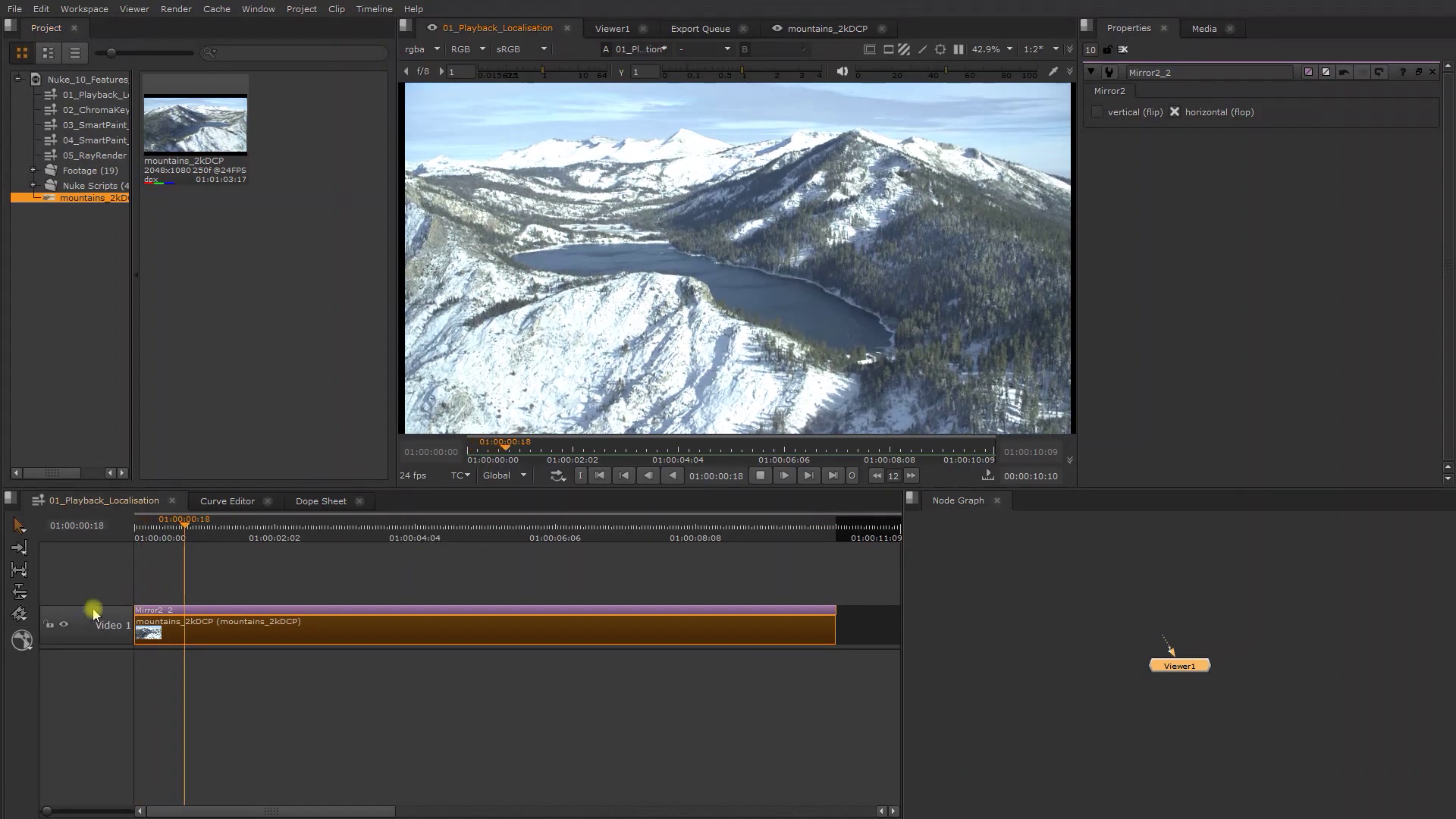
- Add a Grade with a cooler blue-green multiply, gain 0.82 and gamma 0.78
click(21, 641)
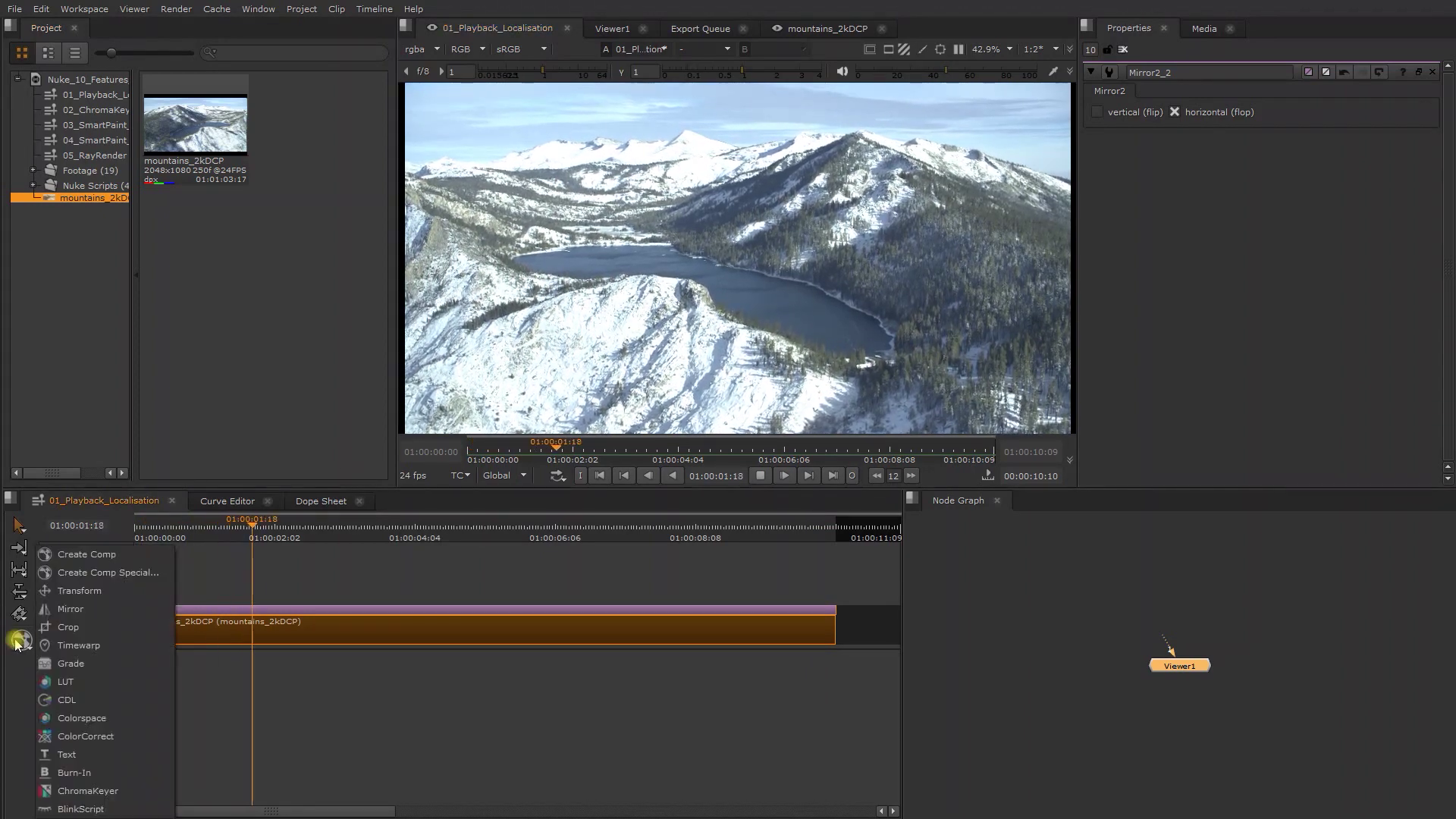
click(84, 663)
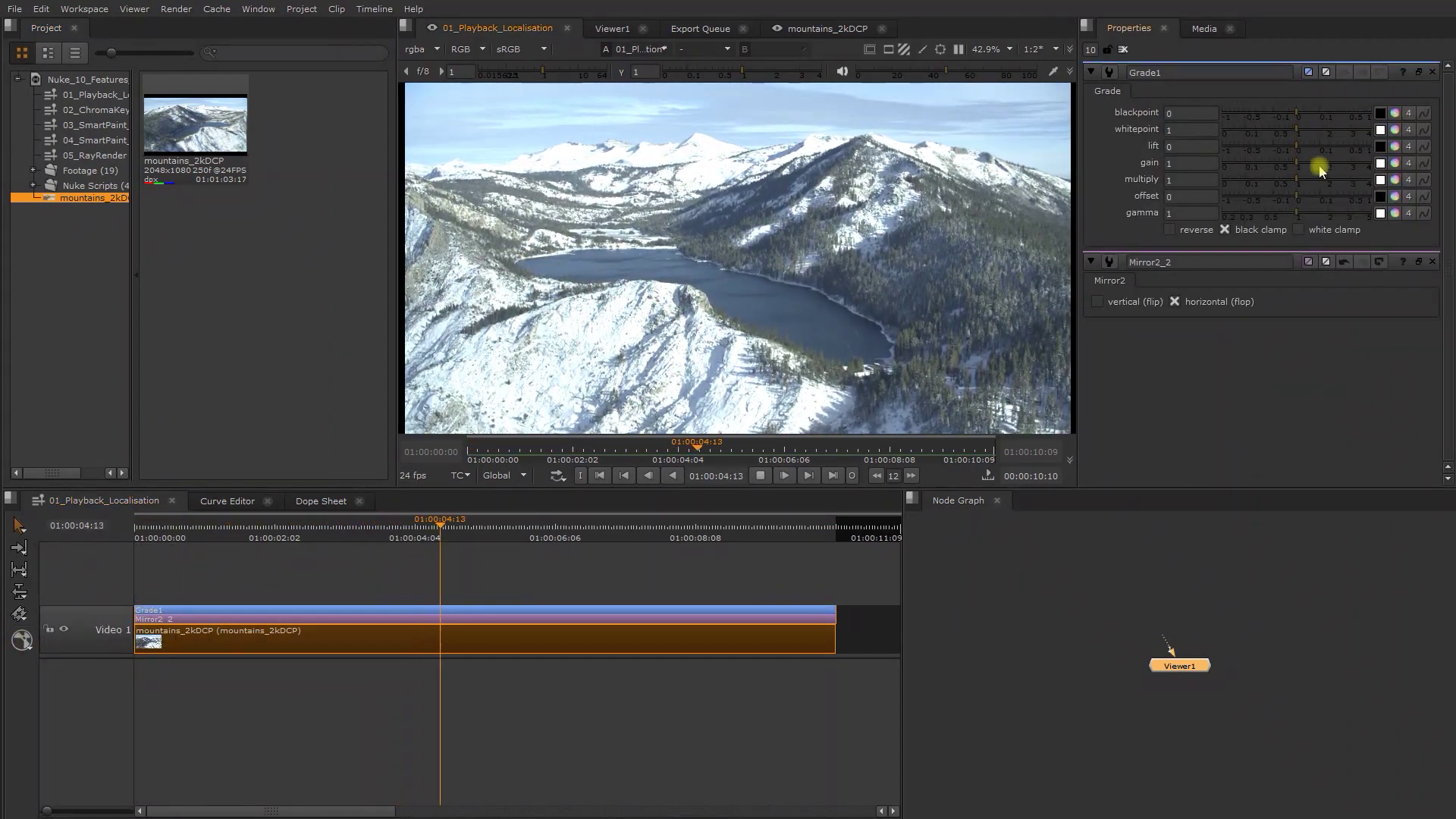
drag(1299, 182, 1287, 220)
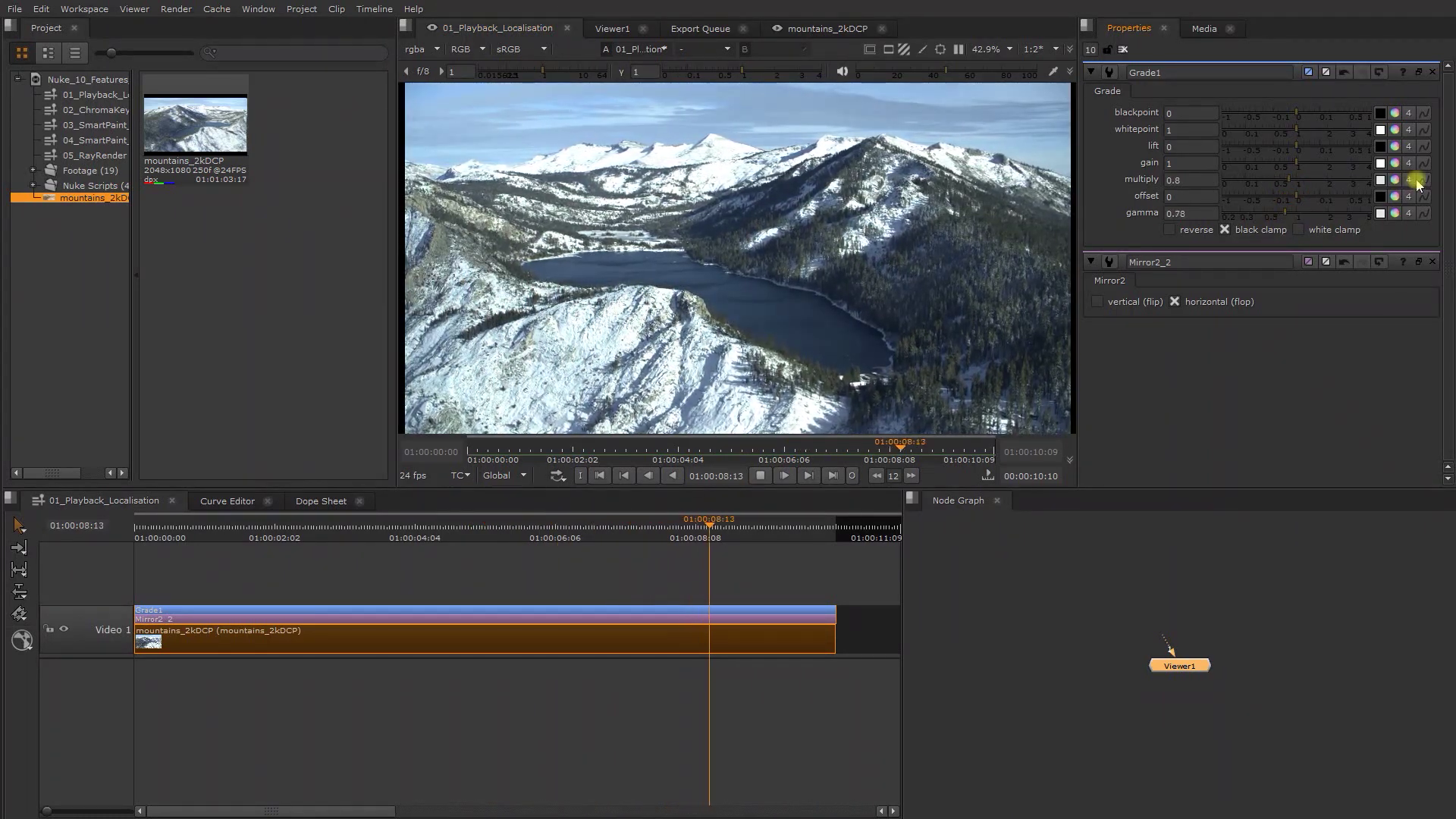
click(1395, 180)
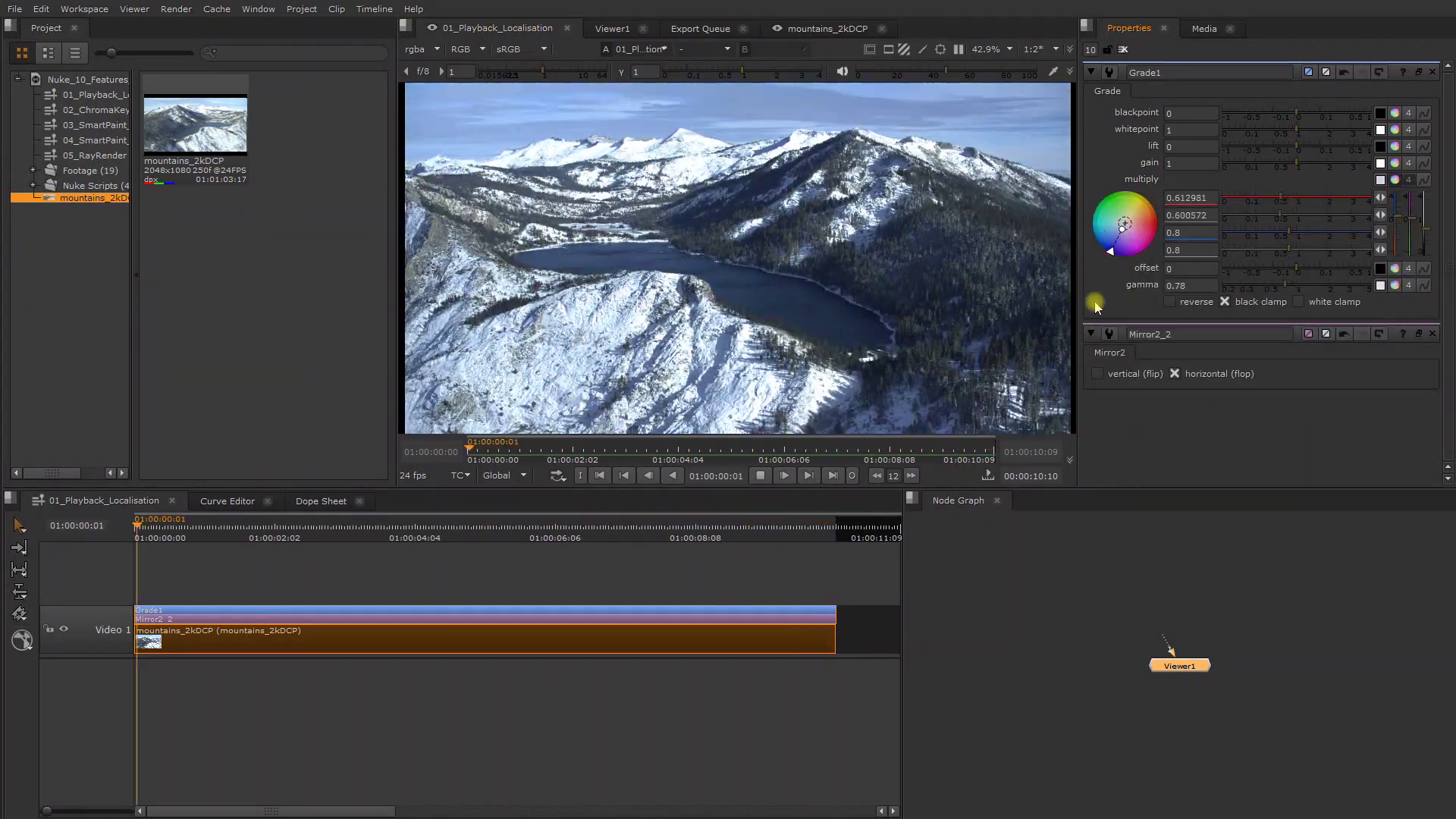
mouse_move(1125, 223)
mouse_down()
mouse_move(903, 497)
mouse_move(1034, 189)
mouse_move(1175, 89)
mouse_move(1045, 241)
mouse_up()
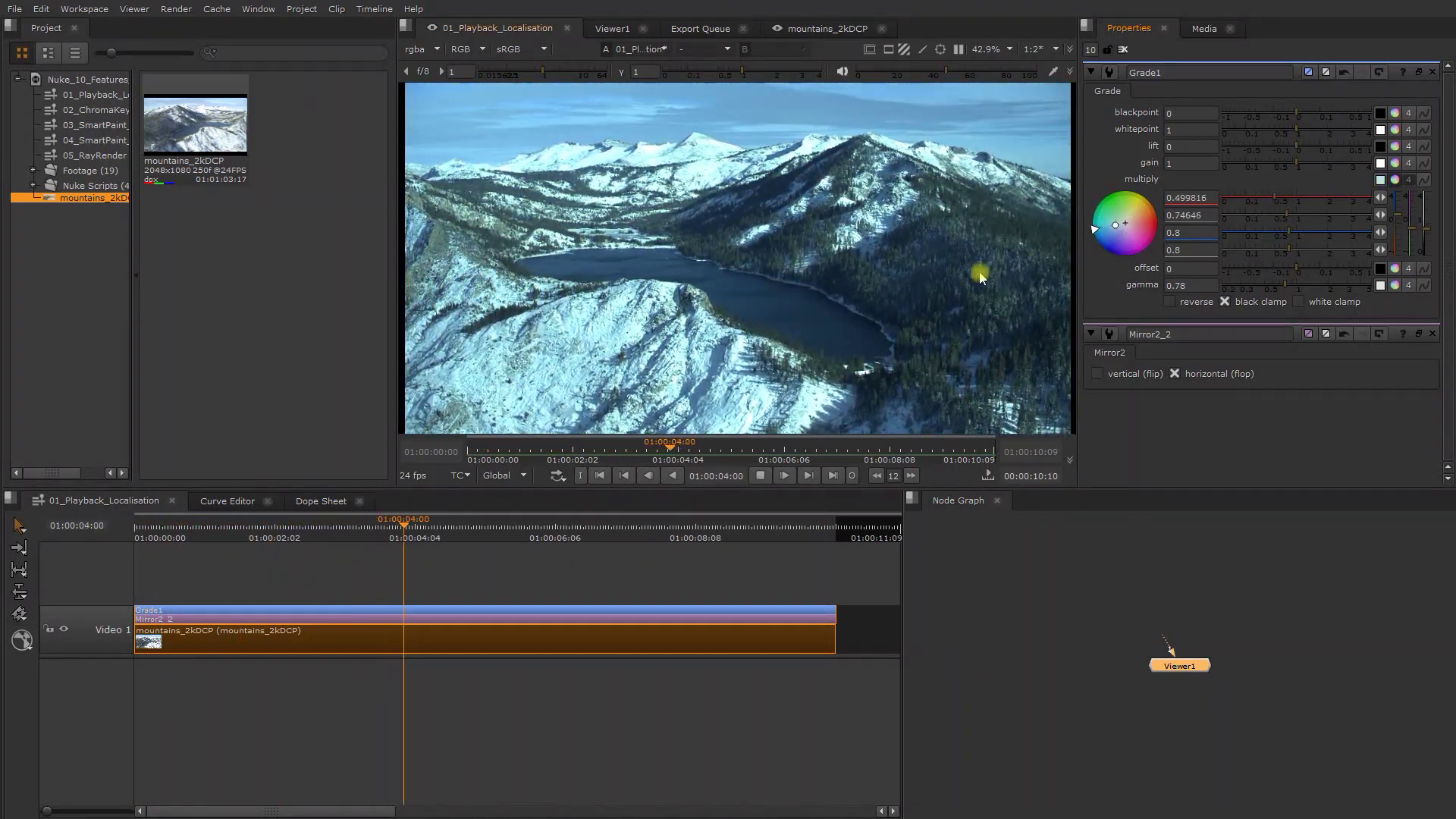
mouse_move(1293, 164)
mouse_down()
mouse_move(1280, 167)
mouse_move(1293, 164)
mouse_up()
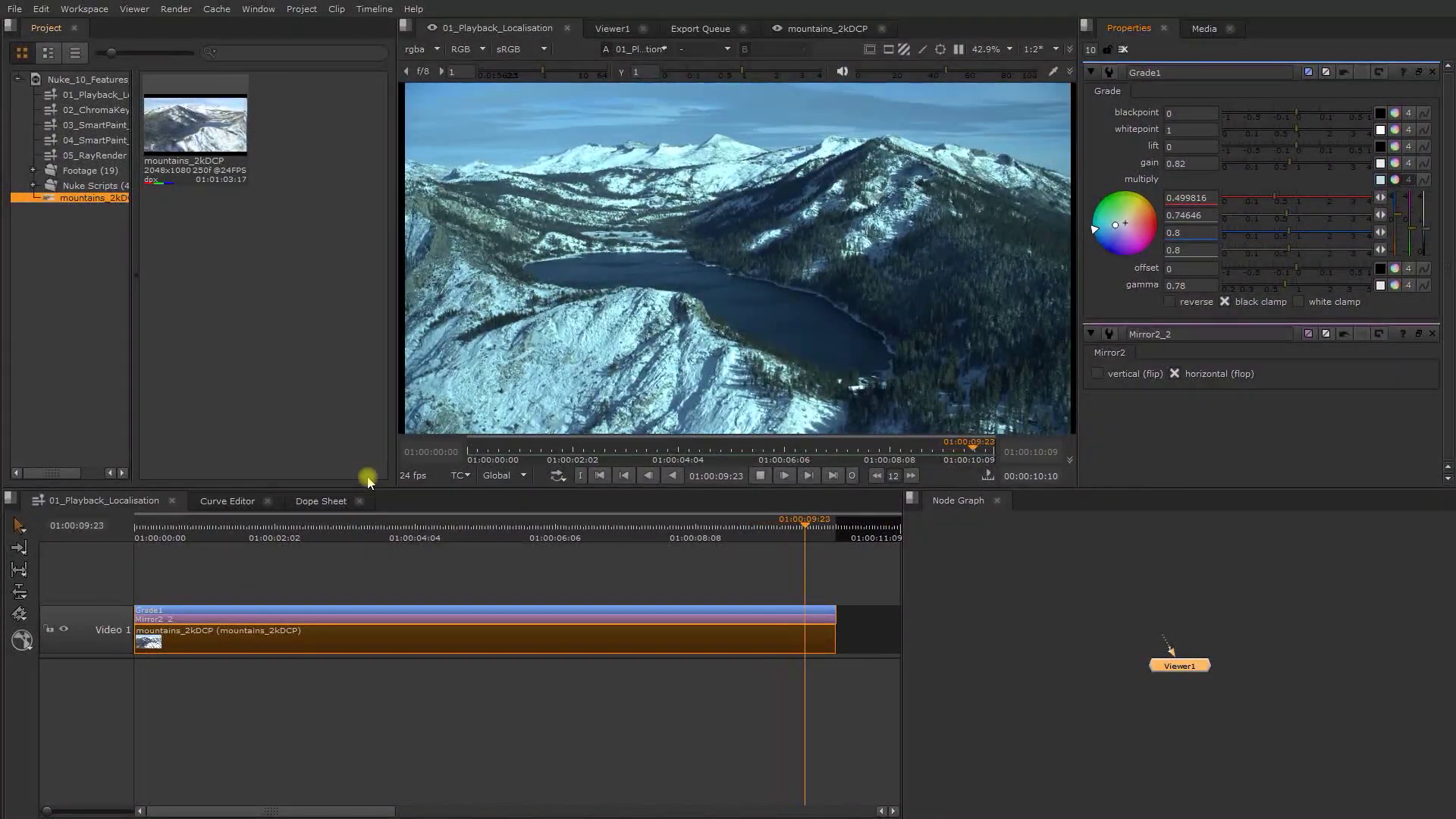
- Add a BurnIn soft effect with black background boxes enabled
click(25, 637)
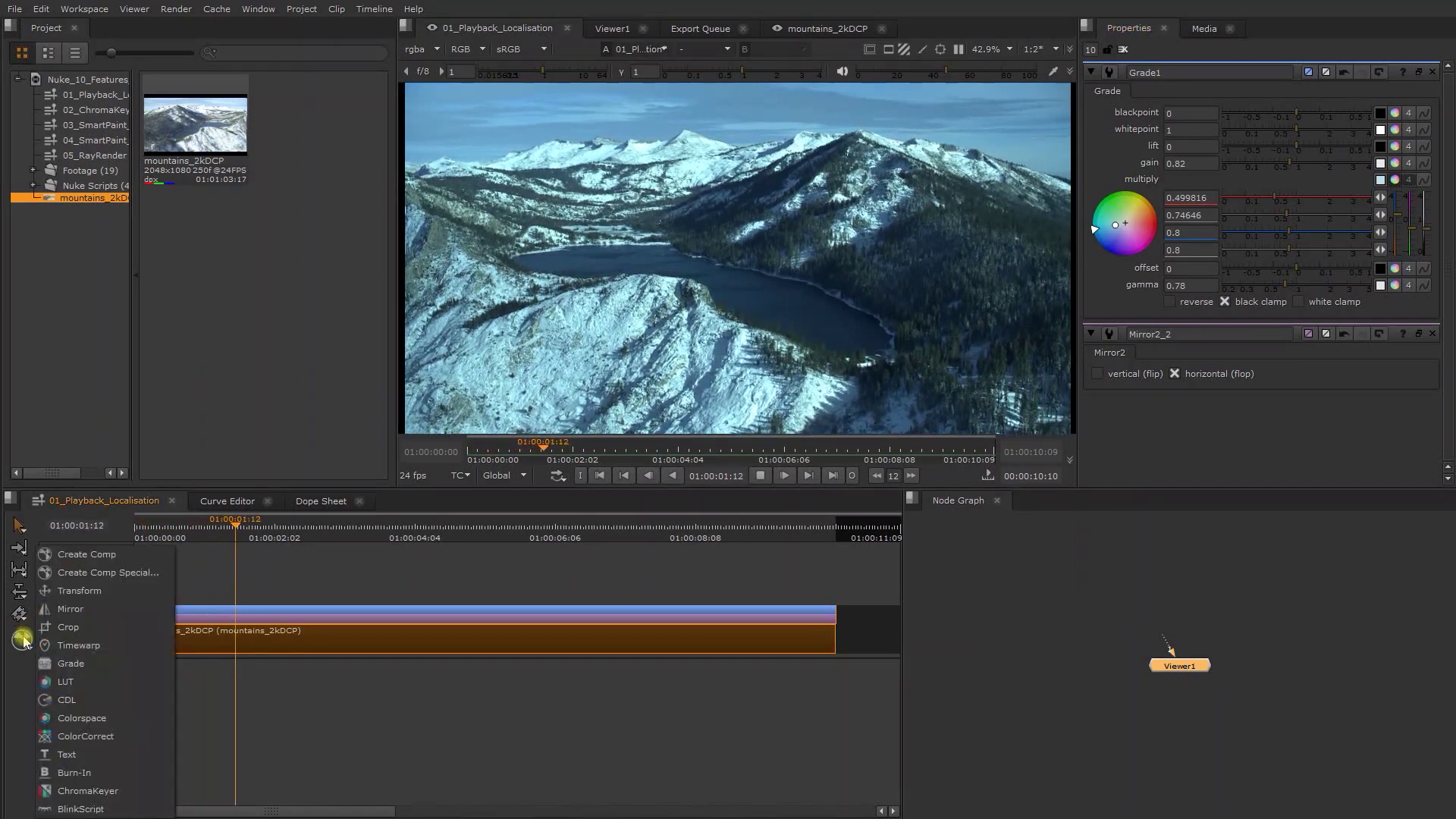
click(87, 763)
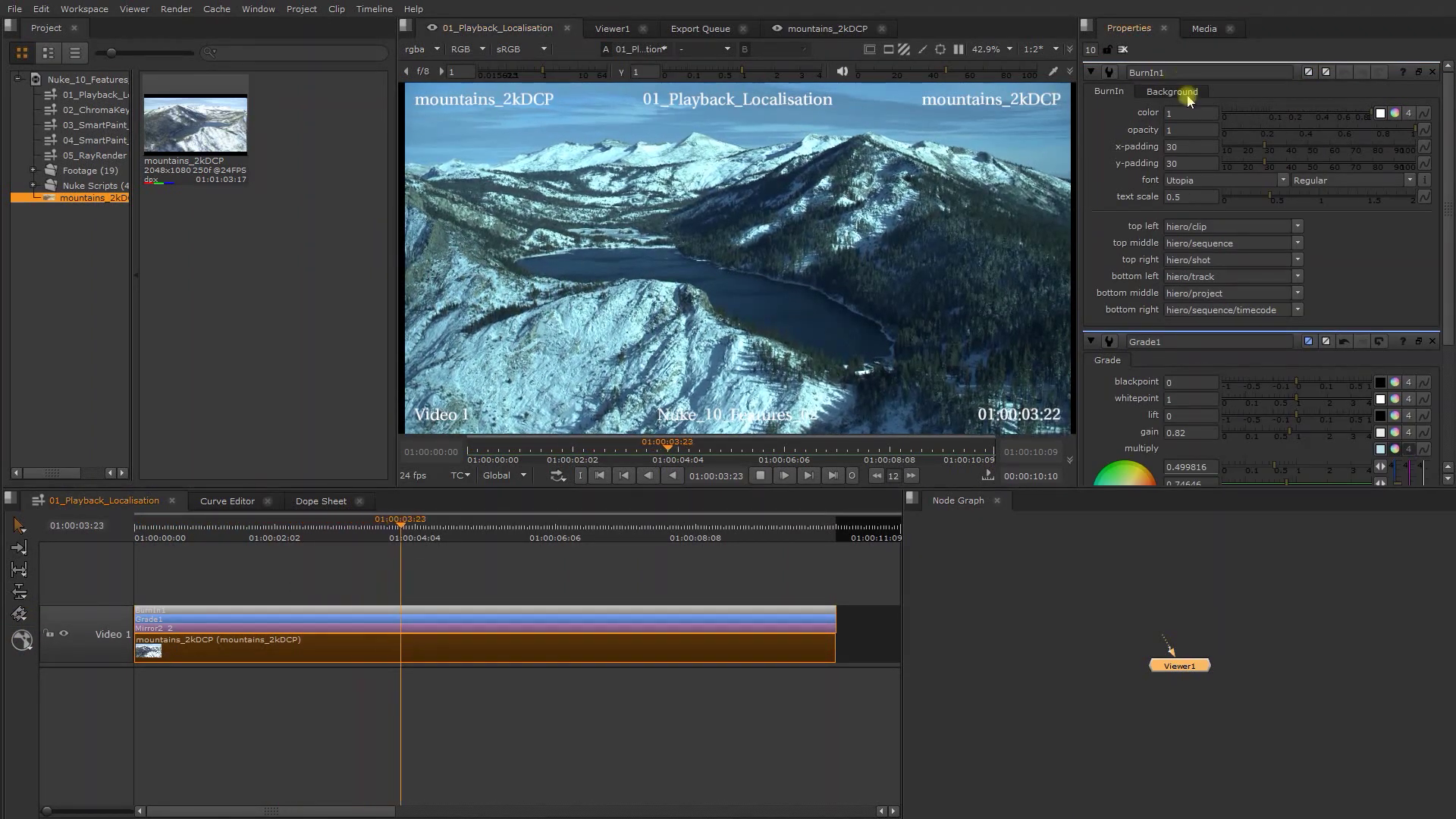
click(1173, 92)
click(1172, 111)
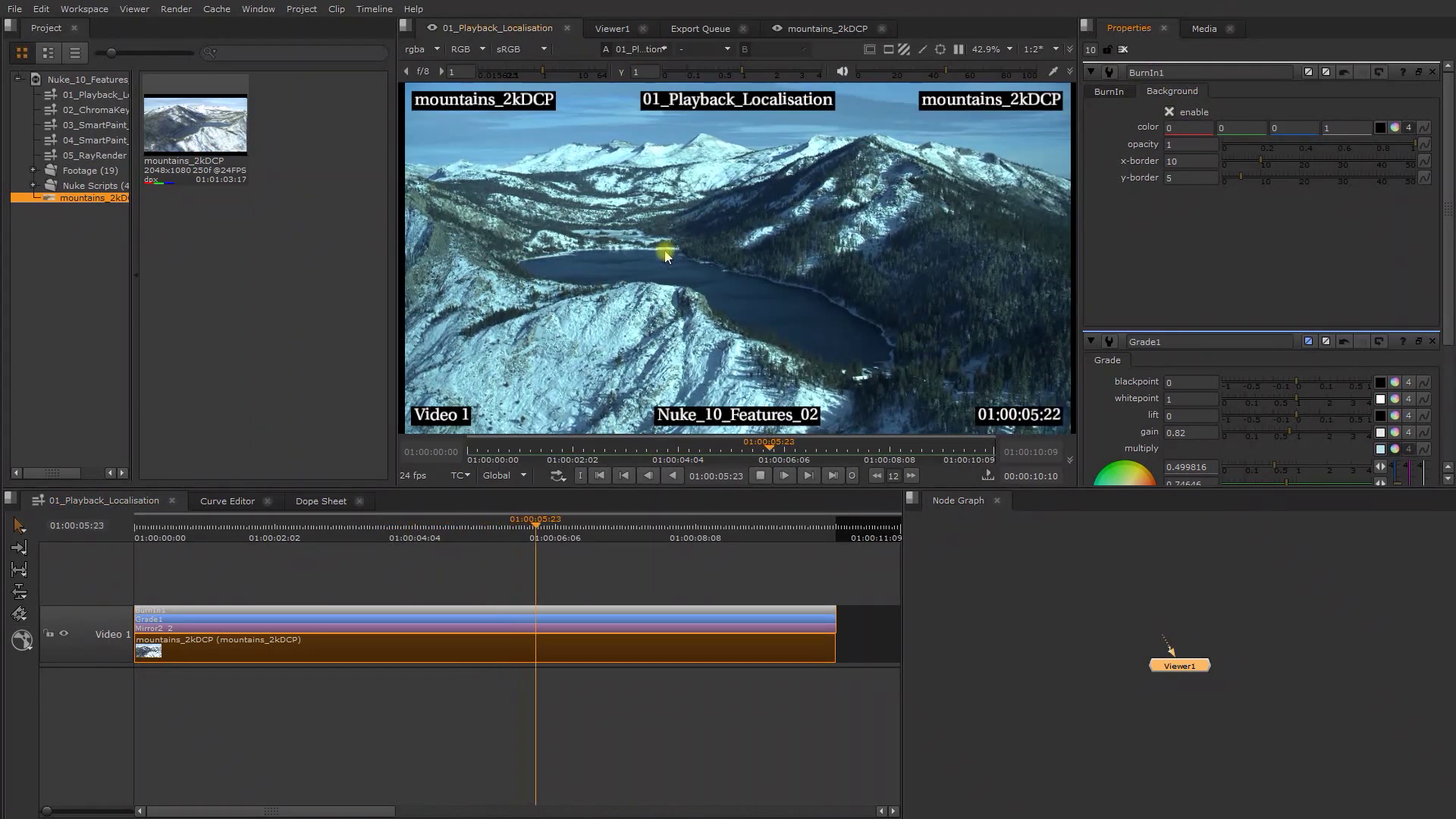
- Stop playback and inspect the mountains_2kDCP bin clip's context menu without choosing anything
key(space)
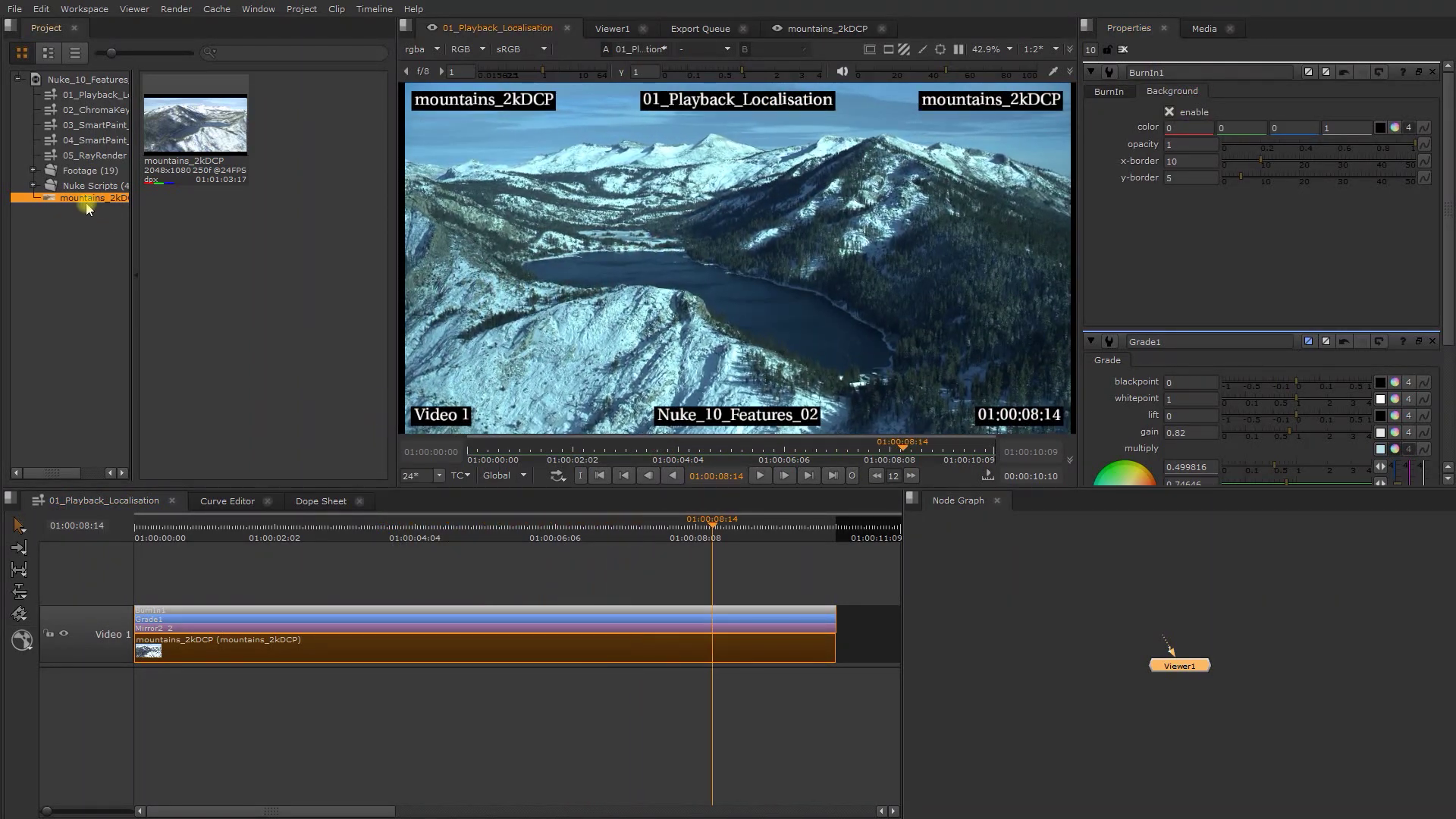
click(163, 168)
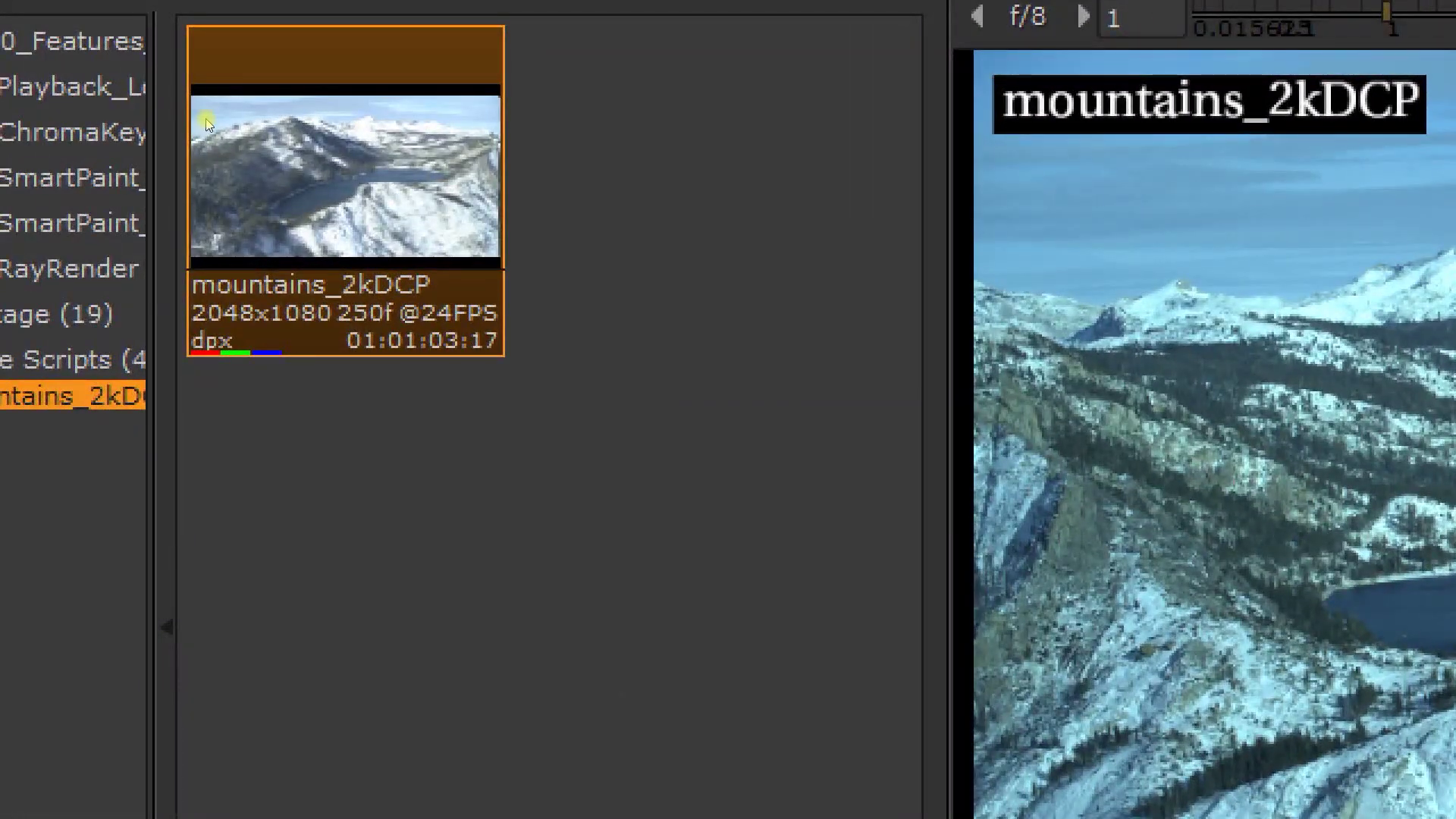
right_click(158, 126)
click(416, 213)
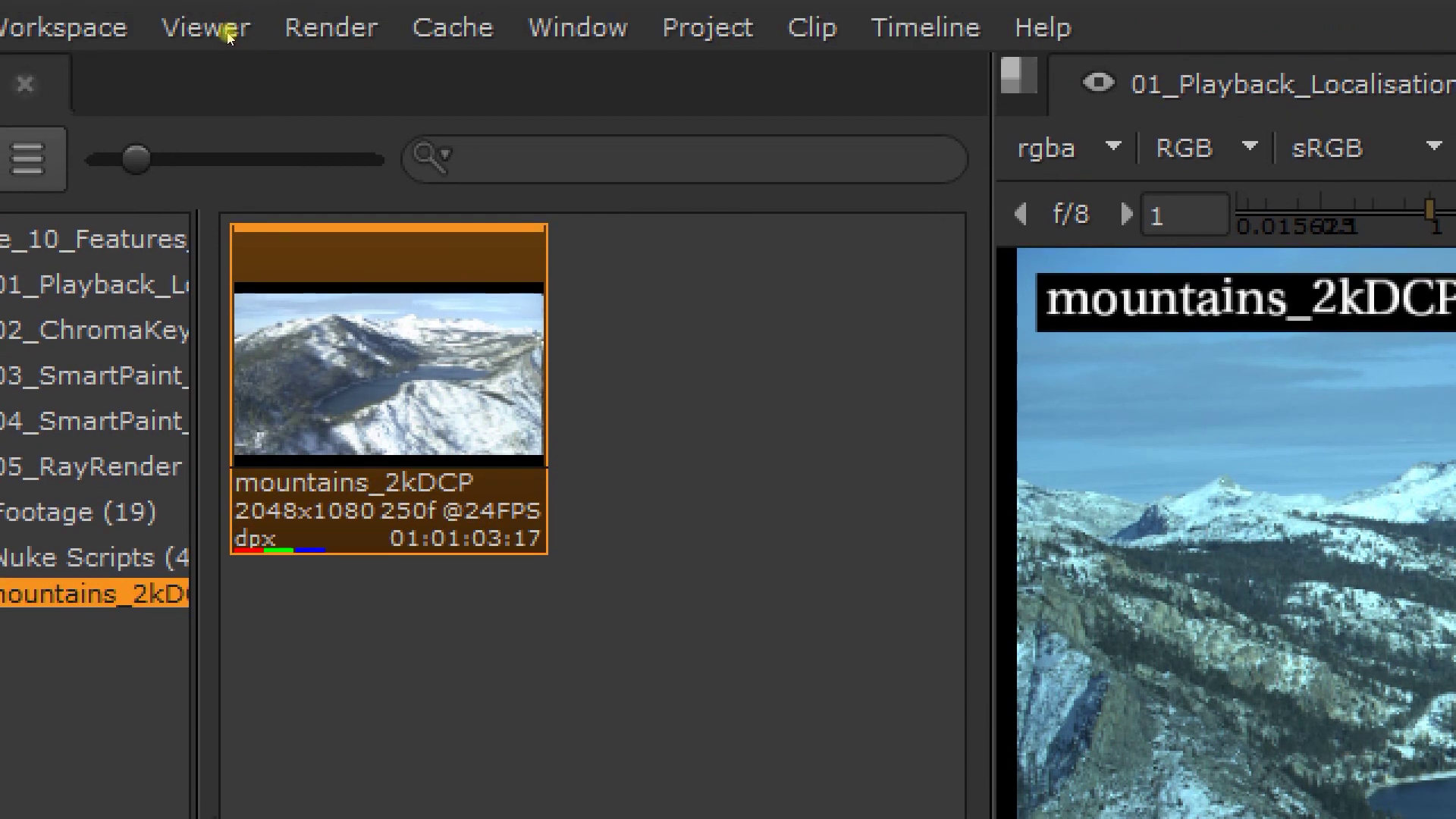
key(alt+c)
key(Down)
key(Down)
key(Down)
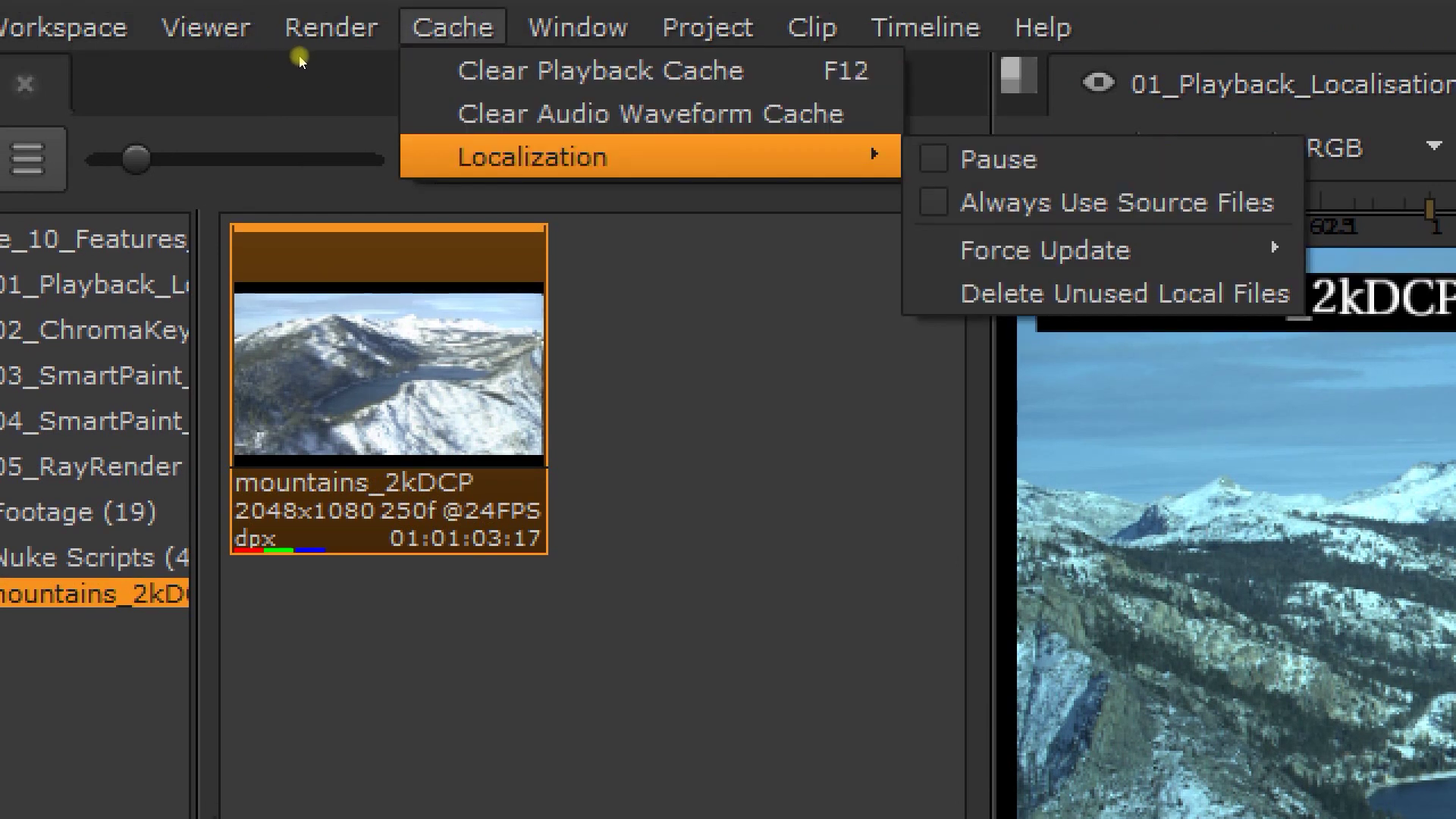
key(Right)
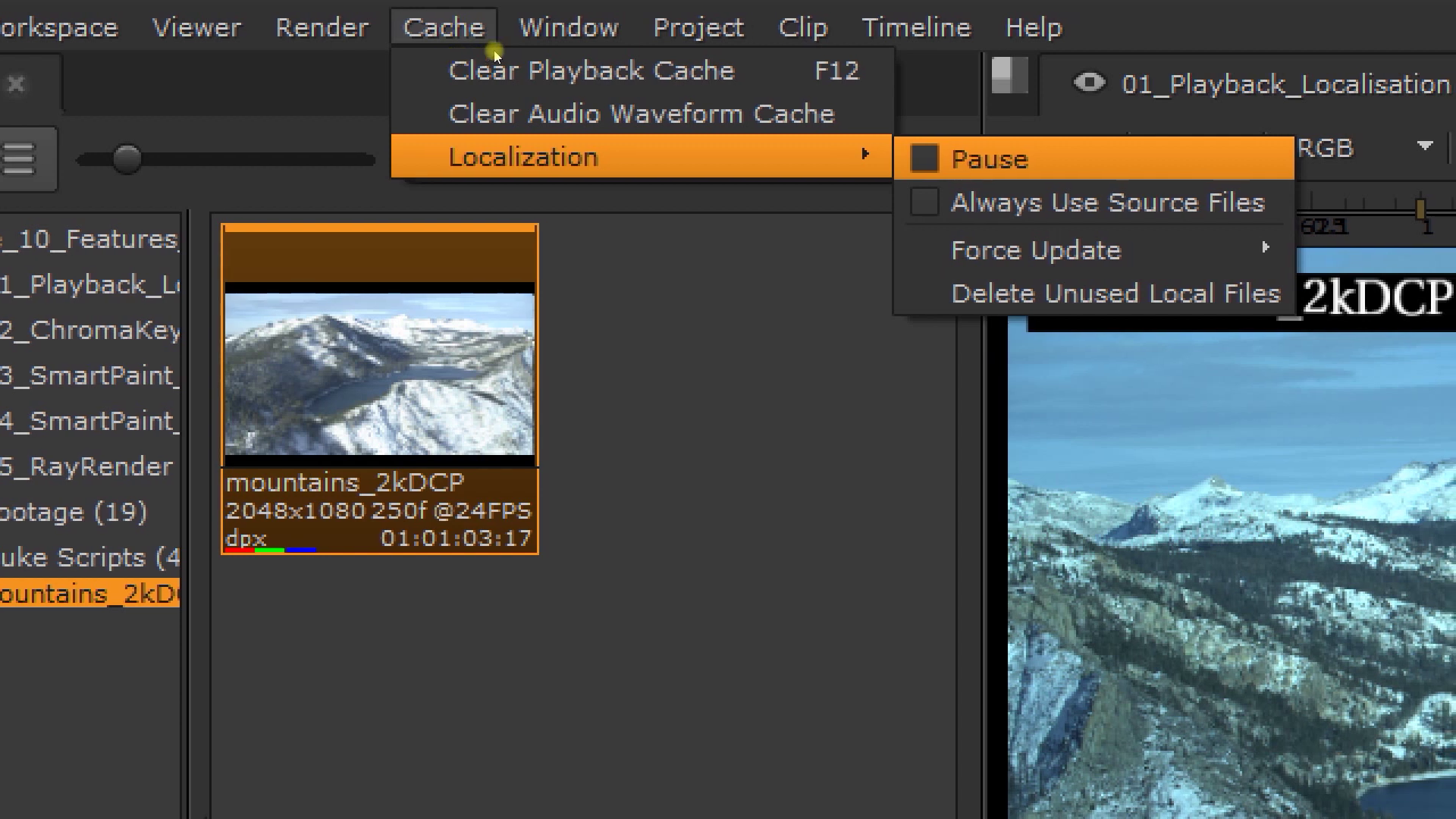
key(Down)
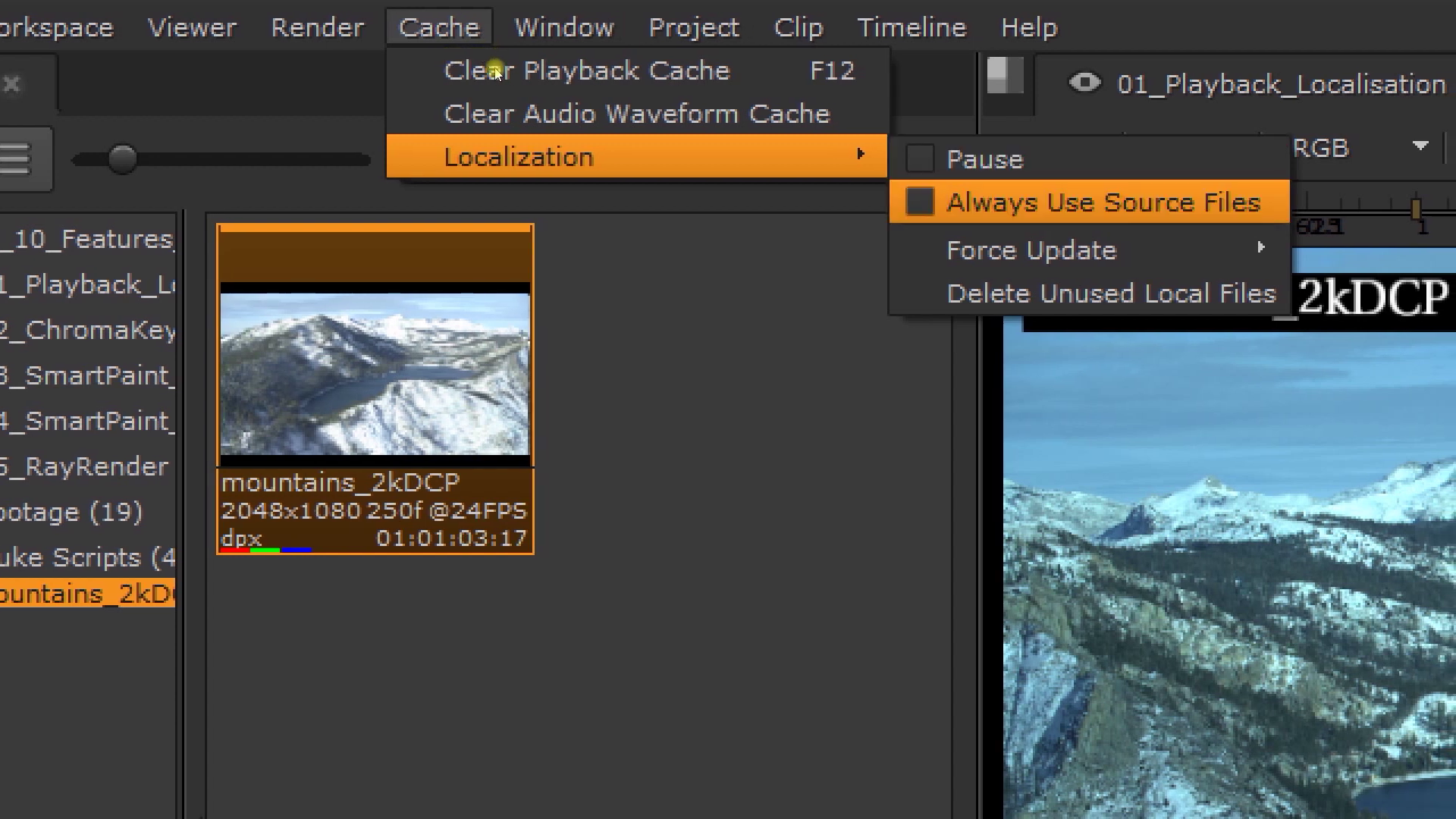
key(Down)
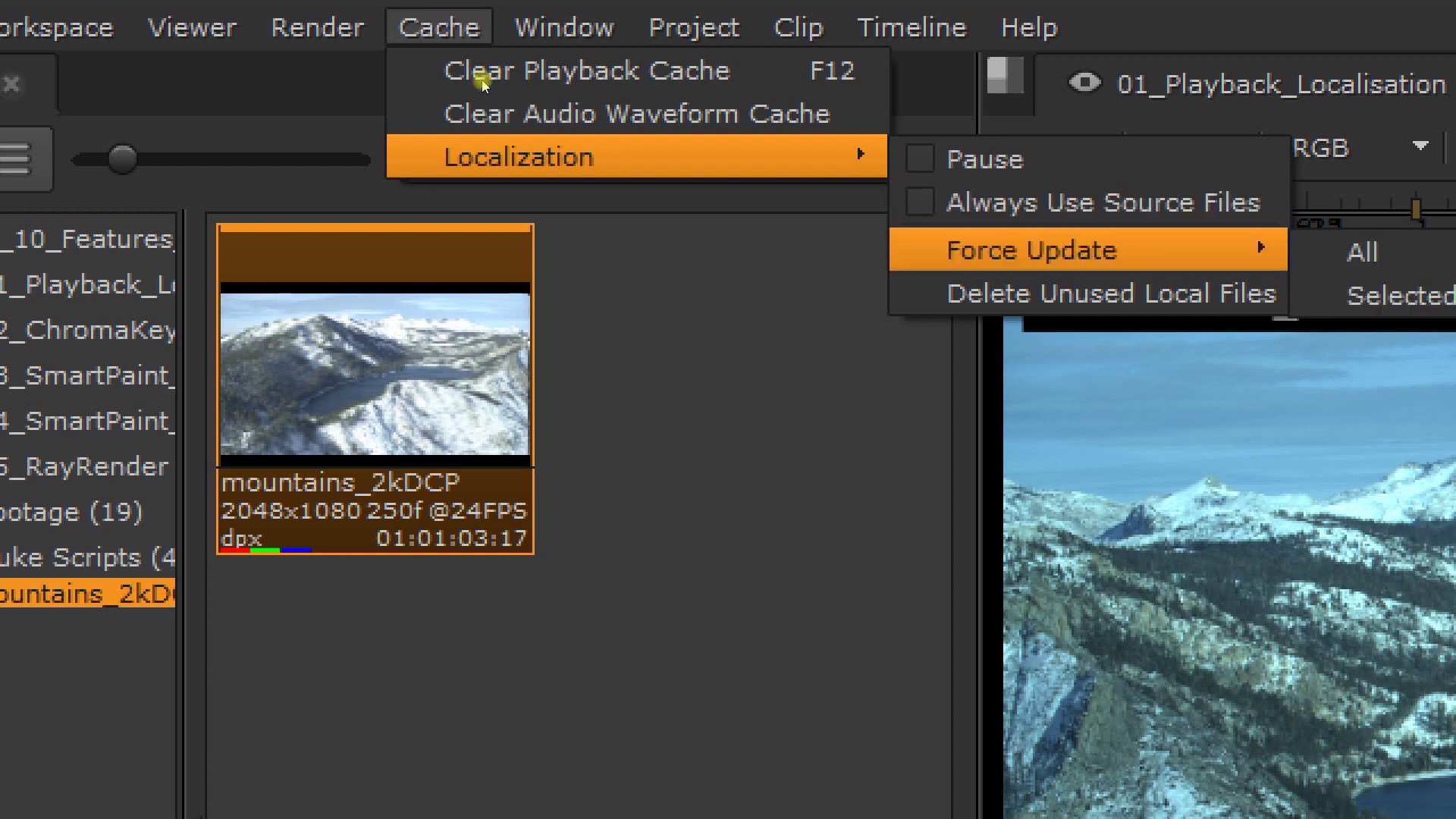
key(Right)
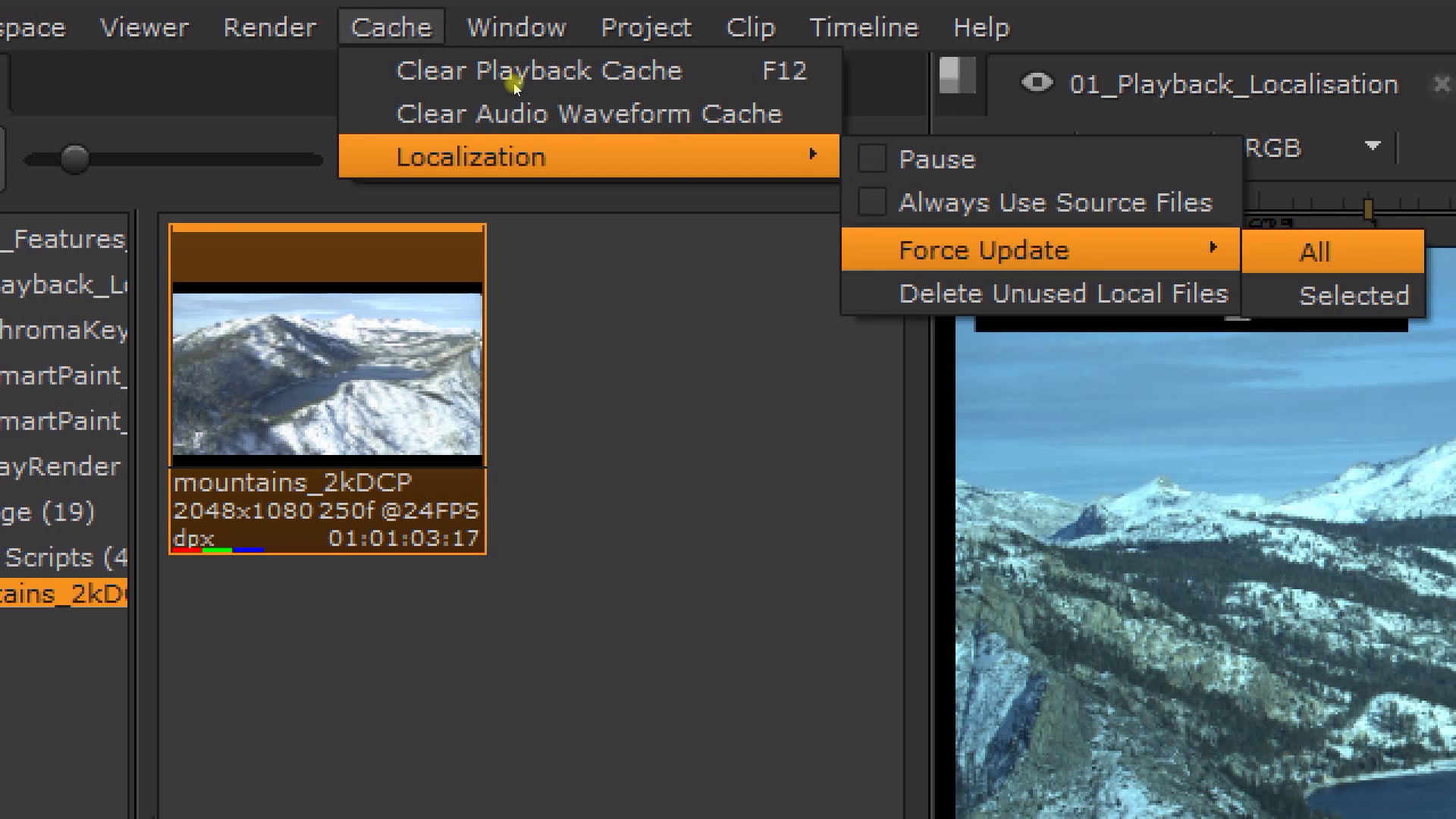
key(Down)
key(Left)
key(Down)
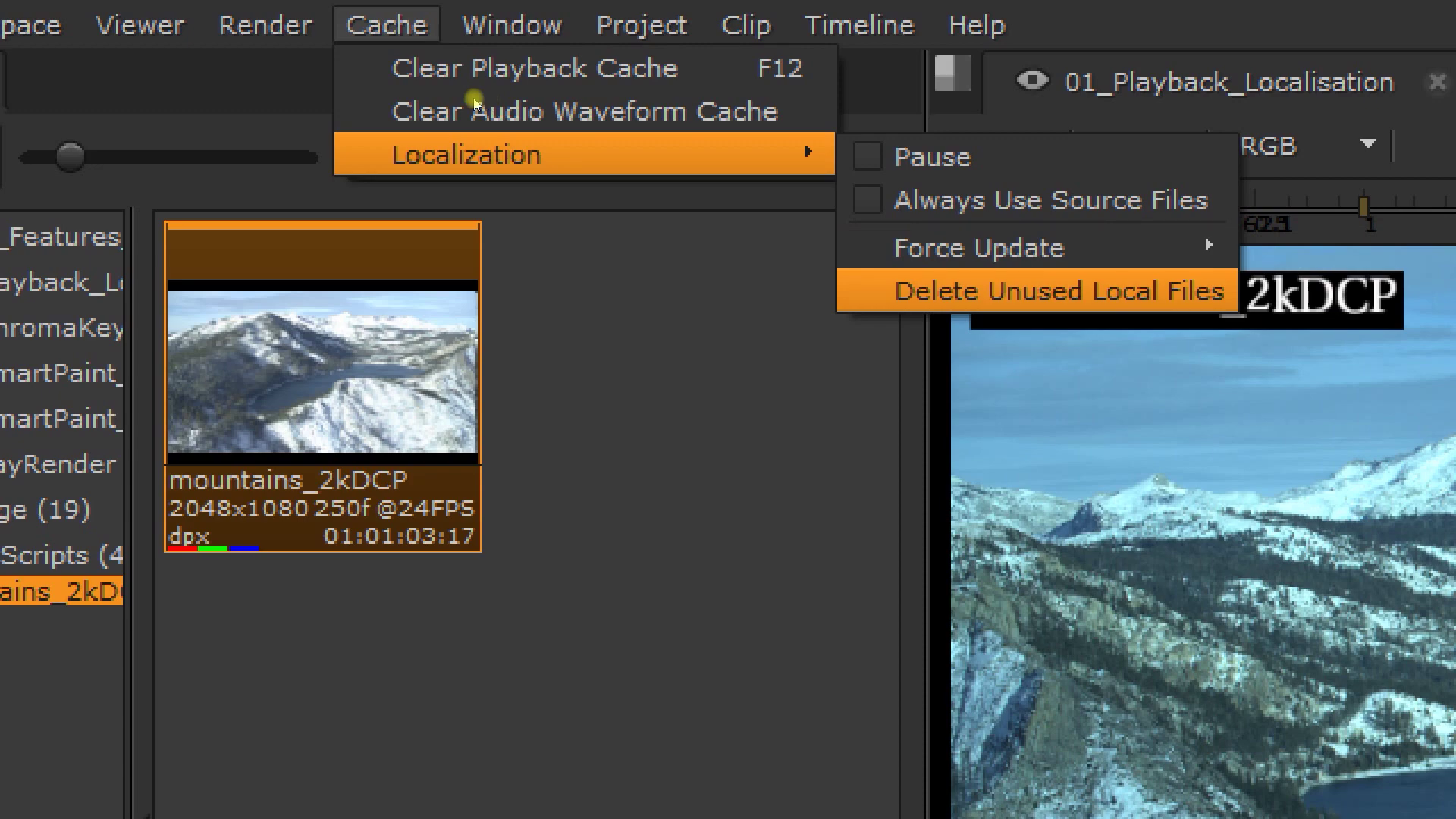
click(336, 144)
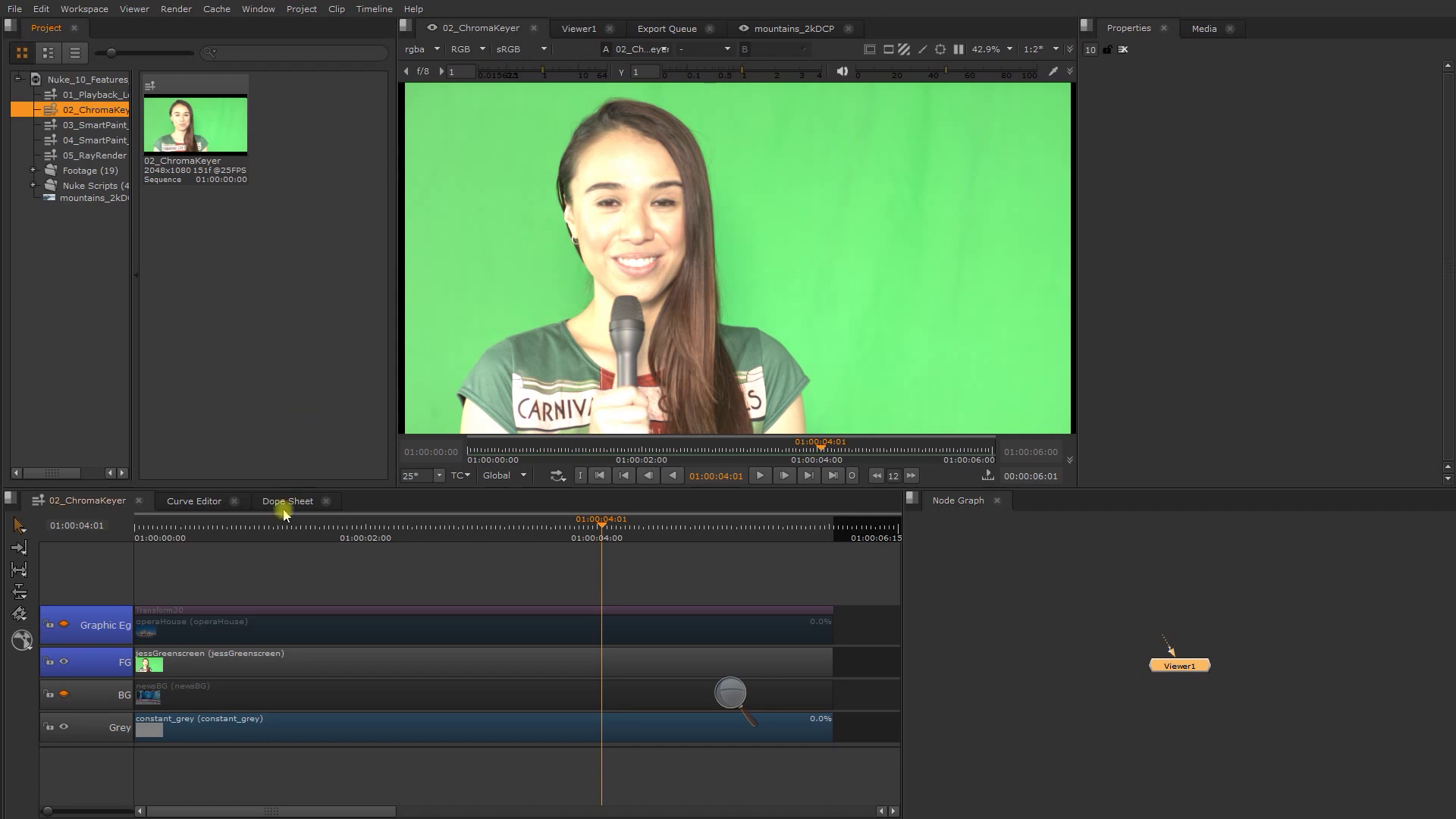
- Give jessGreenscreen a ColorCorrect with master gain 0.58, then a ChromaKeyer
drag(266, 522, 179, 520)
key(space)
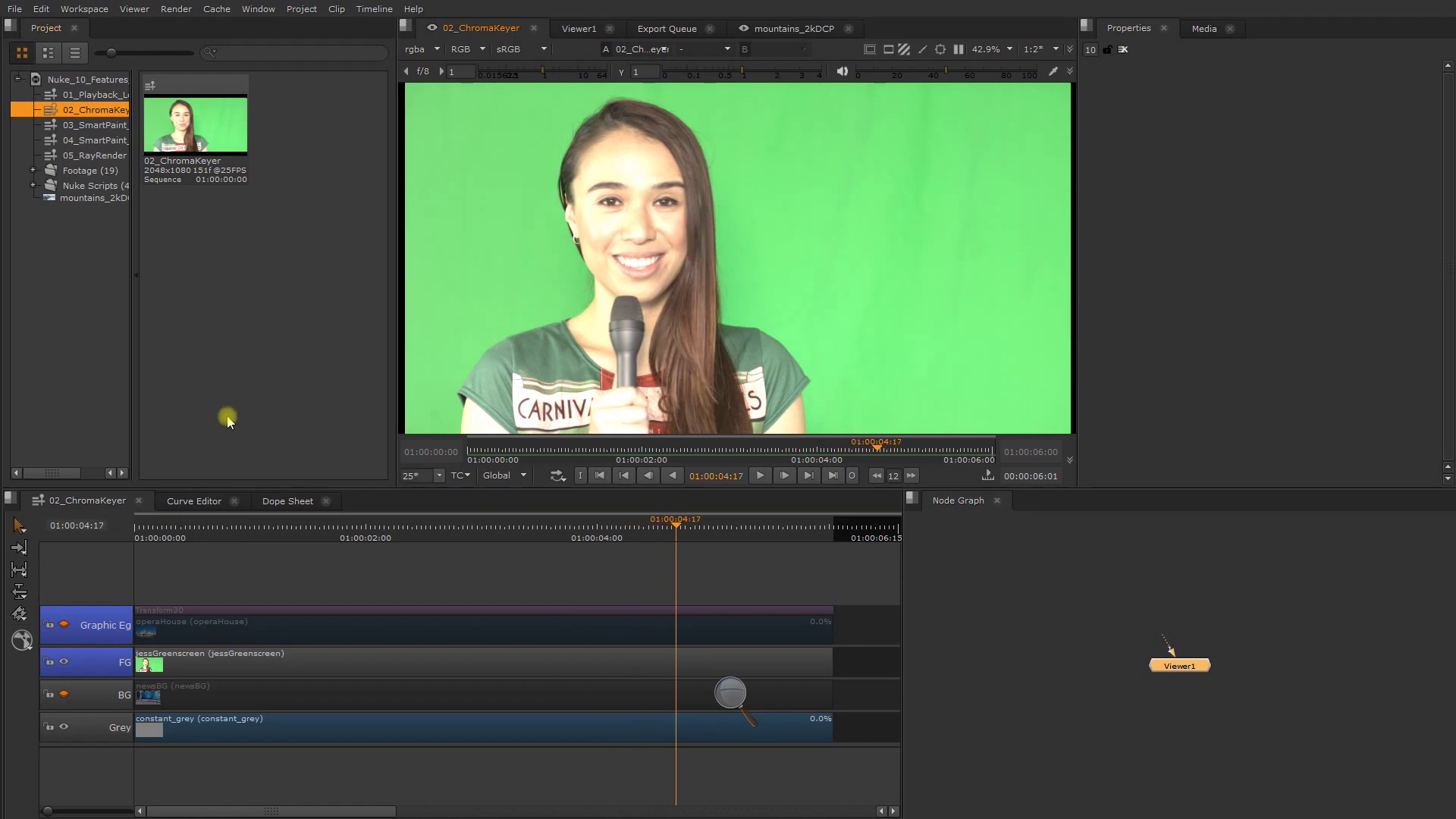
click(208, 657)
click(27, 645)
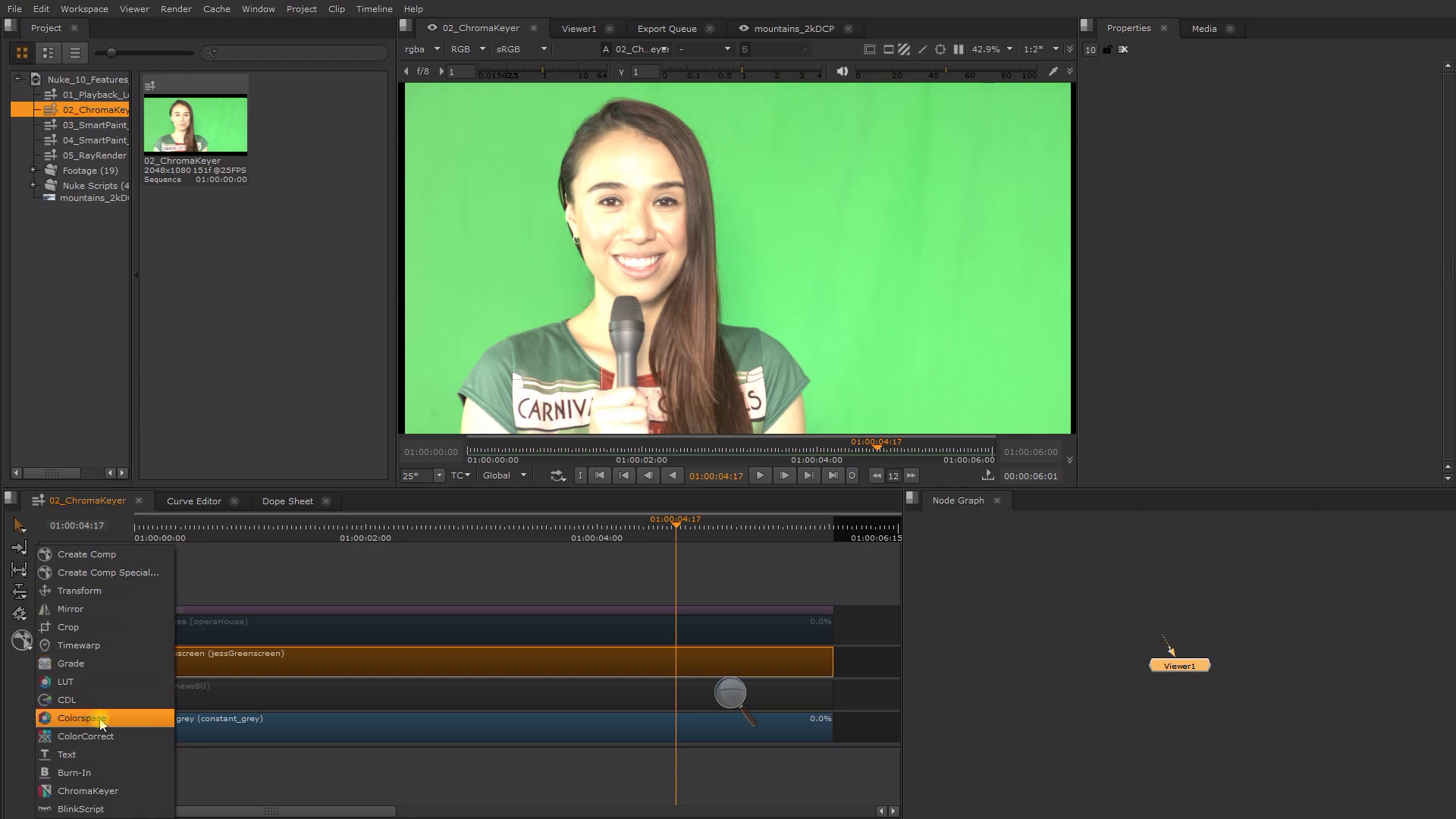
click(76, 737)
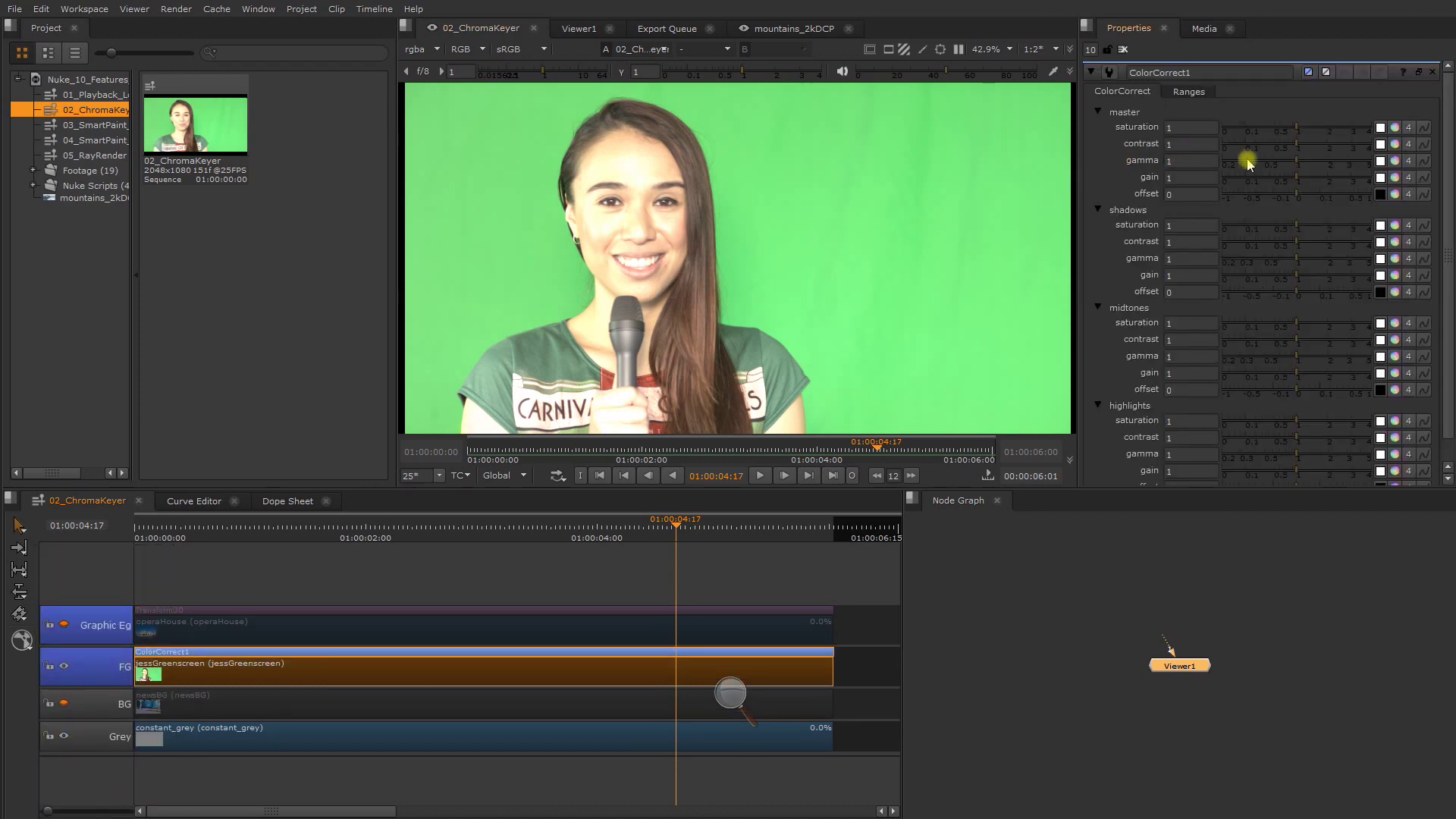
drag(1301, 184, 1281, 185)
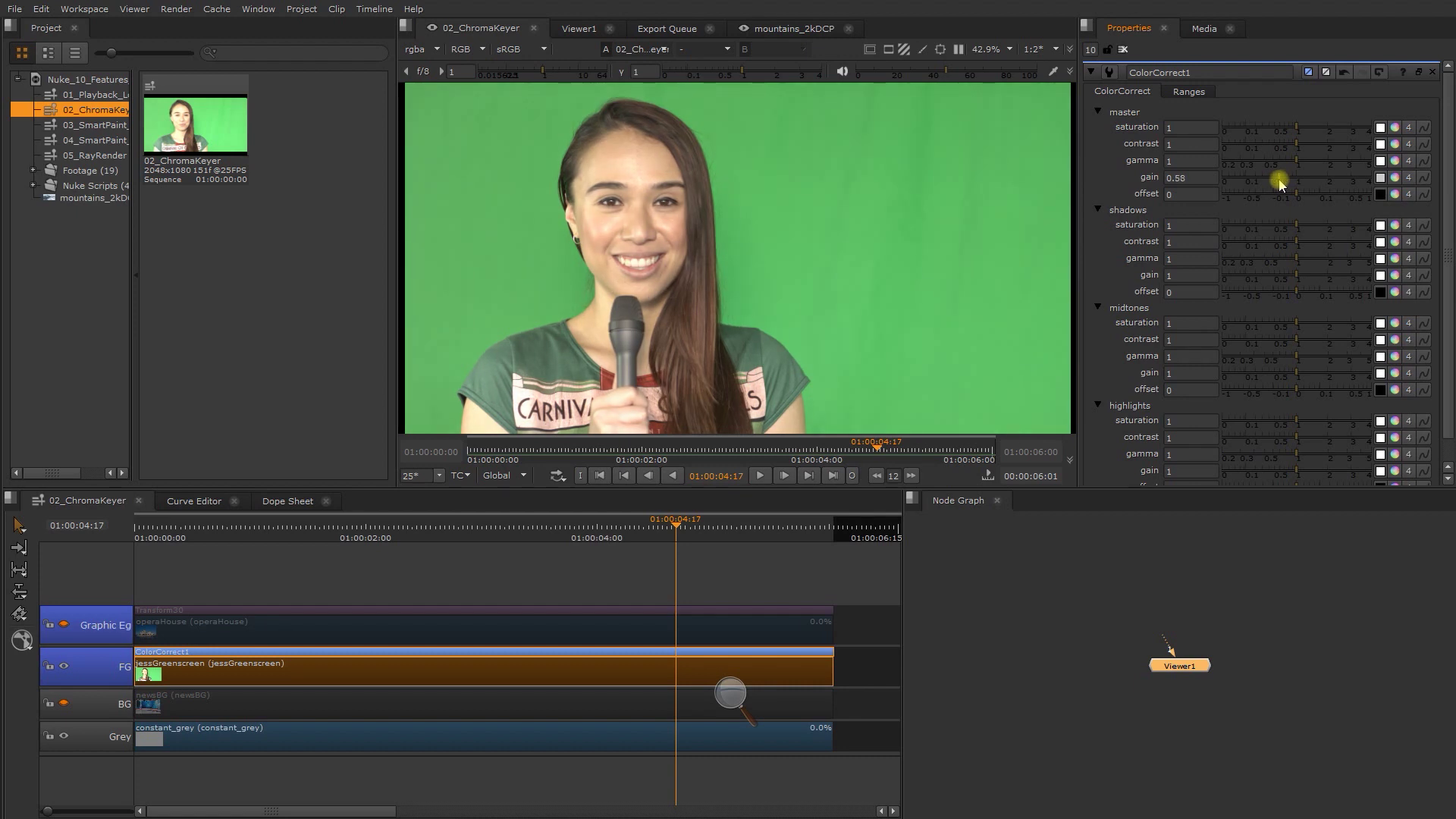
click(22, 641)
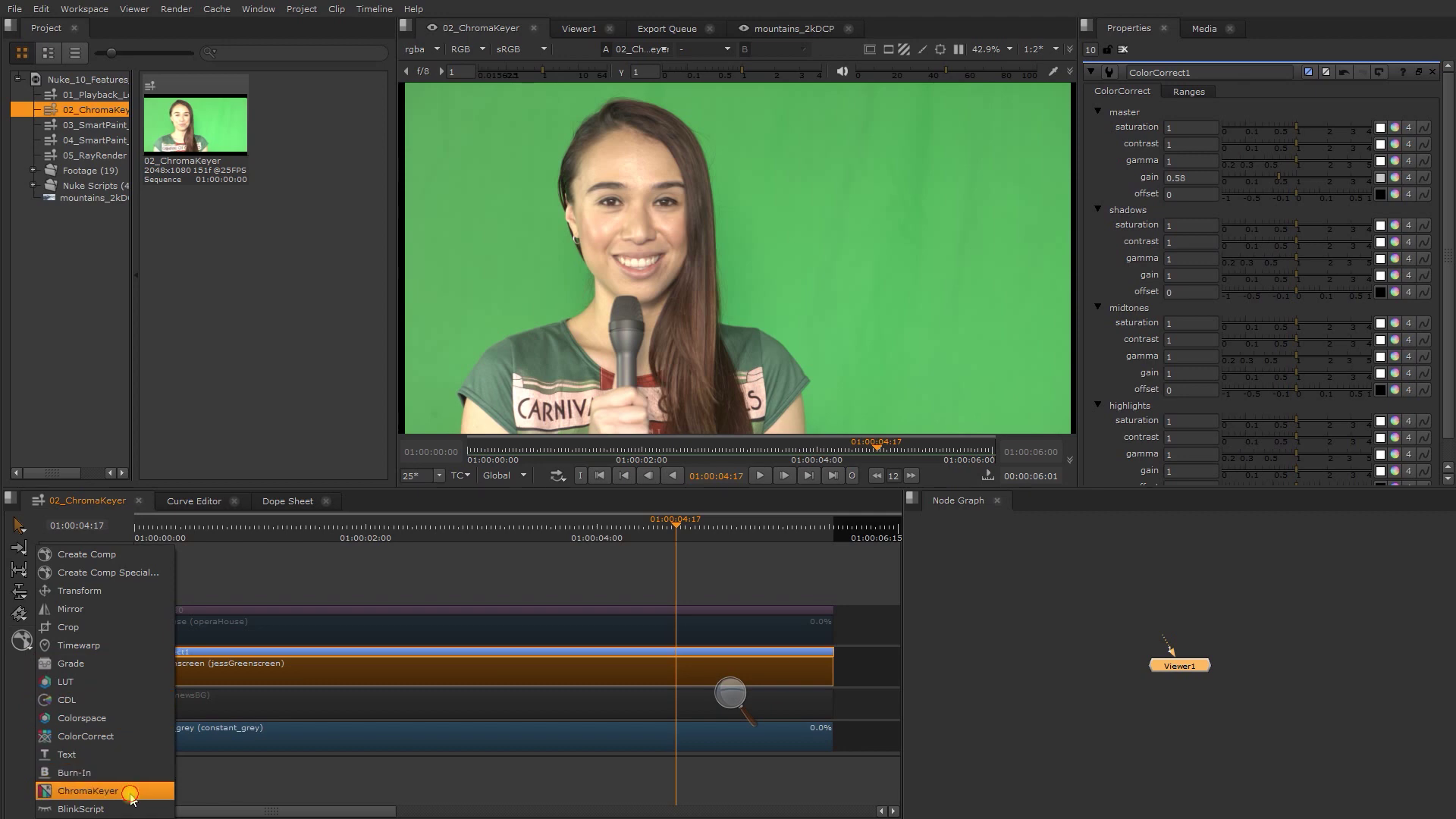
click(87, 791)
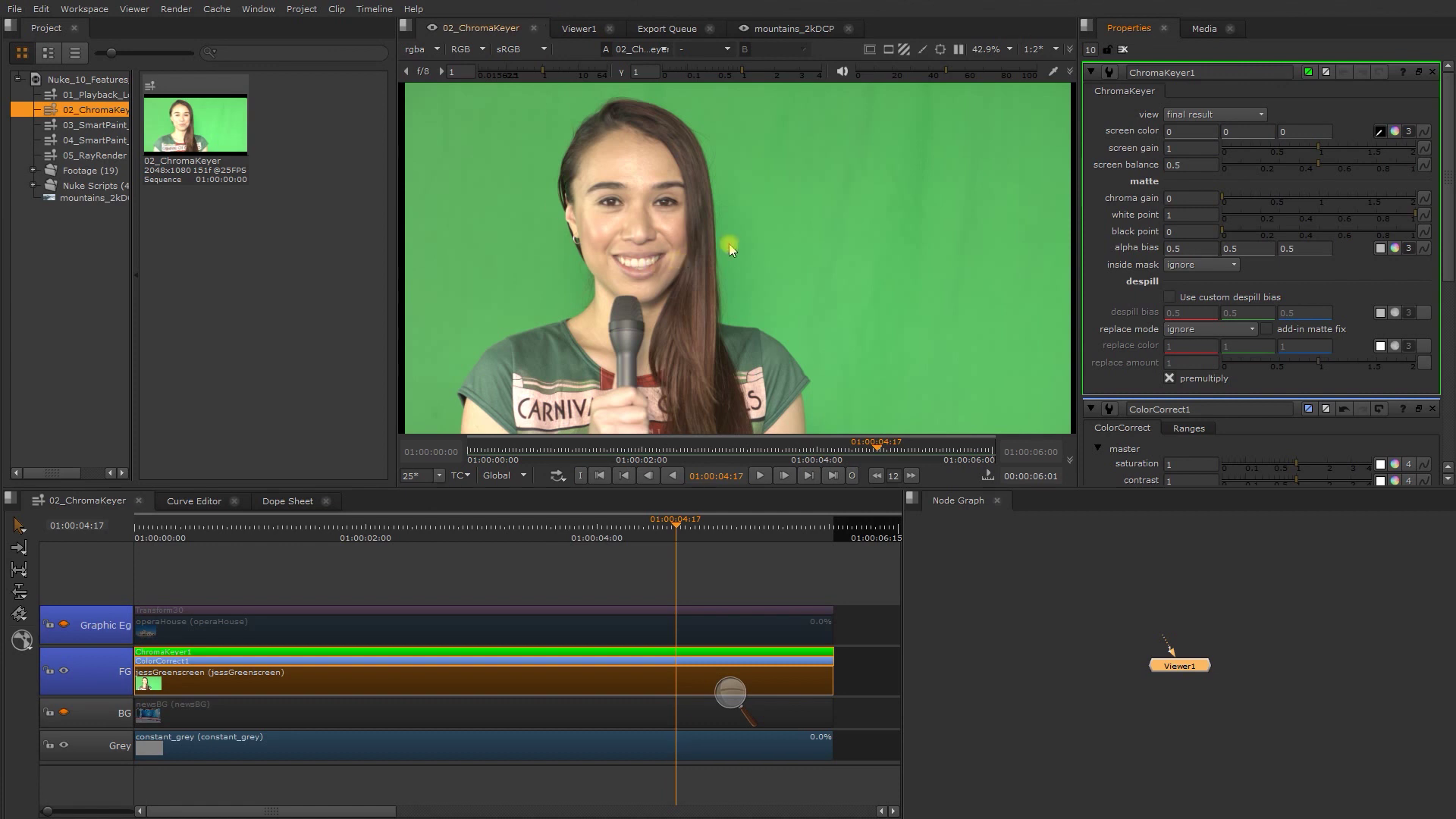
- Sample the green backdrop as ChromaKeyer screen colour (0.088, 0.475, 0.117) and disable the Grey track
ctrl+click(747, 246)
ctrl+click(737, 264)
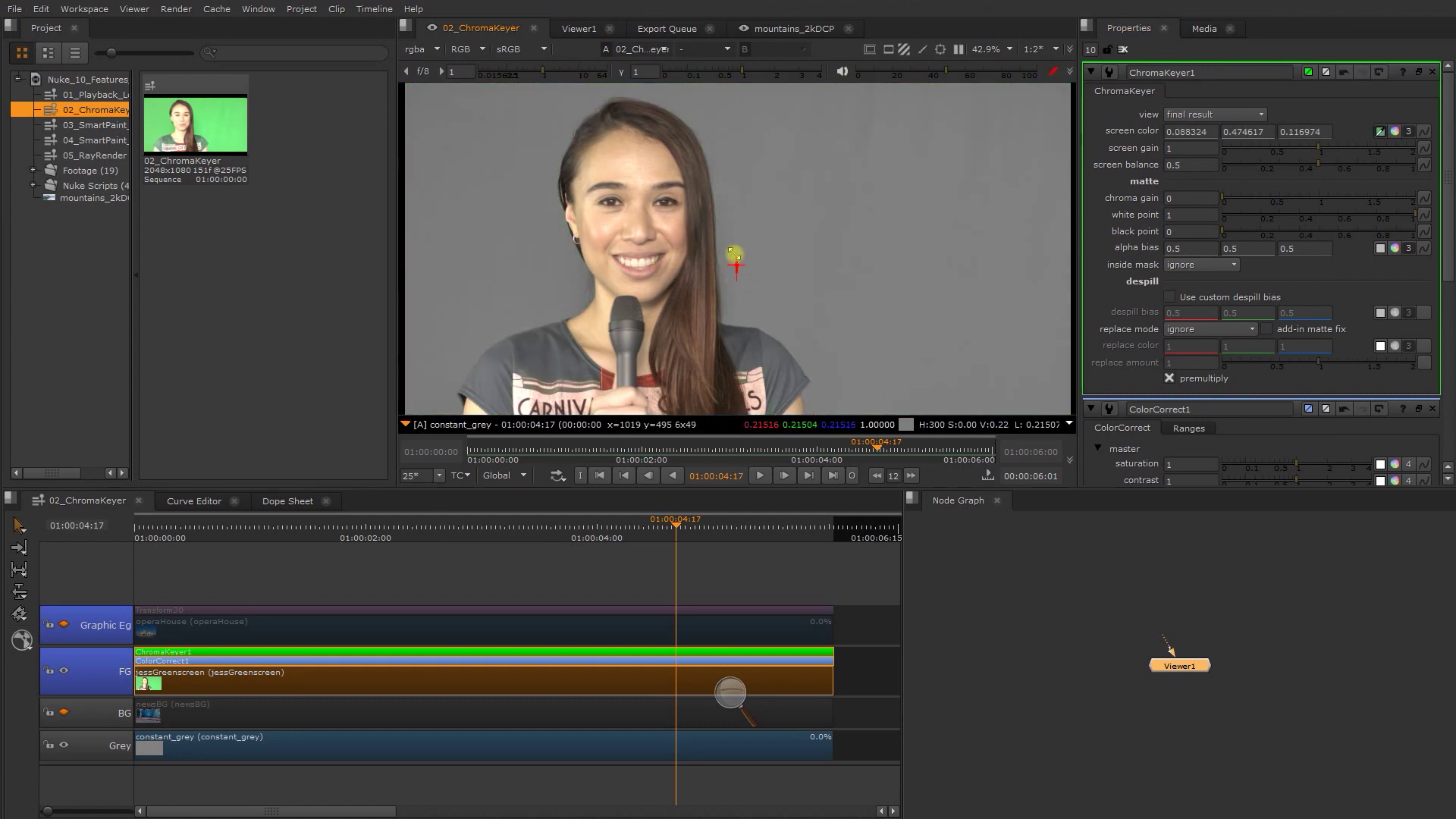
click(64, 746)
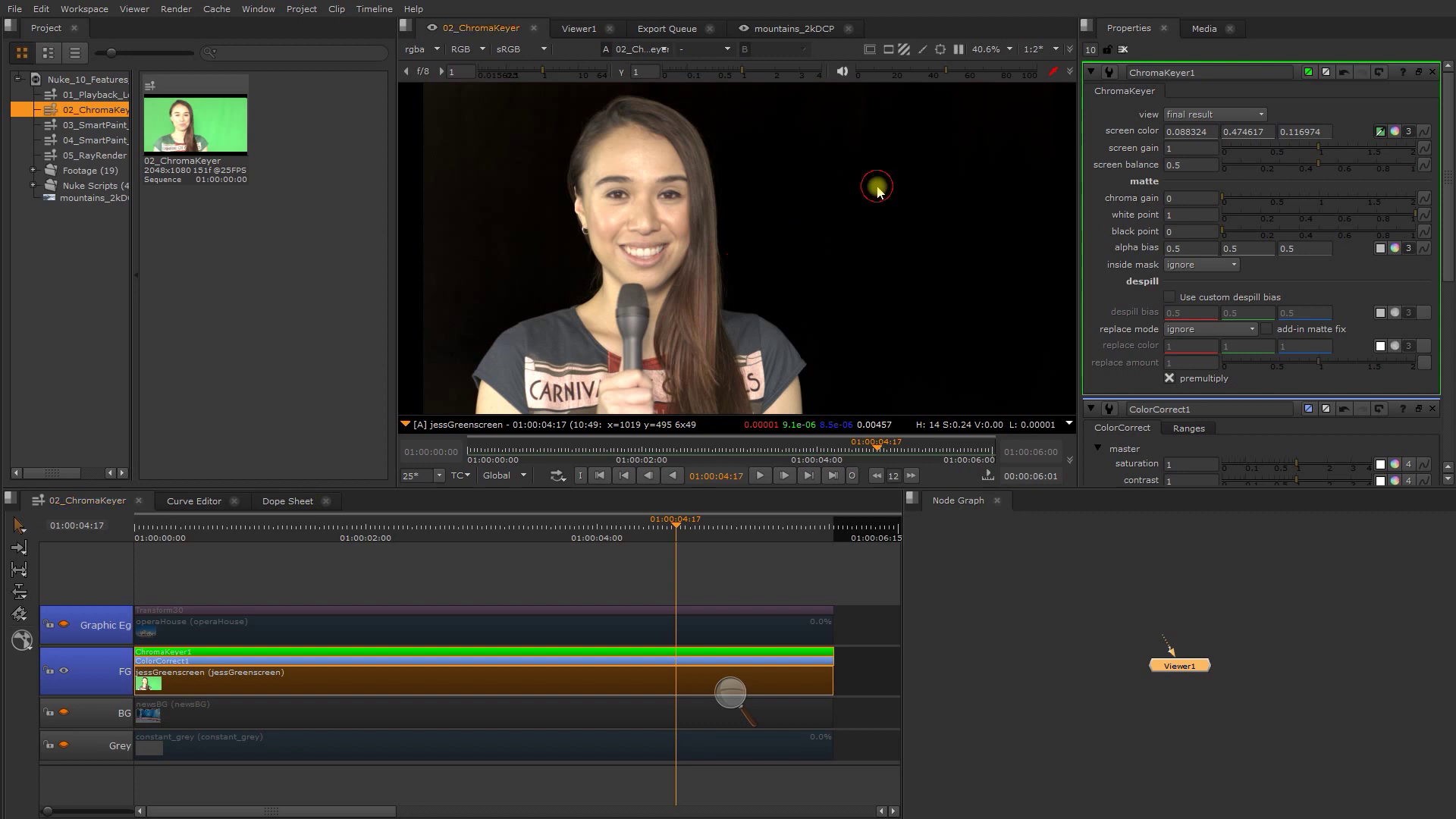
- Watch the alpha matte during playback while setting screen gain 0.97 and screen balance 0.42
key(a)
scroll(620, 199, up, 2)
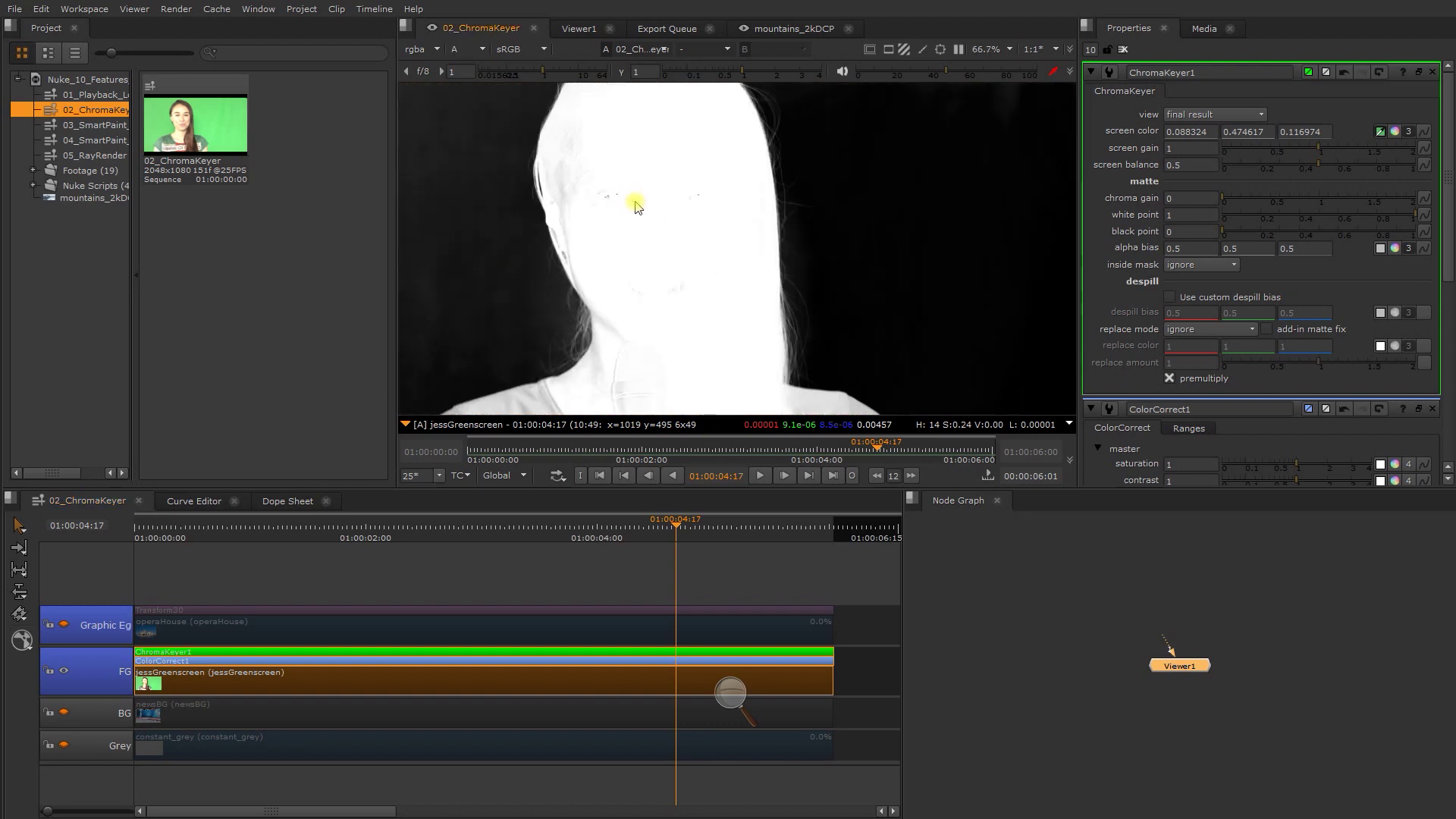
scroll(645, 213, down, 2)
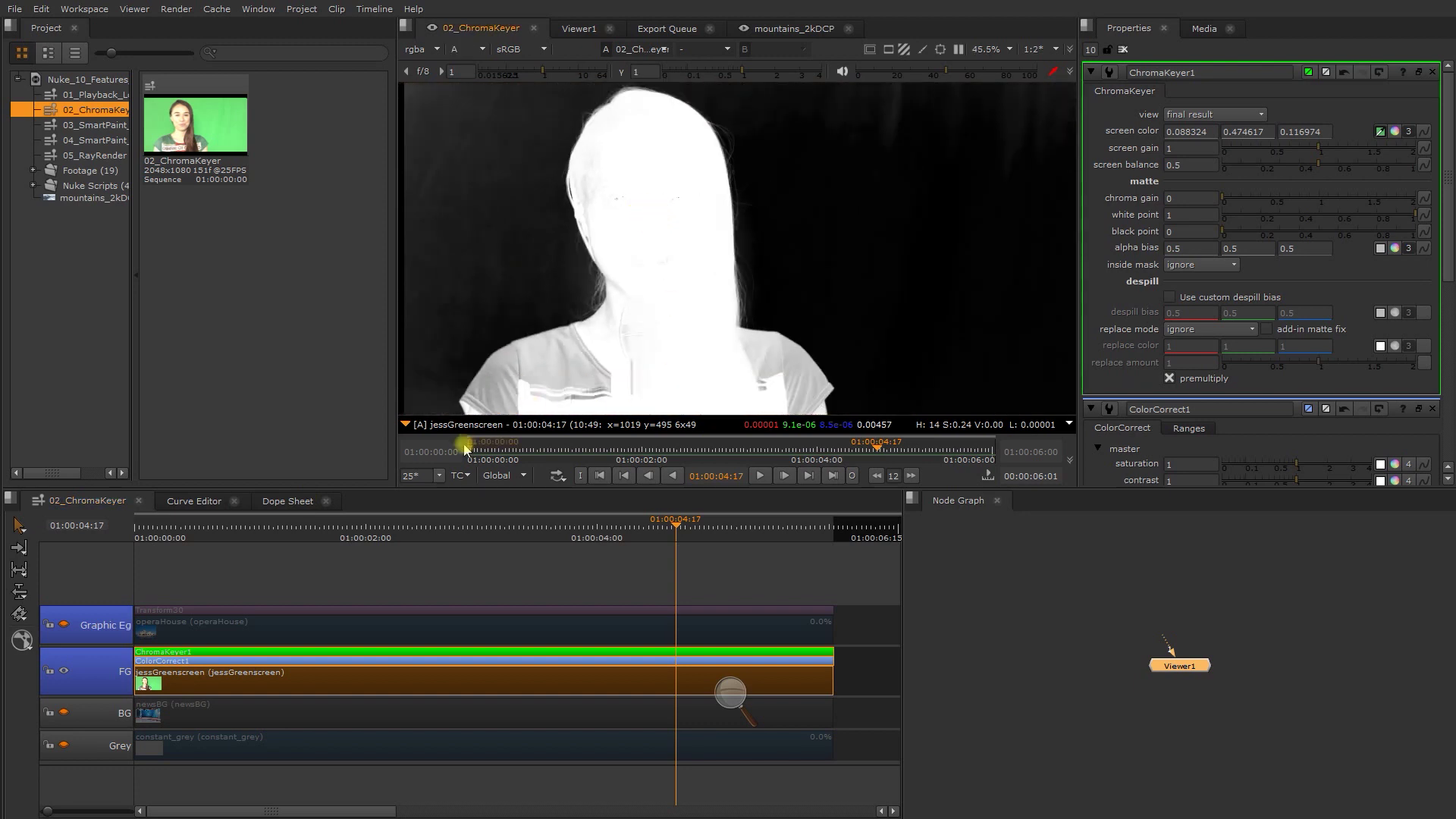
key(space)
scroll(706, 281, up, 3)
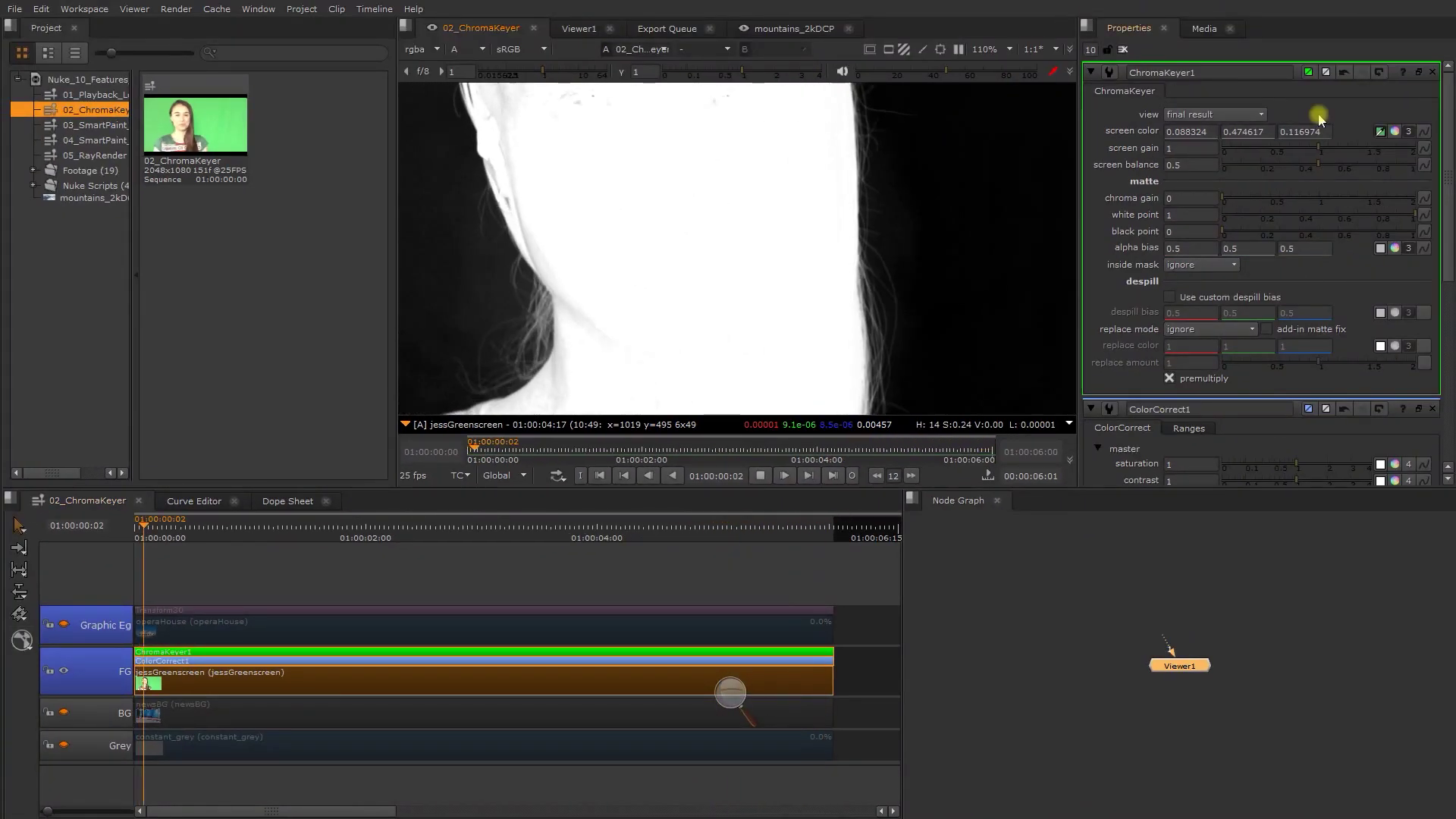
mouse_move(1302, 168)
mouse_down()
mouse_move(1319, 162)
mouse_move(1294, 158)
mouse_move(1335, 154)
mouse_move(1305, 166)
mouse_move(1321, 164)
mouse_move(1297, 153)
mouse_move(1312, 166)
mouse_move(1310, 143)
mouse_move(1318, 152)
mouse_up()
scroll(506, 294, up, 3)
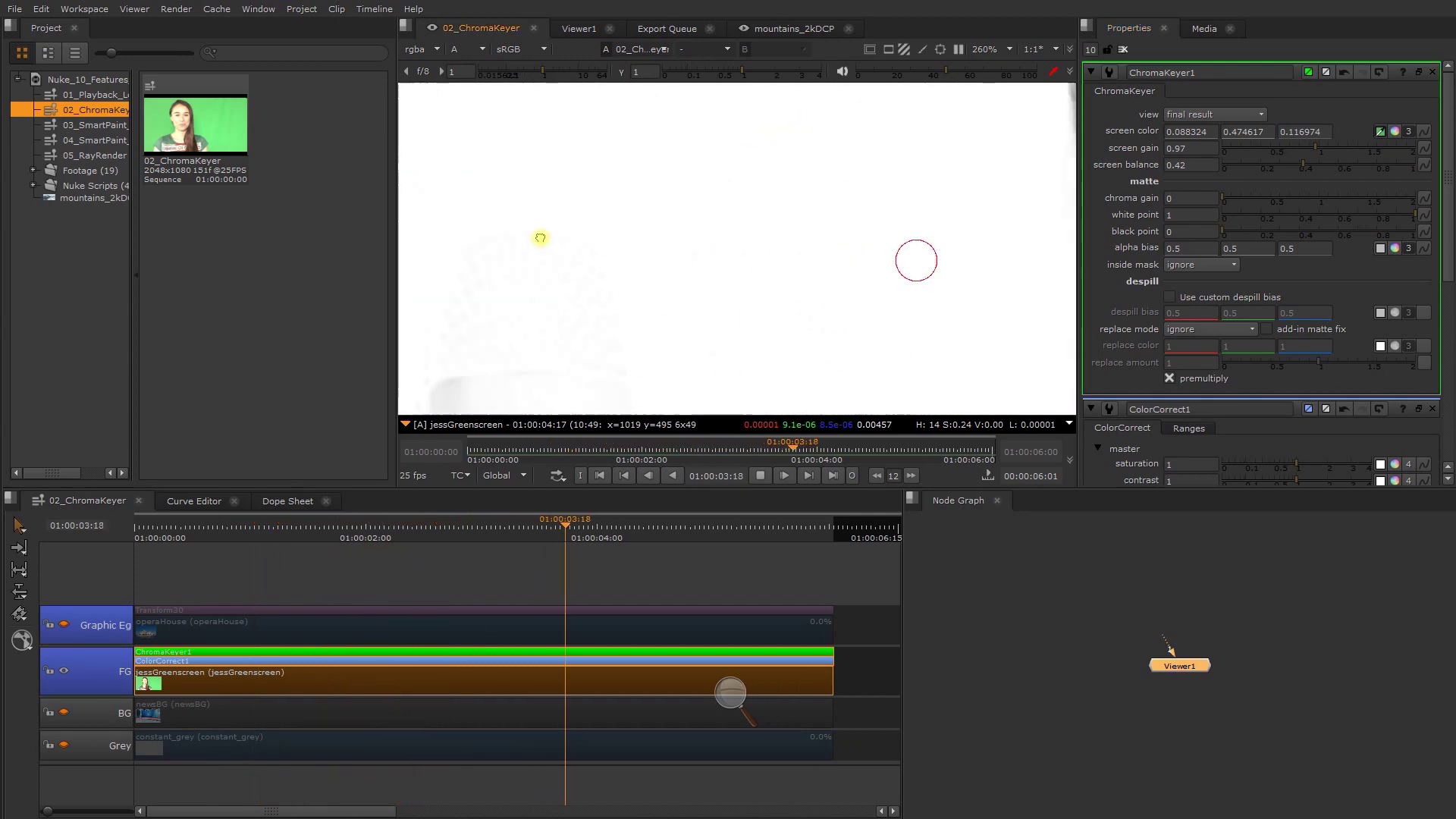
scroll(872, 182, down, 5)
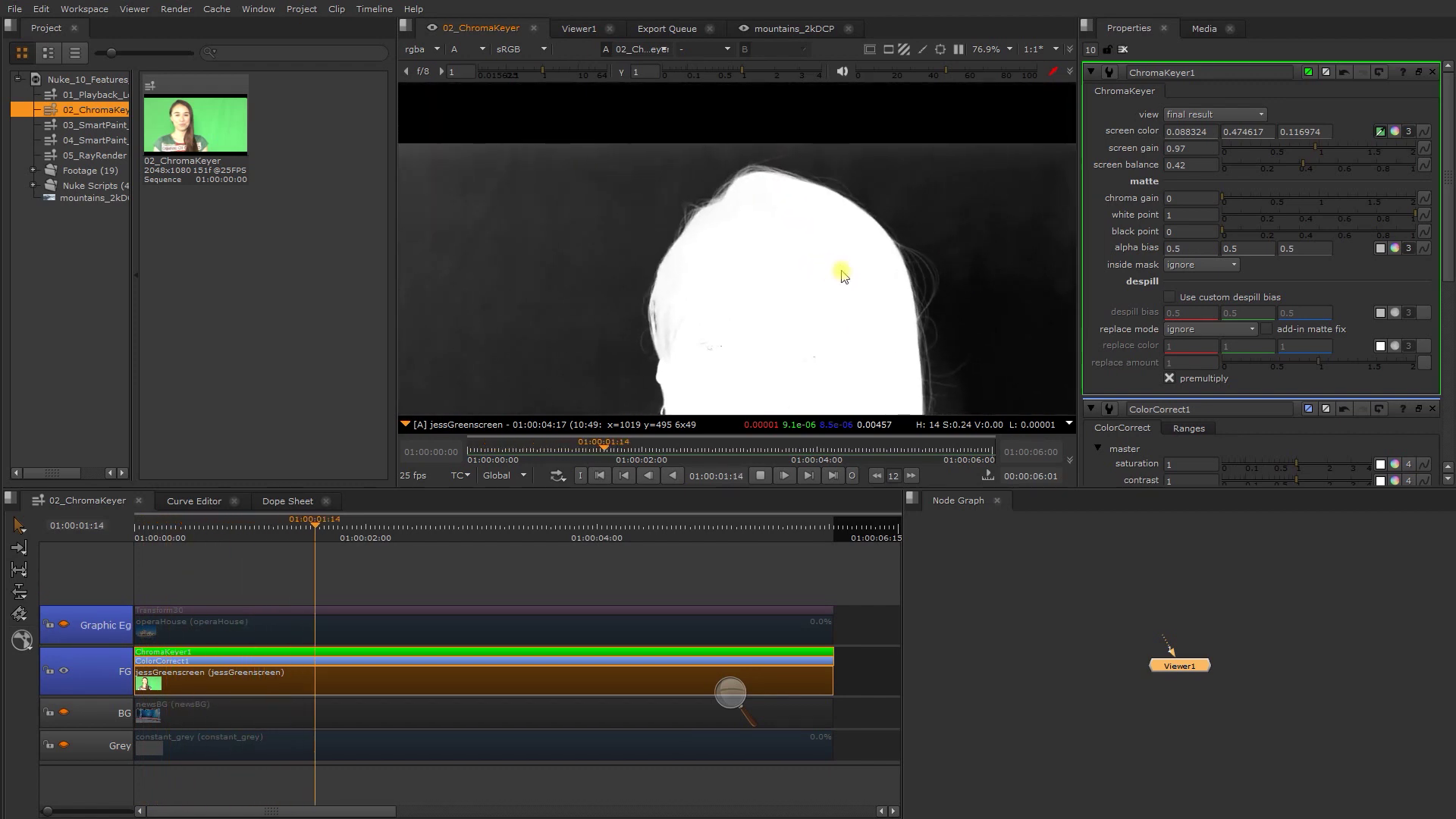
scroll(847, 276, up, 3)
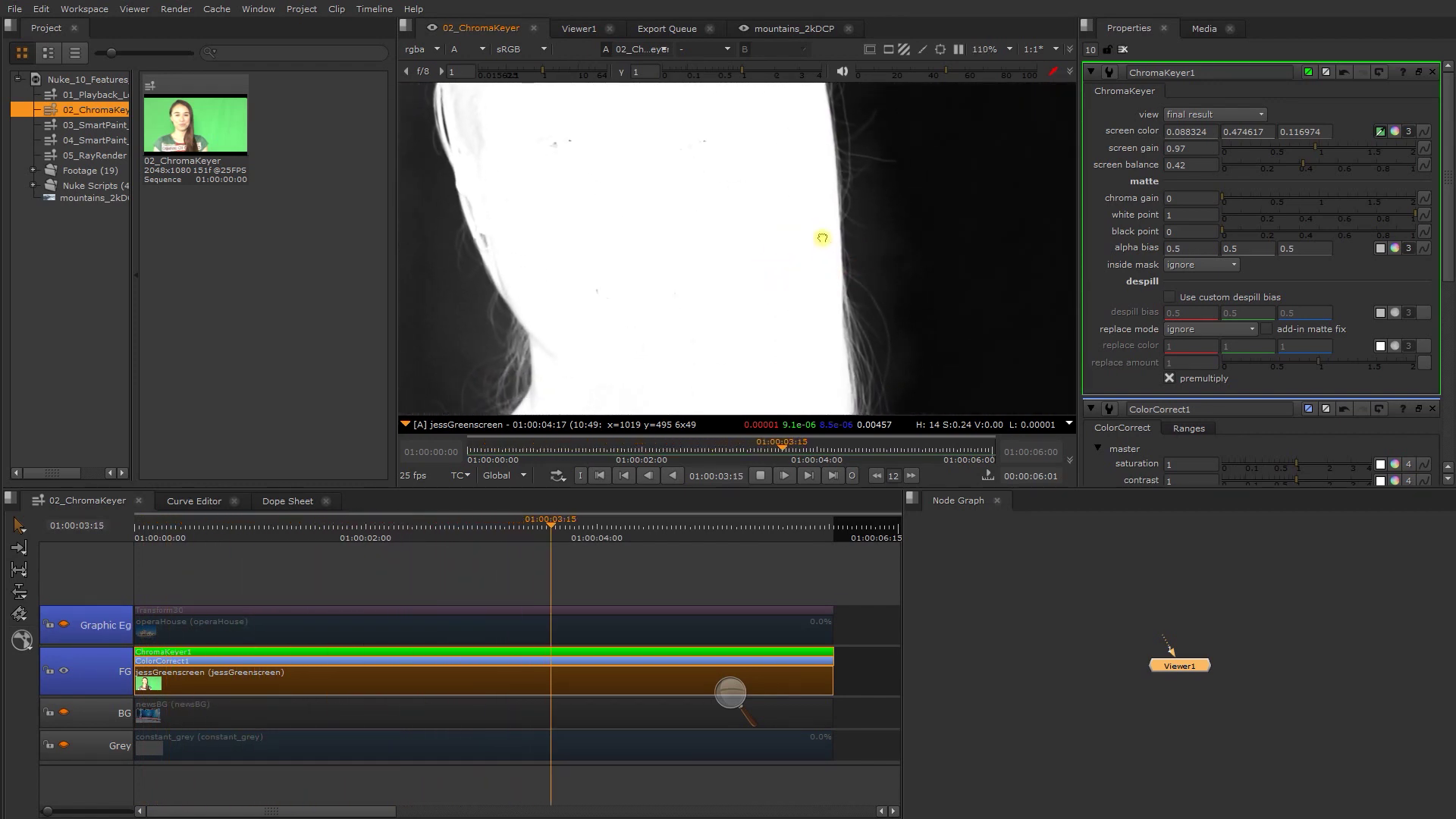
scroll(826, 266, down, 3)
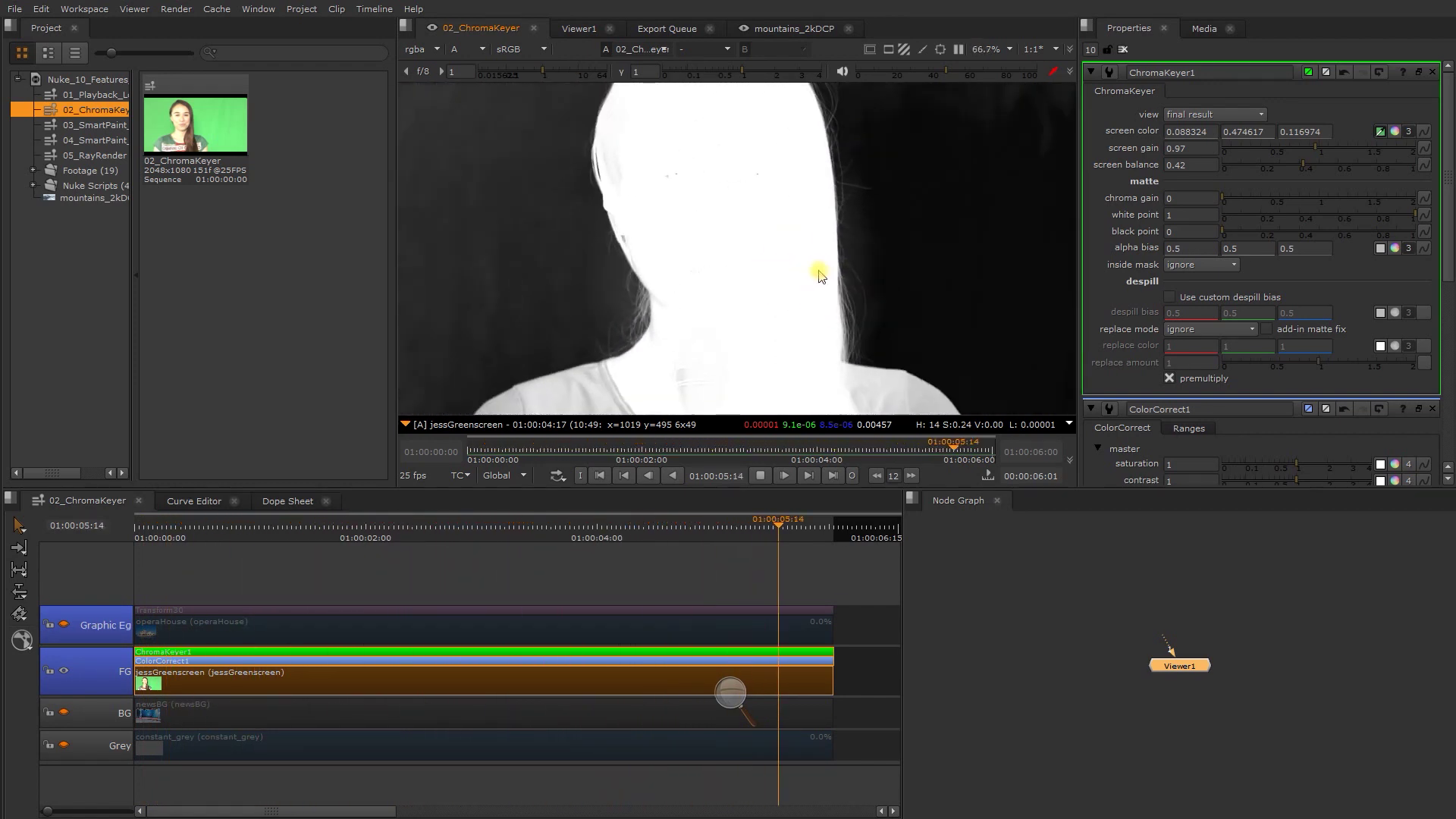
key(space)
- Return the viewer to RGB and briefly toggle the Grey constant track on and off
key(a)
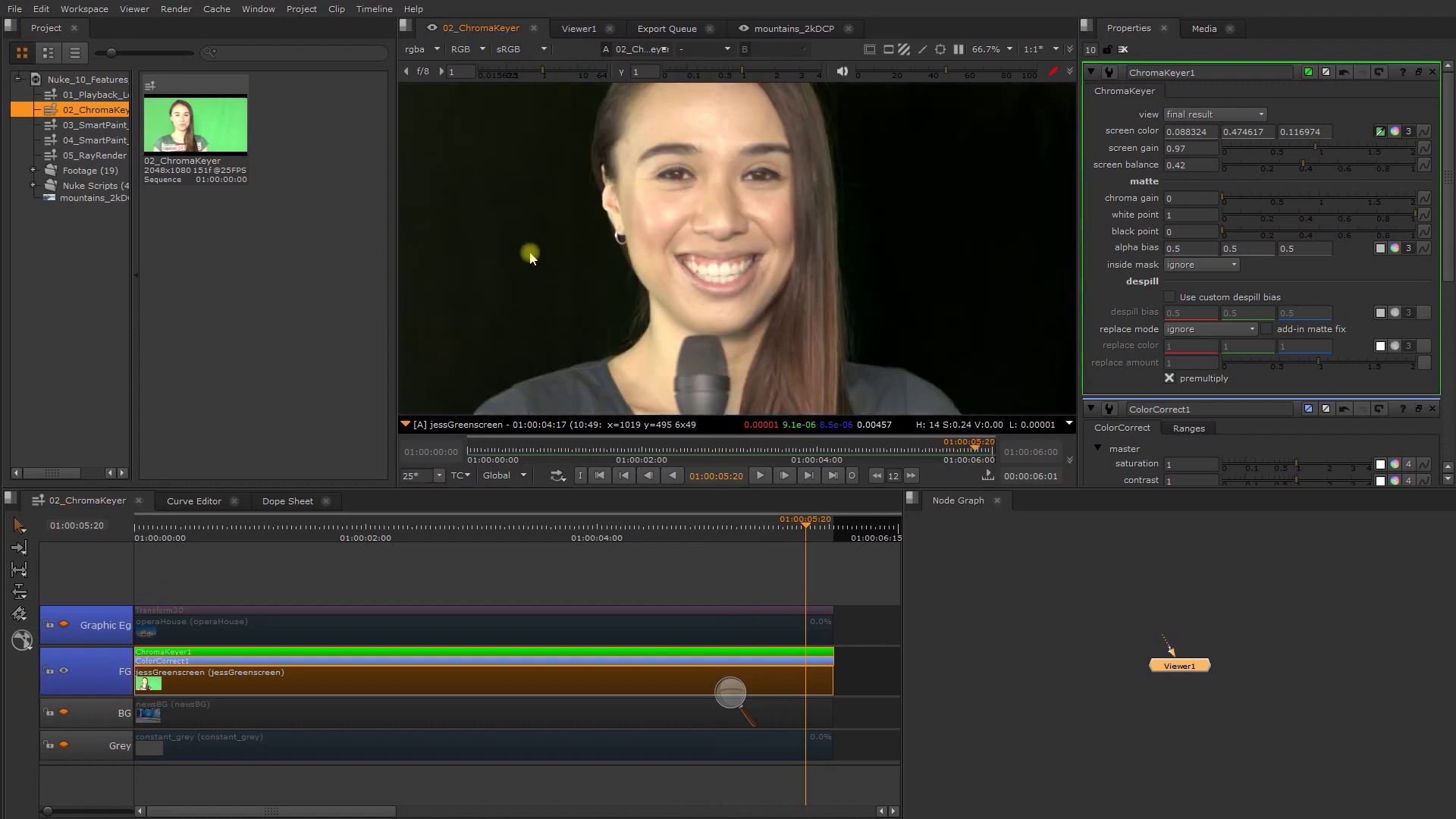
scroll(589, 248, down, 2)
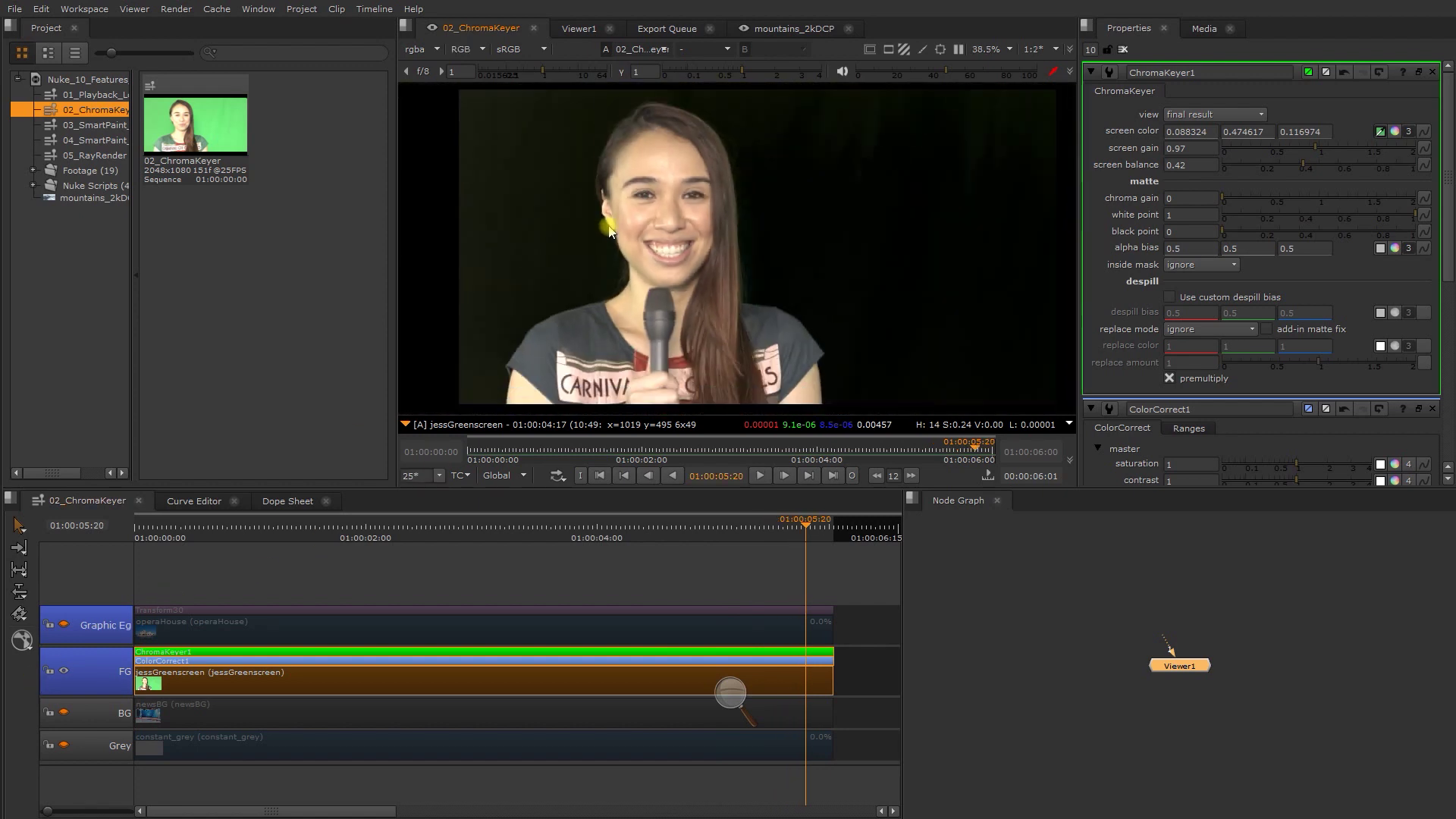
click(63, 747)
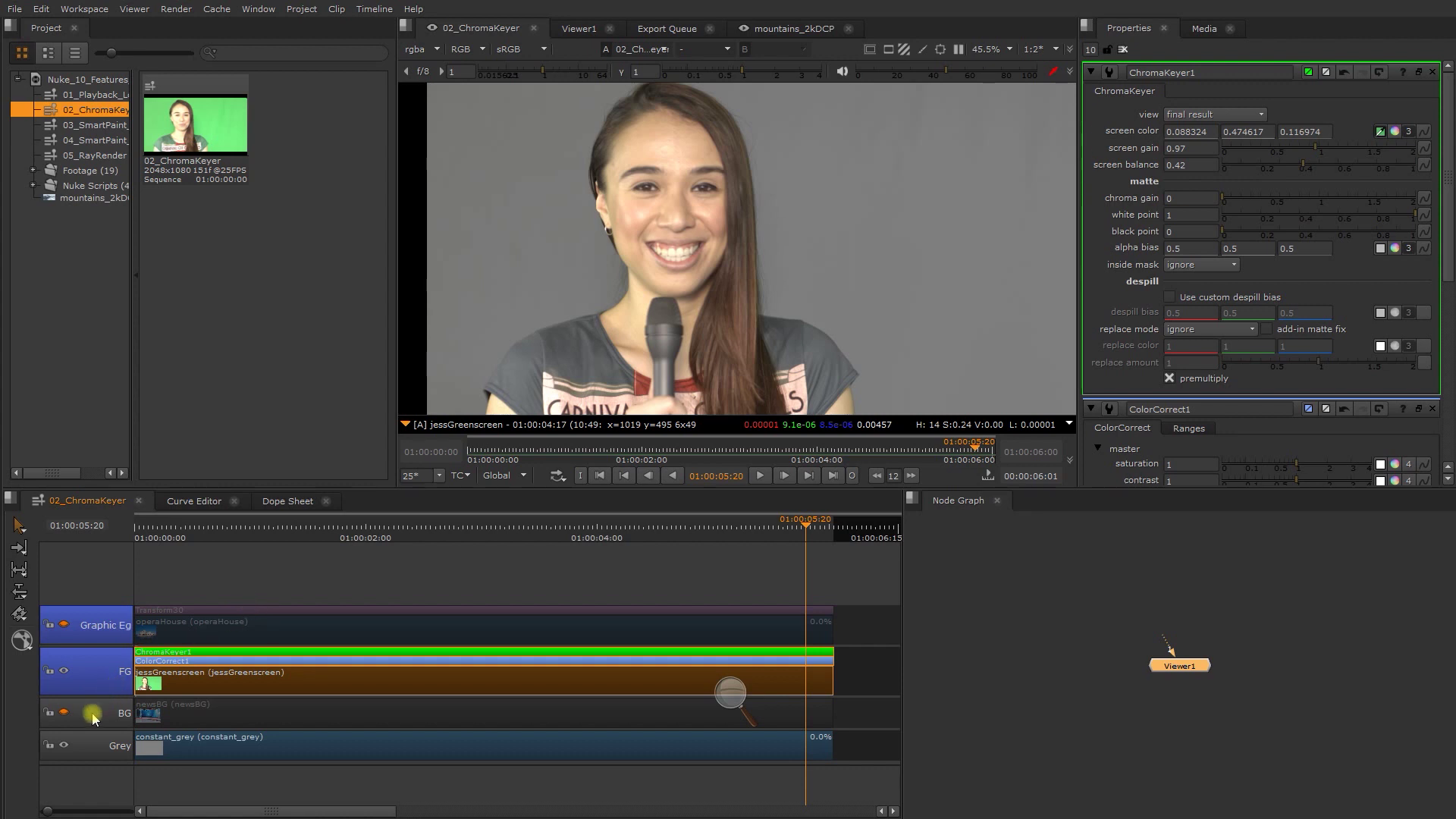
click(63, 748)
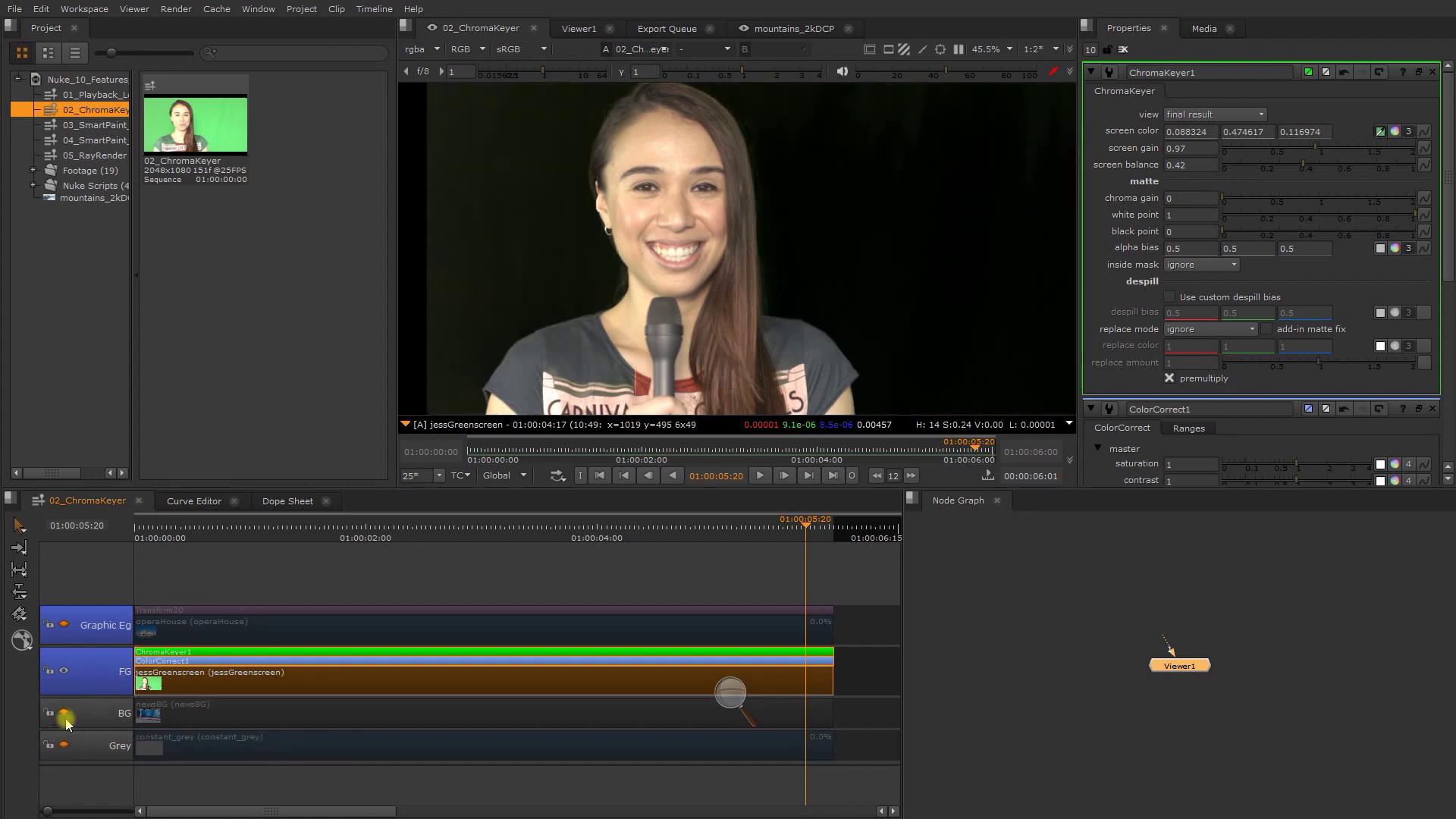
- Enable the newsBG track and play the keyed presenter over the virtual studio background
click(64, 714)
scroll(754, 254, down, 1)
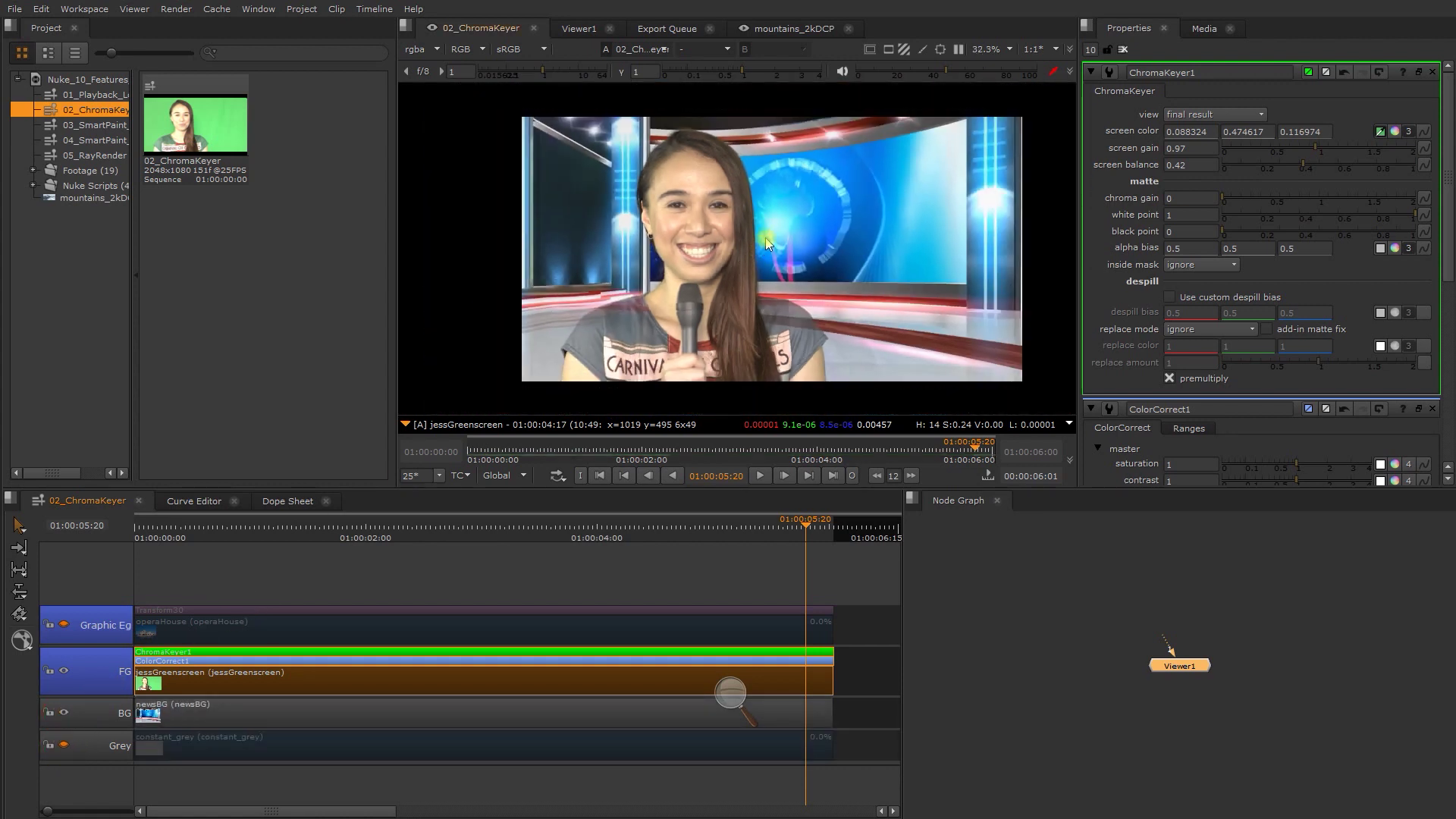
scroll(813, 227, up, 4)
middle_drag(828, 246, 855, 247)
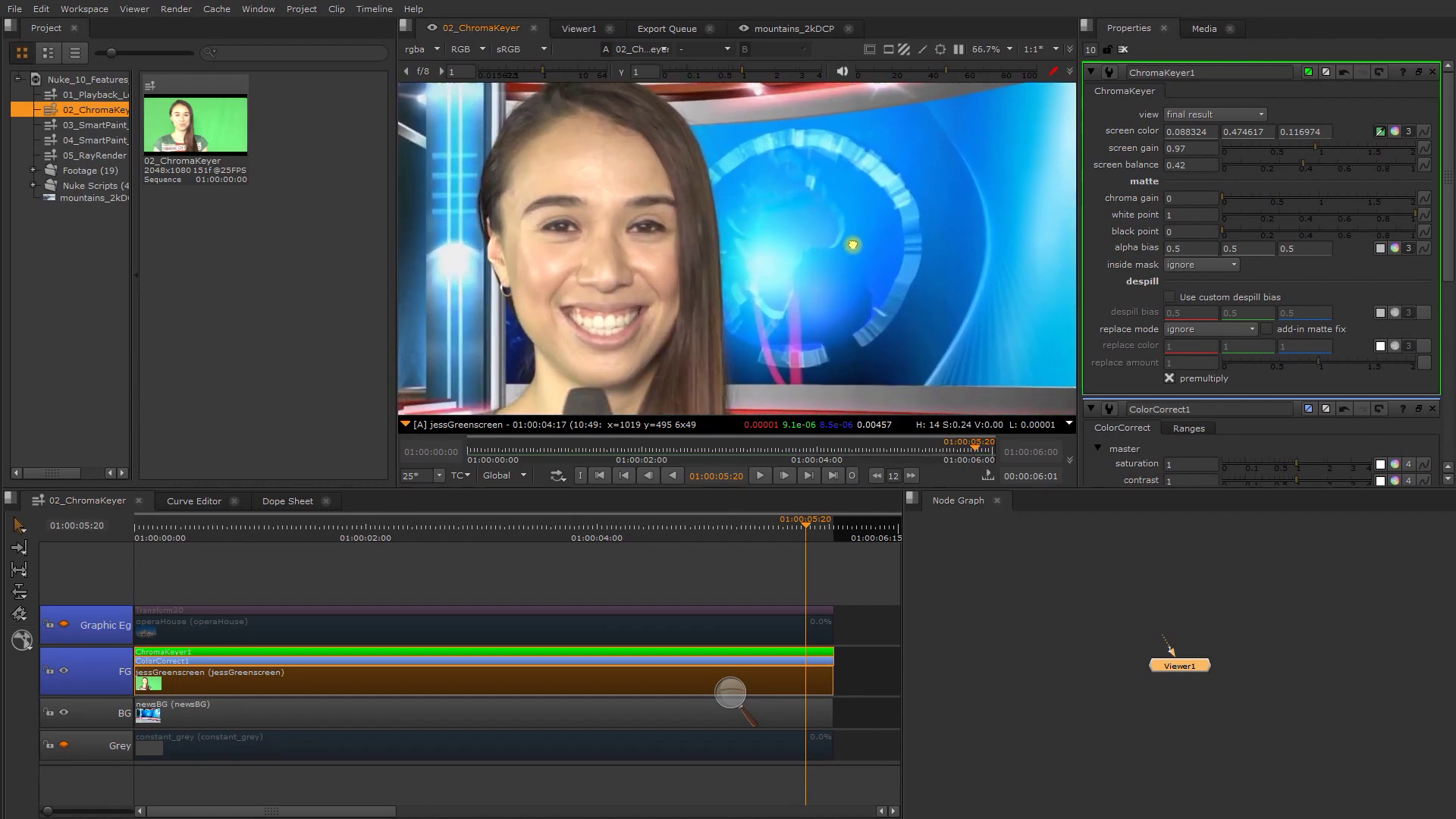
key(space)
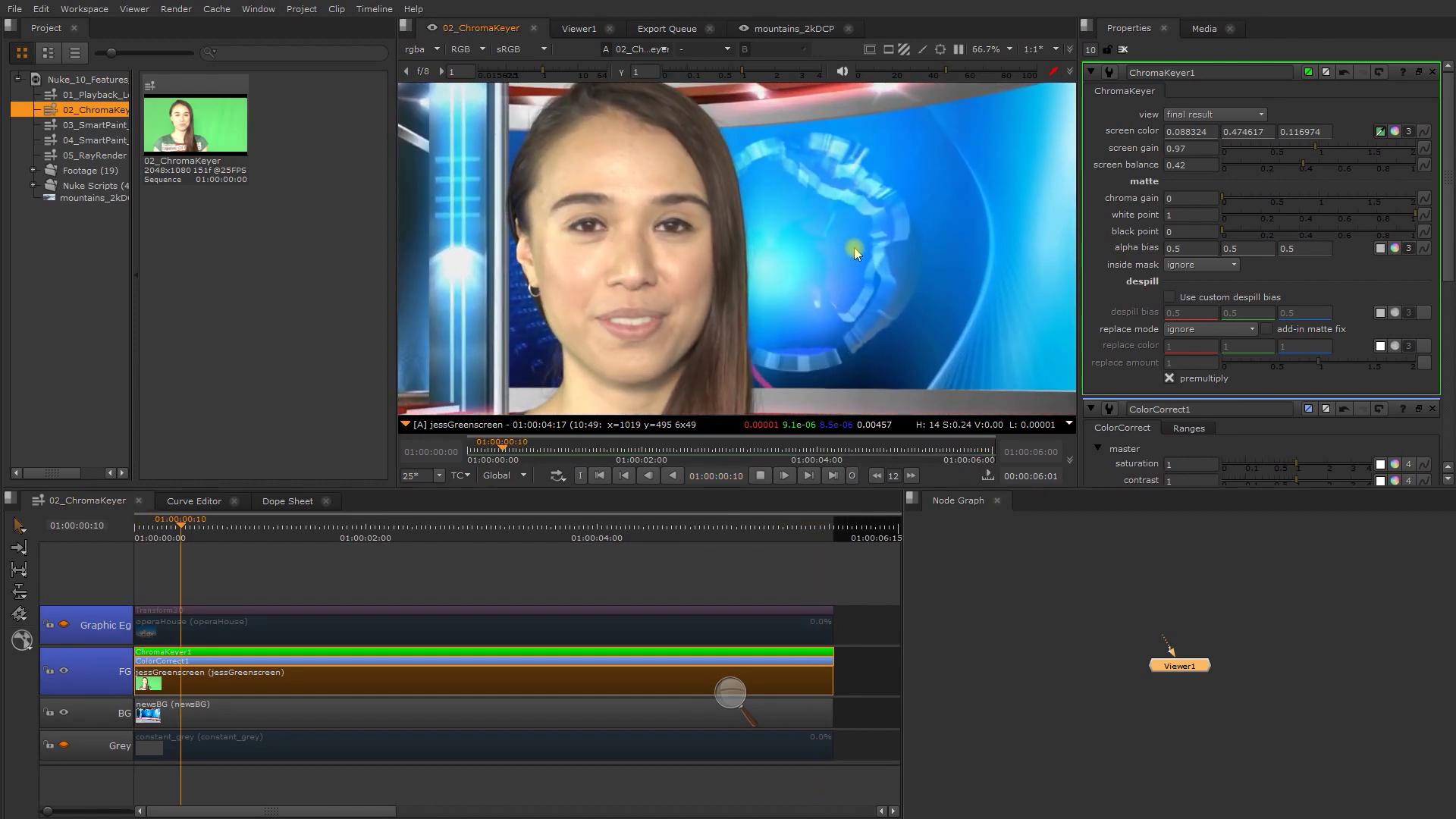
scroll(769, 271, up, 8)
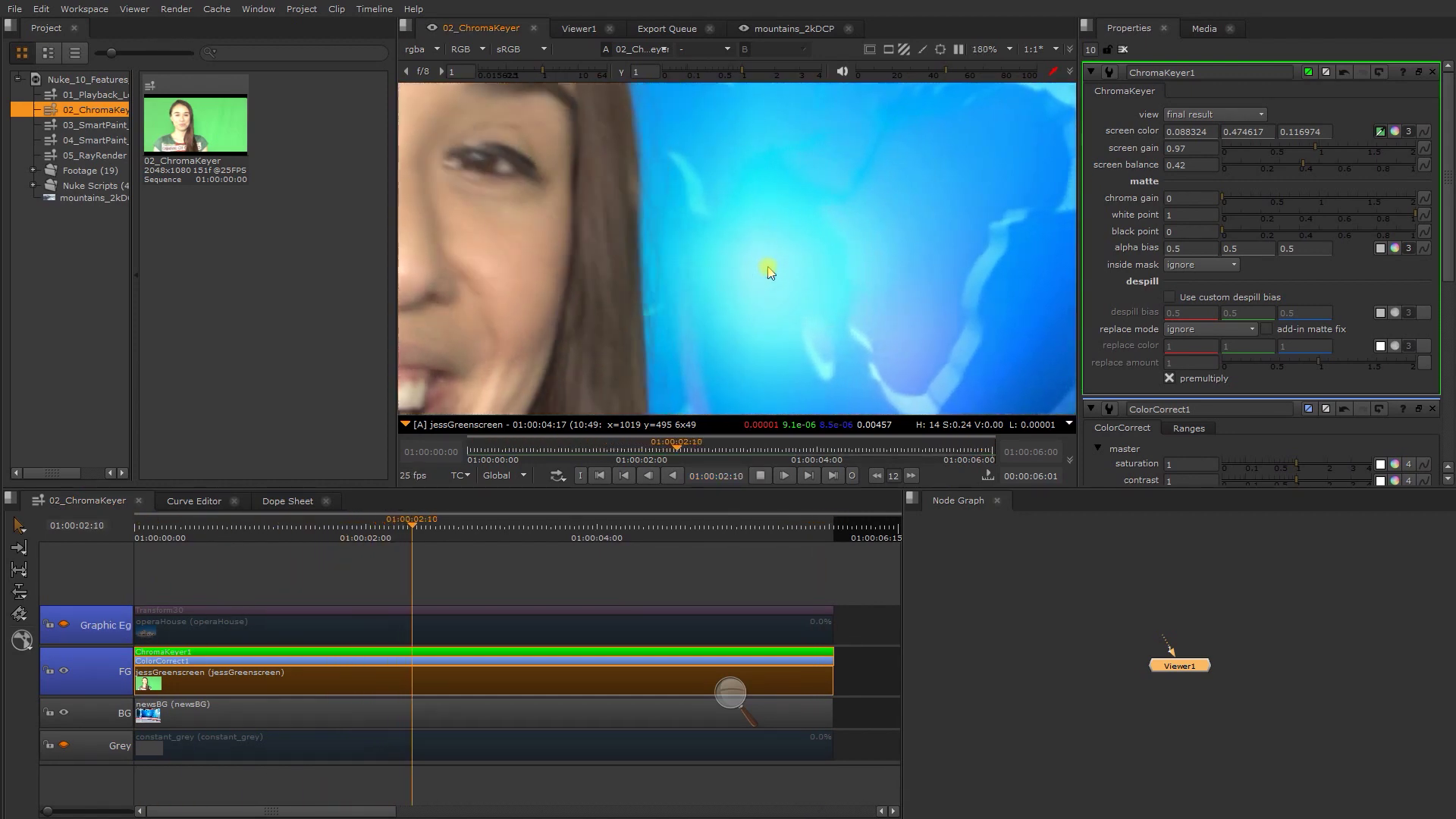
scroll(768, 271, down, 9)
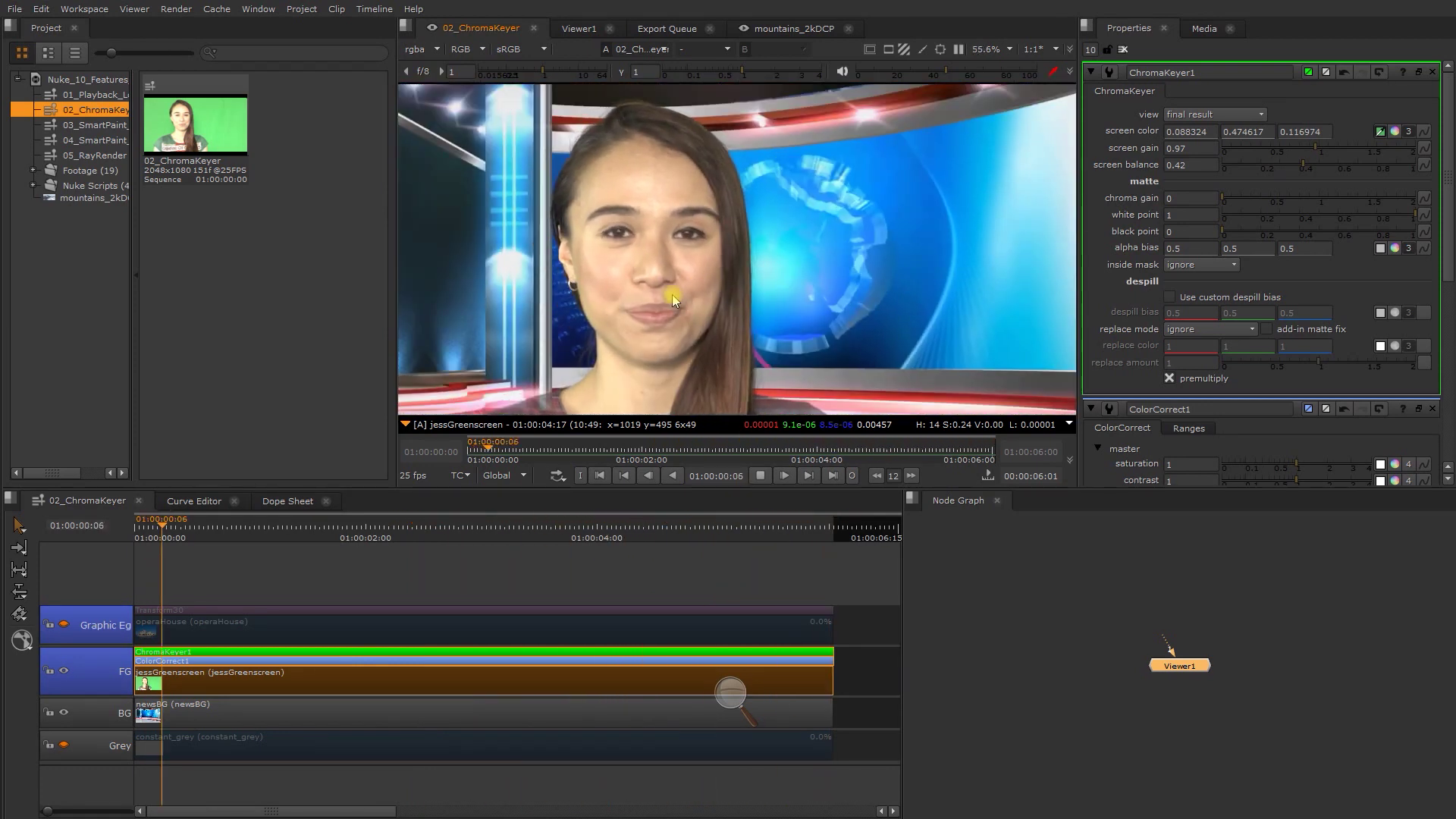
scroll(780, 267, down, 3)
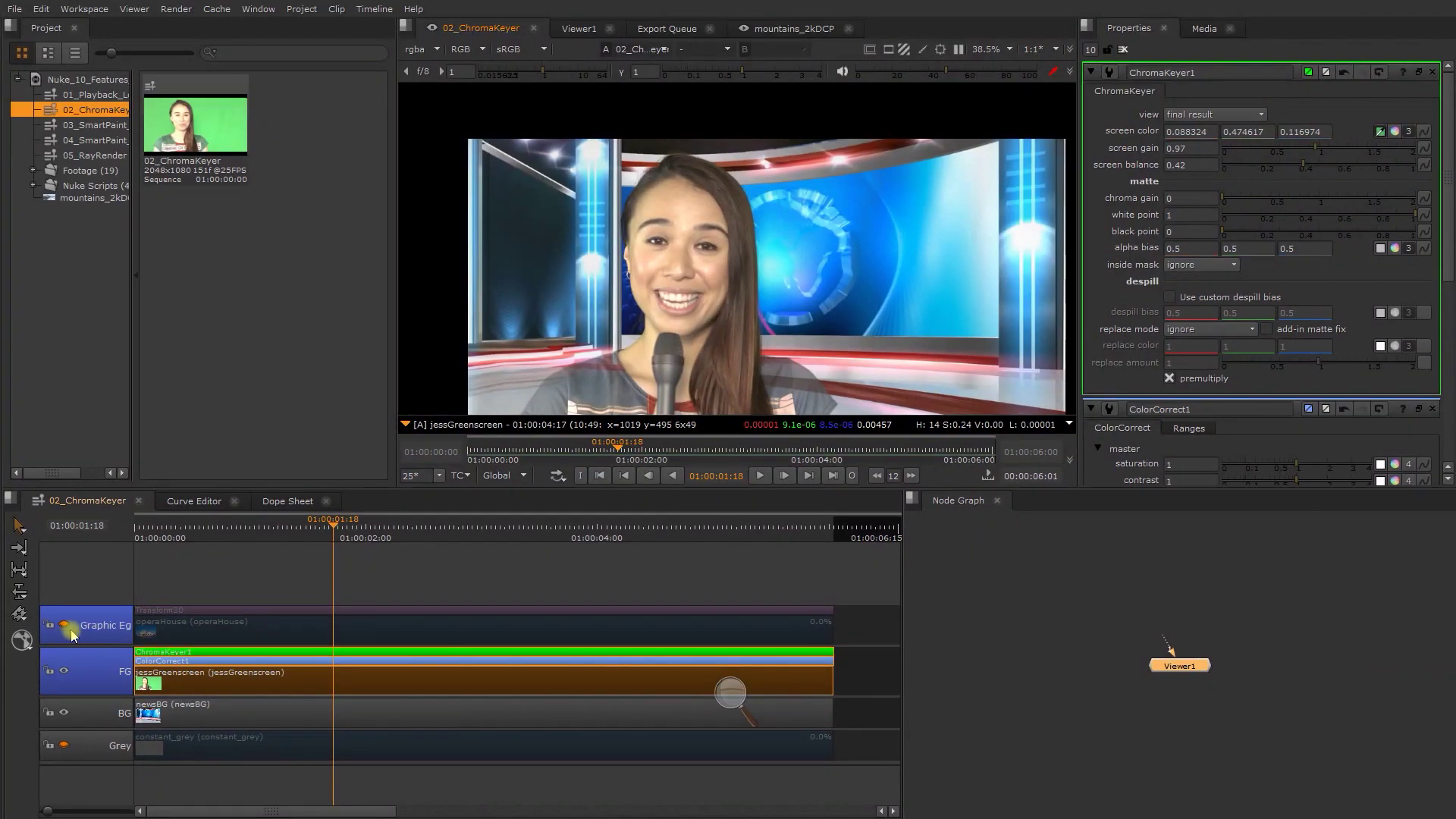
- Turn on the Graphic track to overlay the opera-house graphic, then play the anchor composite
click(66, 627)
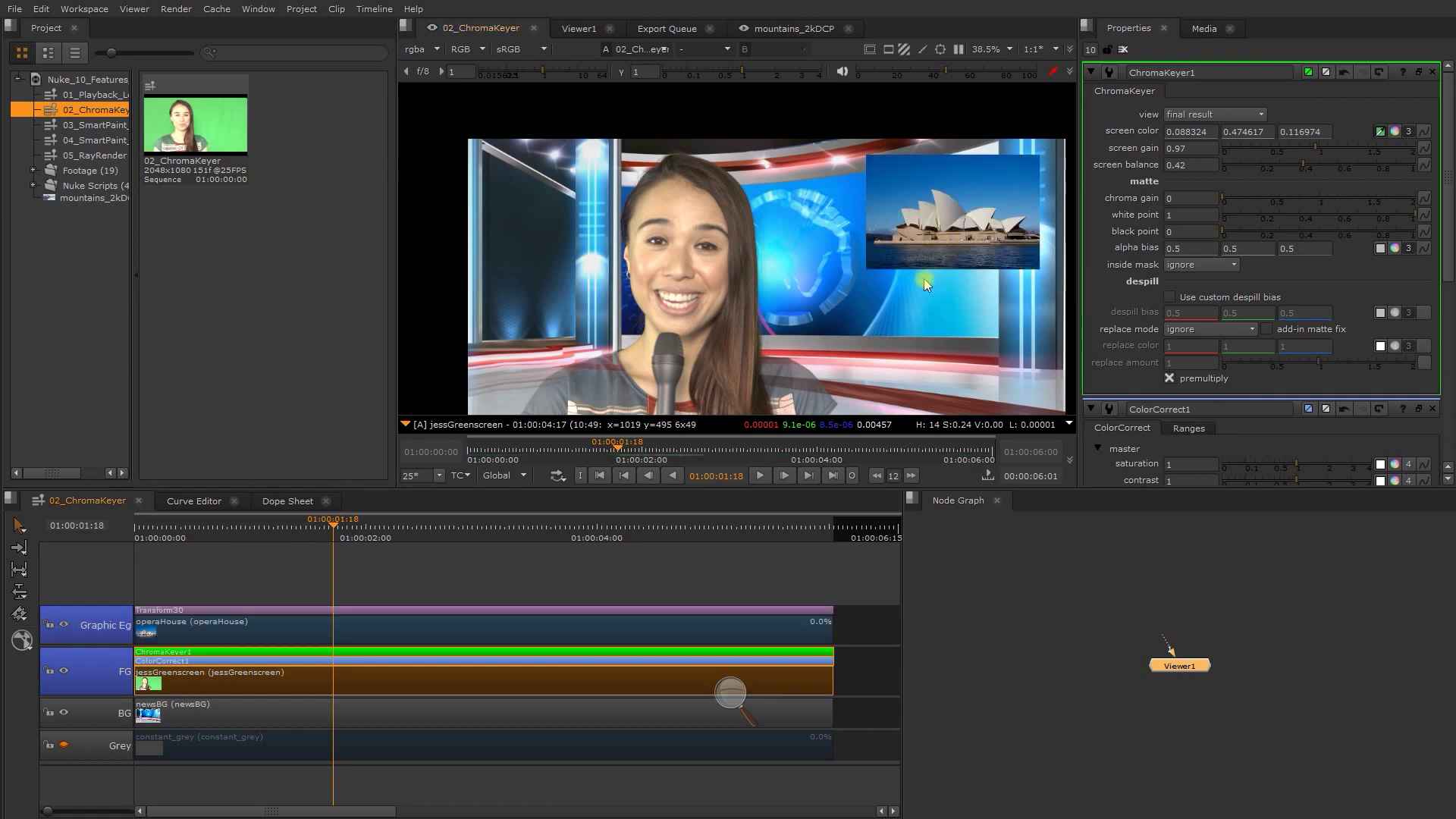
scroll(895, 266, up, 3)
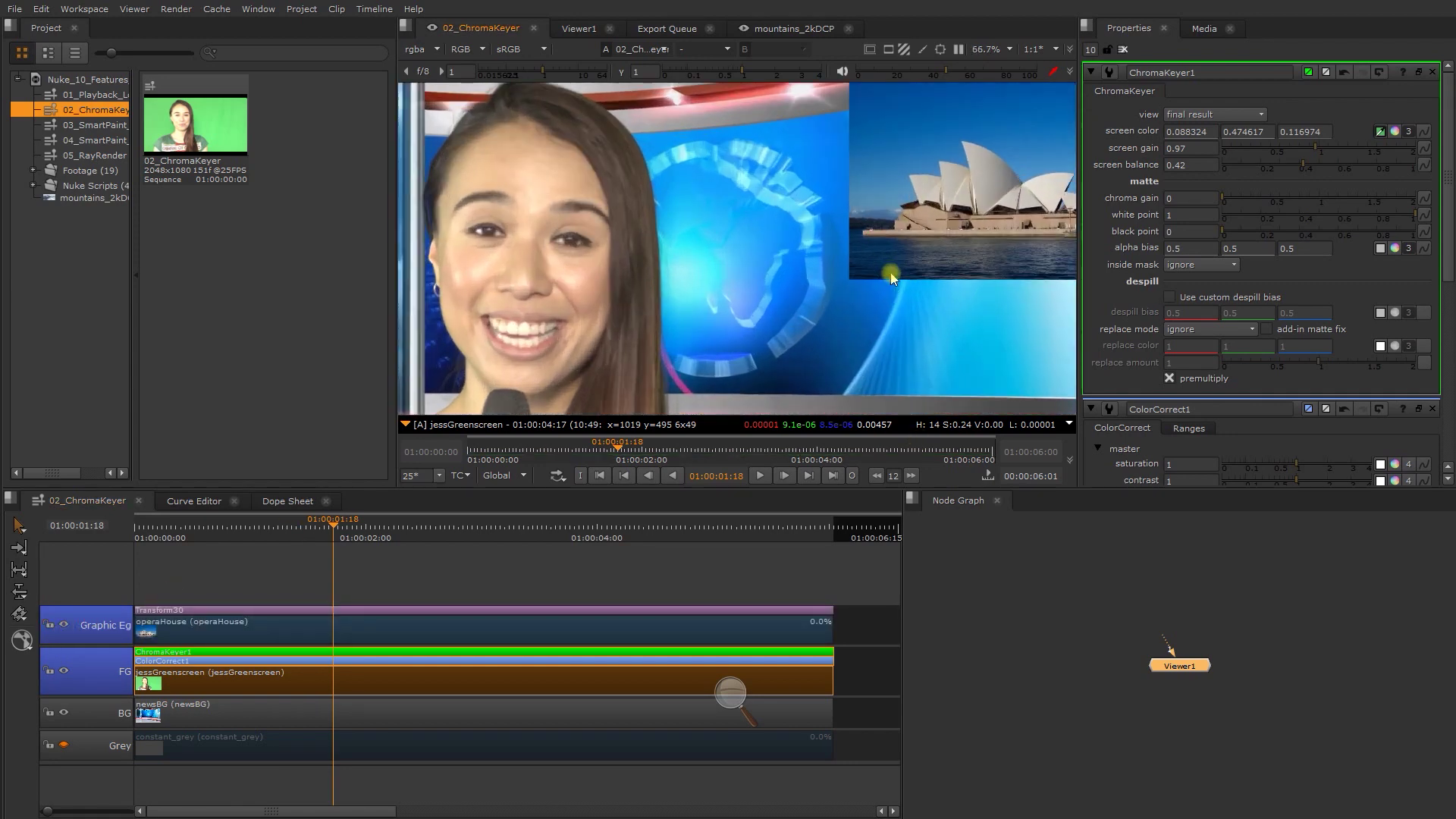
scroll(904, 289, down, 1)
key(space)
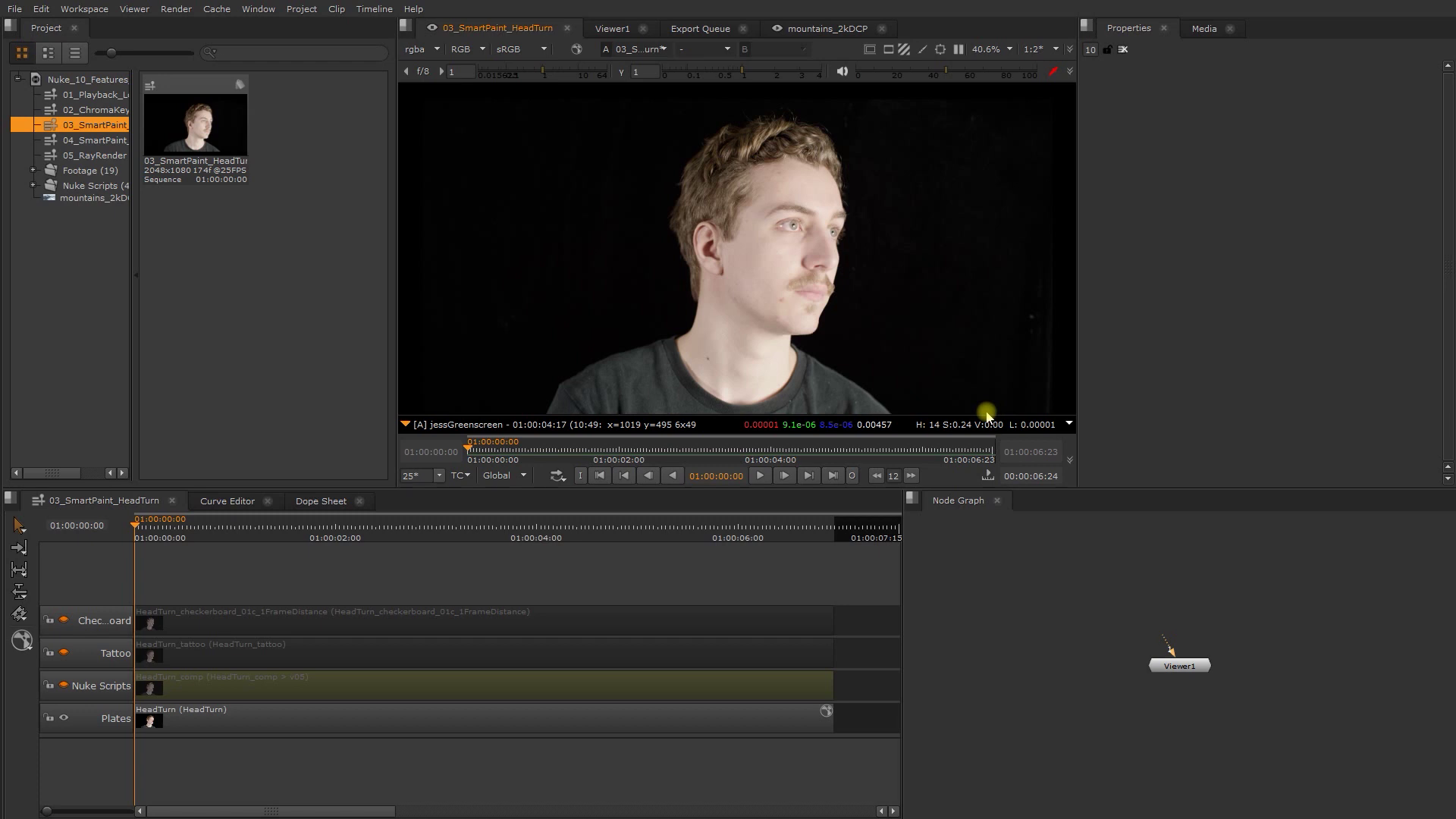
- Play the plain HeadTurn plate from its start in a maximized Viewer, through to 01:00:04:19
drag(508, 464, 481, 462)
key(space)
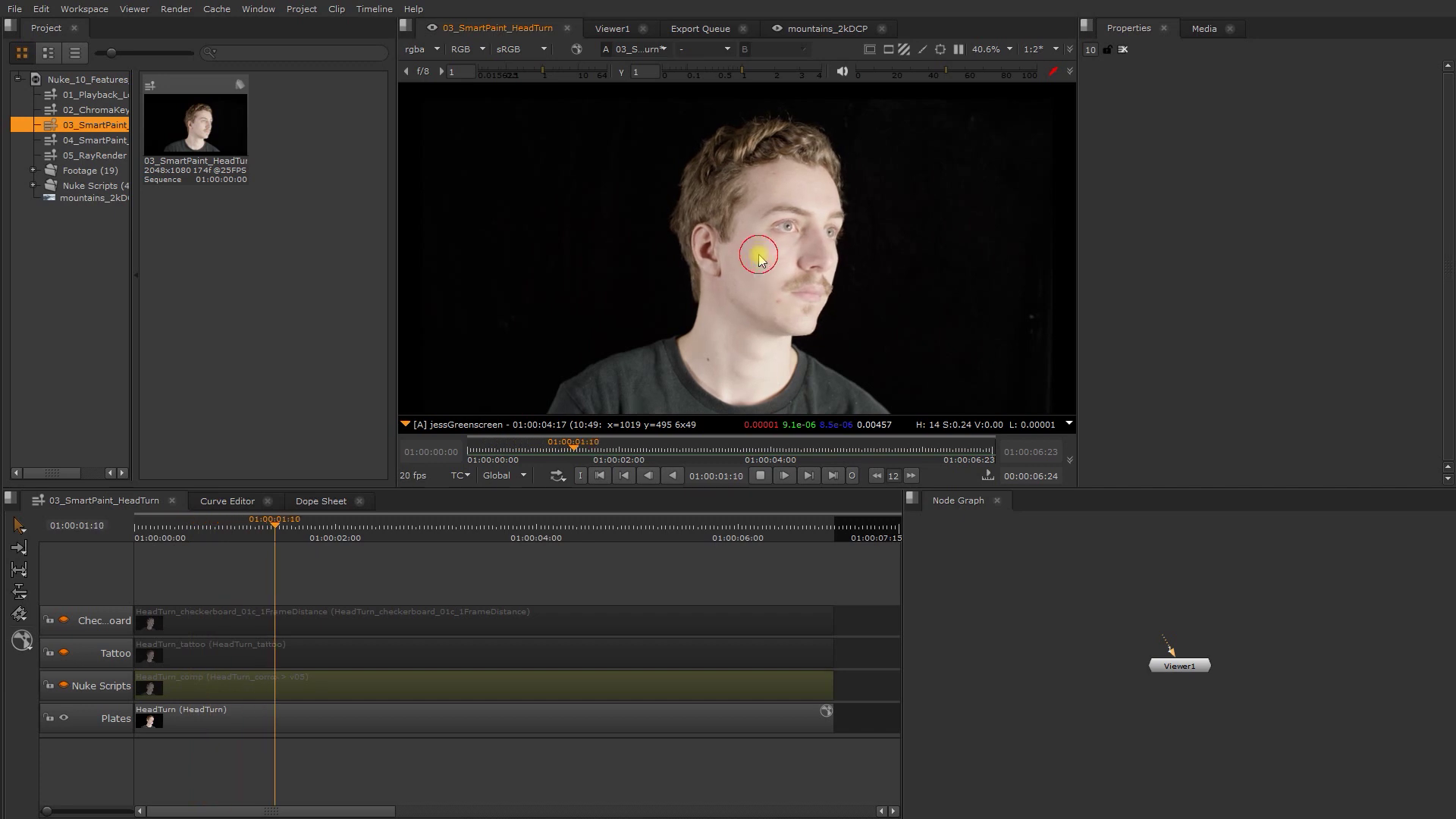
key(grave)
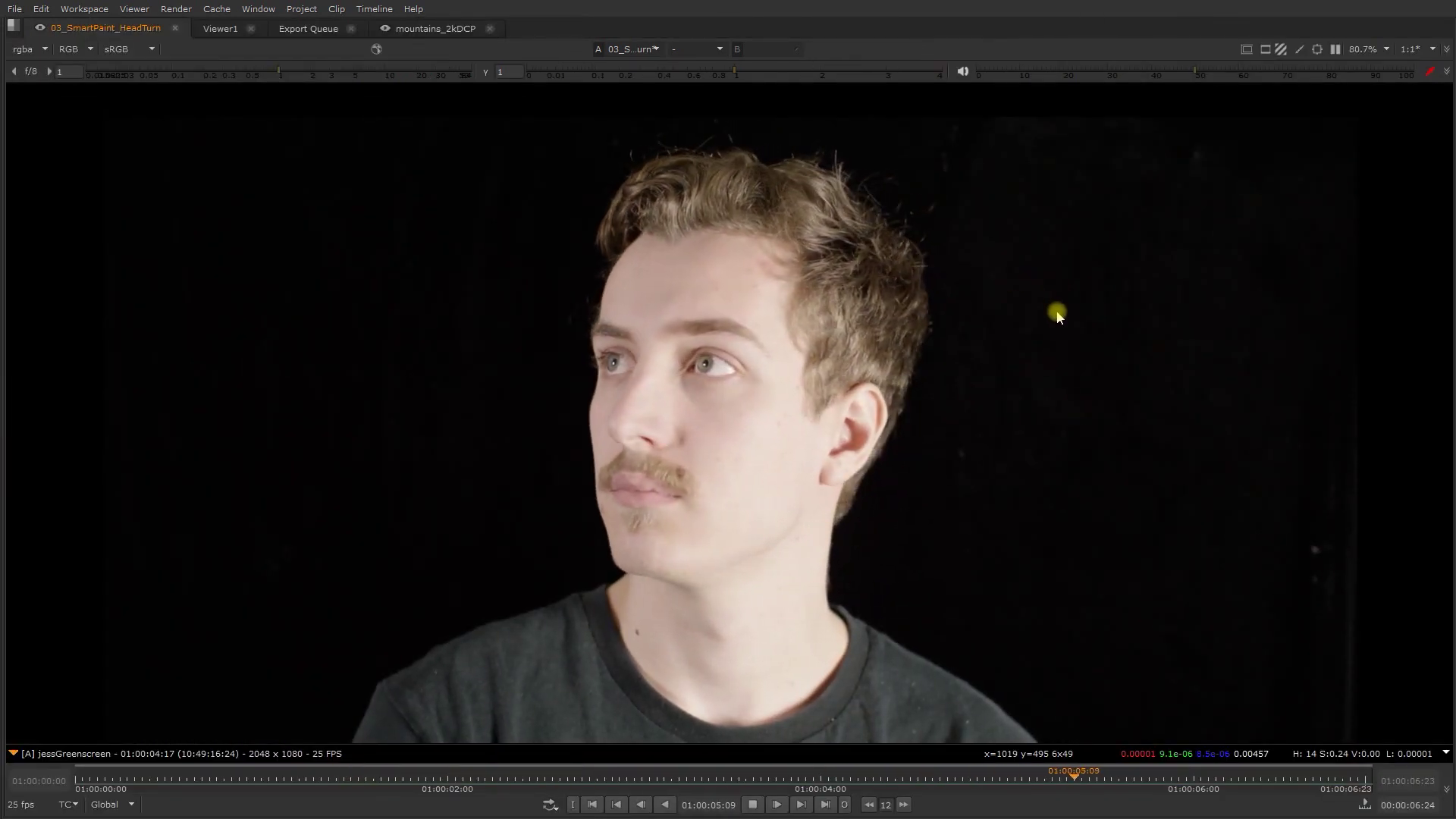
key(grave)
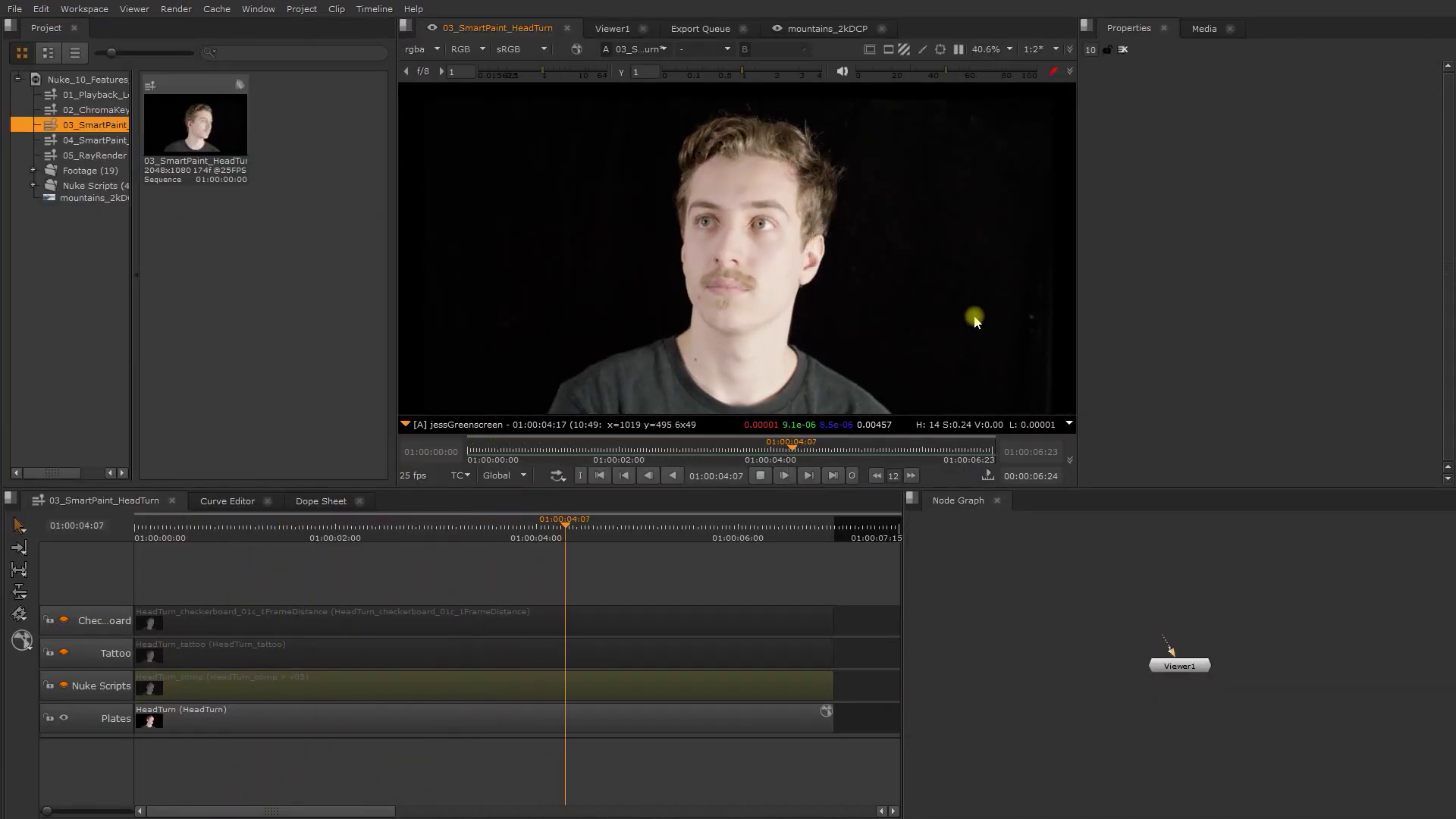
- Enable the Checkerboard track and play the head turn from near its start in a maximized Viewer
click(64, 621)
drag(200, 531, 139, 530)
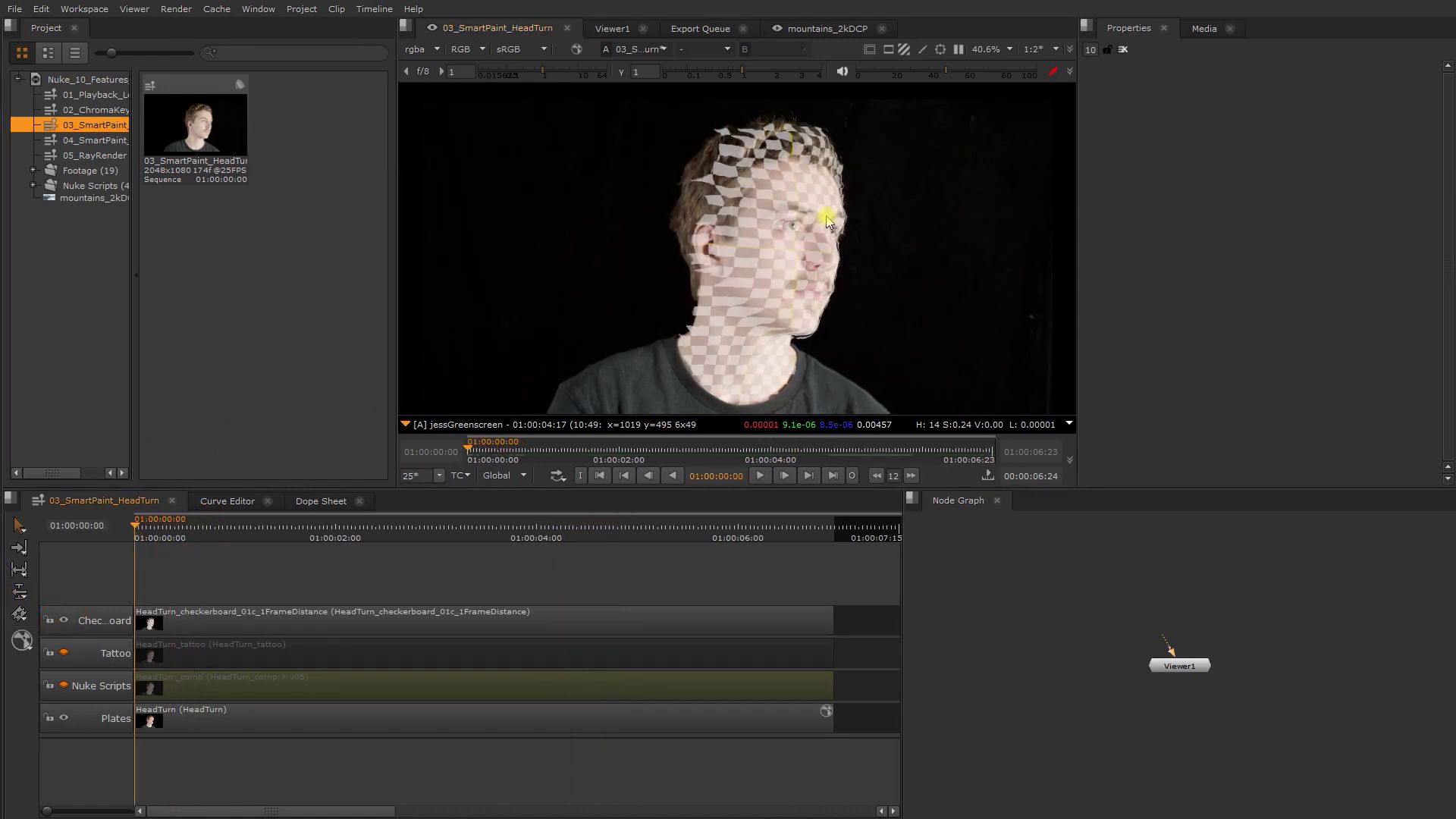
key(space)
scroll(836, 271, up, 3)
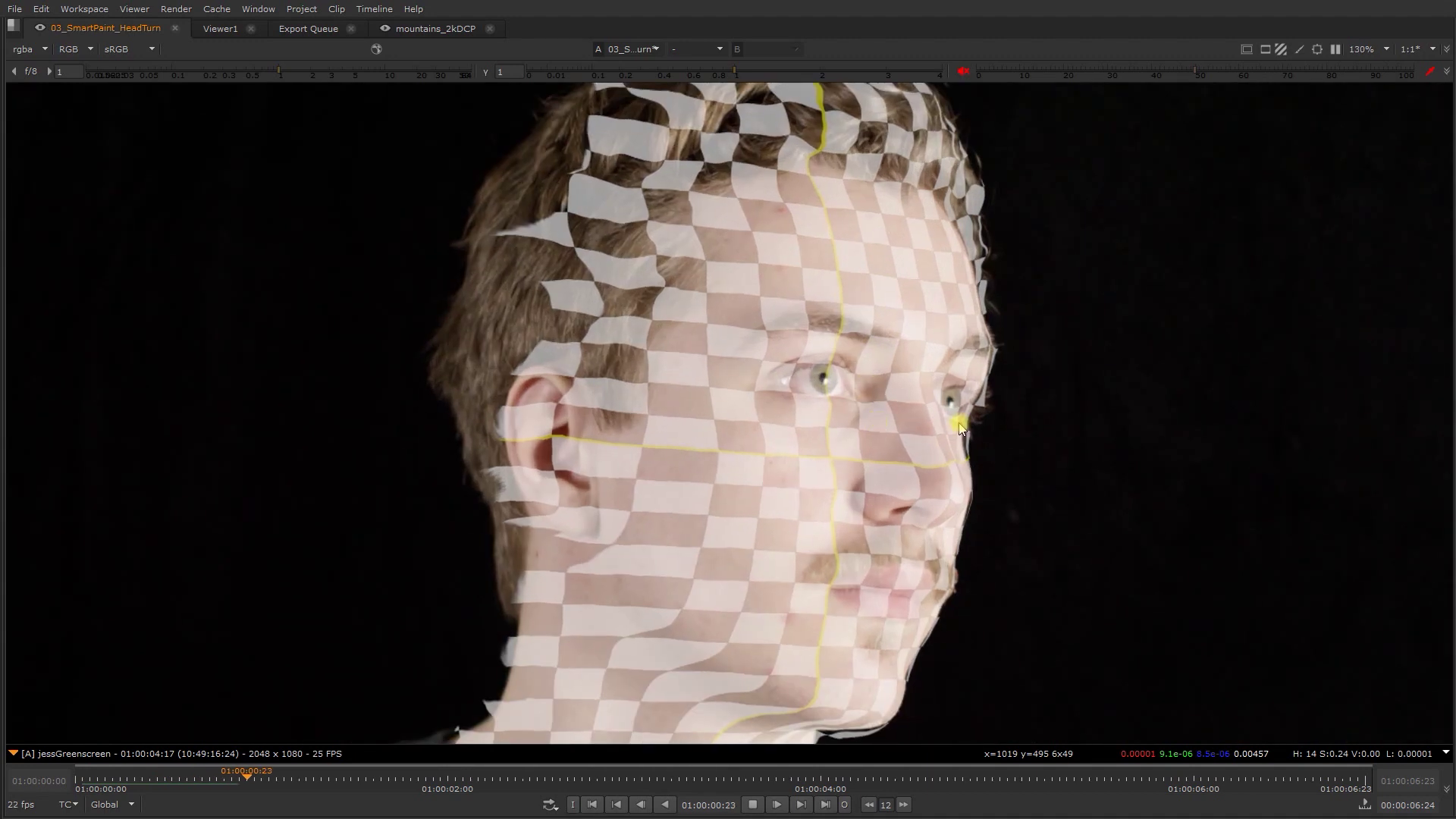
click(155, 781)
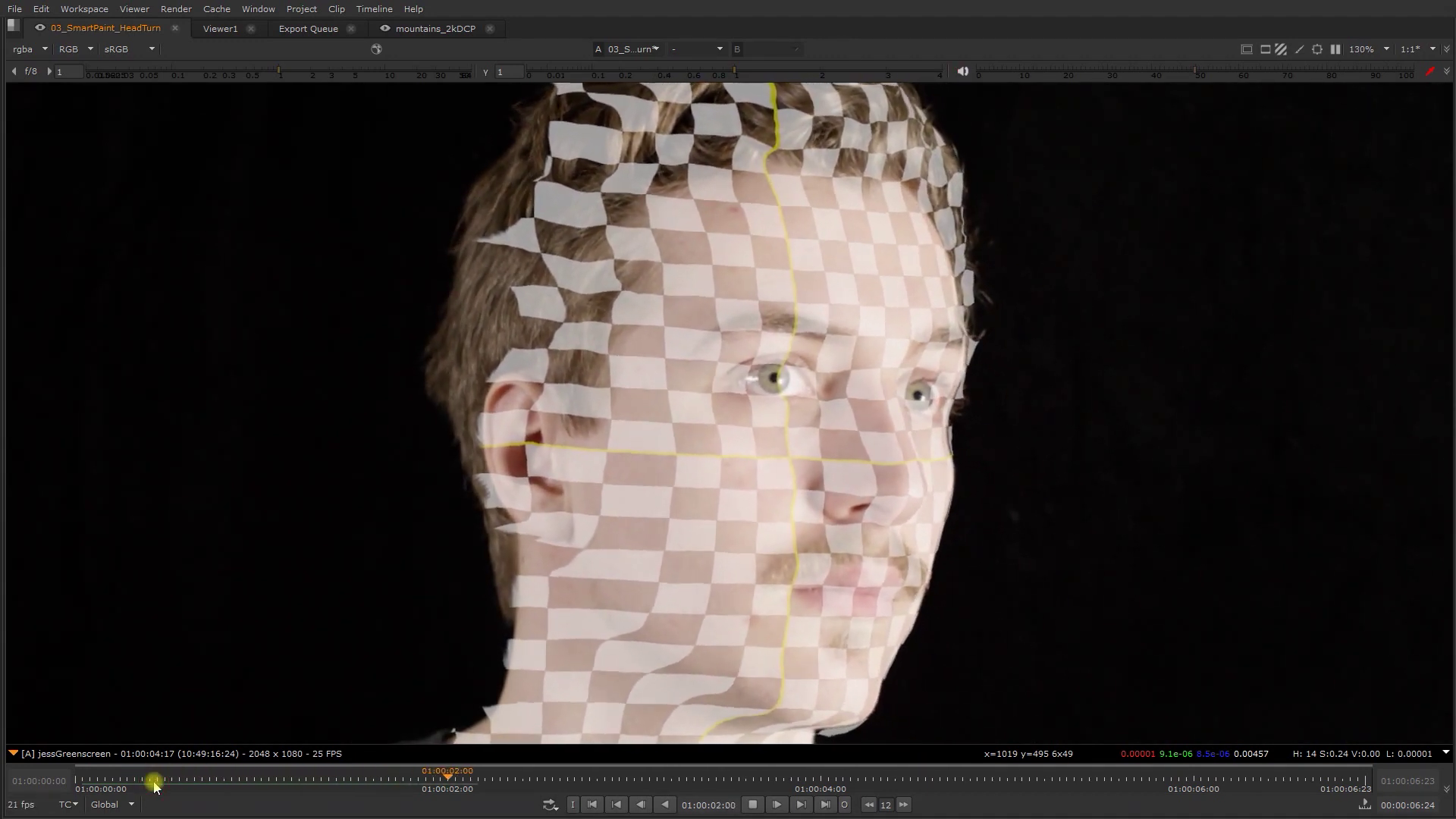
click(155, 781)
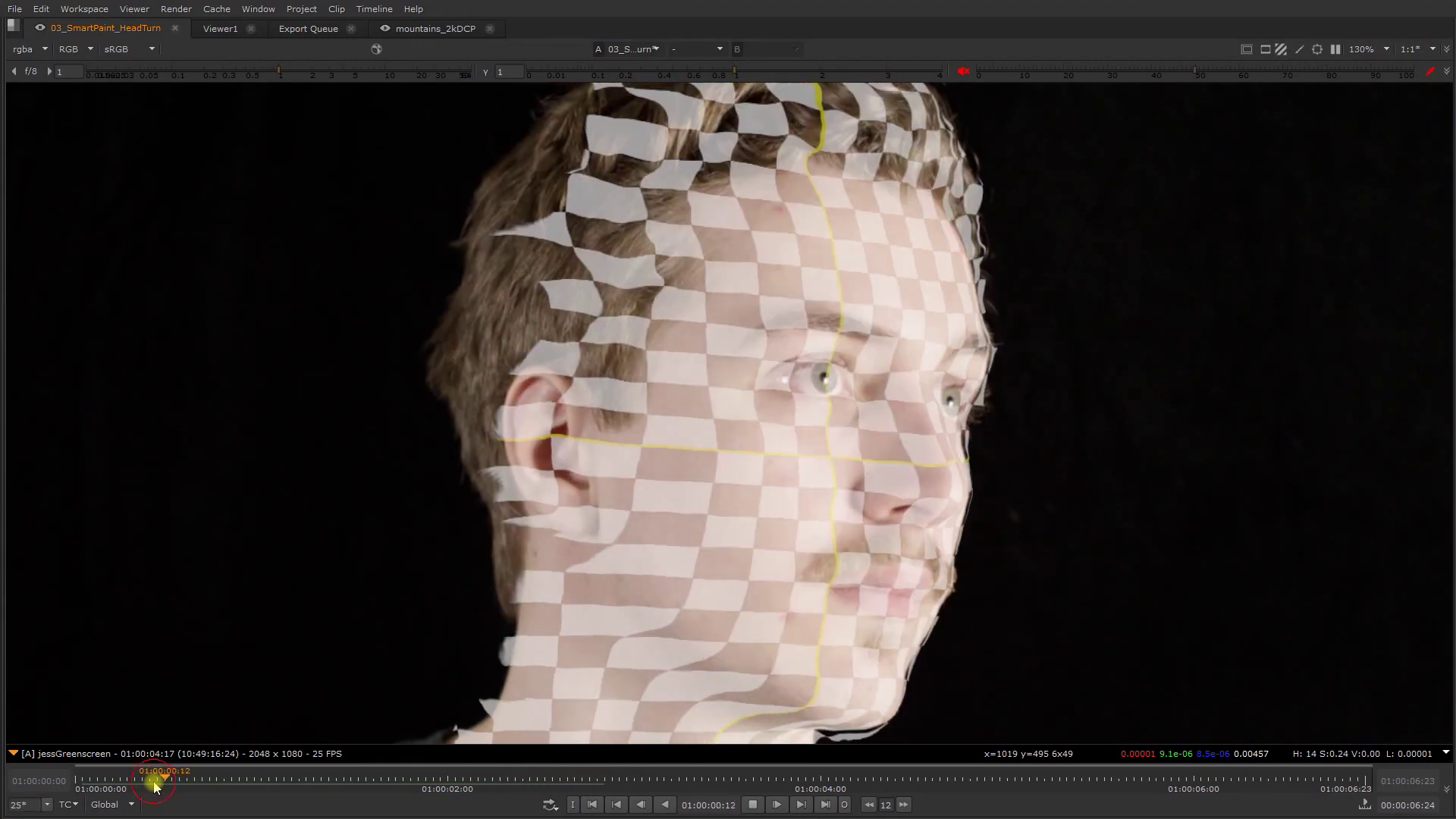
- Zoom in on the lower face to check the checkerboard follows the head, then restore the layout
scroll(768, 454, up, 3)
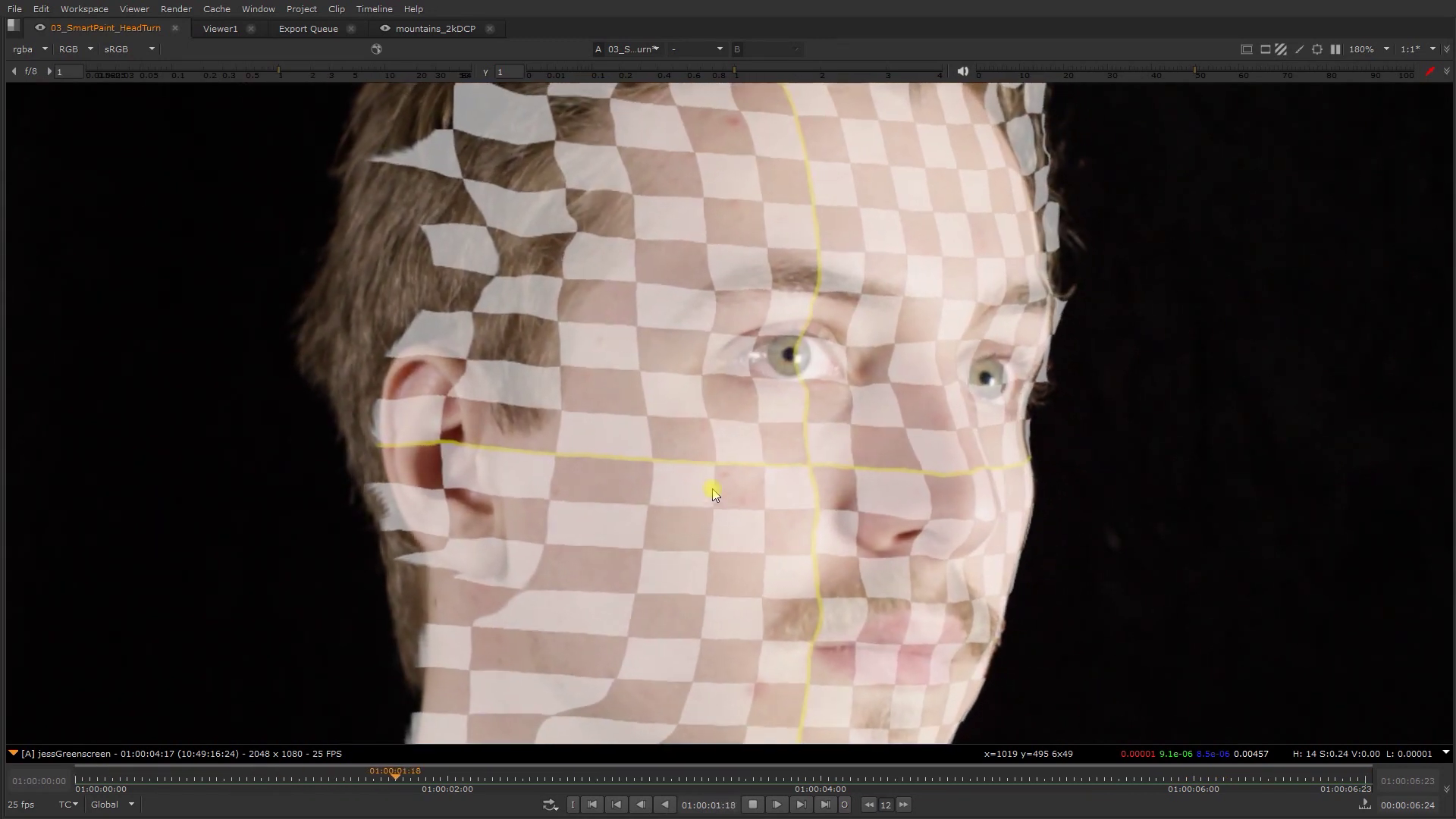
scroll(728, 523, up, 2)
middle_drag(752, 560, 747, 366)
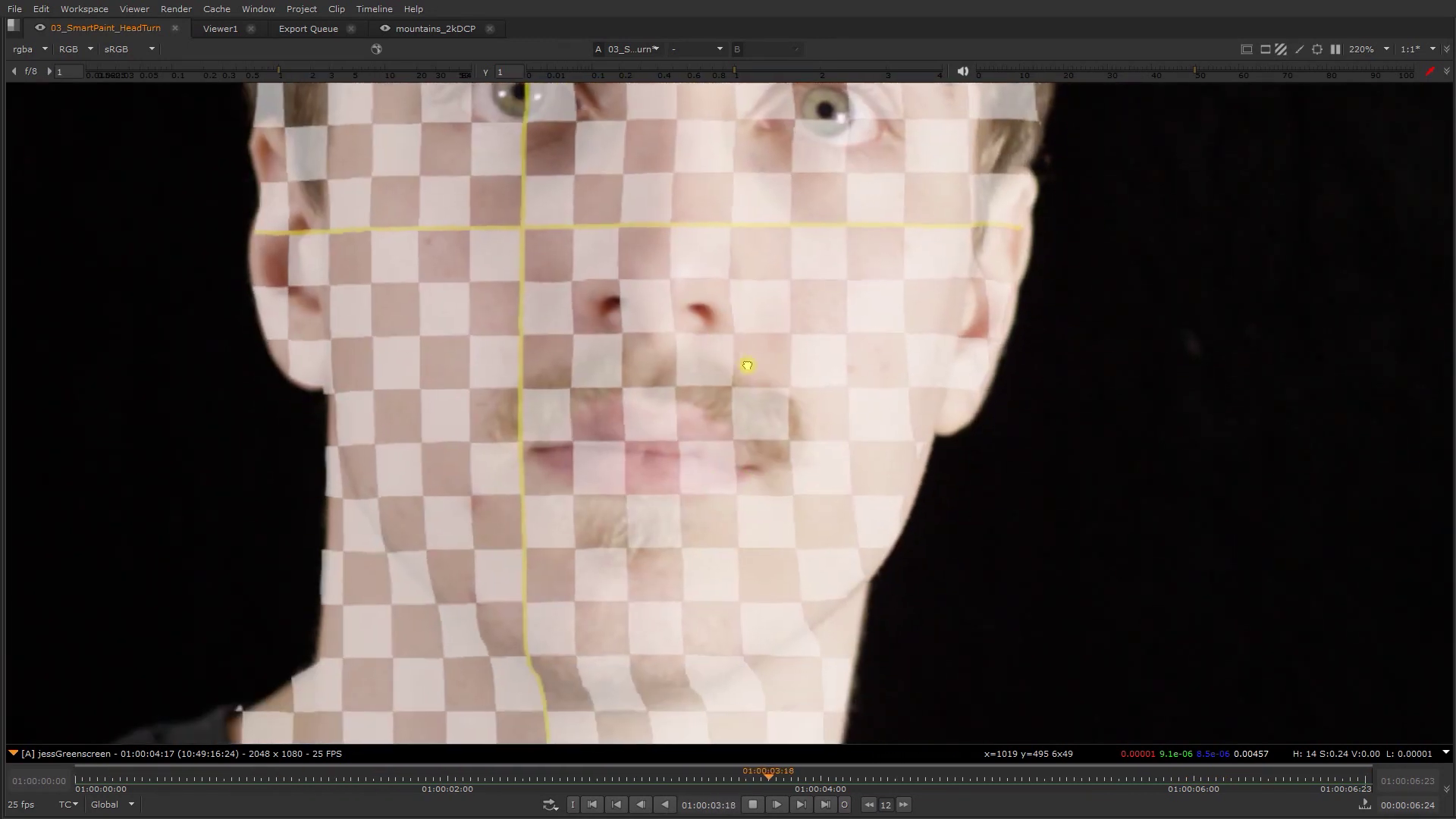
scroll(557, 544, up, 5)
scroll(475, 494, up, 2)
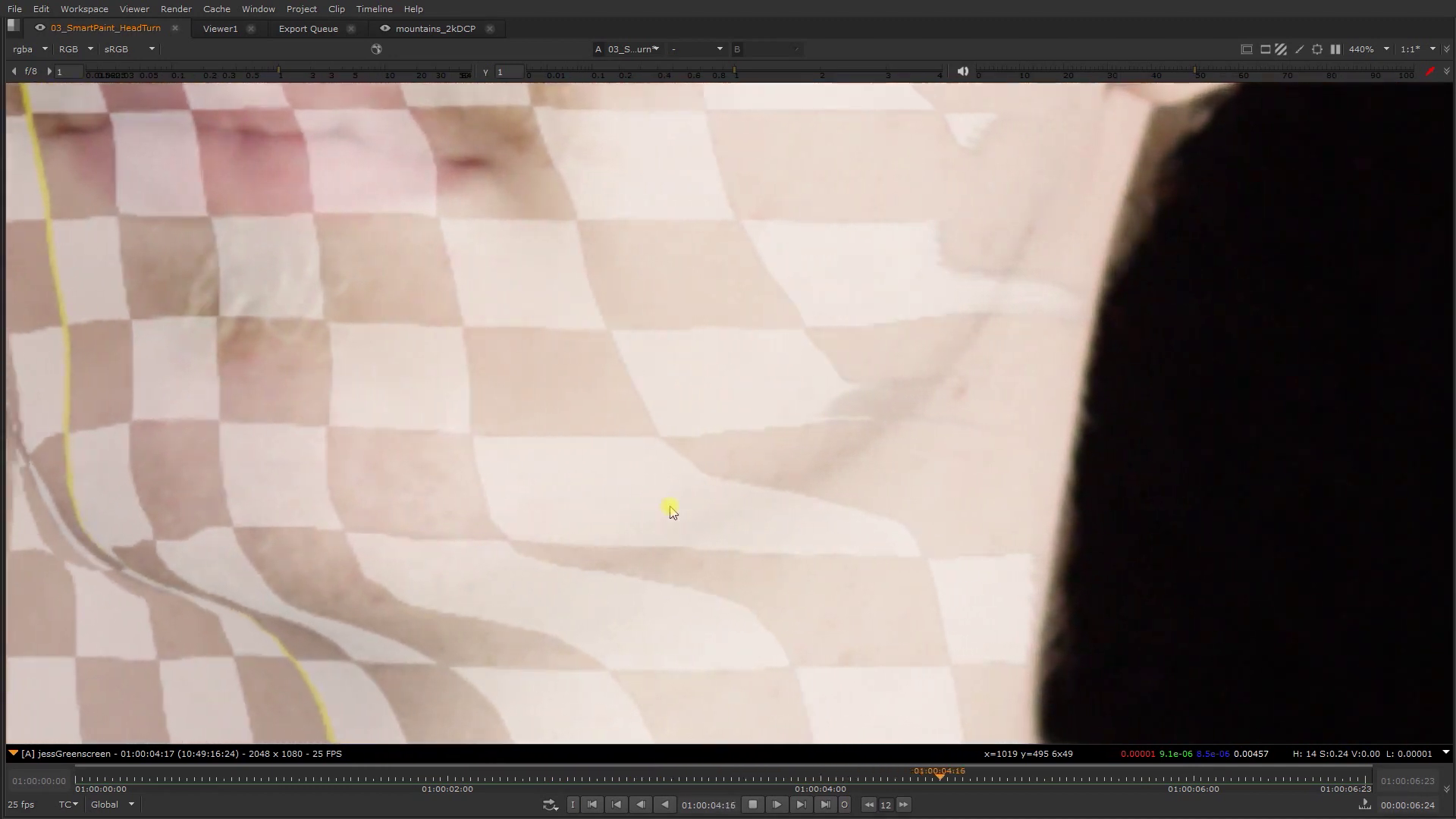
scroll(671, 510, down, 9)
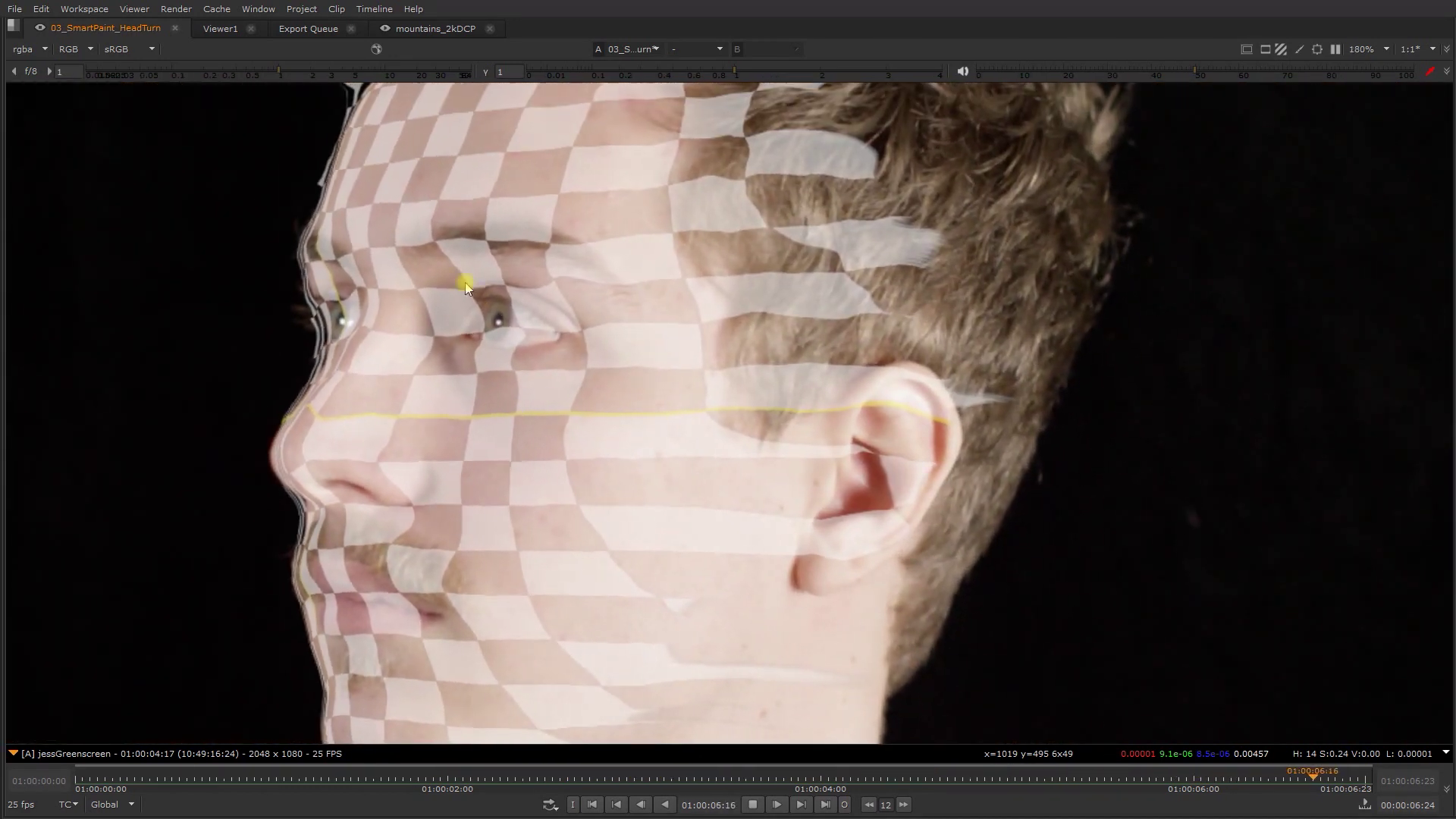
scroll(689, 299, down, 4)
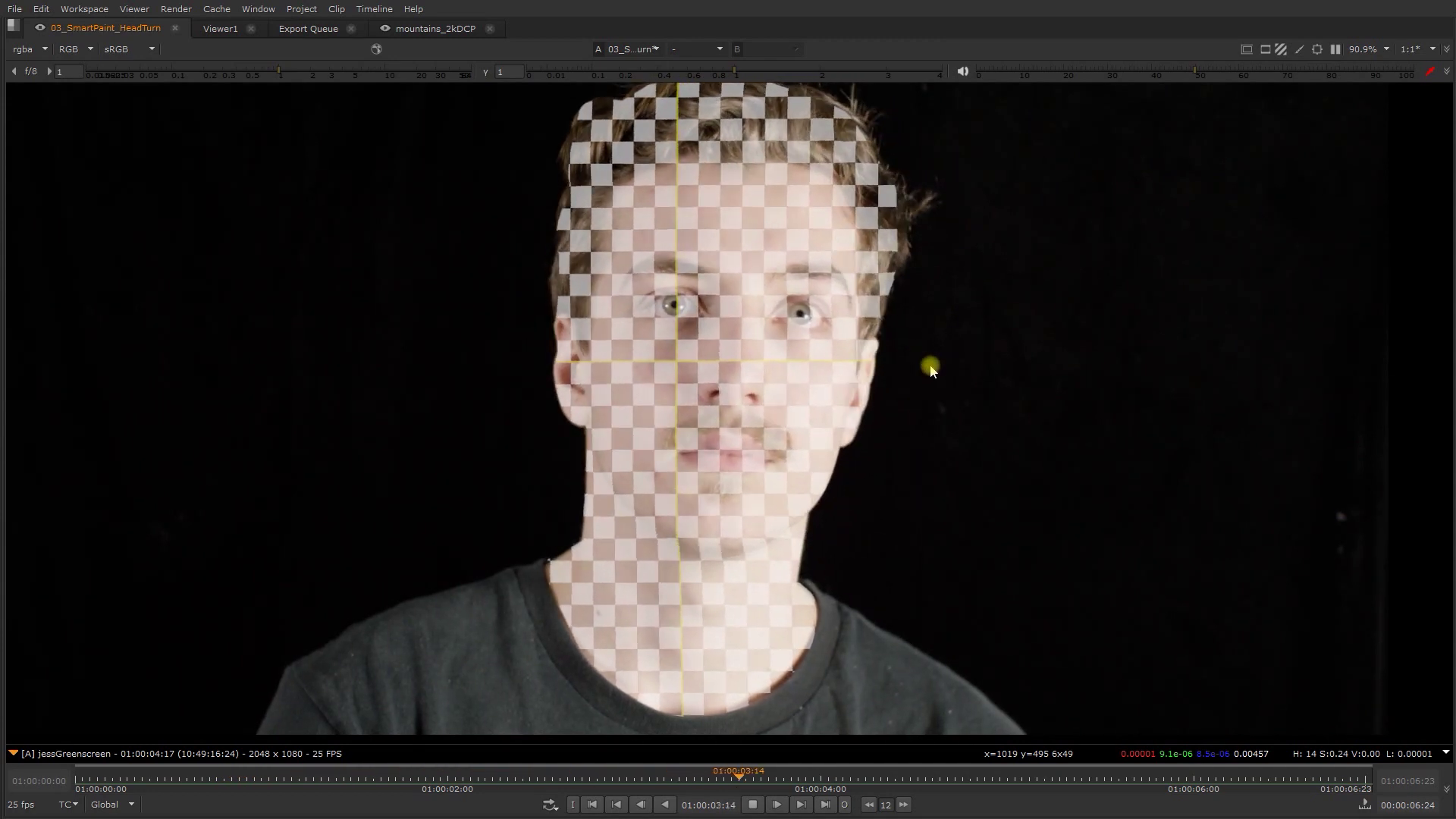
key(grave)
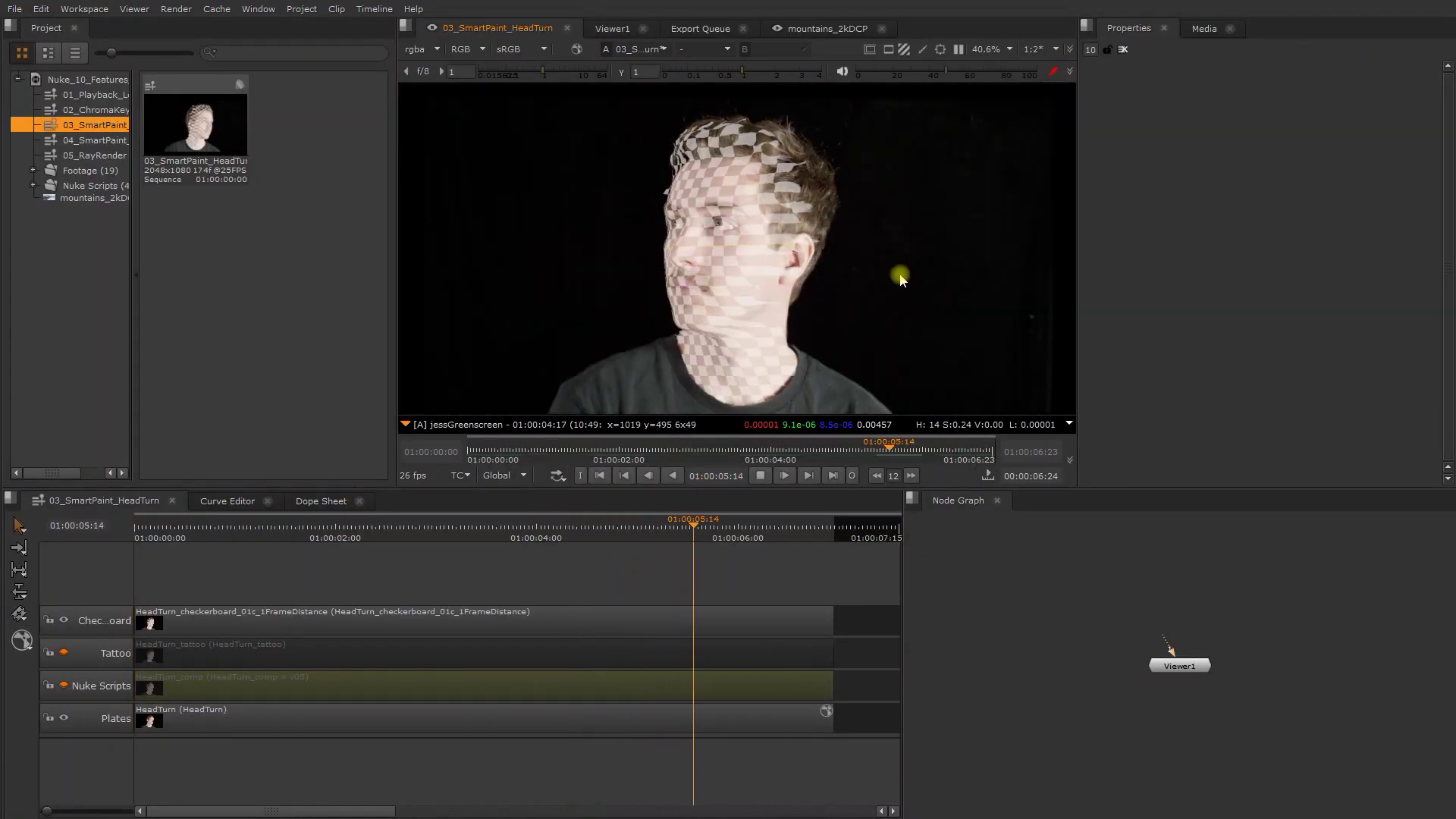
- Swap the Checkerboard overlay for the Tattoo track and play the tattooed head turn in a maximized Viewer
click(63, 653)
click(64, 621)
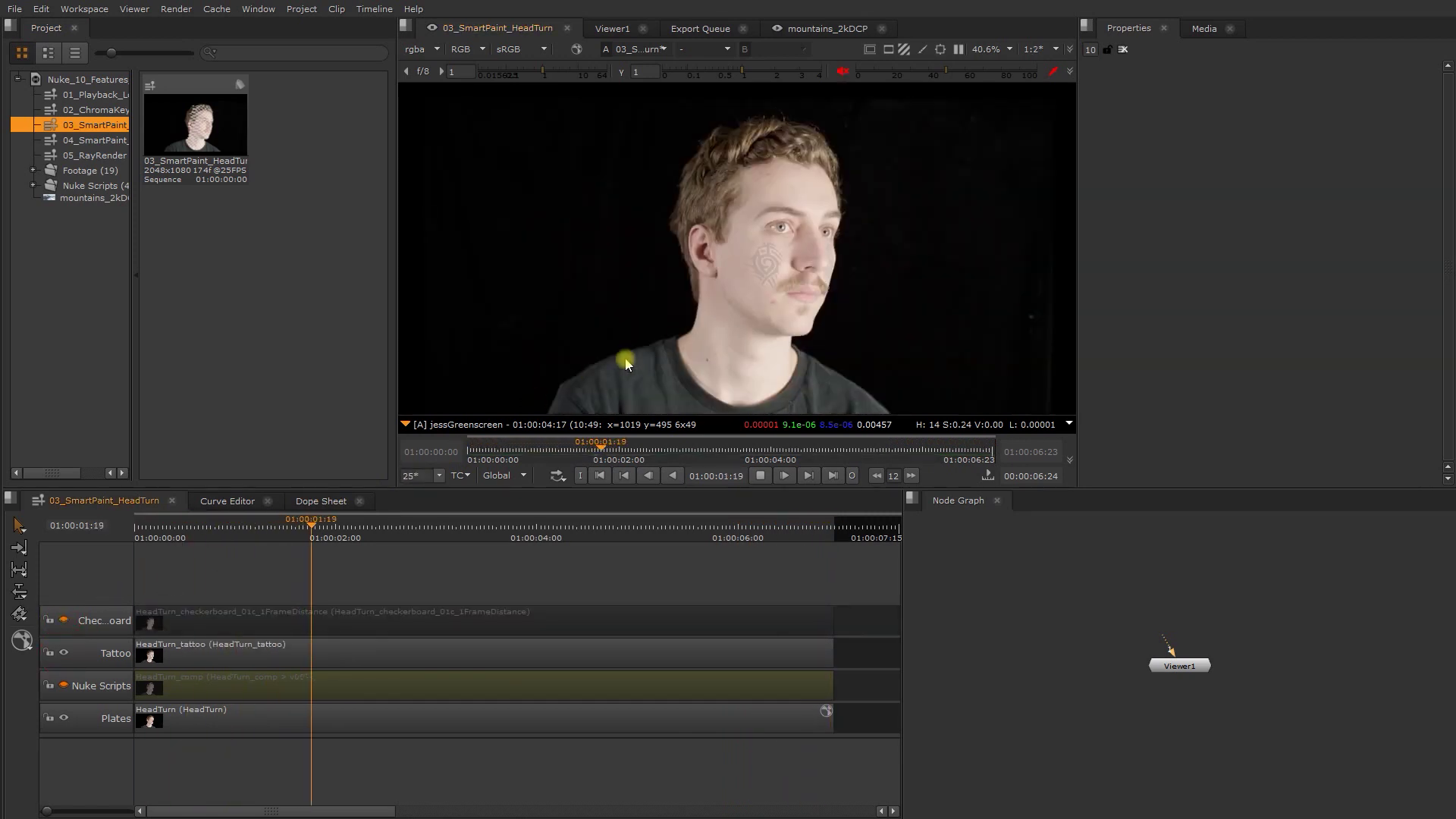
key(grave)
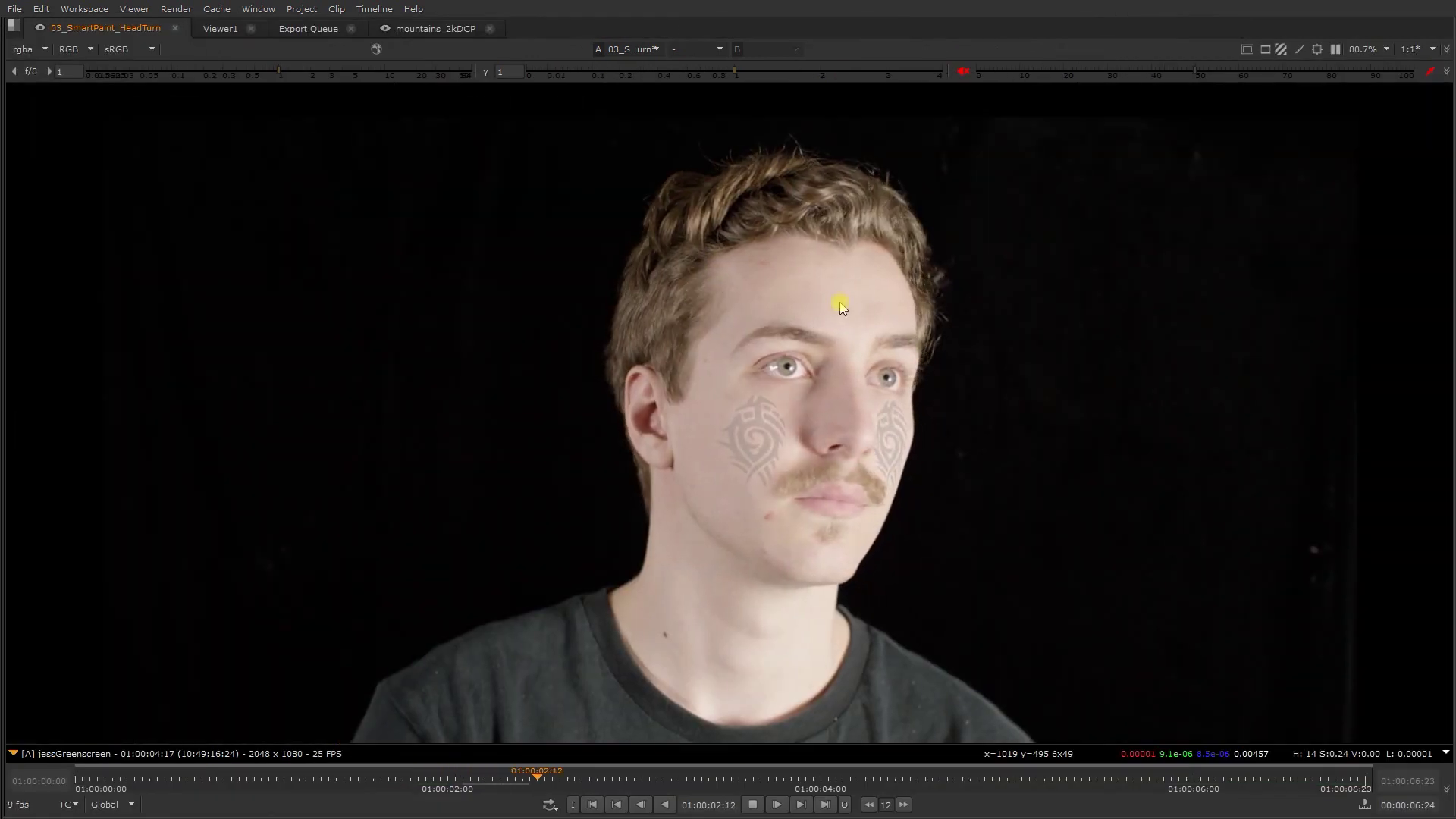
key(space)
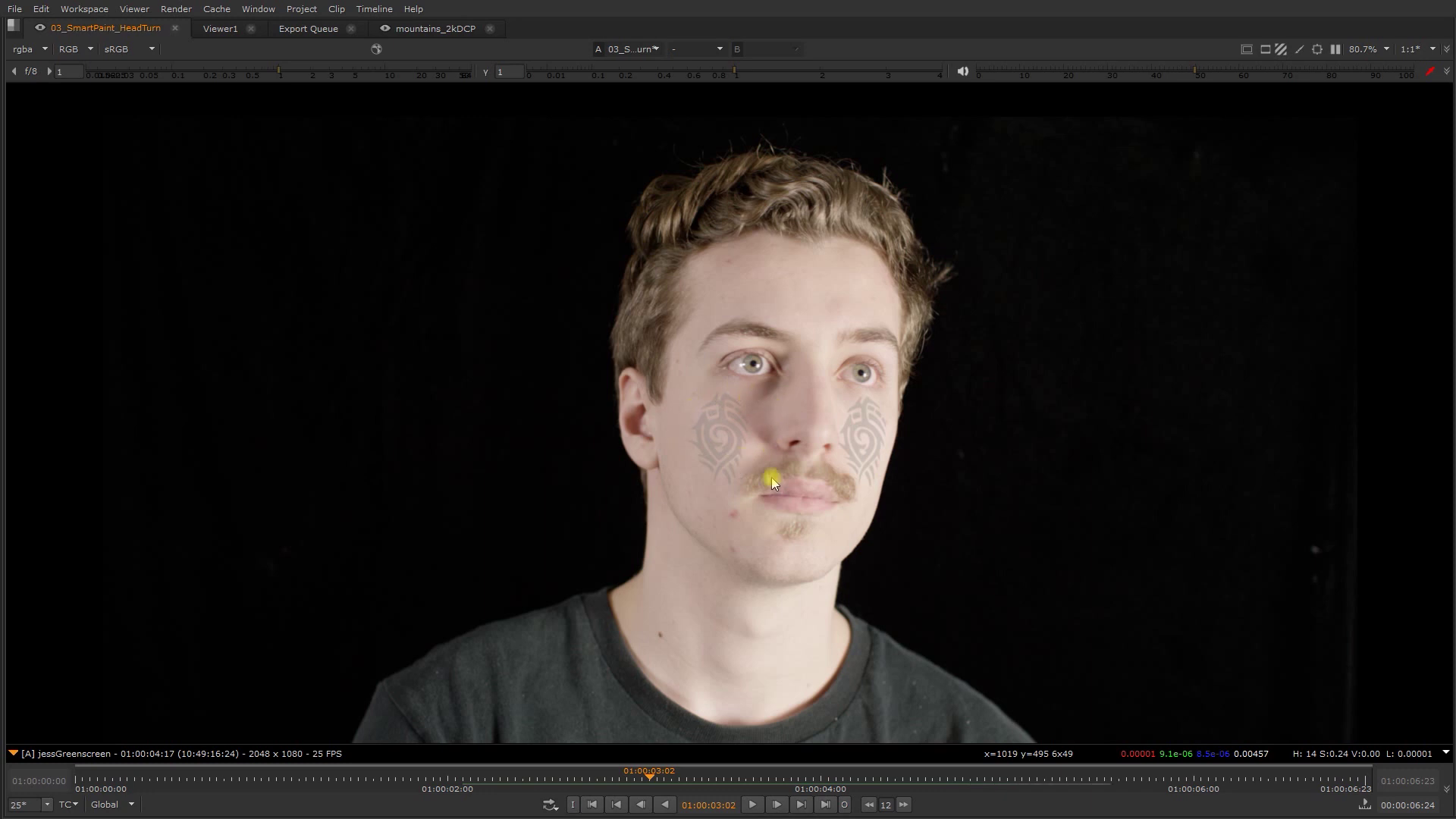
key(space)
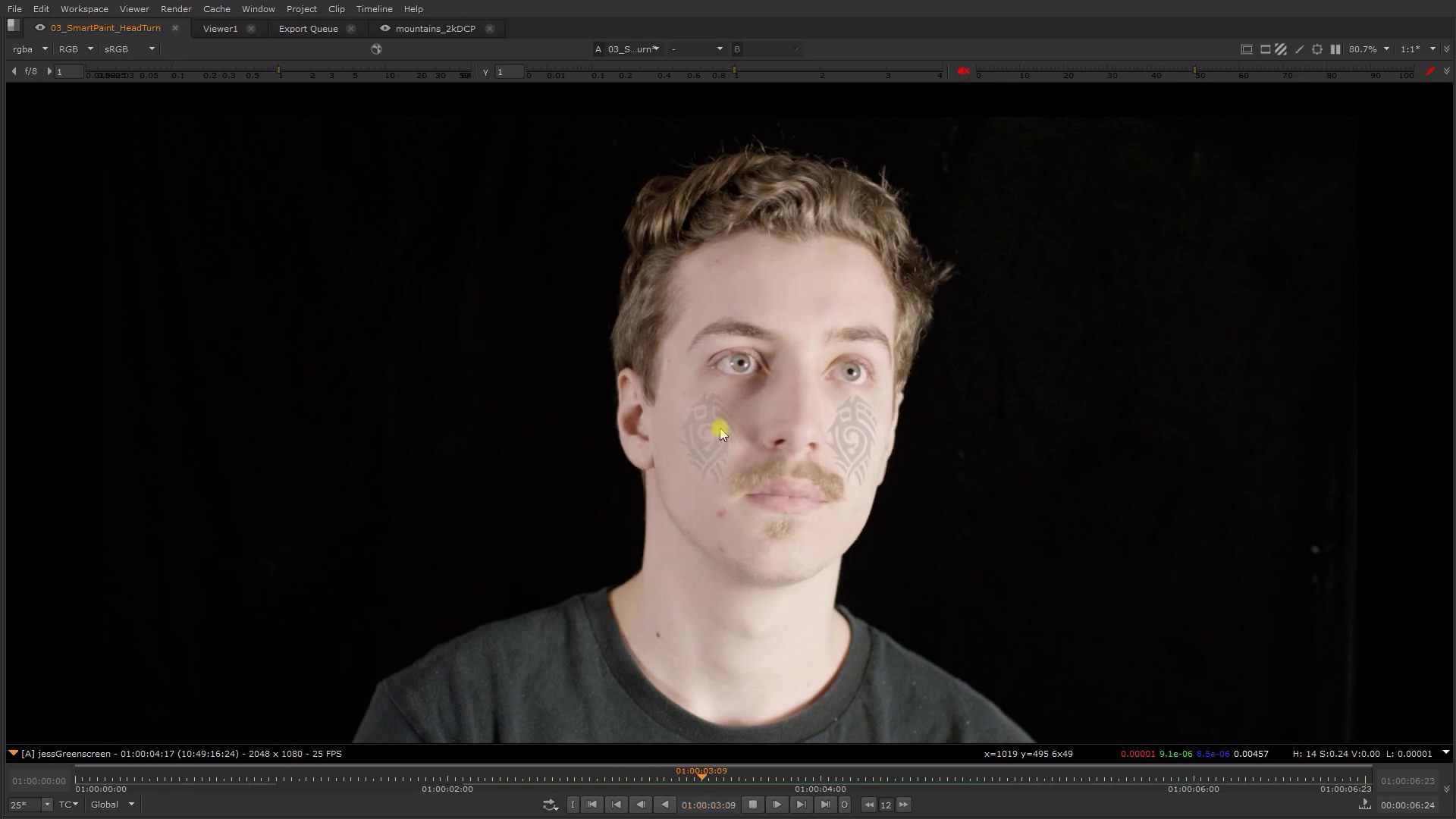
scroll(713, 429, up, 2)
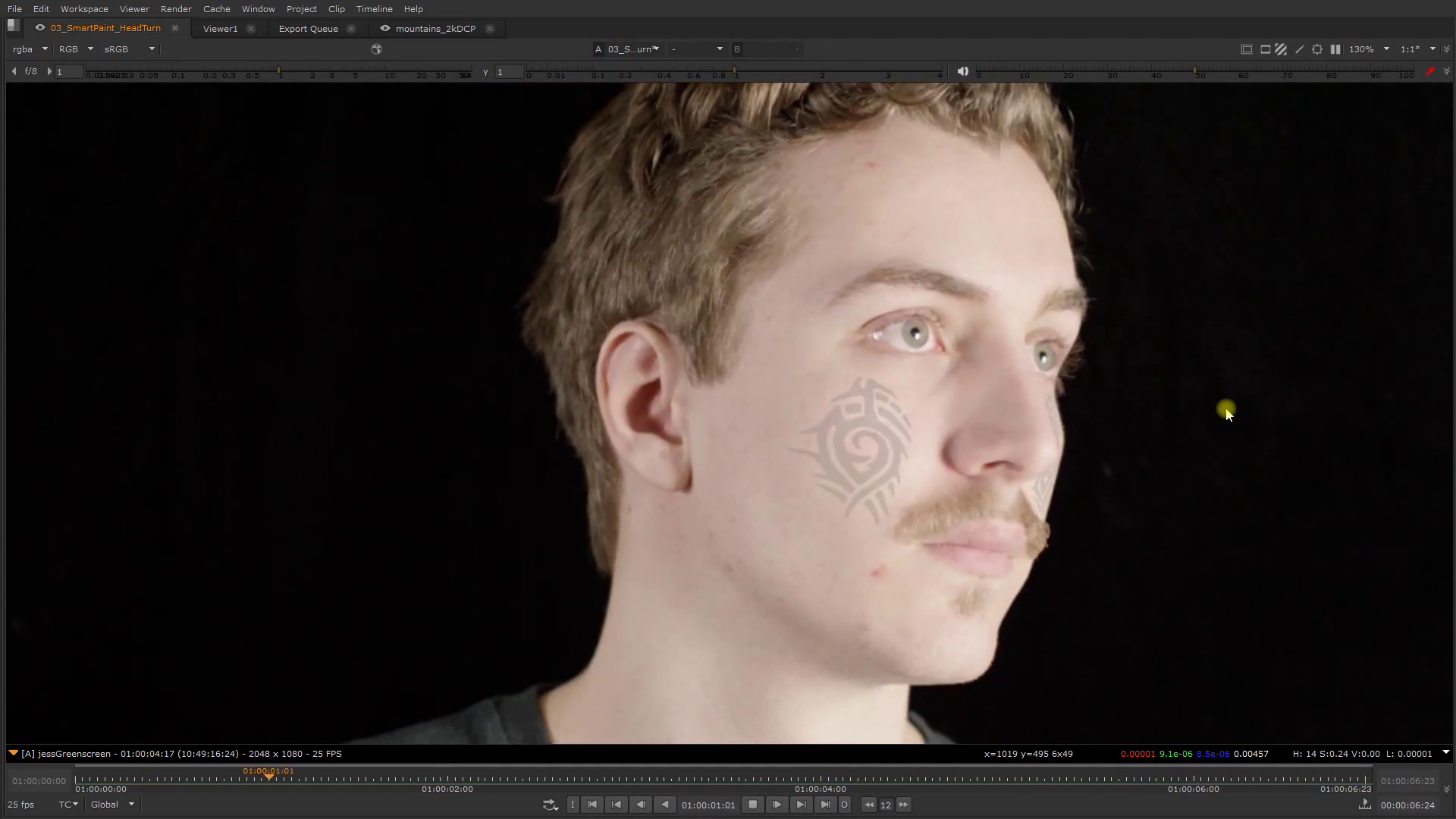
key(grave)
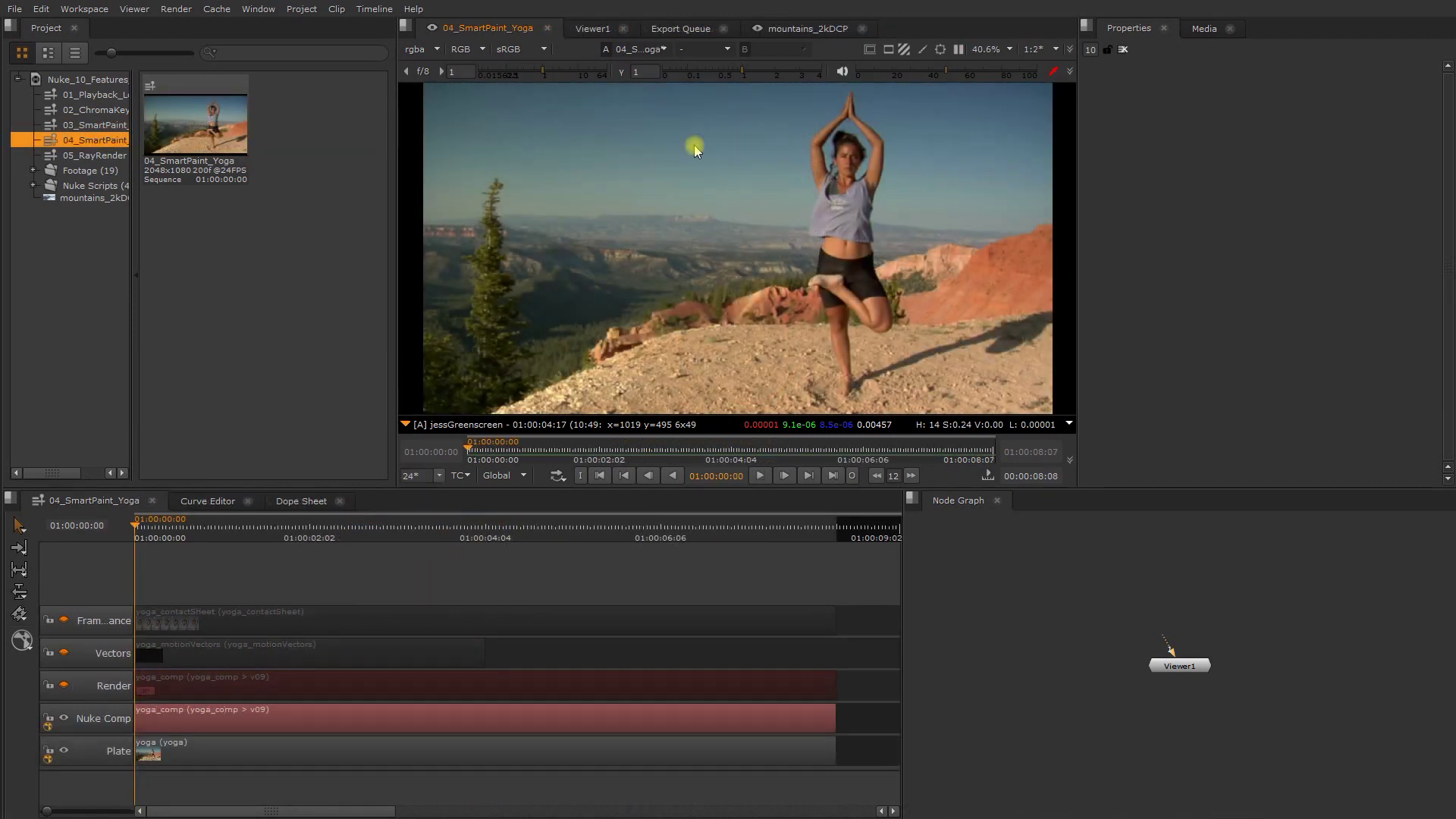
- Play the clifftop yoga plate zoomed in a maximized Viewer, then stop at 01:00:03:20
click(659, 216)
key(space)
key(grave)
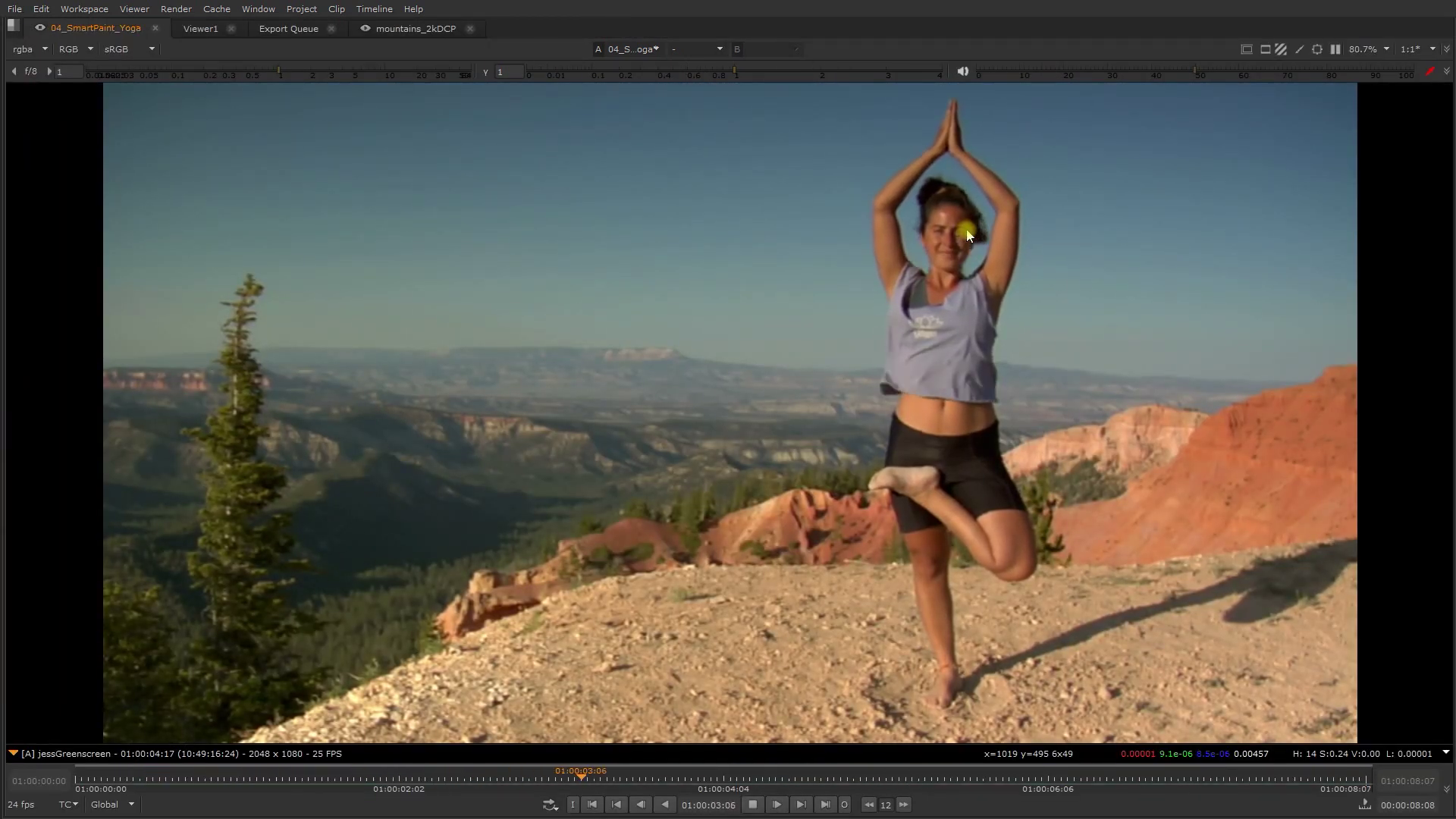
scroll(1048, 343, up, 5)
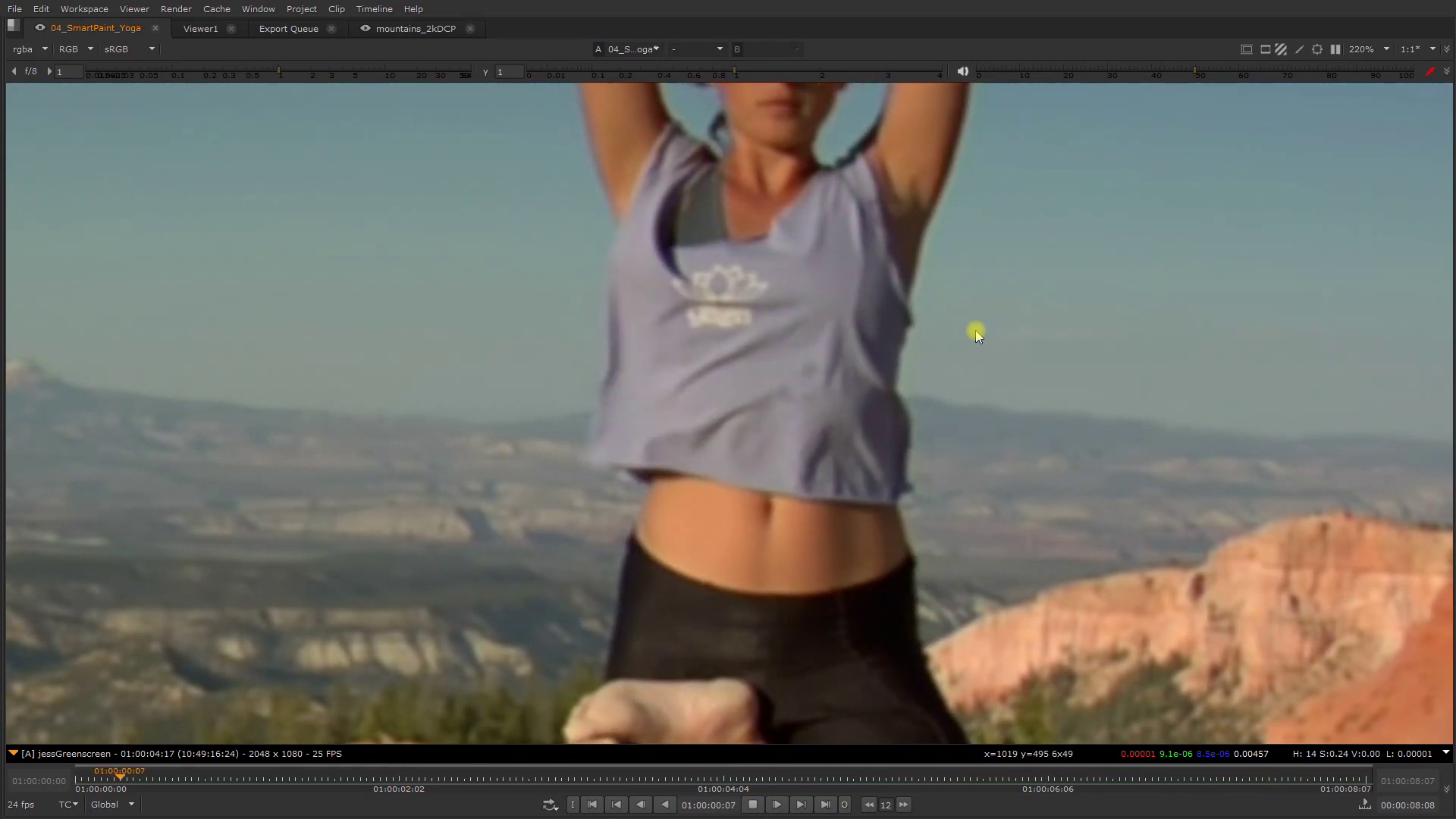
key(space)
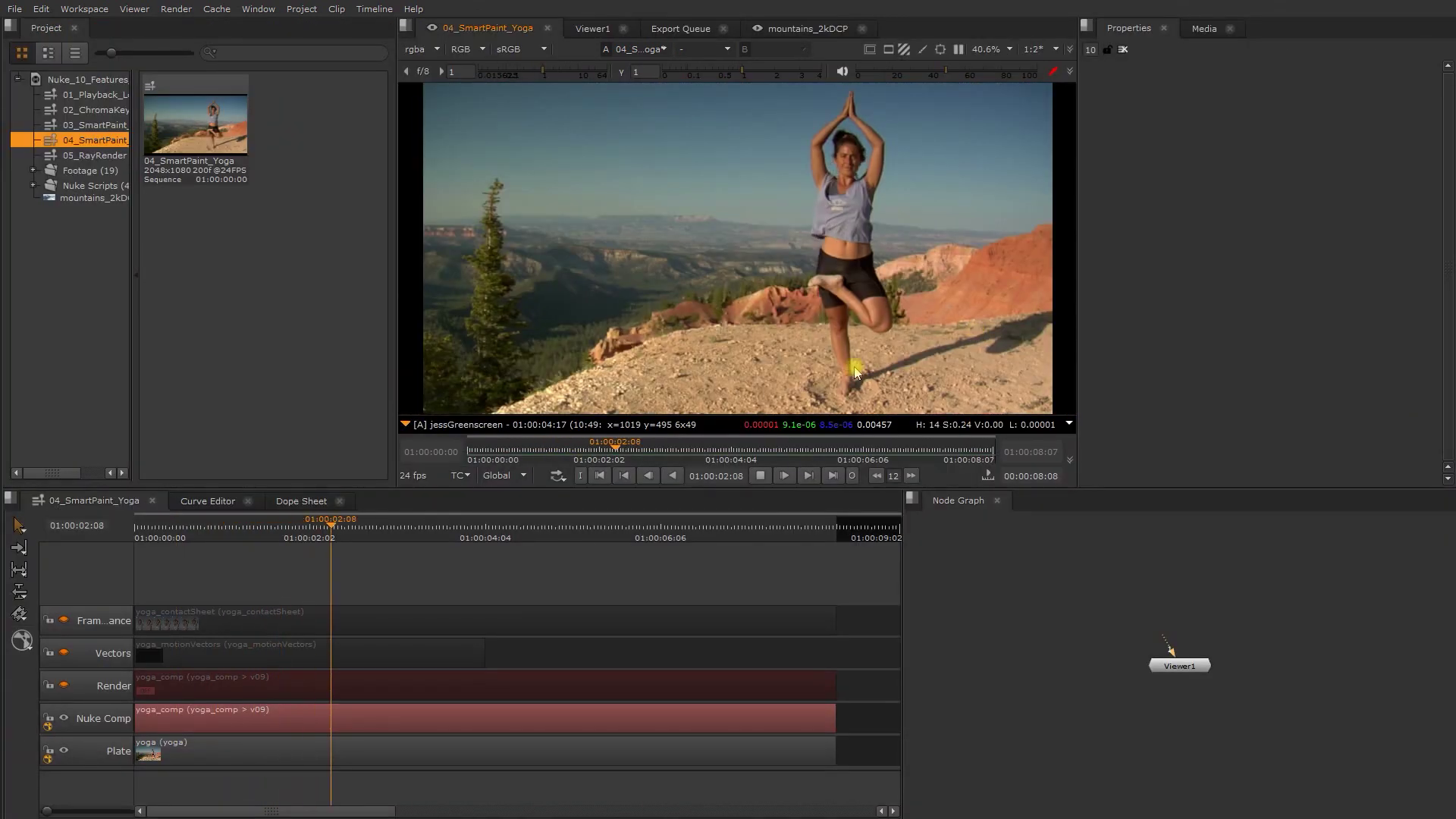
key(space)
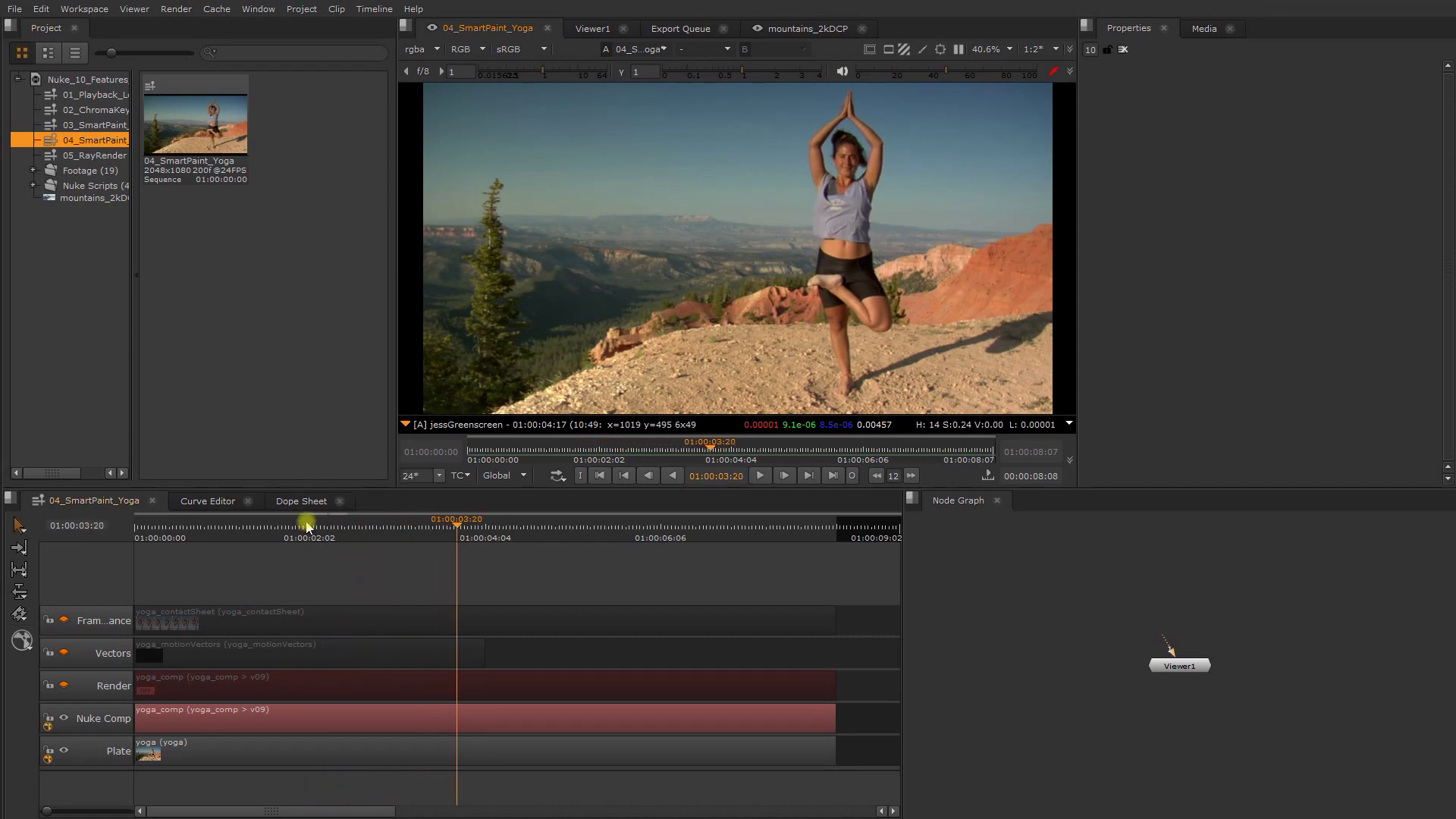
- Show the motion vectors track and play it from near the clip's start
click(68, 659)
drag(243, 528, 162, 529)
key(Right)
key(Right)
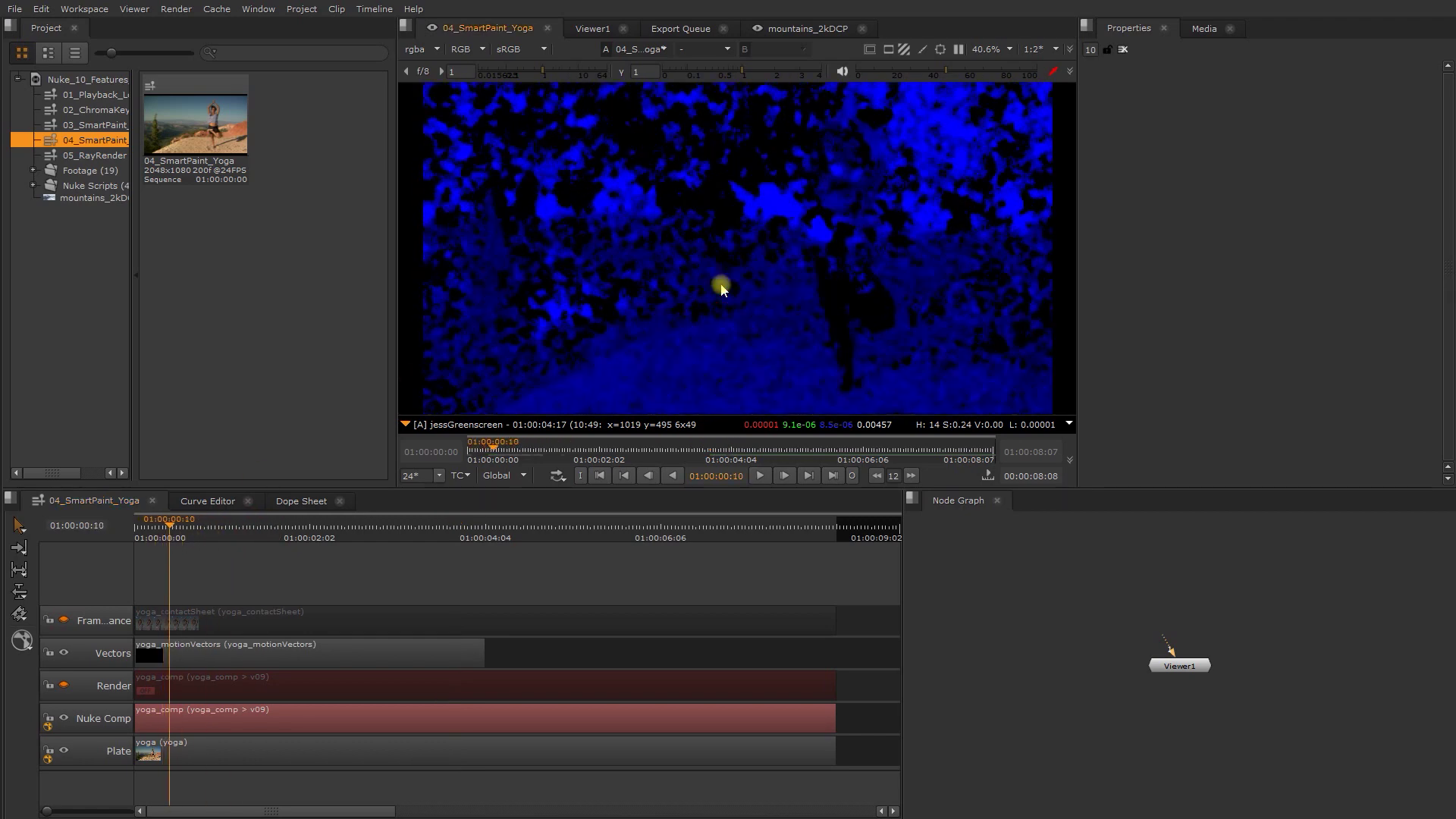
key(space)
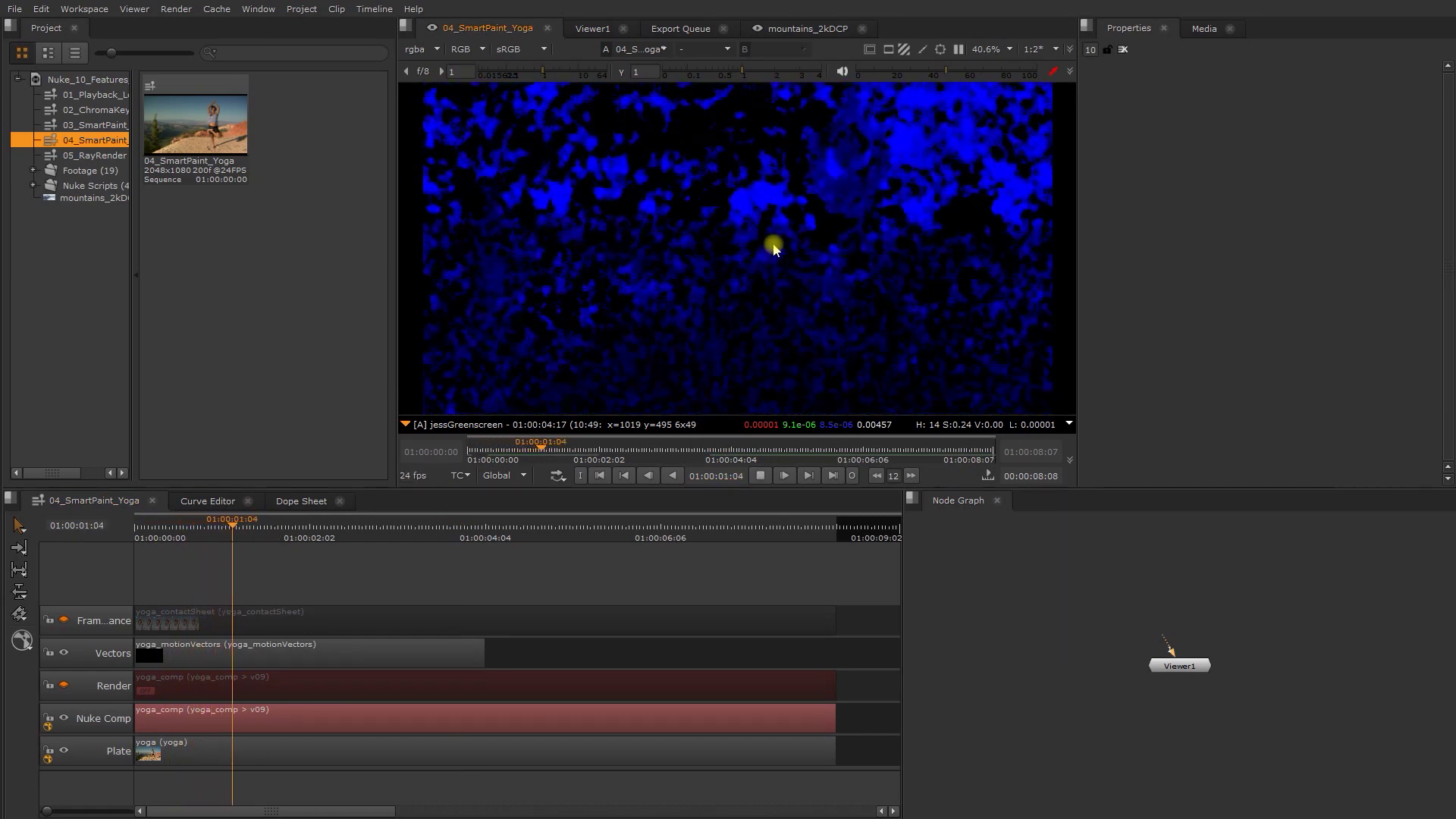
click(497, 452)
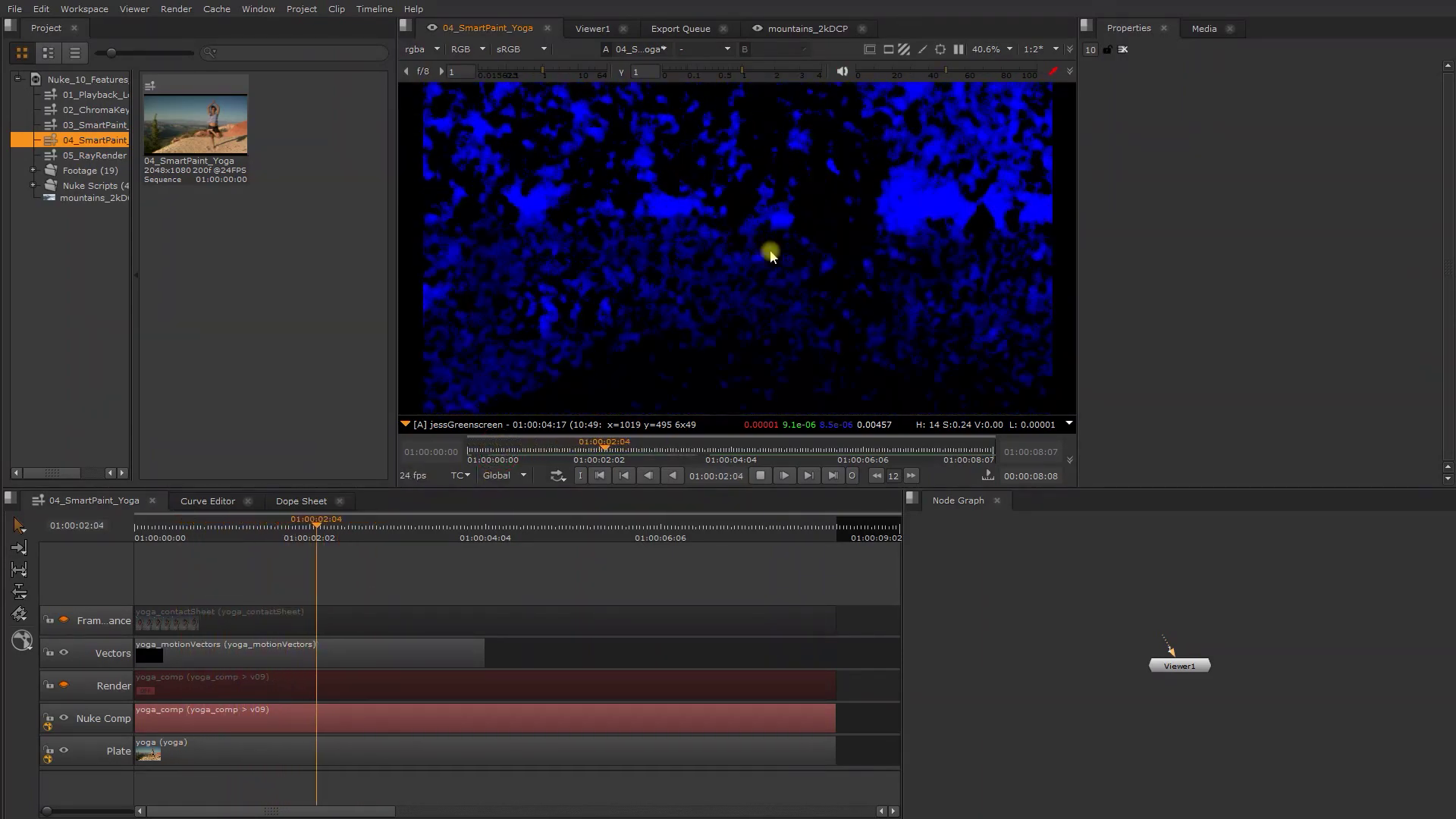
key(space)
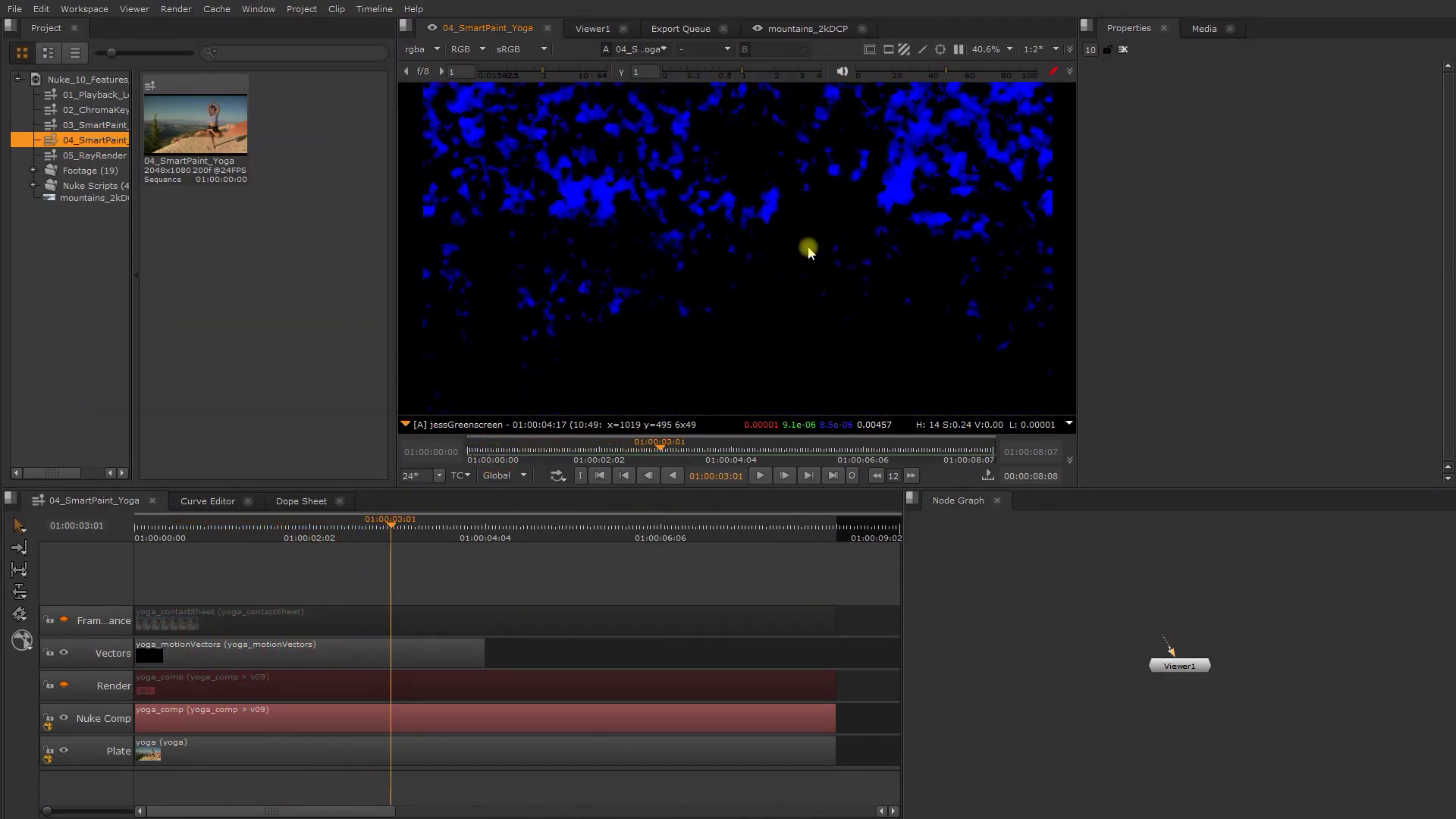
- Open the Nuke Comp clip's yoga_comp script, discarding unsaved changes and the autosave recovery
double_click(251, 721)
click(739, 428)
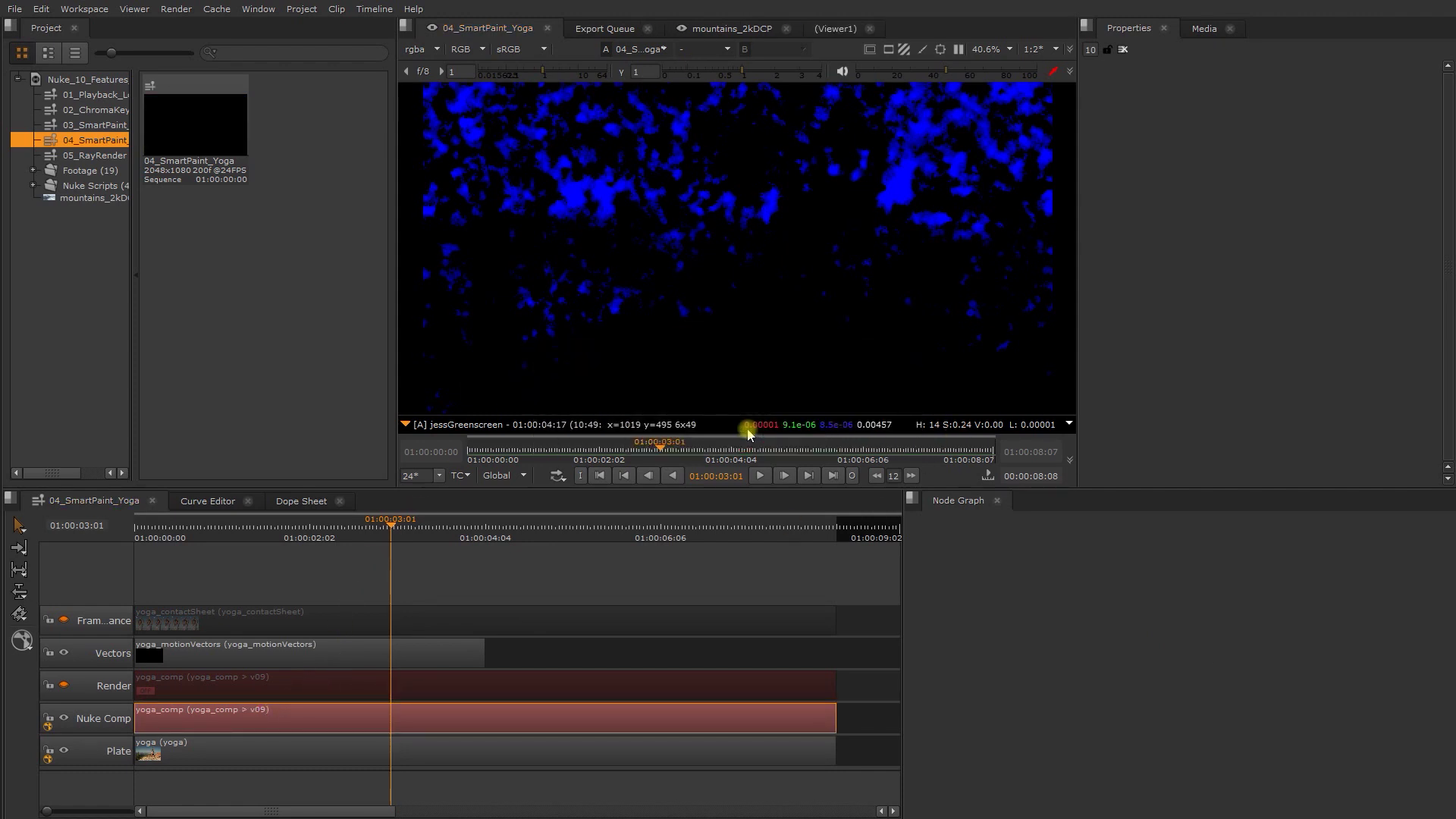
click(747, 434)
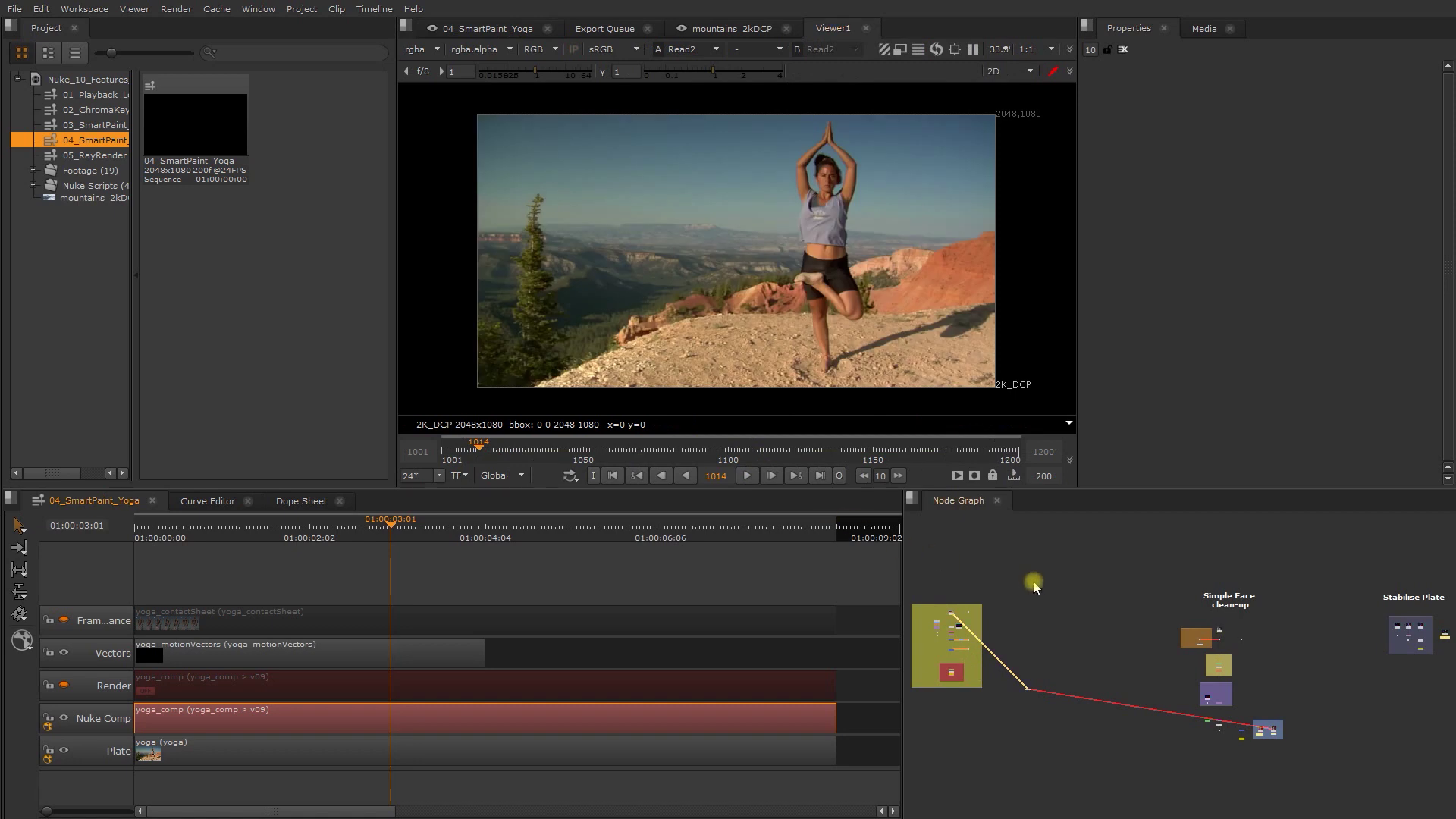
- Zoom the Node Graph into the Yoga backdrop
click(1032, 595)
scroll(1122, 603, up, 5)
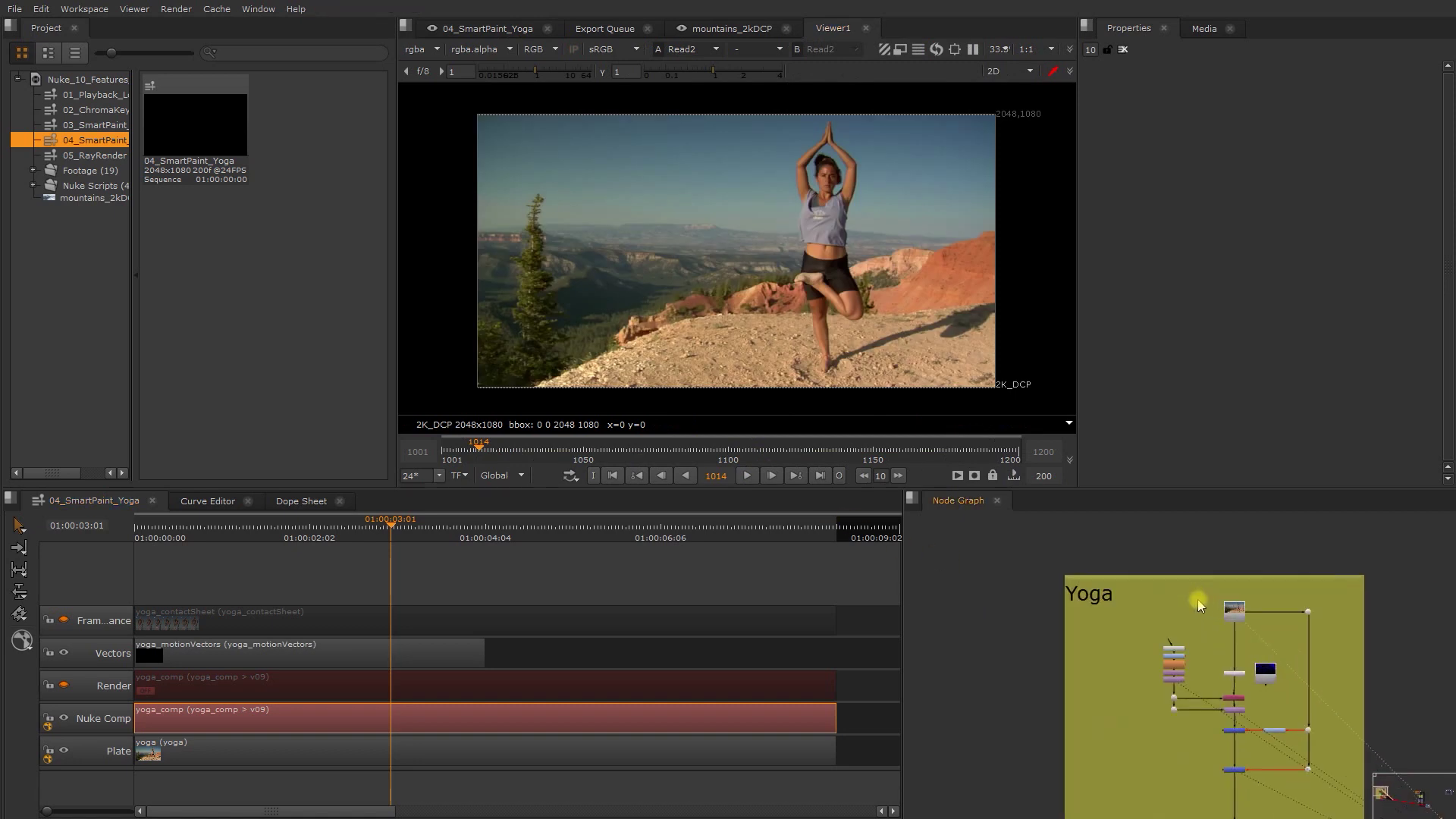
scroll(1200, 605, up, 4)
scroll(1232, 621, up, 3)
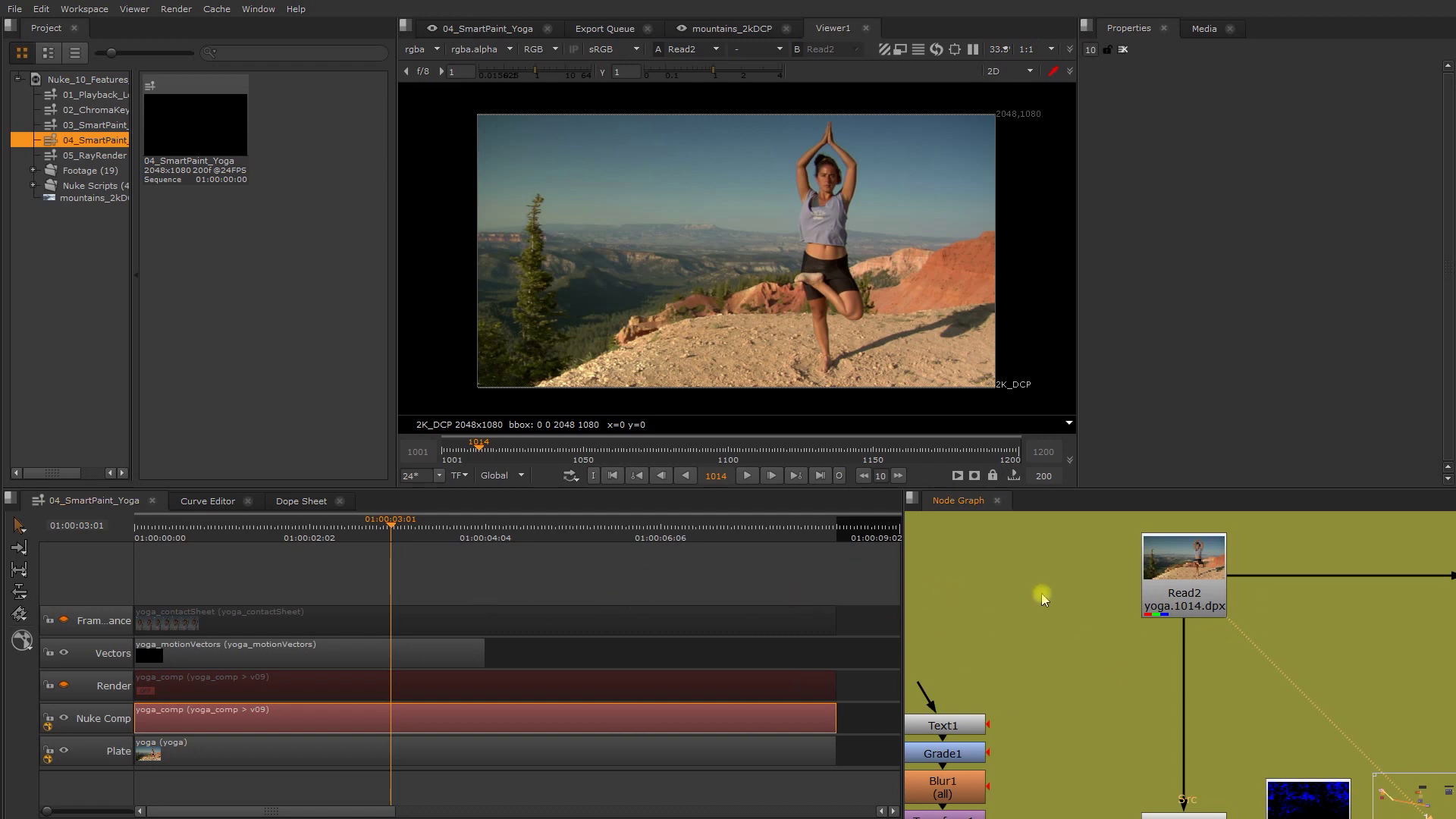
- In the Compositing workspace with a maximized graph, frame and select SmartVector2 beside SmartDistort1
key(shift+F1)
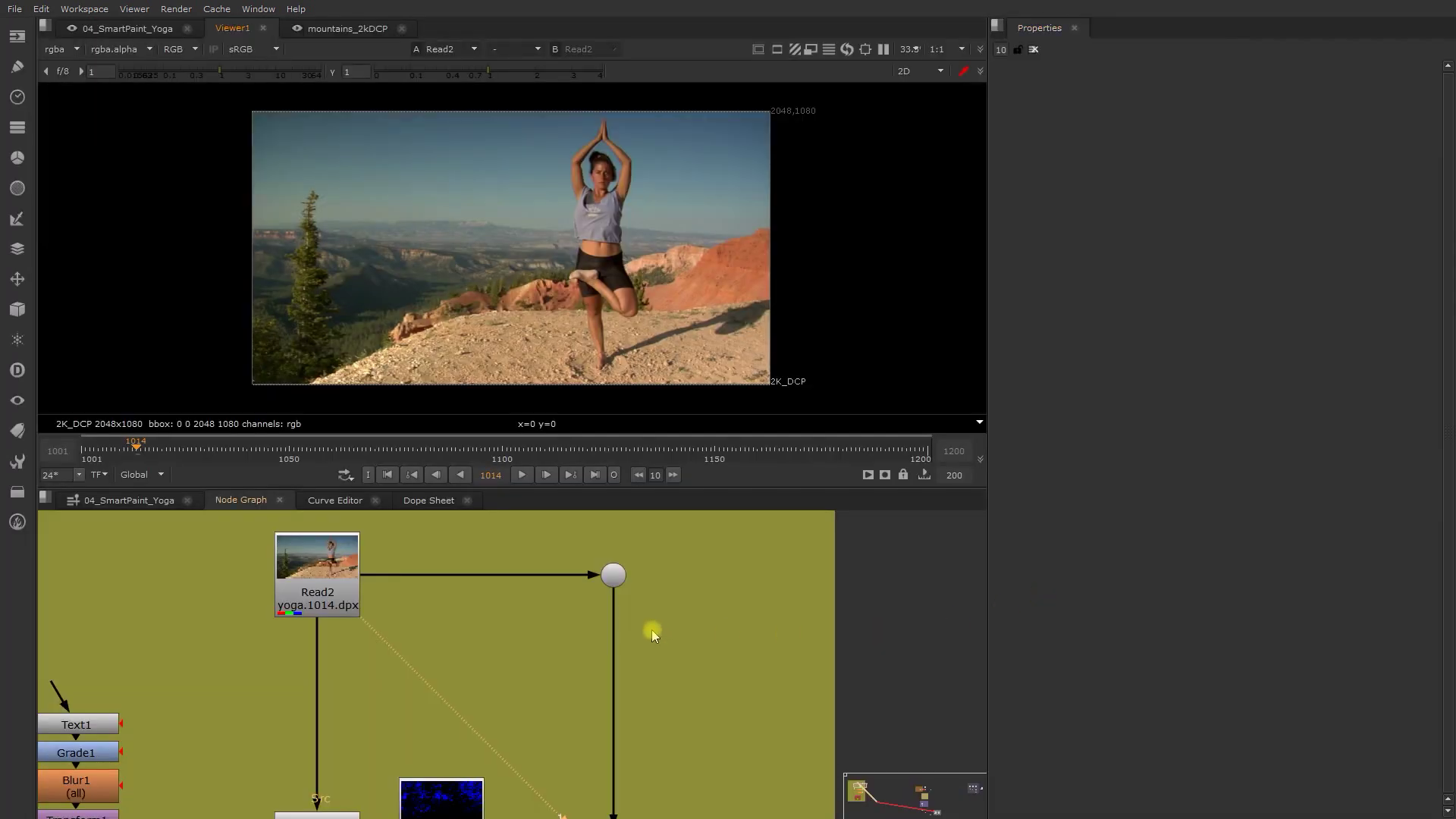
key(space)
scroll(597, 574, up, 3)
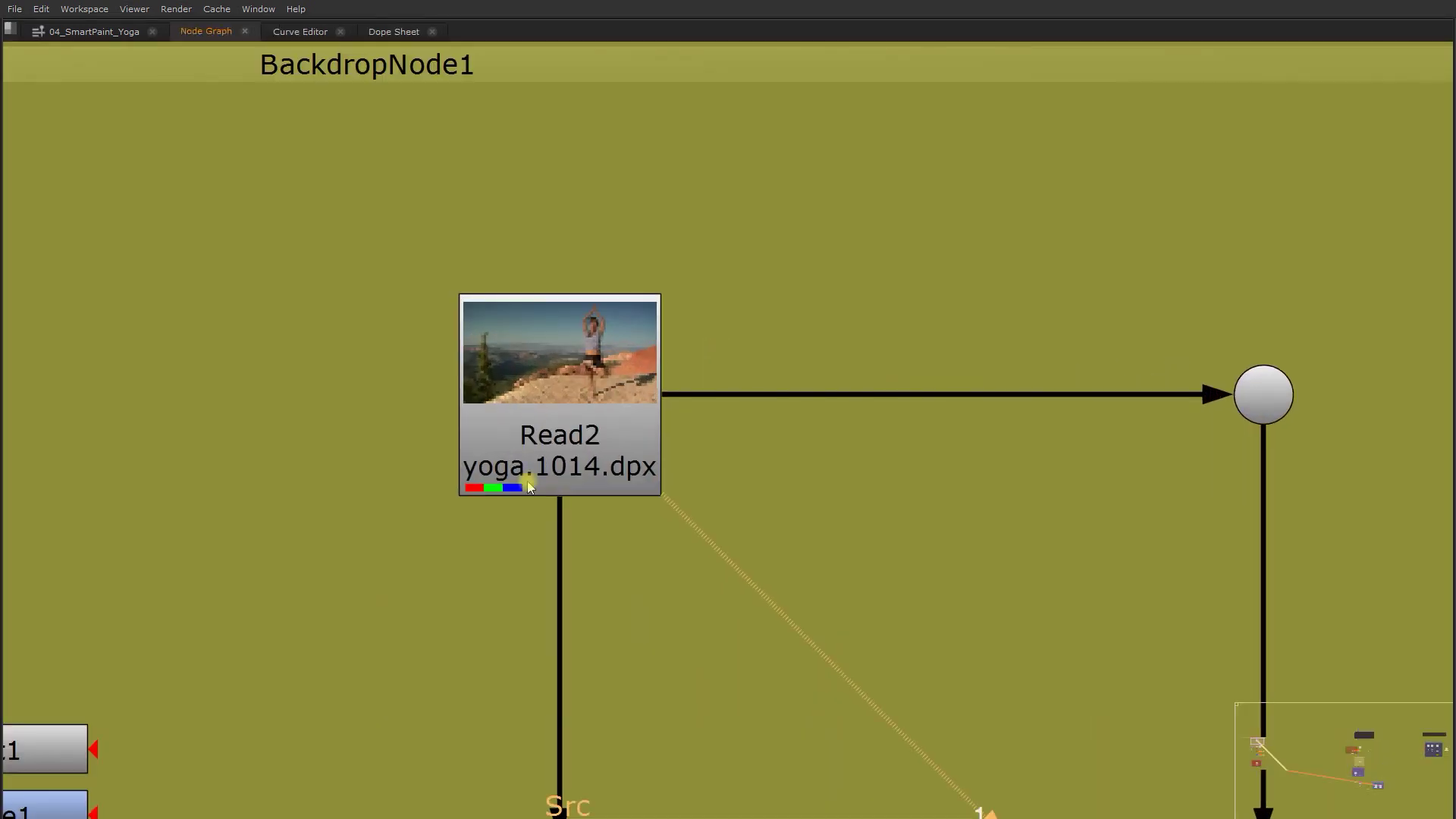
scroll(673, 425, down, 1)
middle_drag(673, 426, 773, 262)
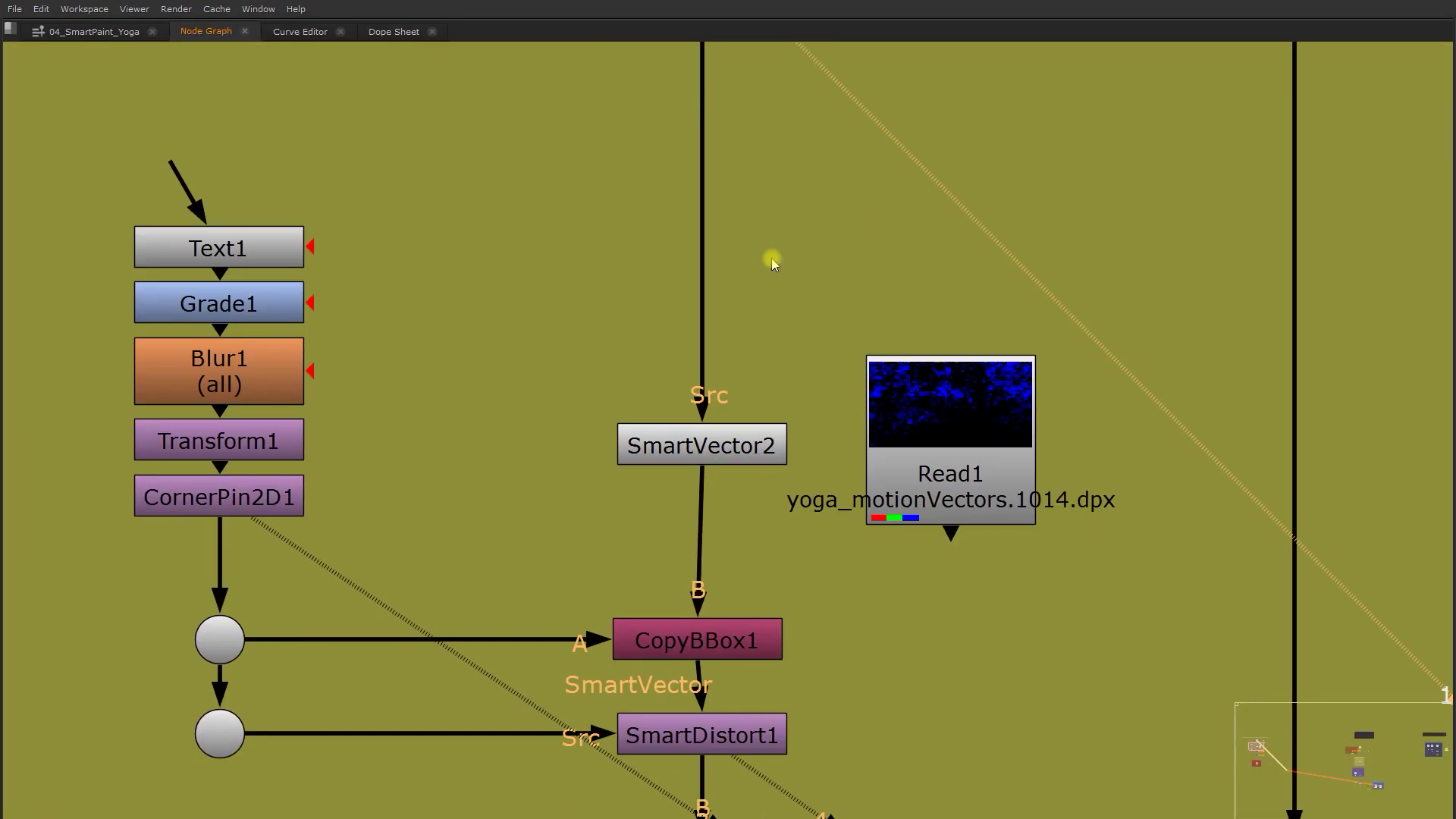
click(712, 446)
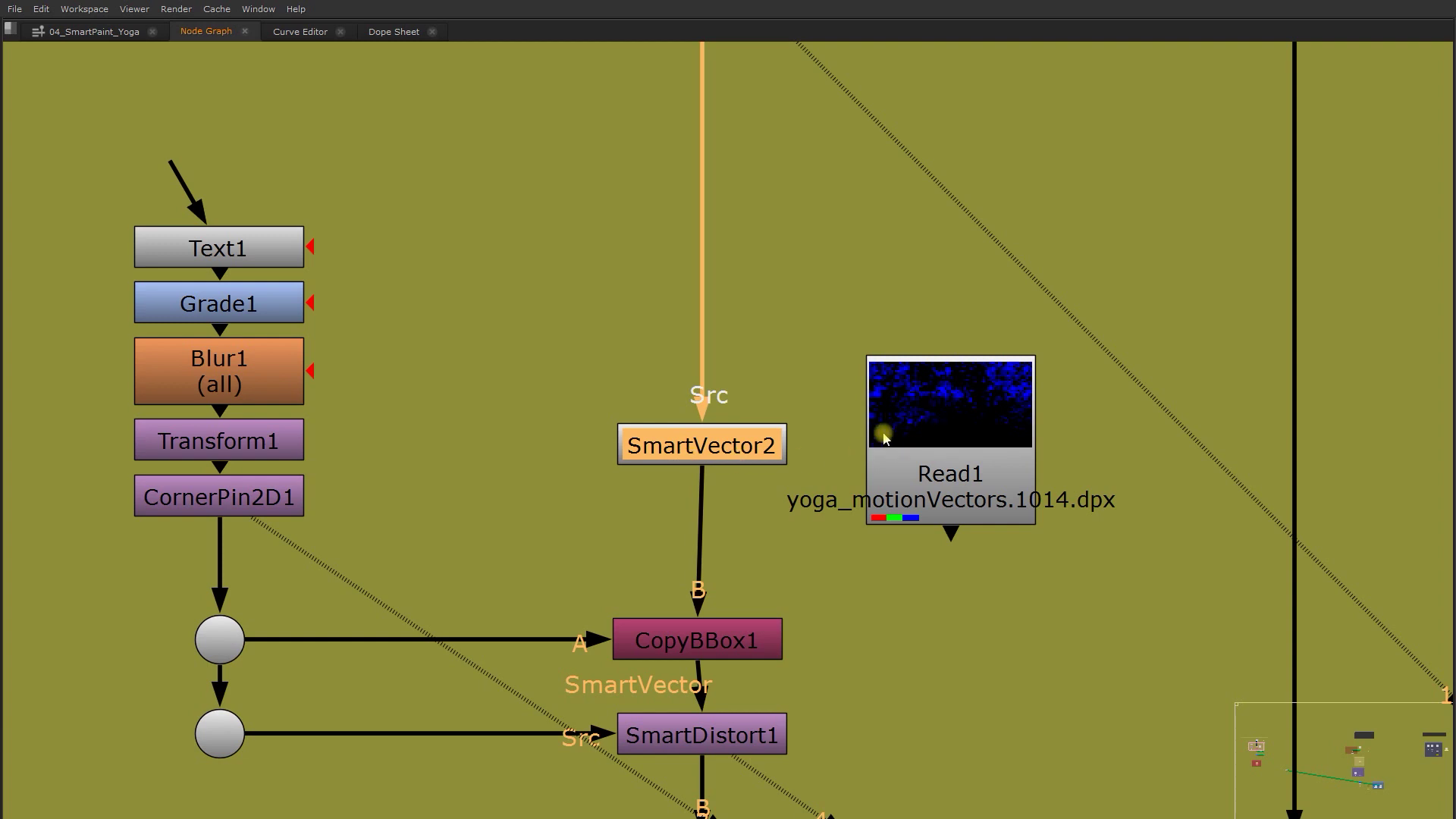
- Open Read1's properties and view its motion vectors output at frame 1035
double_click(920, 405)
key(space)
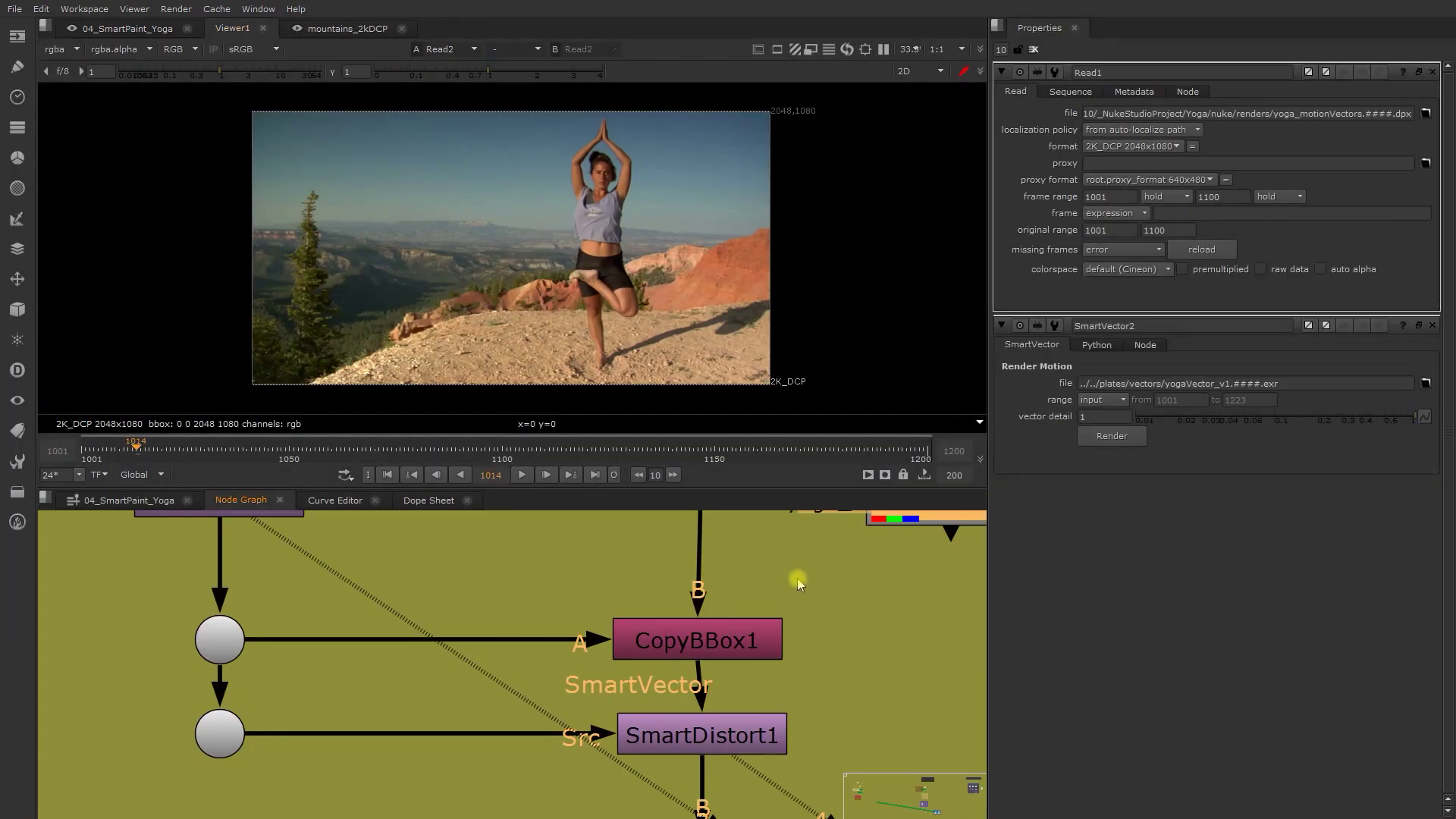
key(1)
middle_drag(607, 578, 578, 681)
drag(163, 444, 226, 444)
- Give SmartVector2 a 1001–1223 range writing yogaVector_v1.####.exr, viewing its output
double_click(518, 696)
key(1)
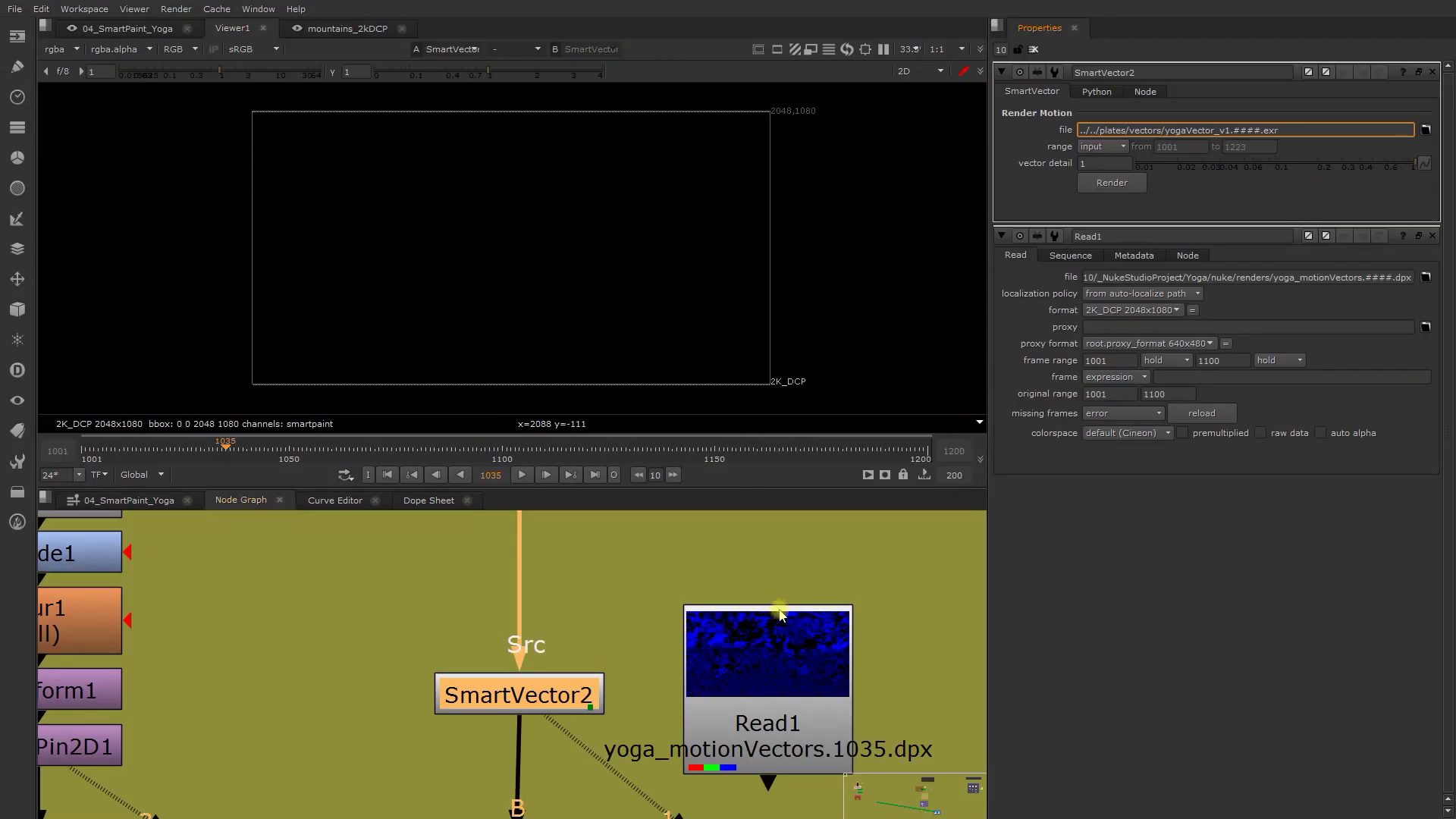
click(559, 594)
middle_drag(535, 624, 533, 664)
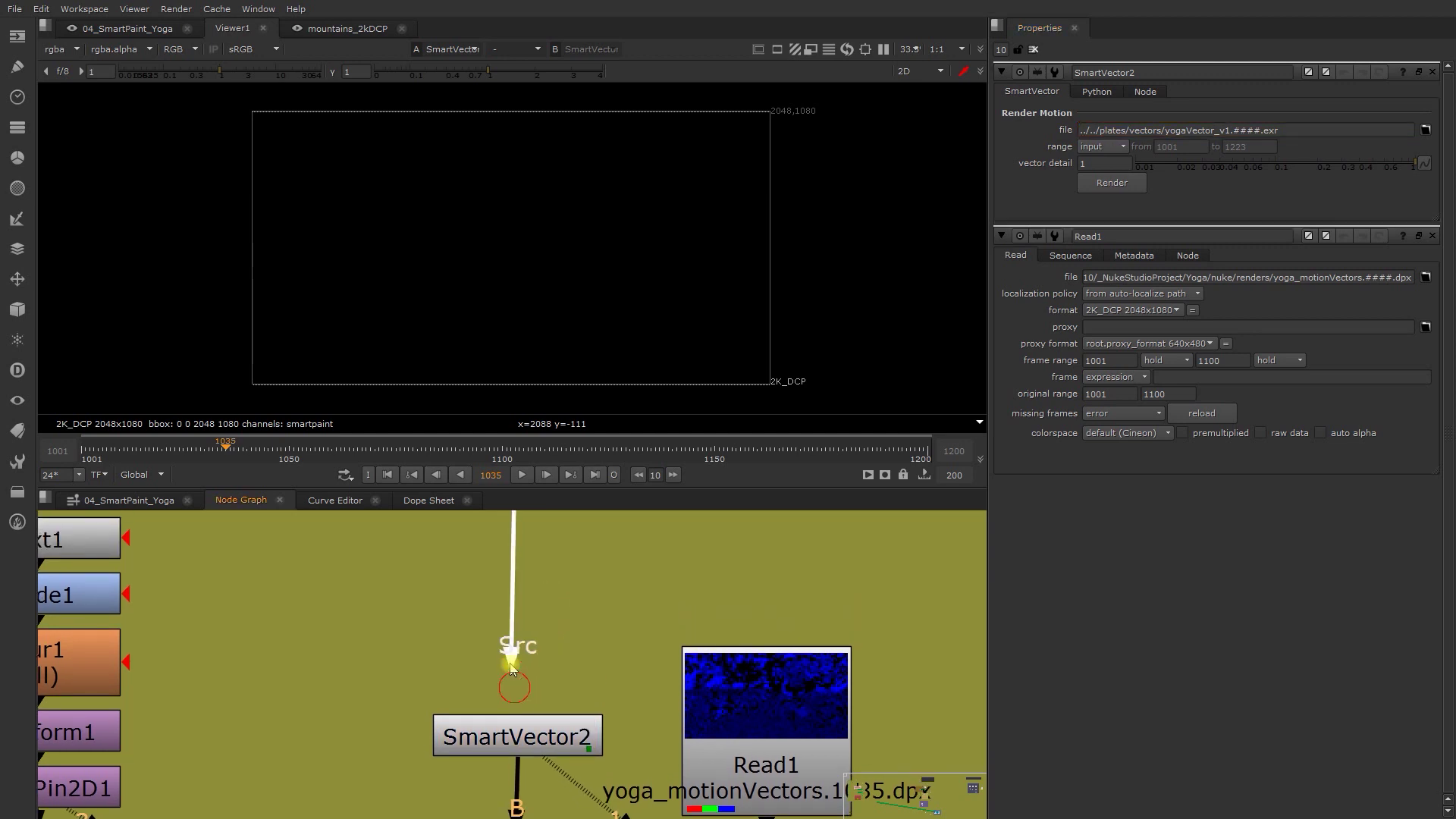
drag(533, 664, 486, 598)
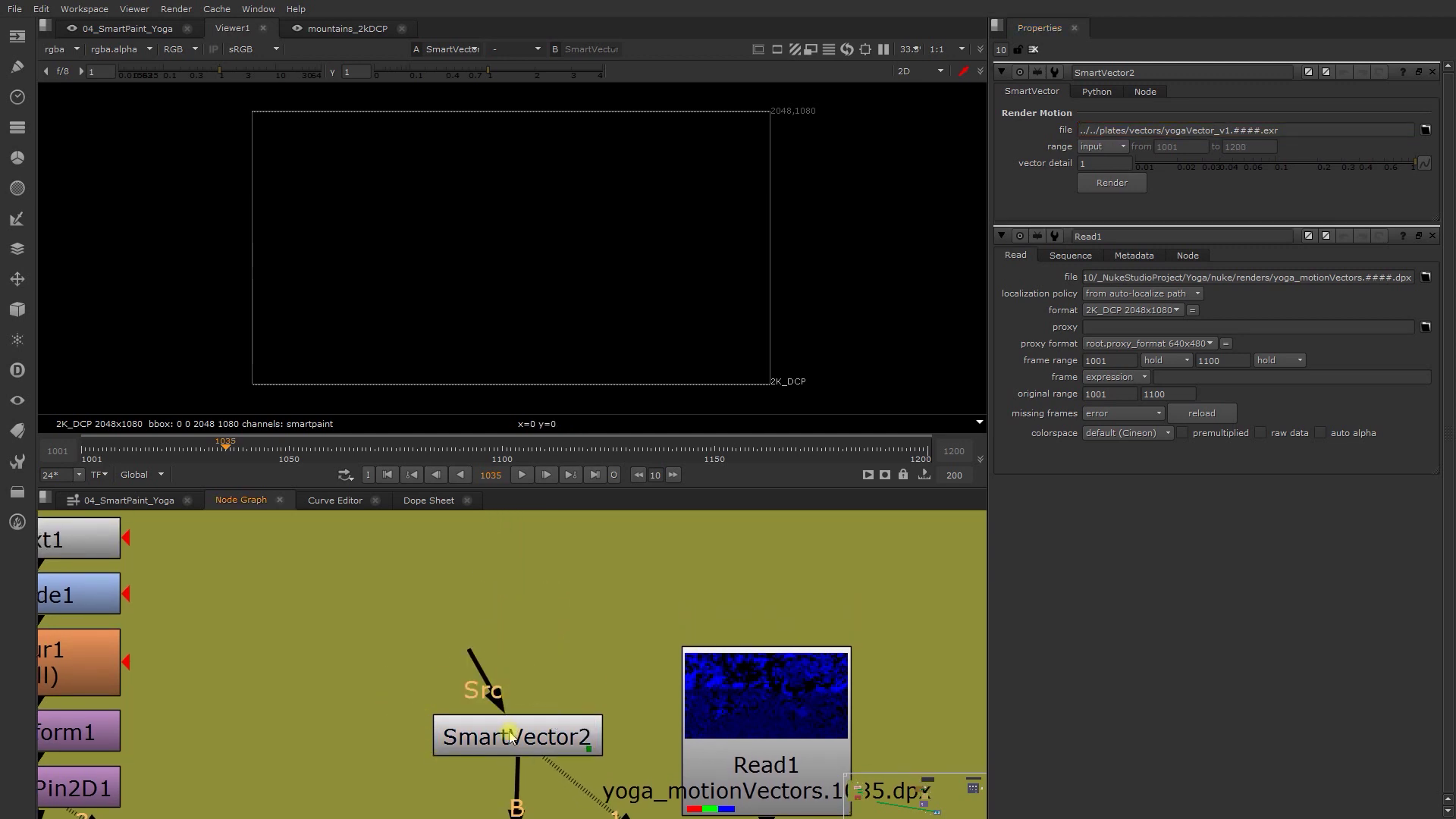
key(ctrl+z)
middle_drag(558, 683, 680, 584)
- View CopyBBox1's output, then view SmartDistort1's warped '84' text and open its properties
double_click(602, 650)
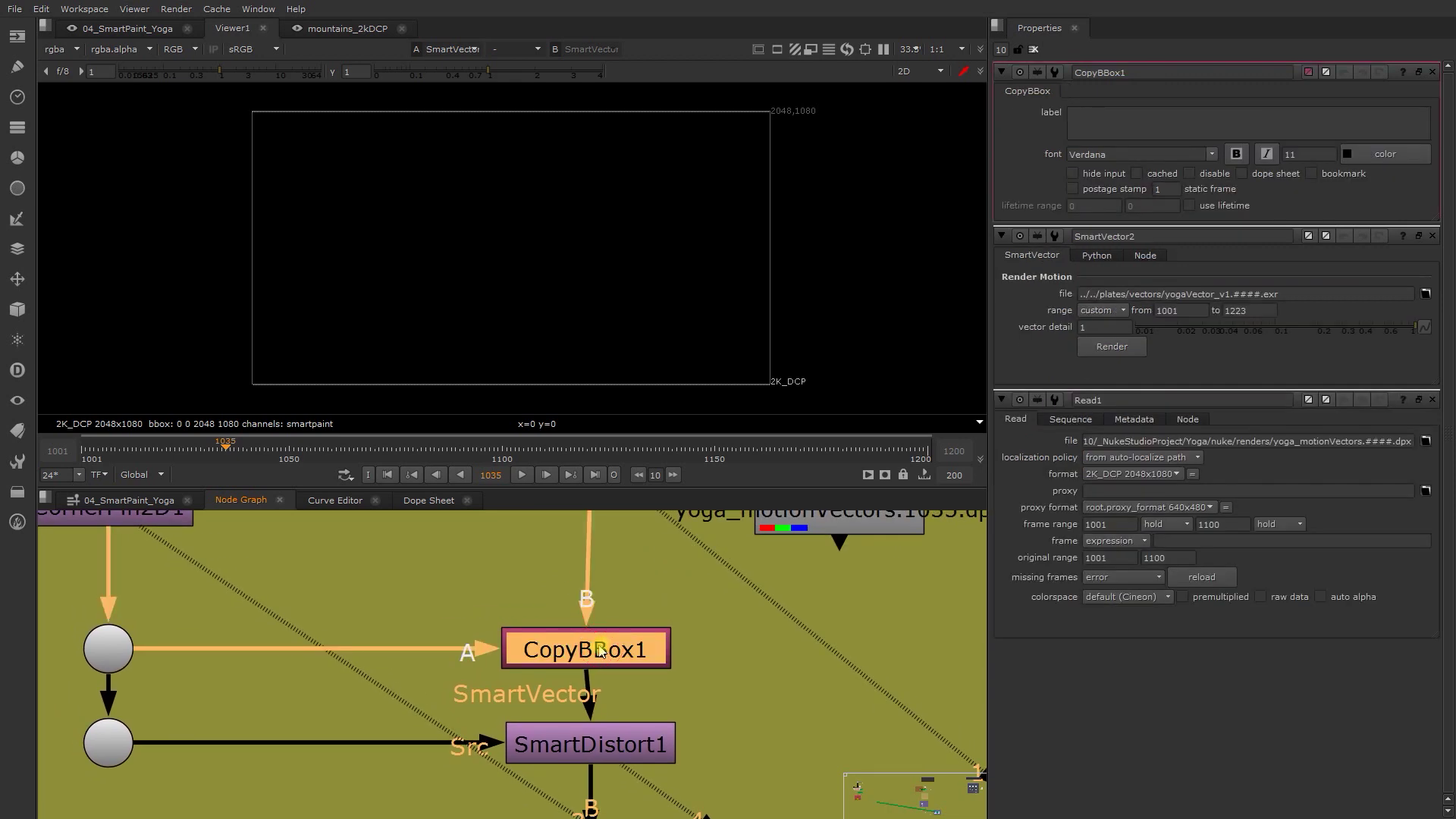
key(1)
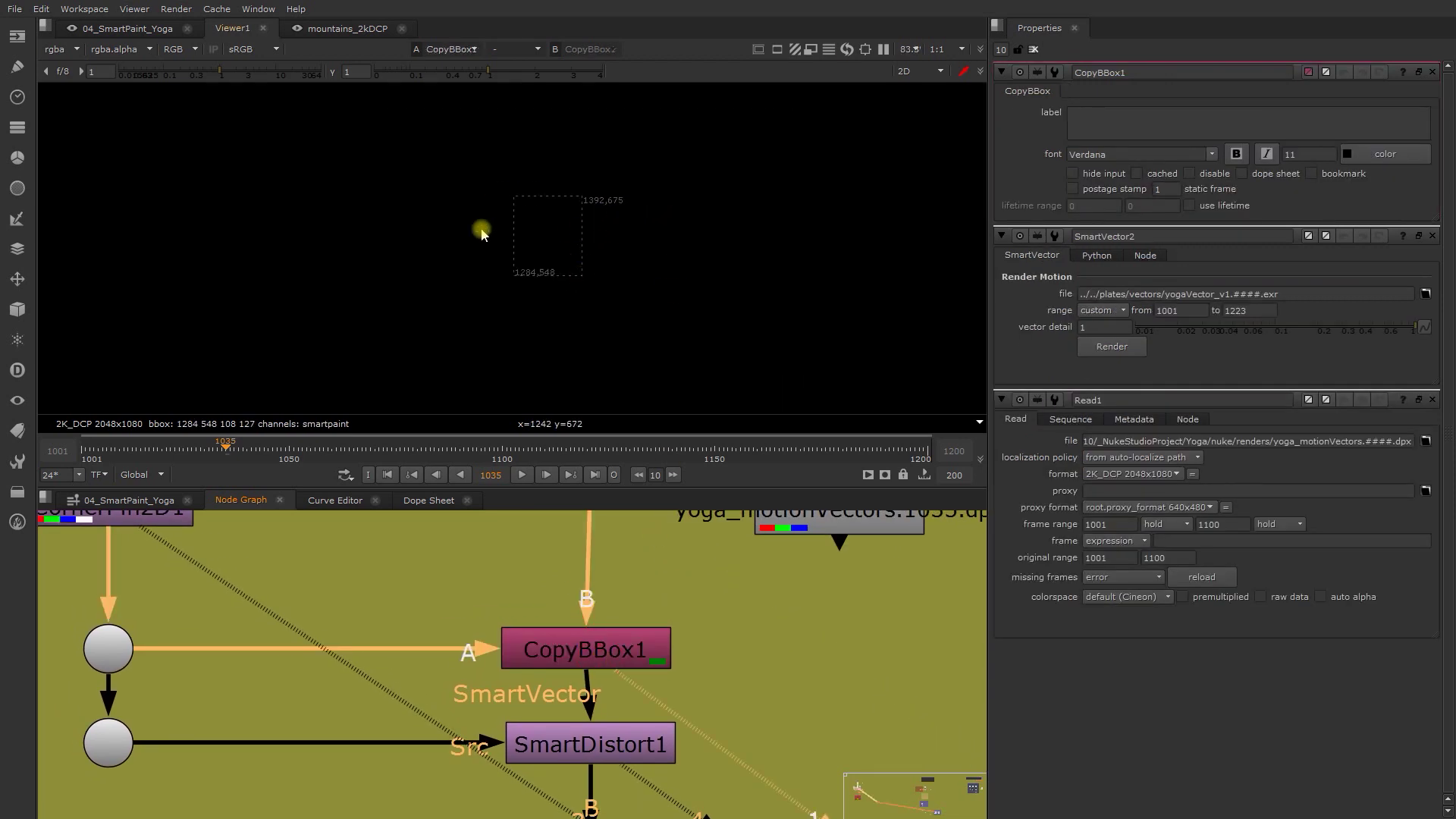
click(619, 740)
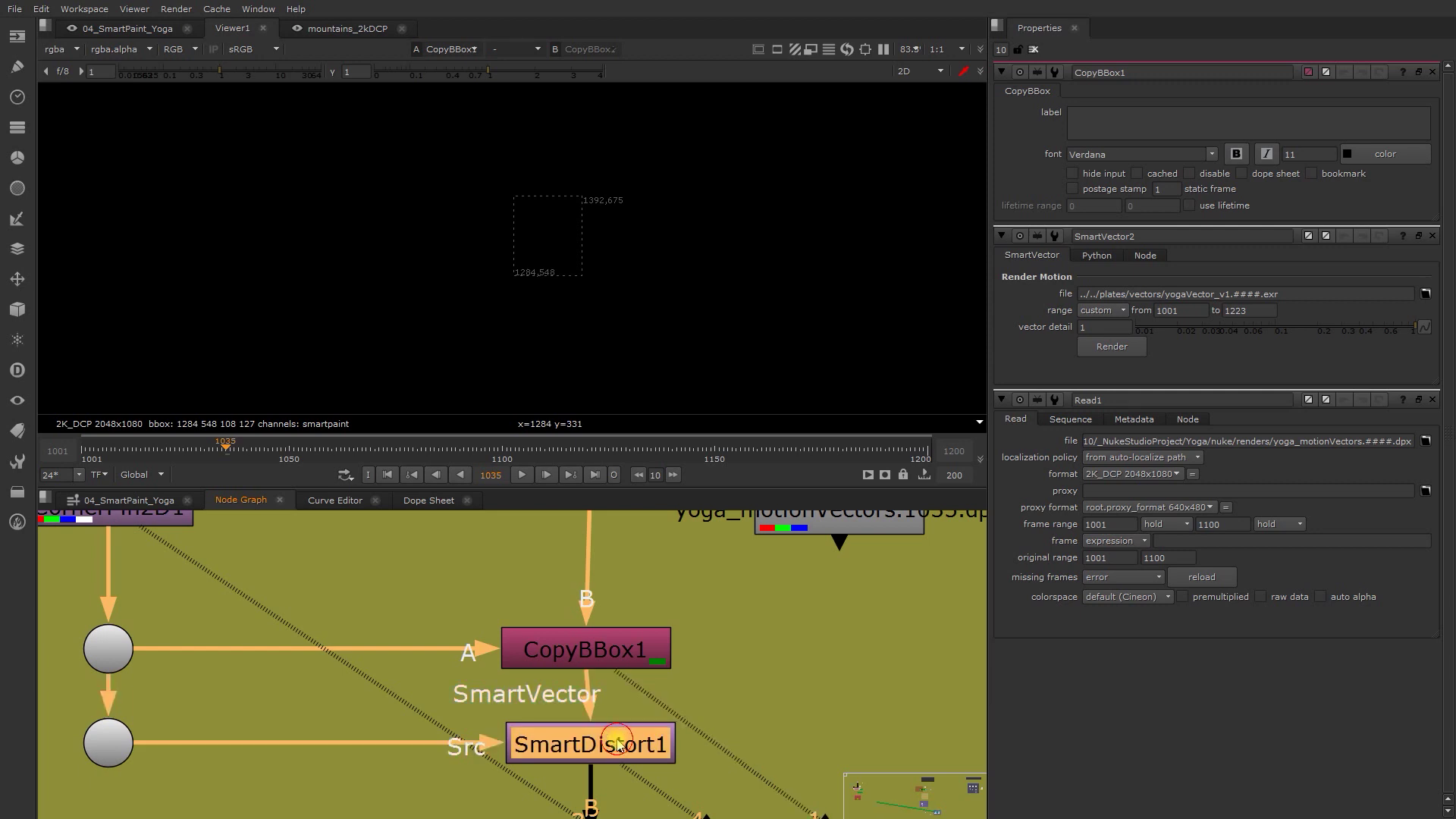
key(1)
double_click(618, 741)
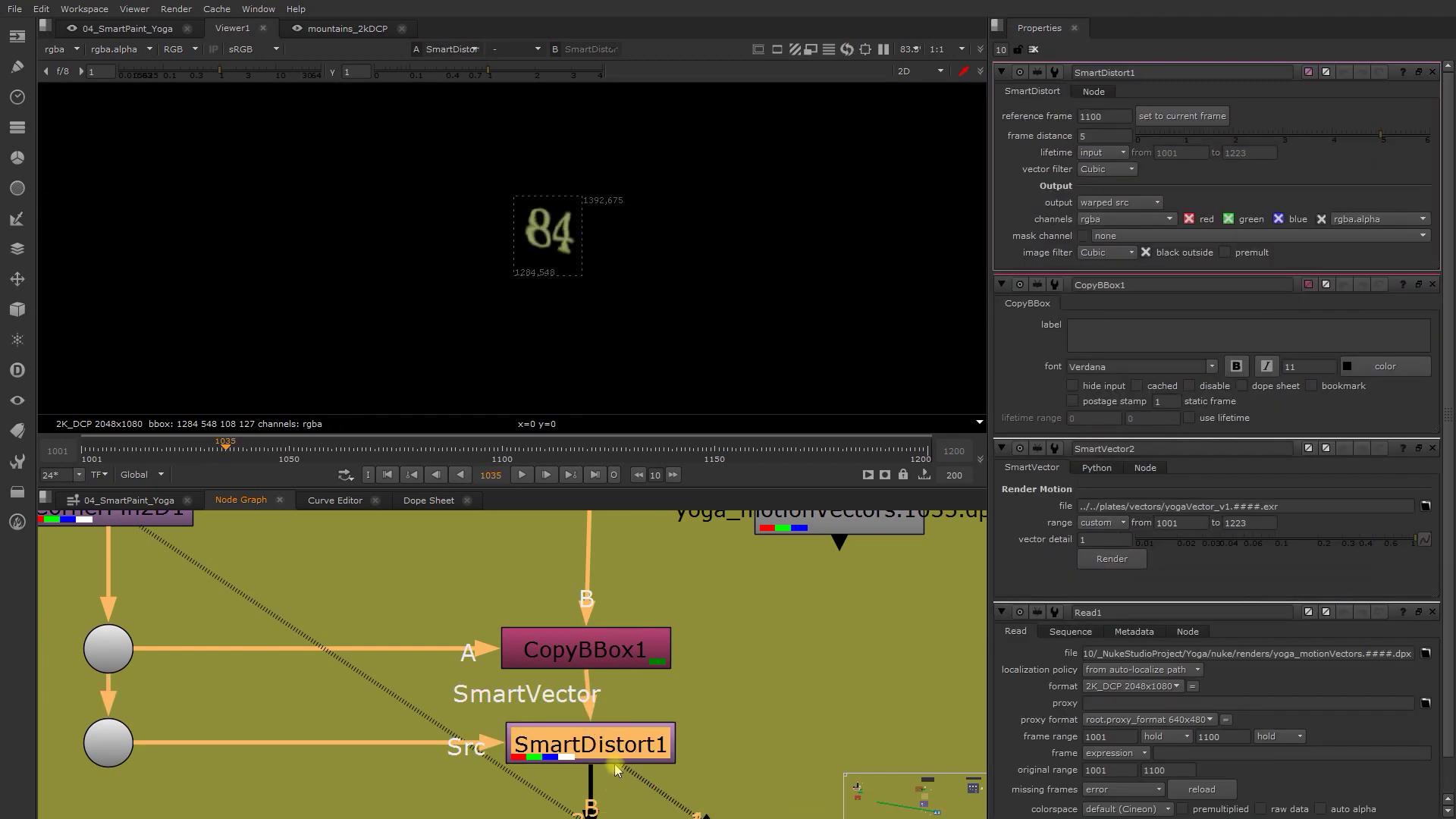
- Go to frame 1097 and leave SmartDistort1's reference frame at 1100
scroll(497, 224, up, 3)
click(489, 448)
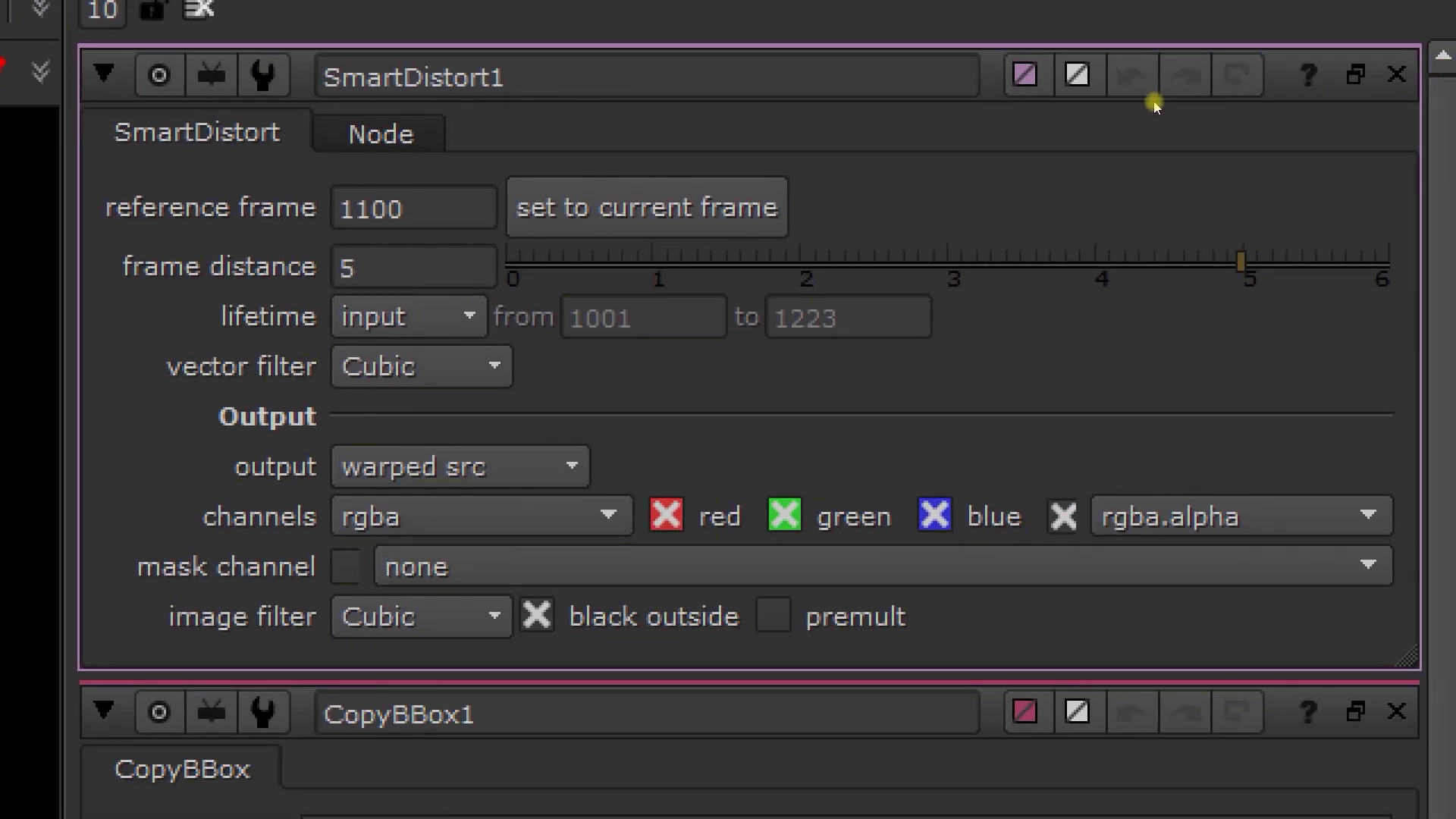
drag(403, 209, 339, 209)
key(End)
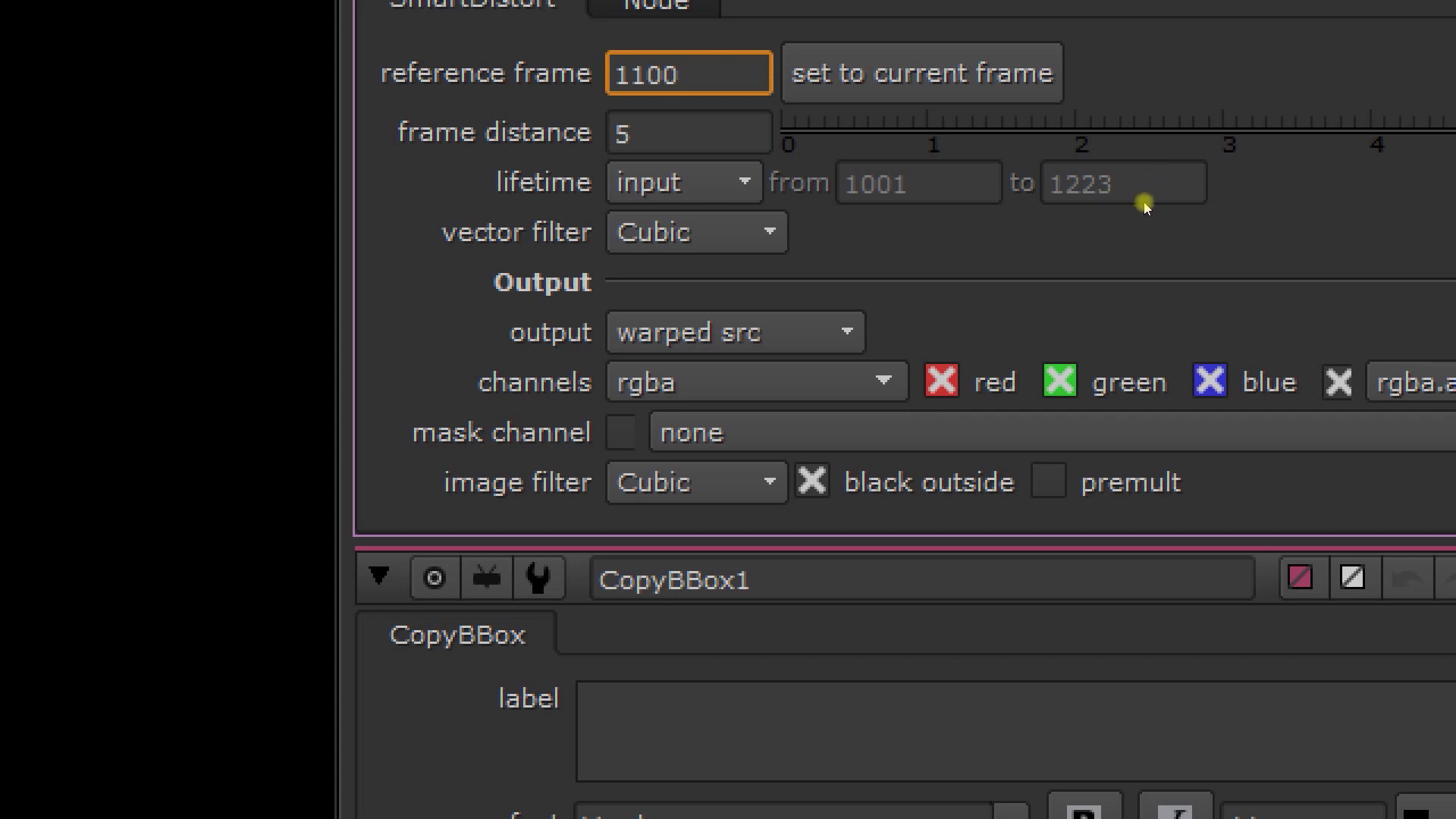
- Keep SmartDistort1's output as warped src and set its mask channel to rgba.alpha
key(Down)
key(Down)
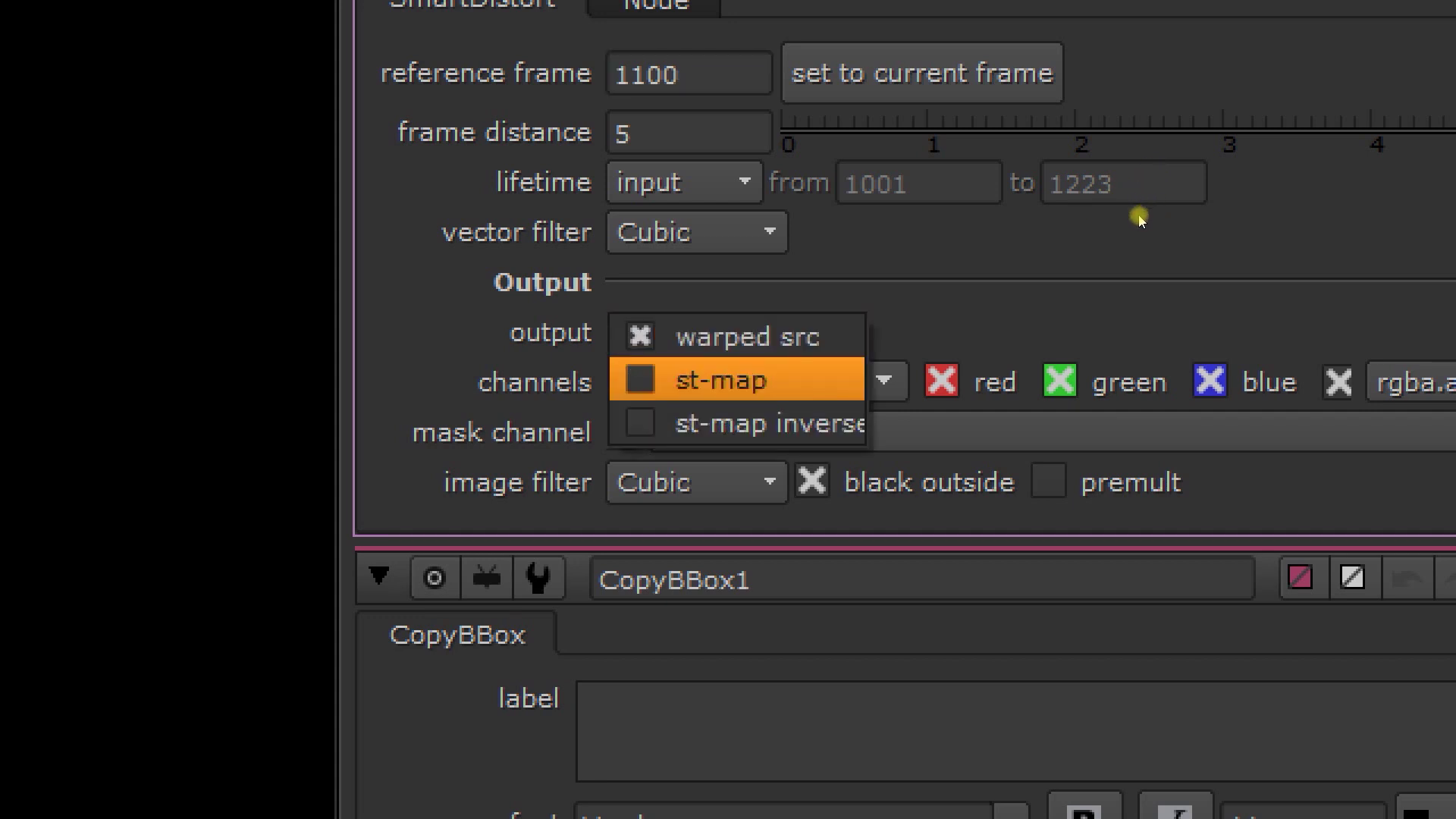
key(Up)
key(Up)
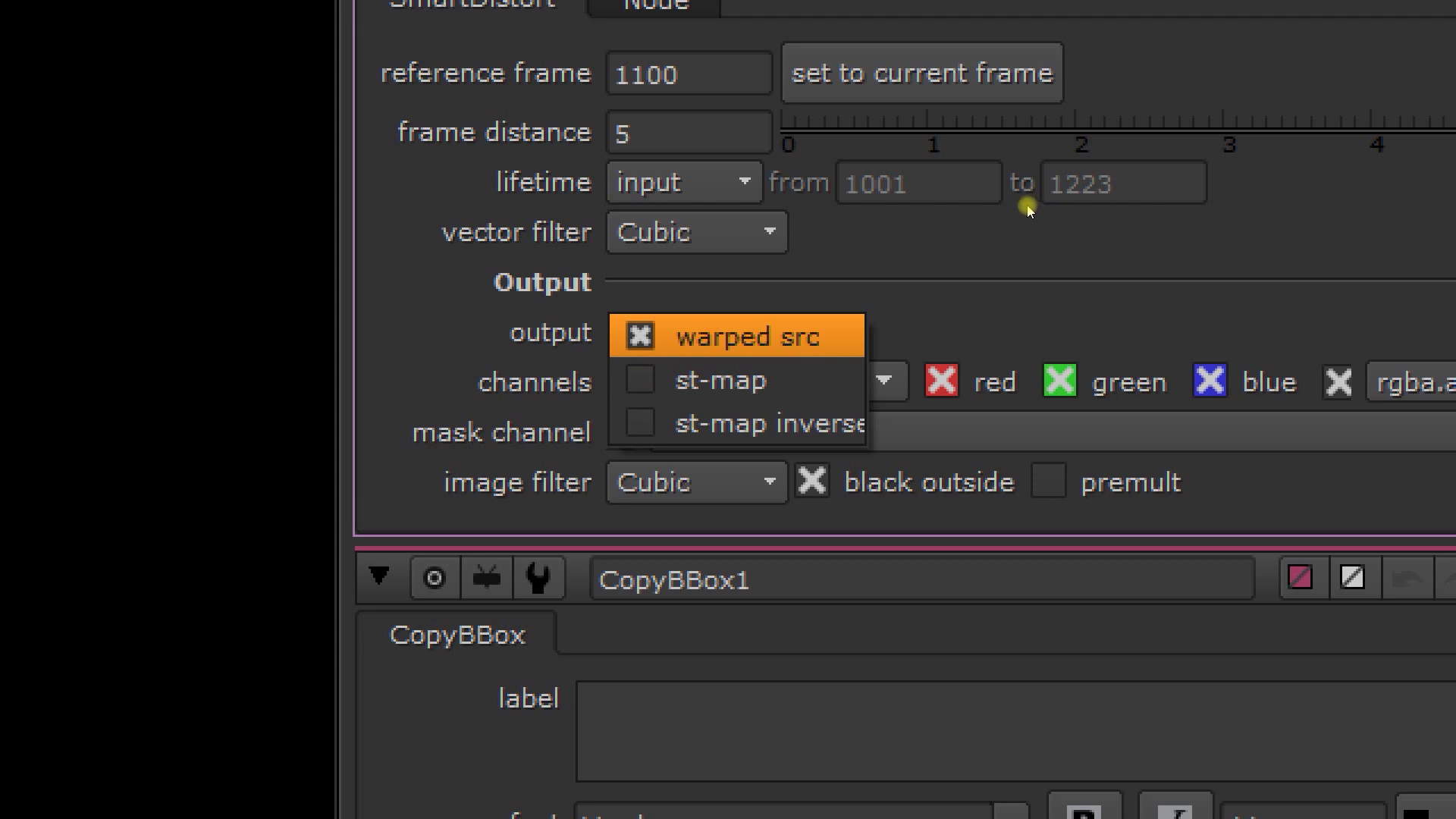
key(Return)
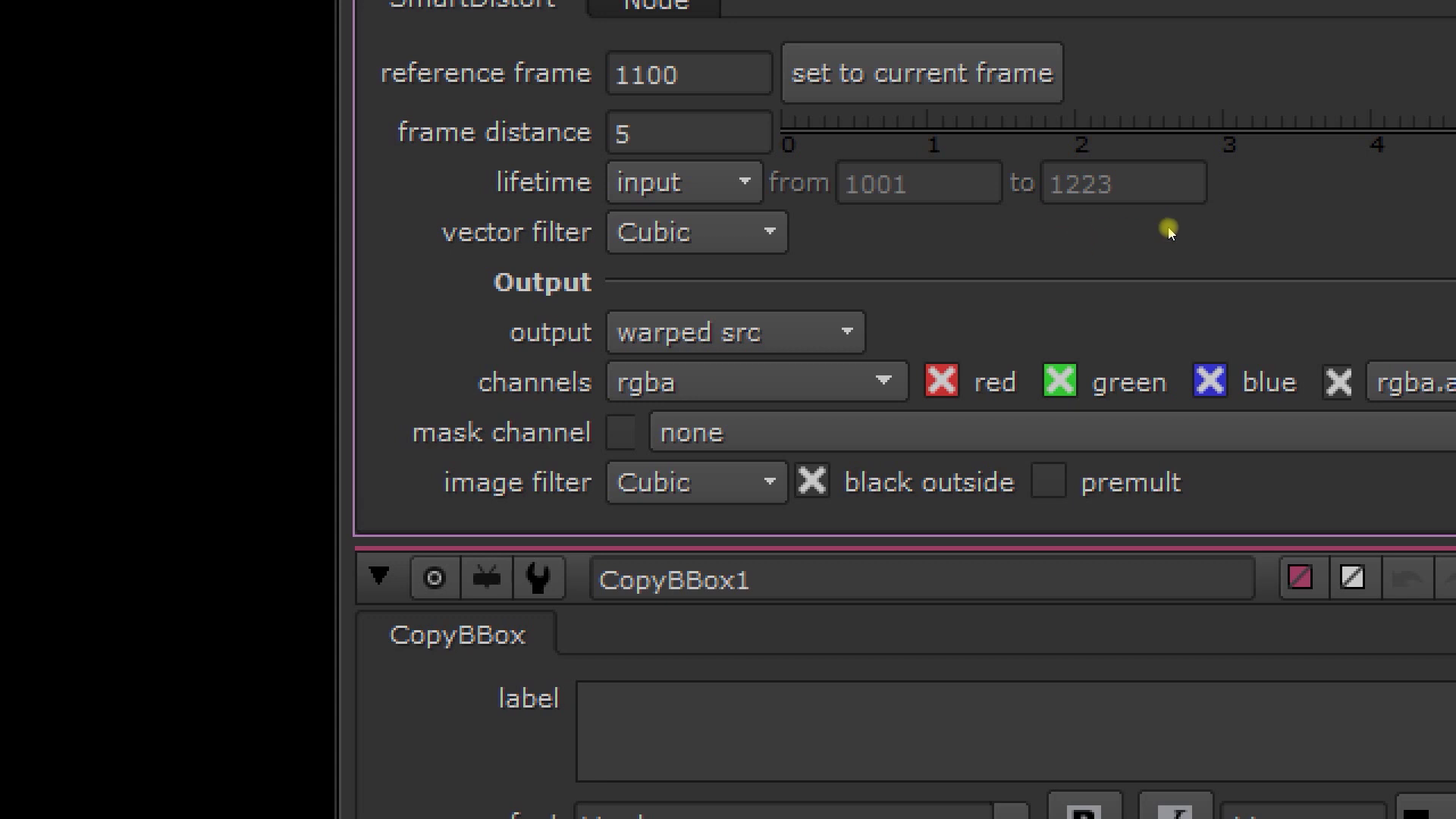
key(space)
key(Down)
key(Down)
key(Down)
key(Down)
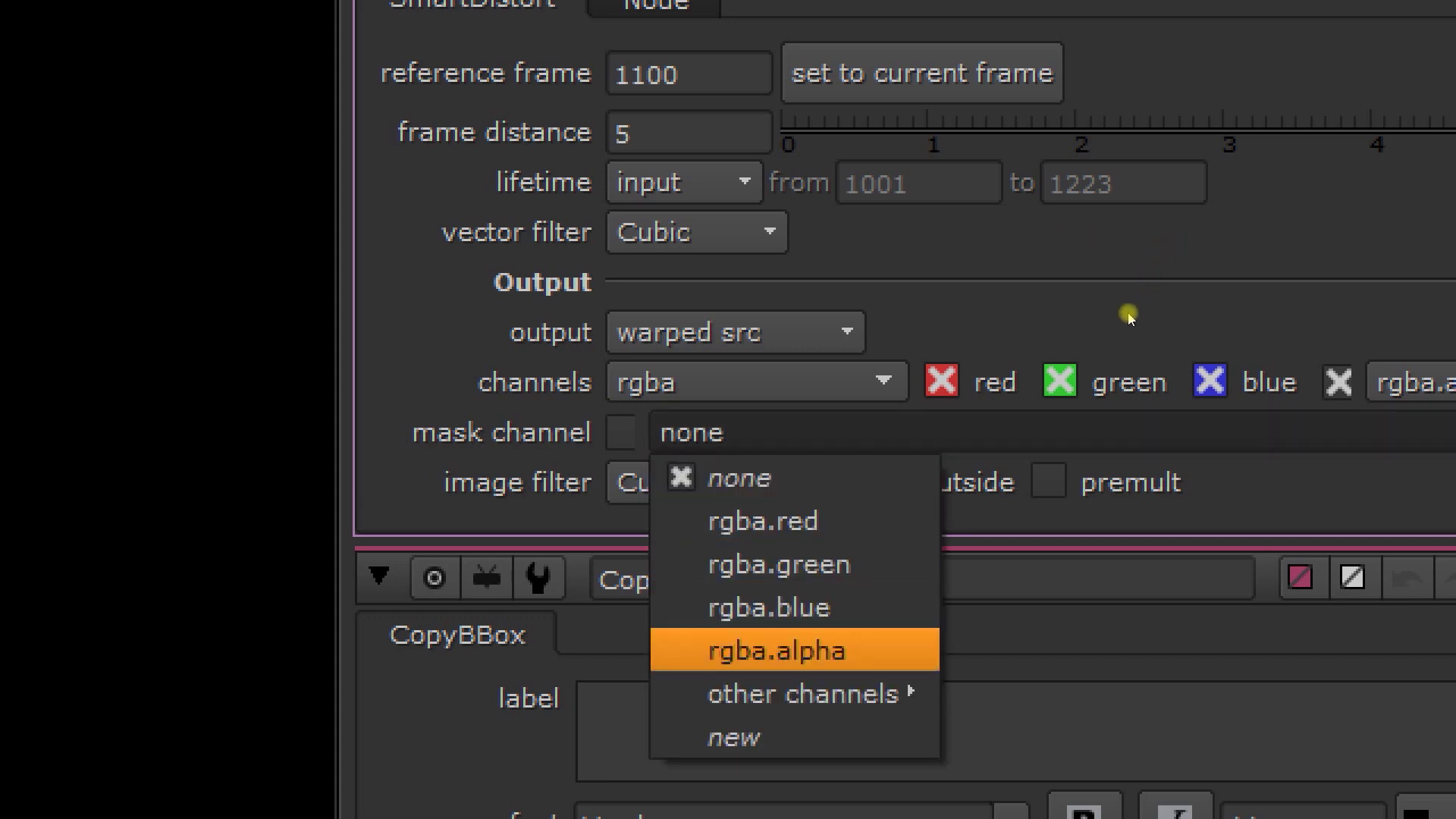
key(Return)
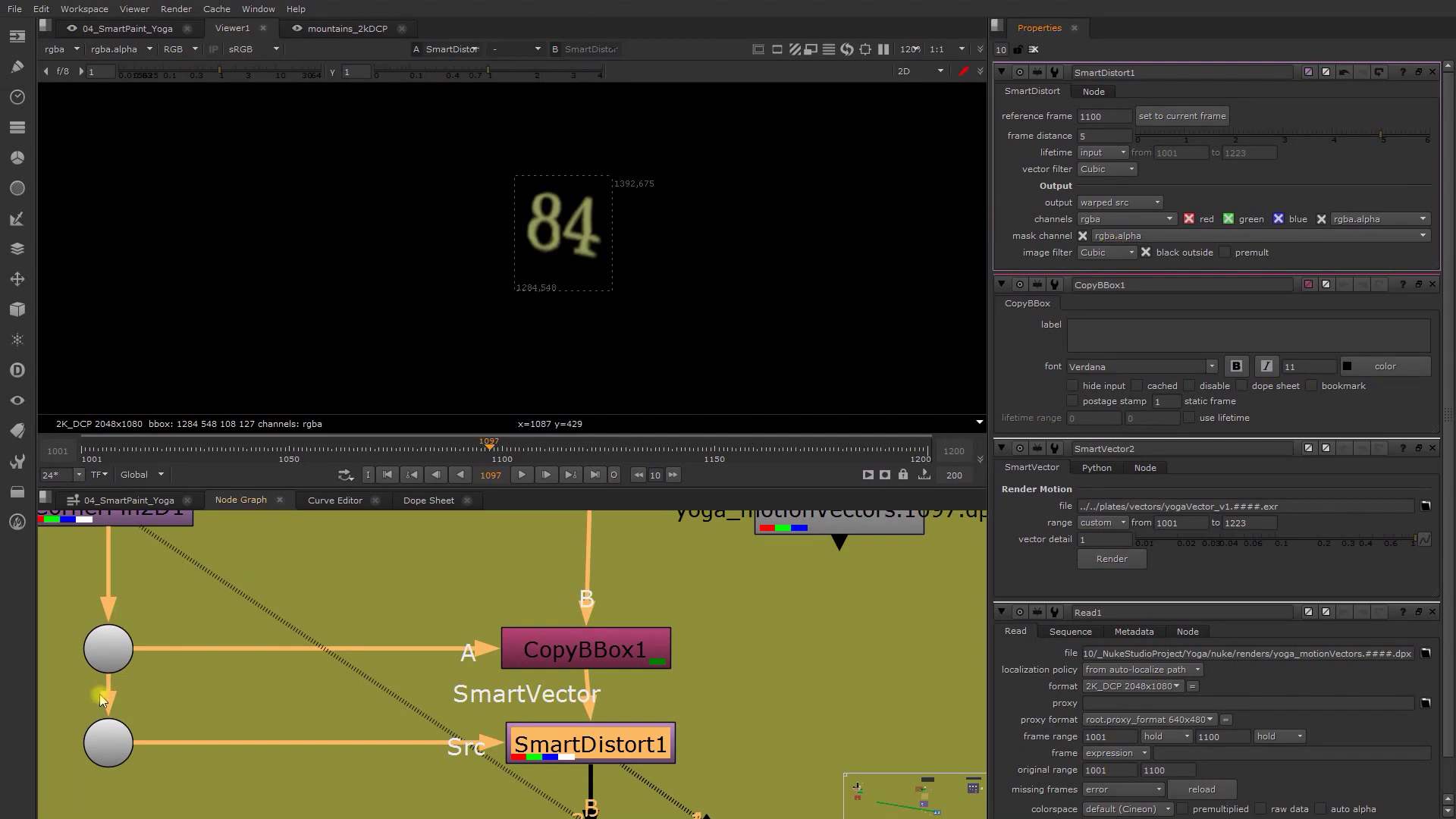
- View the Dot3 output and check the 84 text in colour and in alpha
click(104, 743)
scroll(267, 675, down, 5)
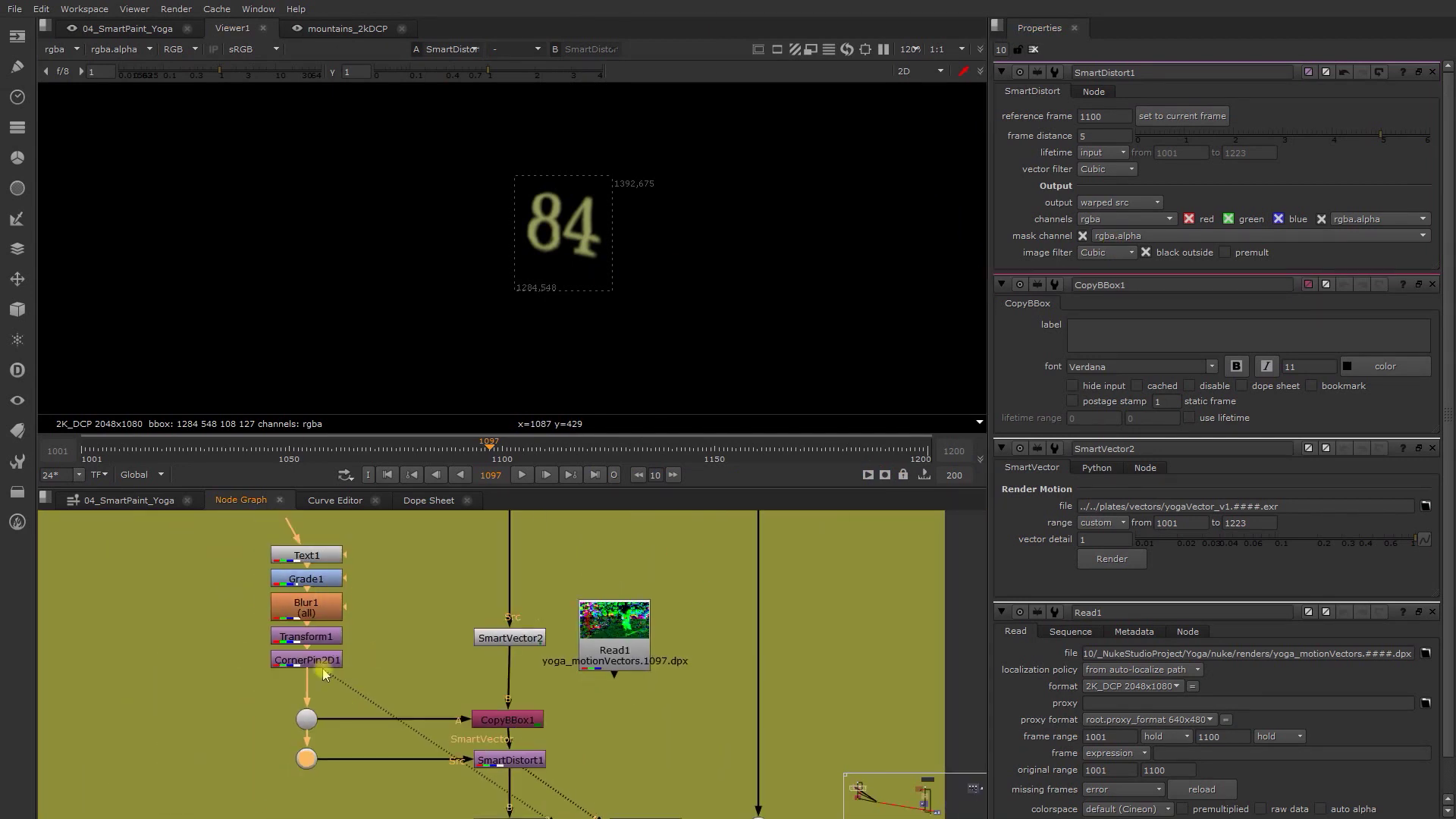
key(1)
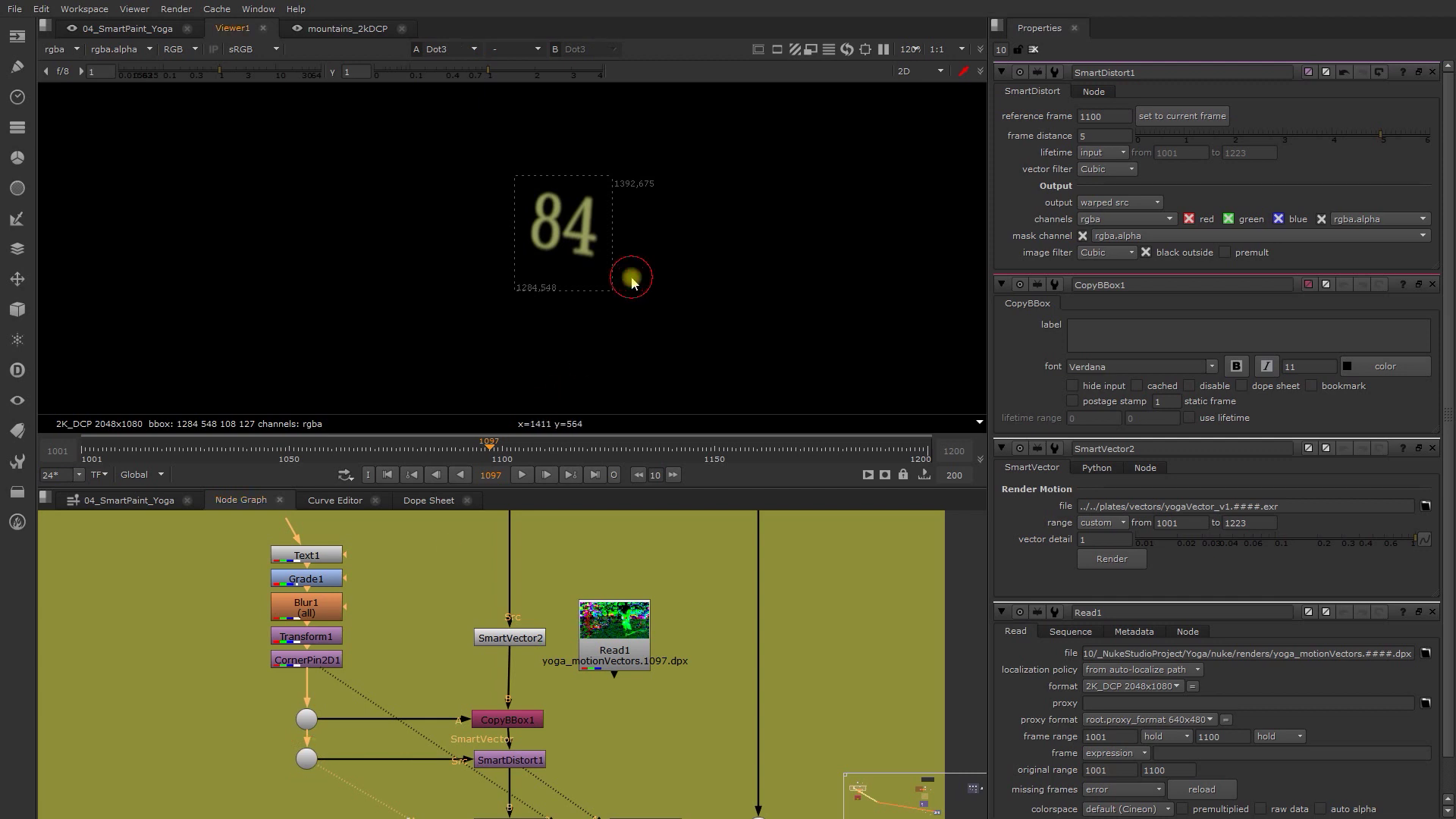
scroll(551, 184, up, 3)
click(176, 49)
click(186, 63)
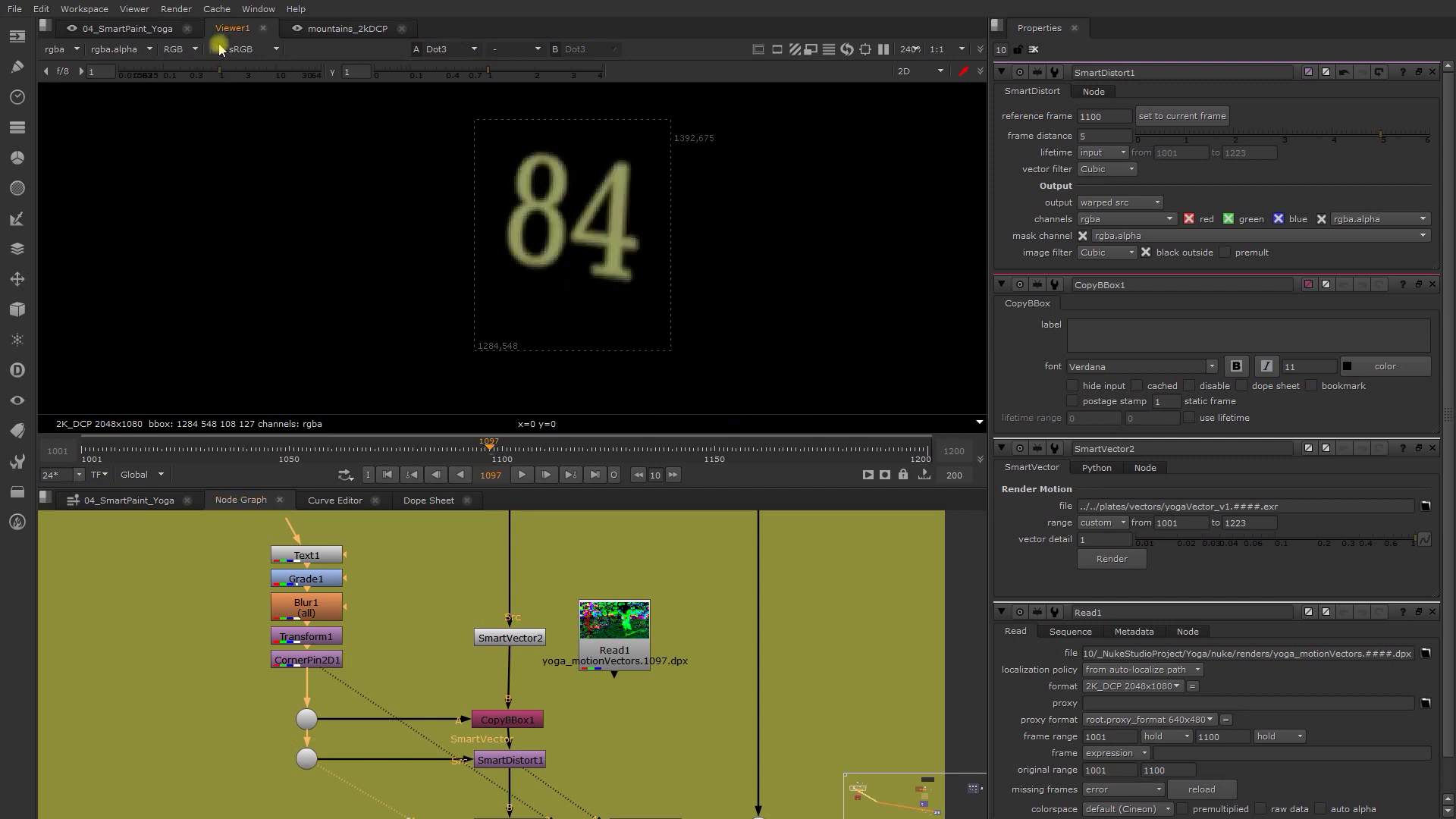
key(a)
key(a)
middle_drag(789, 256, 823, 280)
key(a)
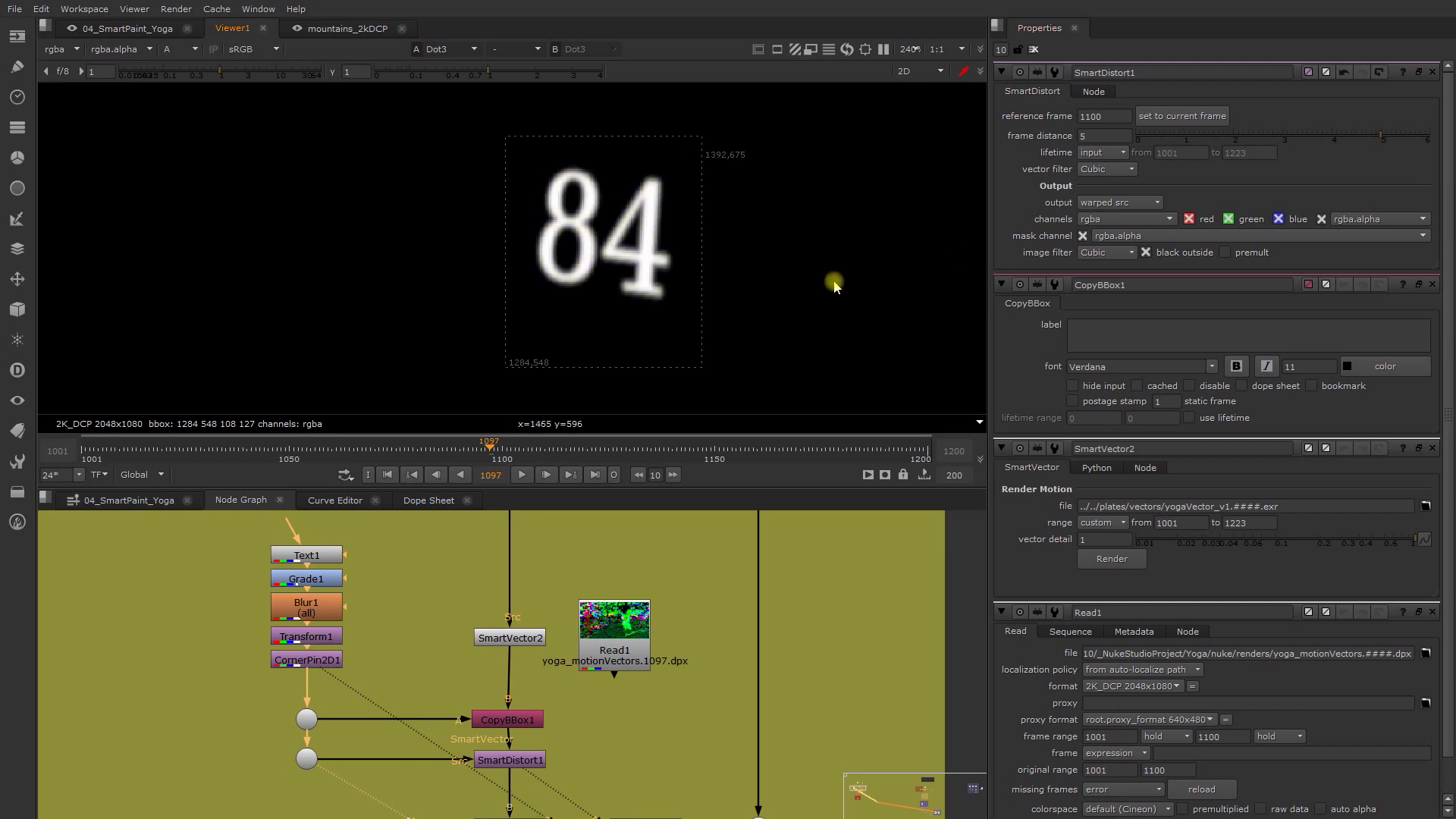
key(a)
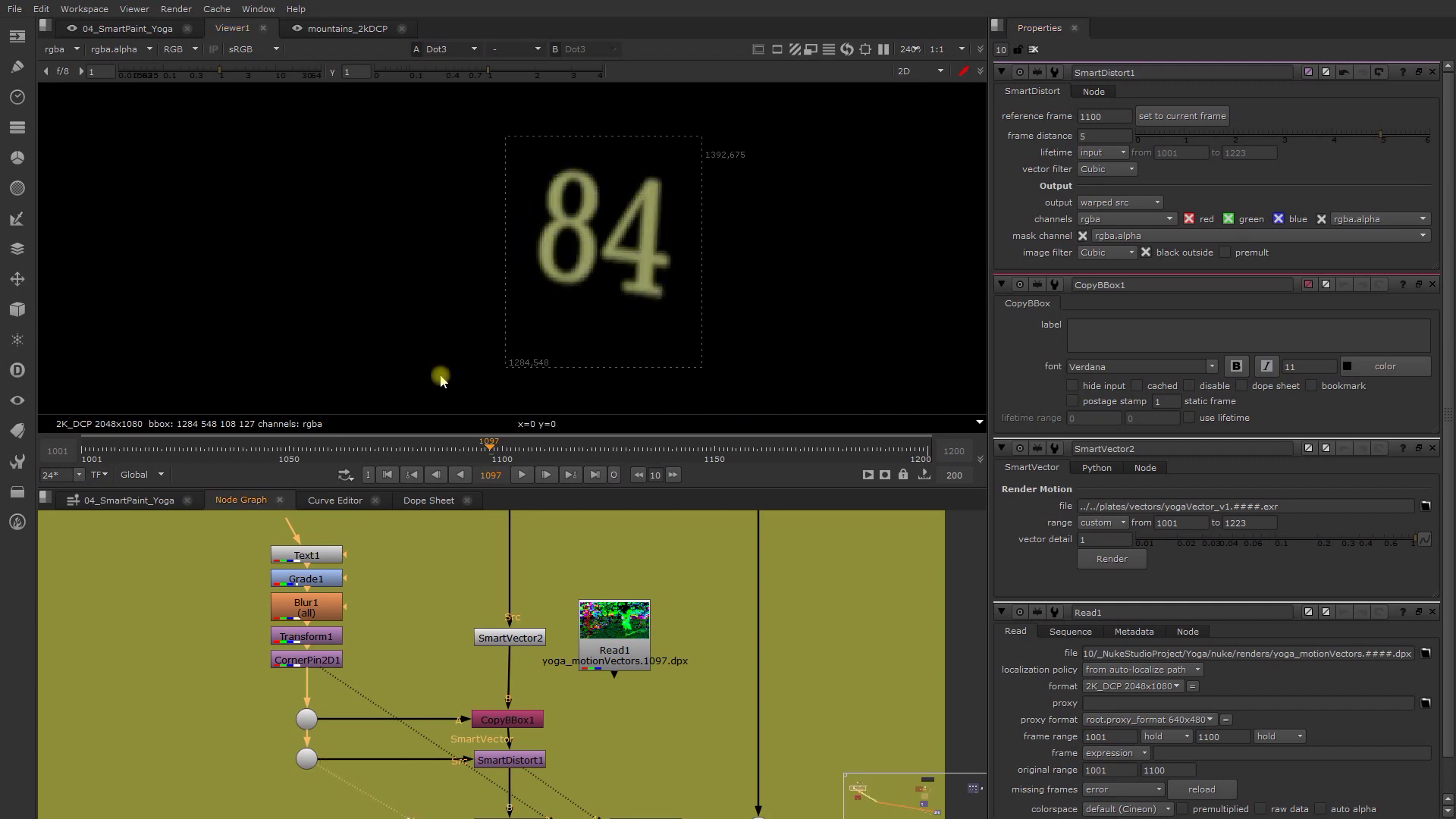
- Start playback and view SmartDistort1's warped 84 result, zoomed out to 100%
key(l)
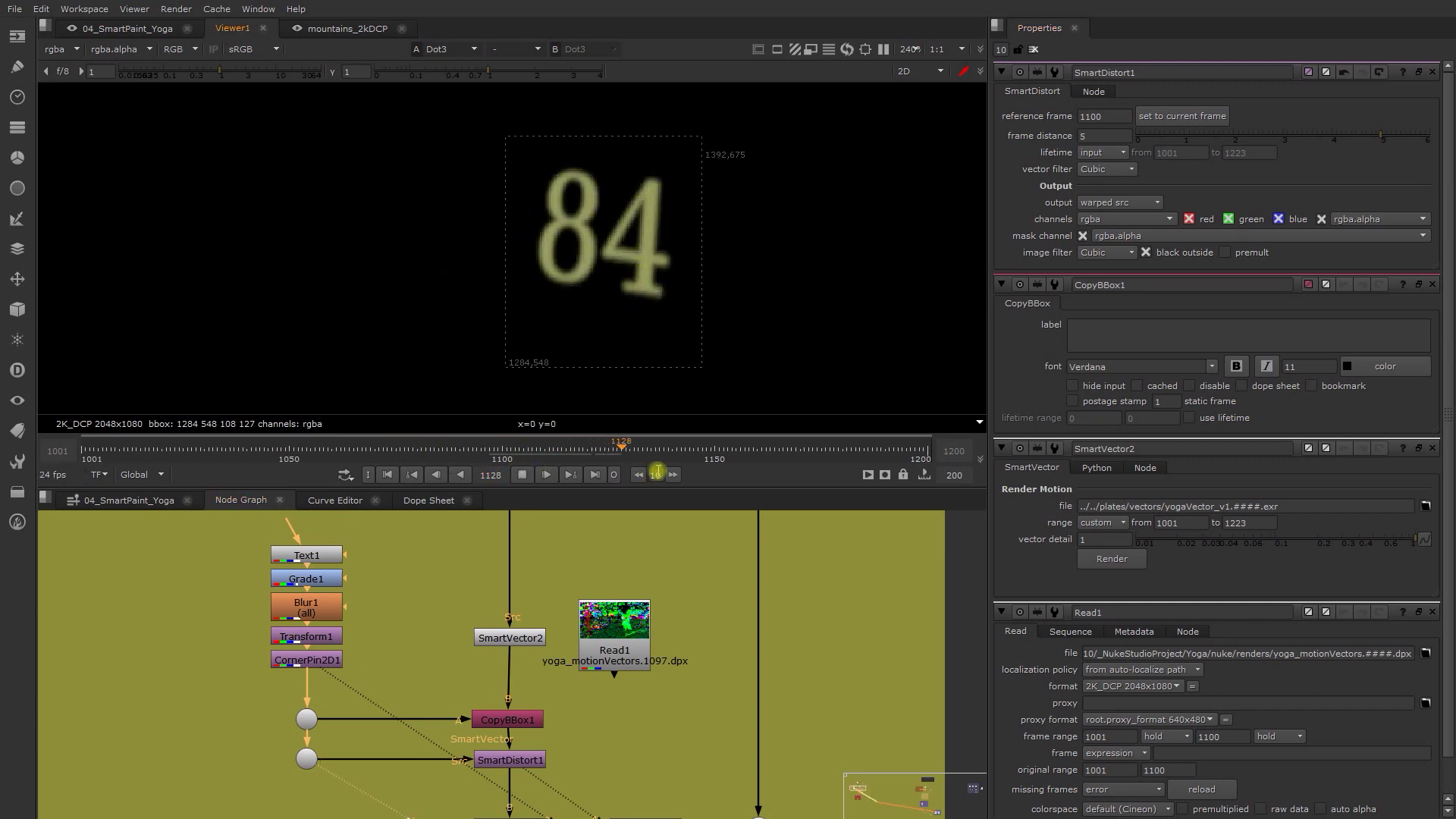
click(508, 760)
key(1)
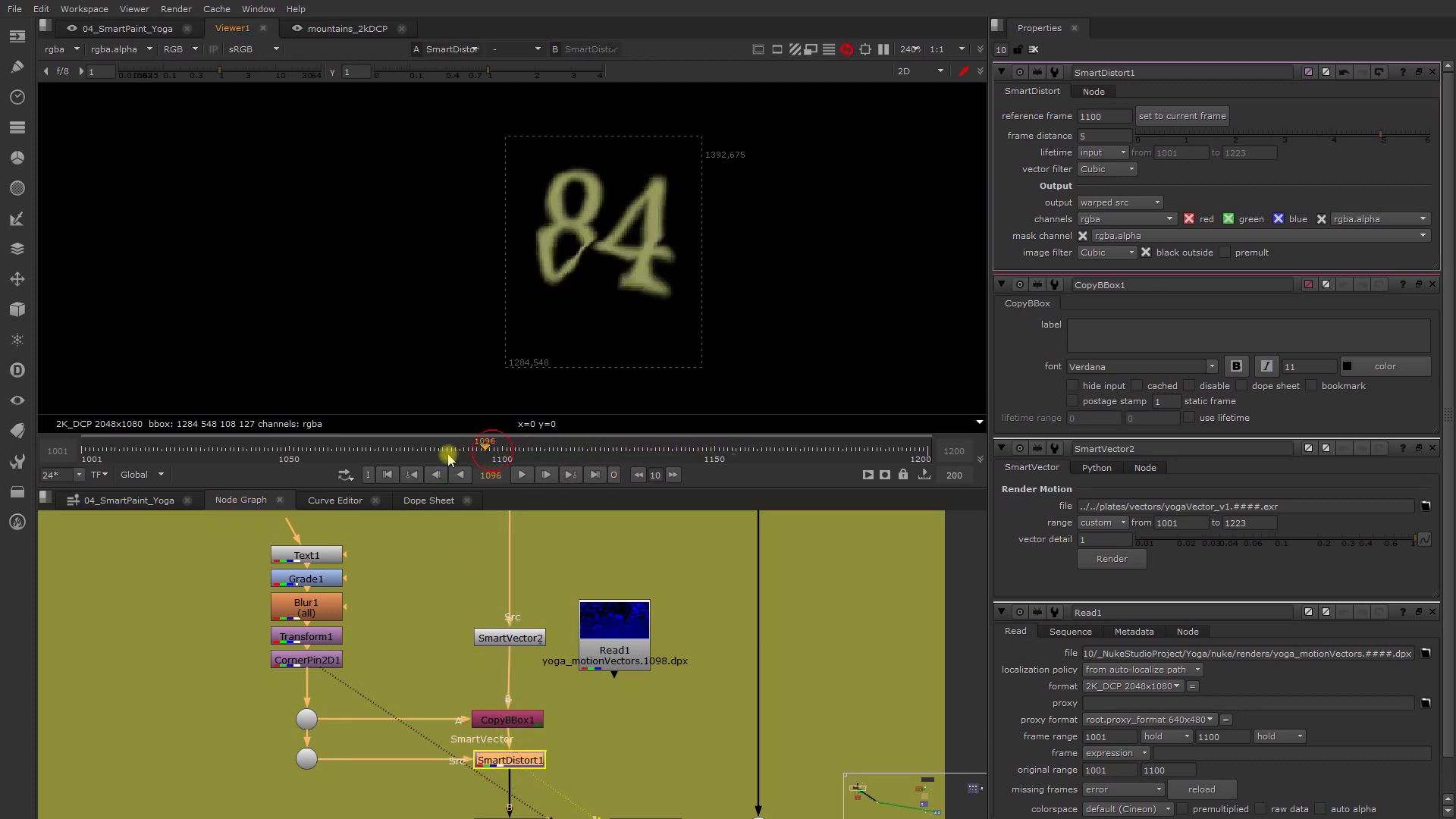
scroll(561, 319, down, 4)
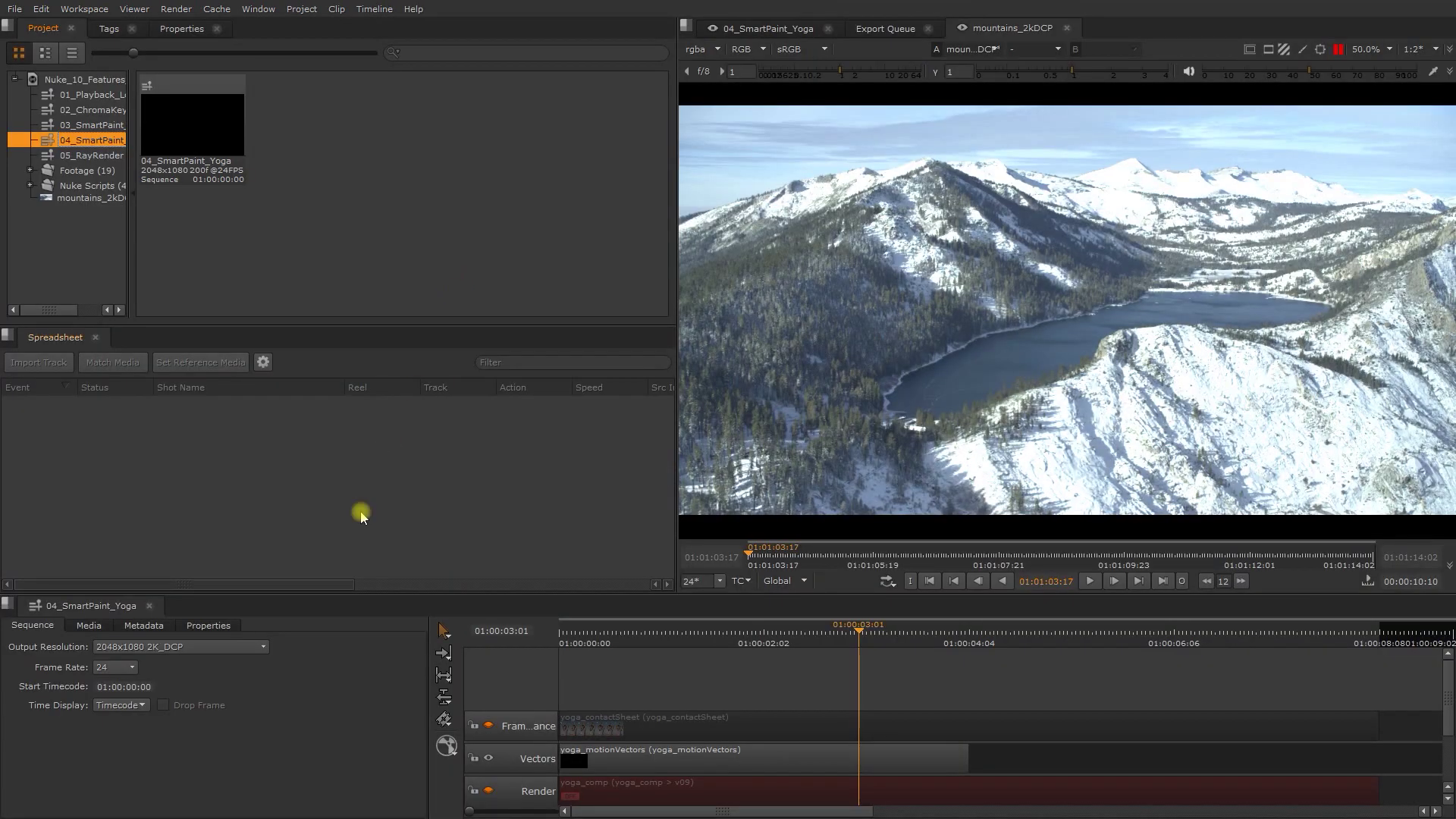
- Switch to the timeline workspace, enable the contact-sheet track, and return the playhead to the start
key(shift+F4)
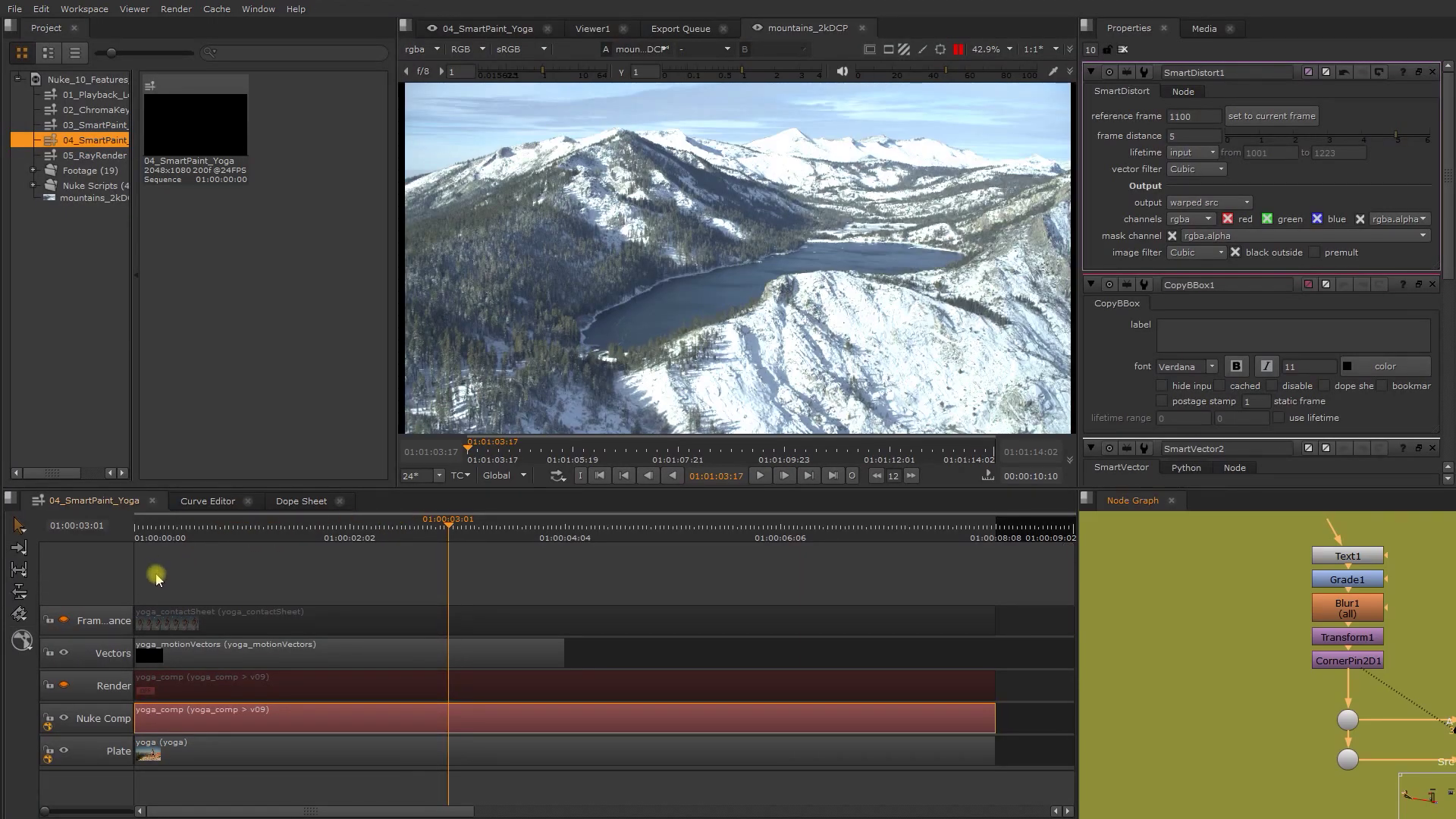
click(64, 621)
drag(244, 542, 140, 535)
scroll(764, 282, down, 1)
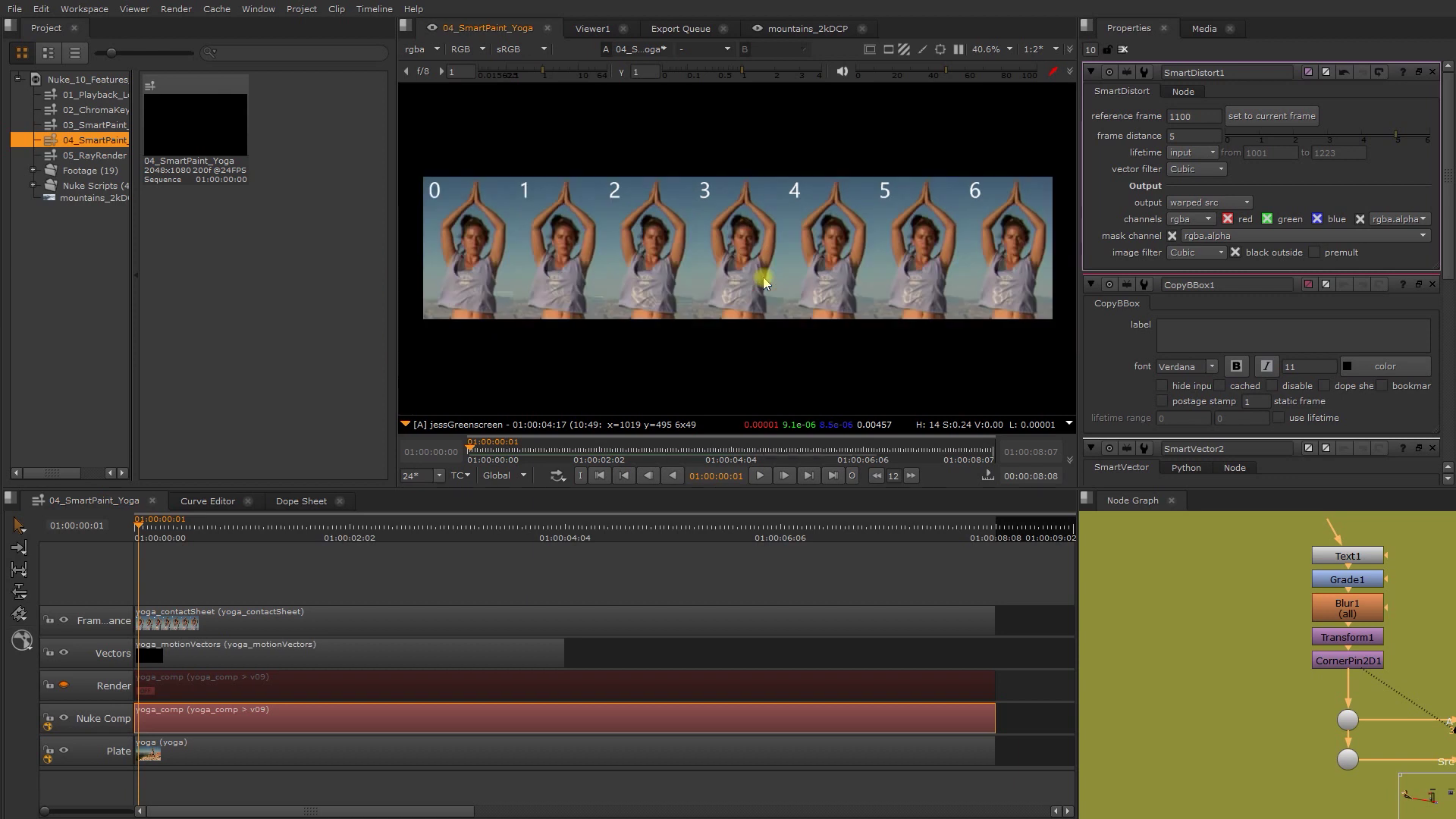
- Maximize the viewer and play the yoga contact sheet, panning across the frames
key(space)
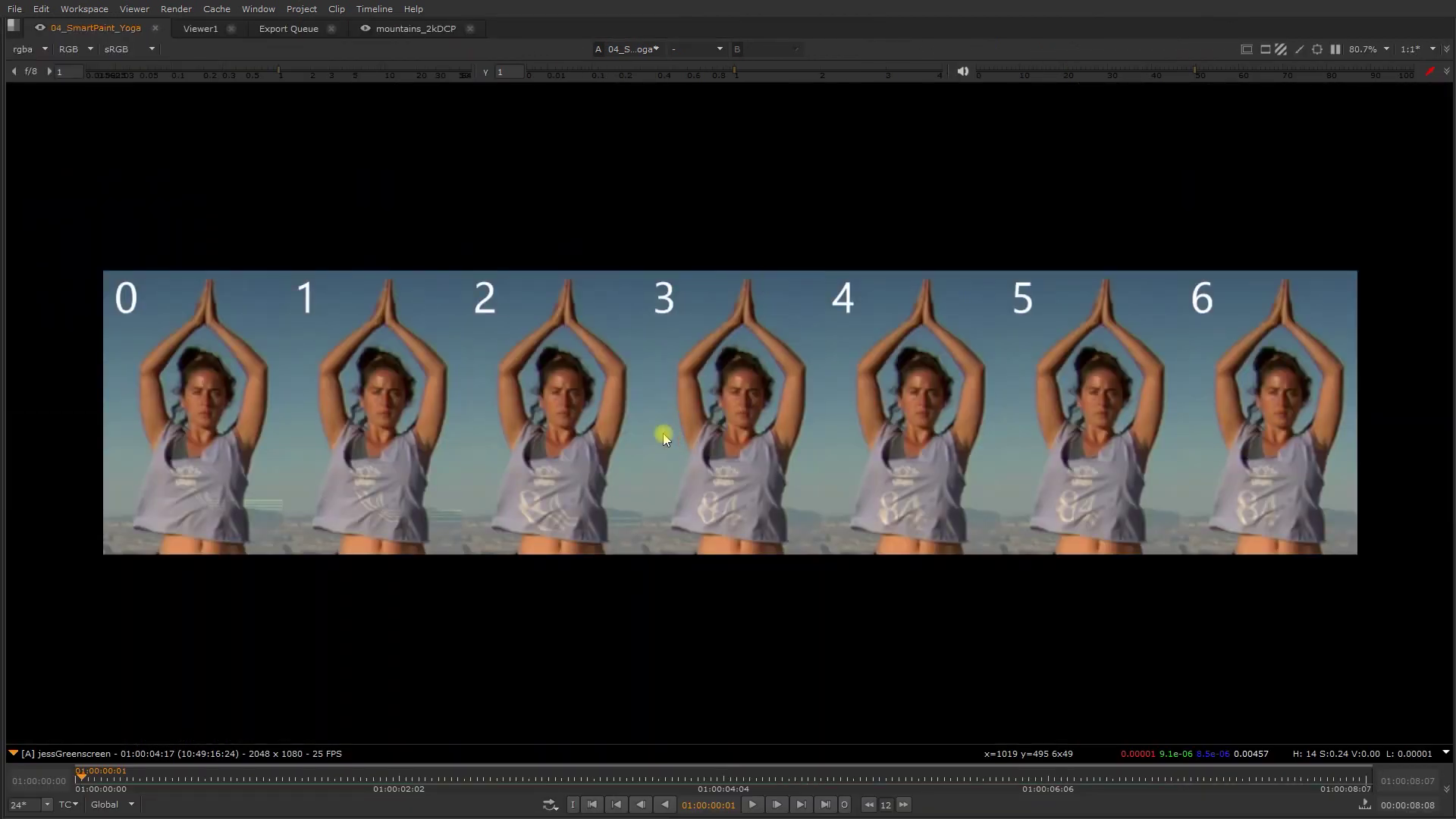
key(l)
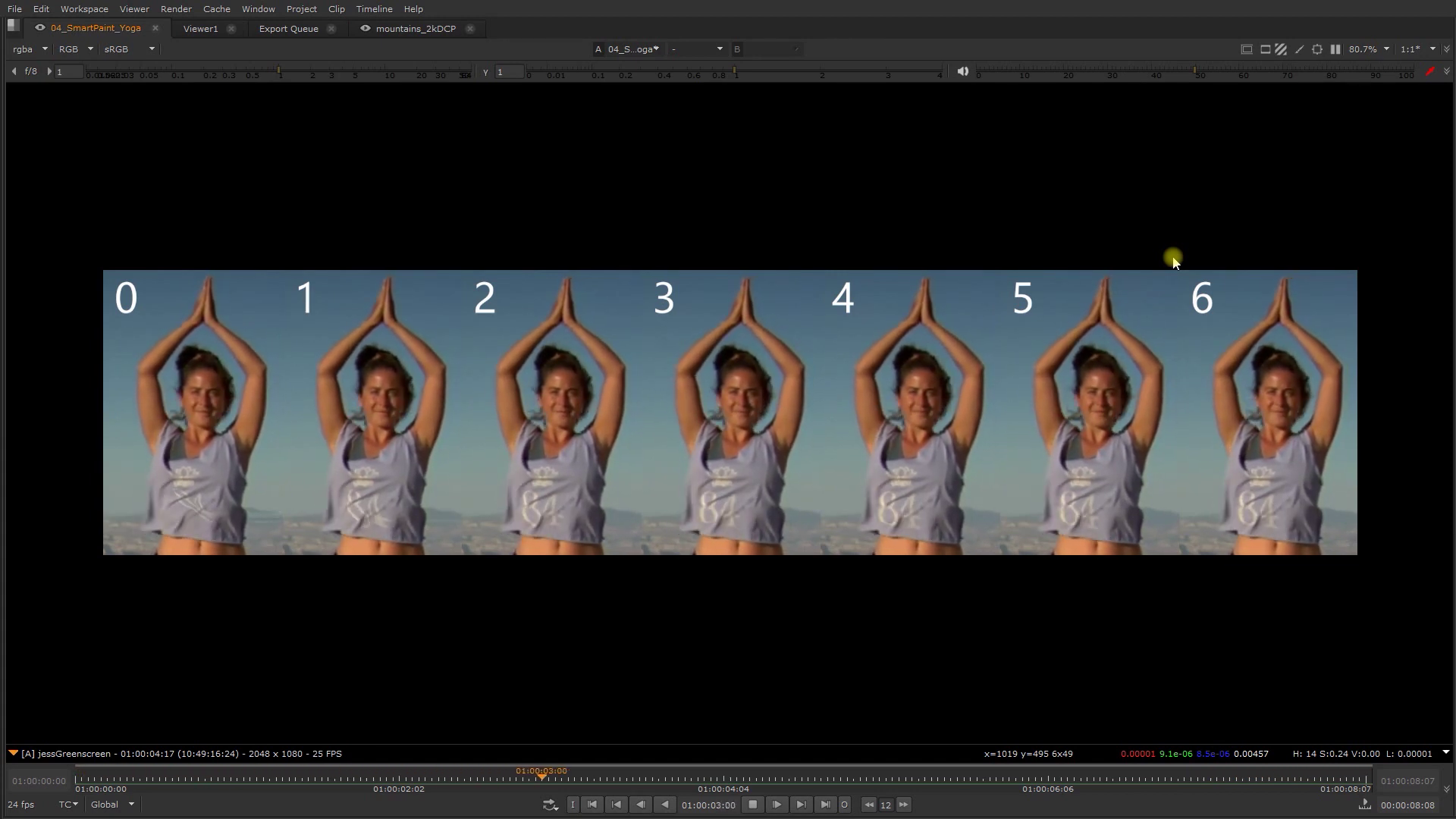
middle_drag(212, 481, 489, 478)
scroll(406, 474, up, 1)
scroll(406, 474, up, 4)
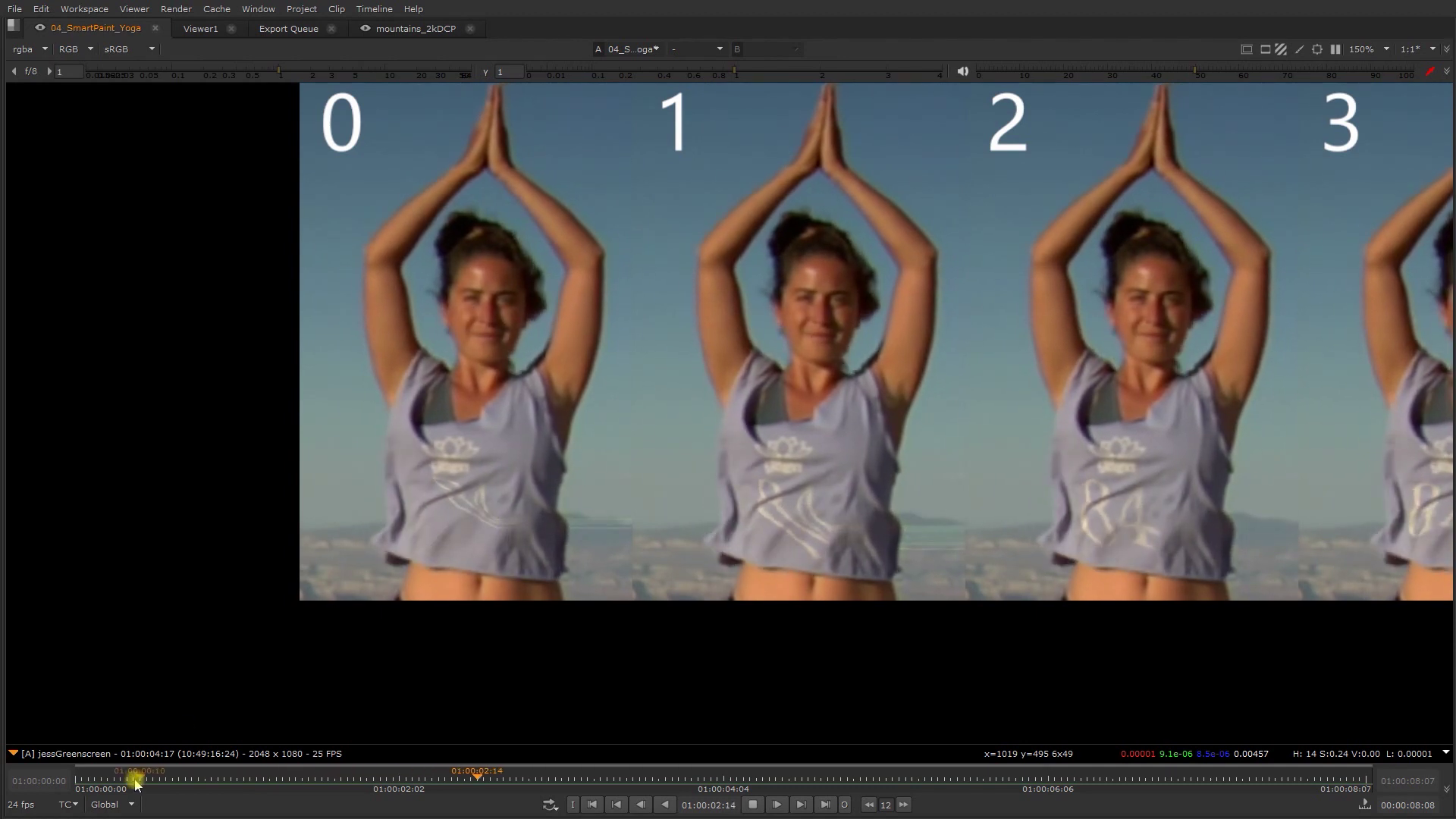
- Stop playback and scrub through frames between about 01:00:01:19 and 01:00:04:03
click(756, 804)
mouse_move(726, 783)
mouse_down()
mouse_move(150, 760)
mouse_move(1153, 767)
mouse_move(676, 770)
mouse_move(700, 779)
mouse_up()
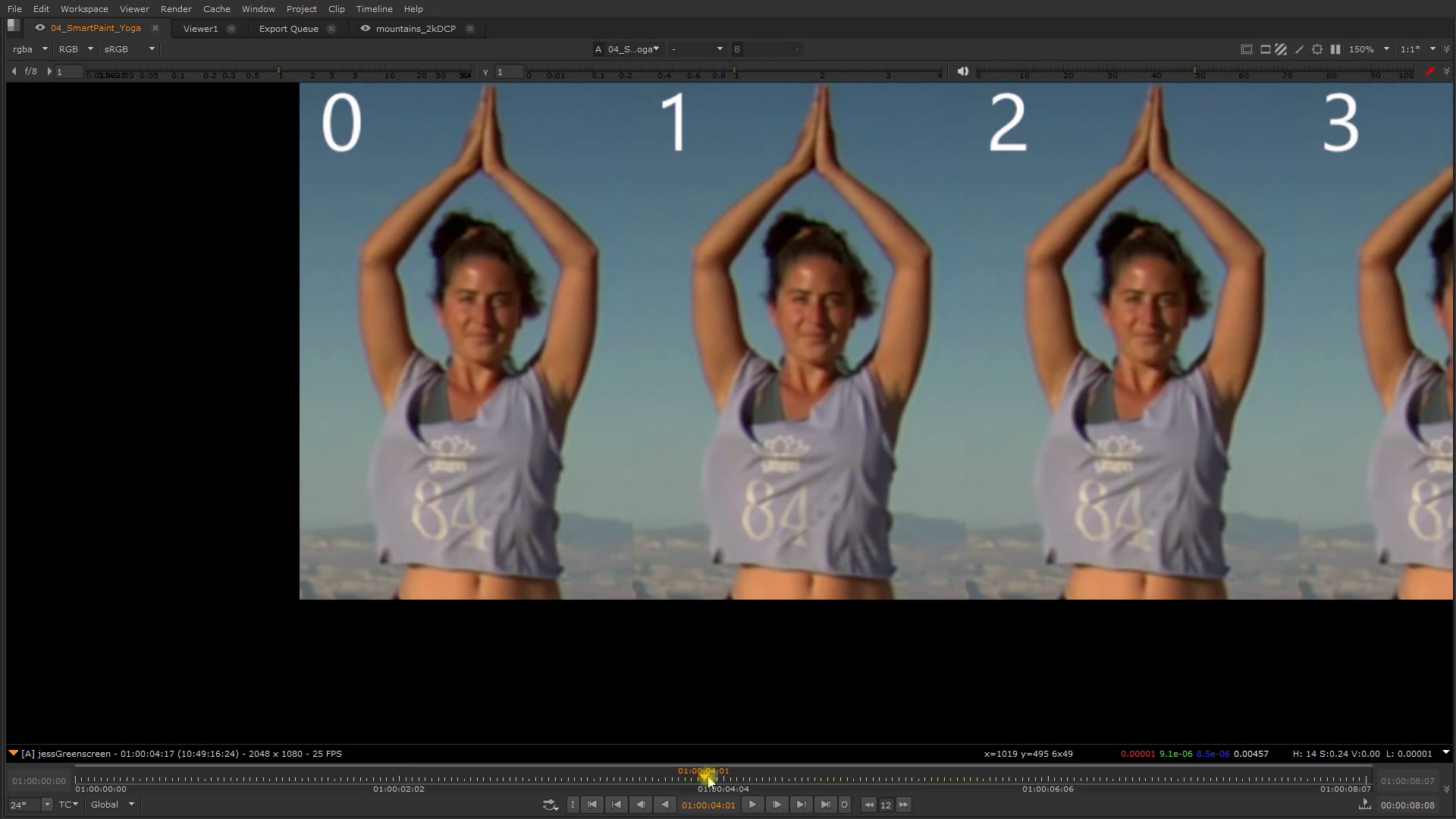
key(Left)
key(Left)
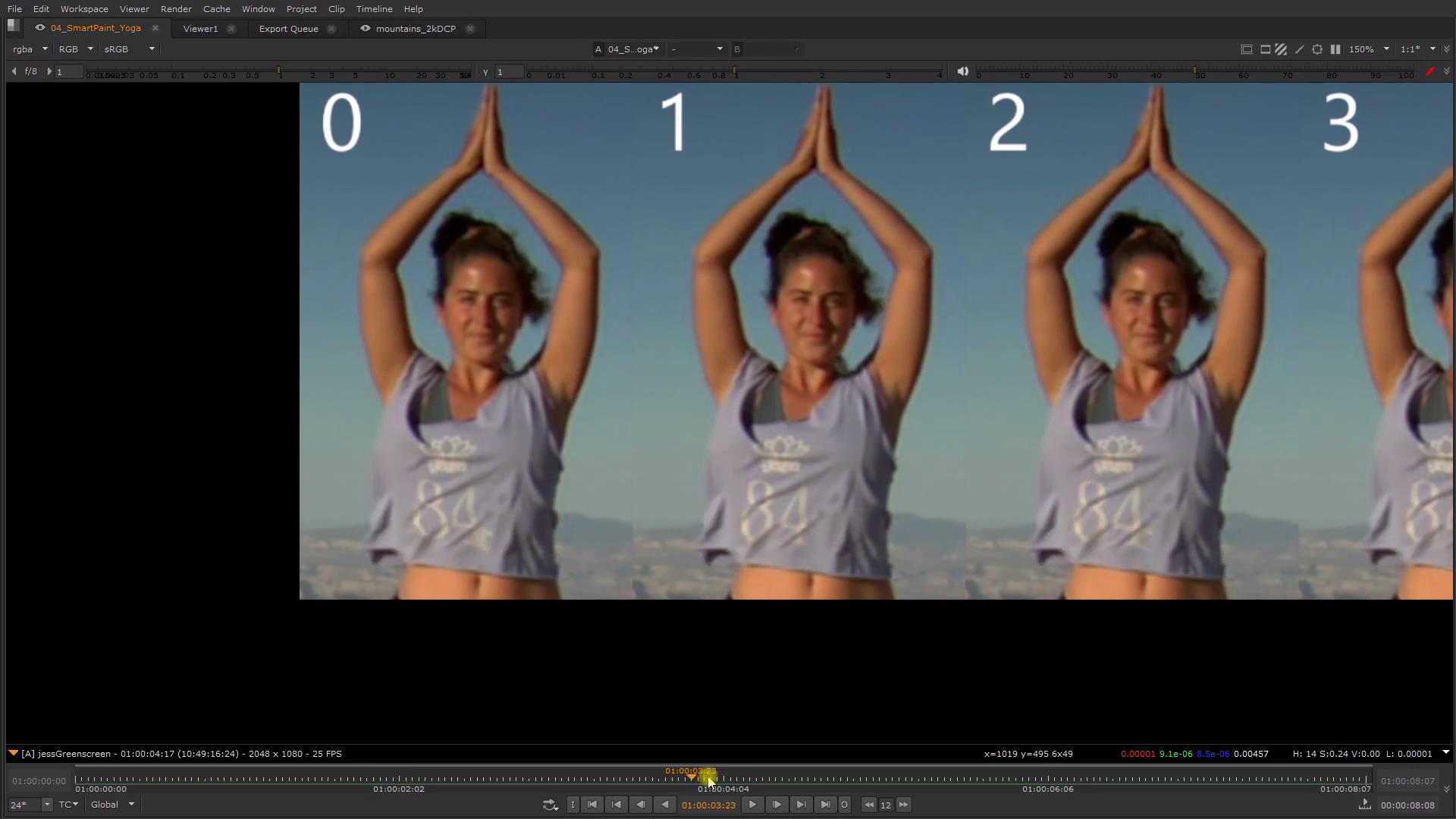
key(Left)
key(Left)
key(Left)
key(Left)
drag(342, 779, 715, 778)
middle_drag(832, 357, 402, 425)
- Zoom in on figure 5's shirt at about 01:00:04:00 to inspect the painted 84
drag(139, 781, 331, 535)
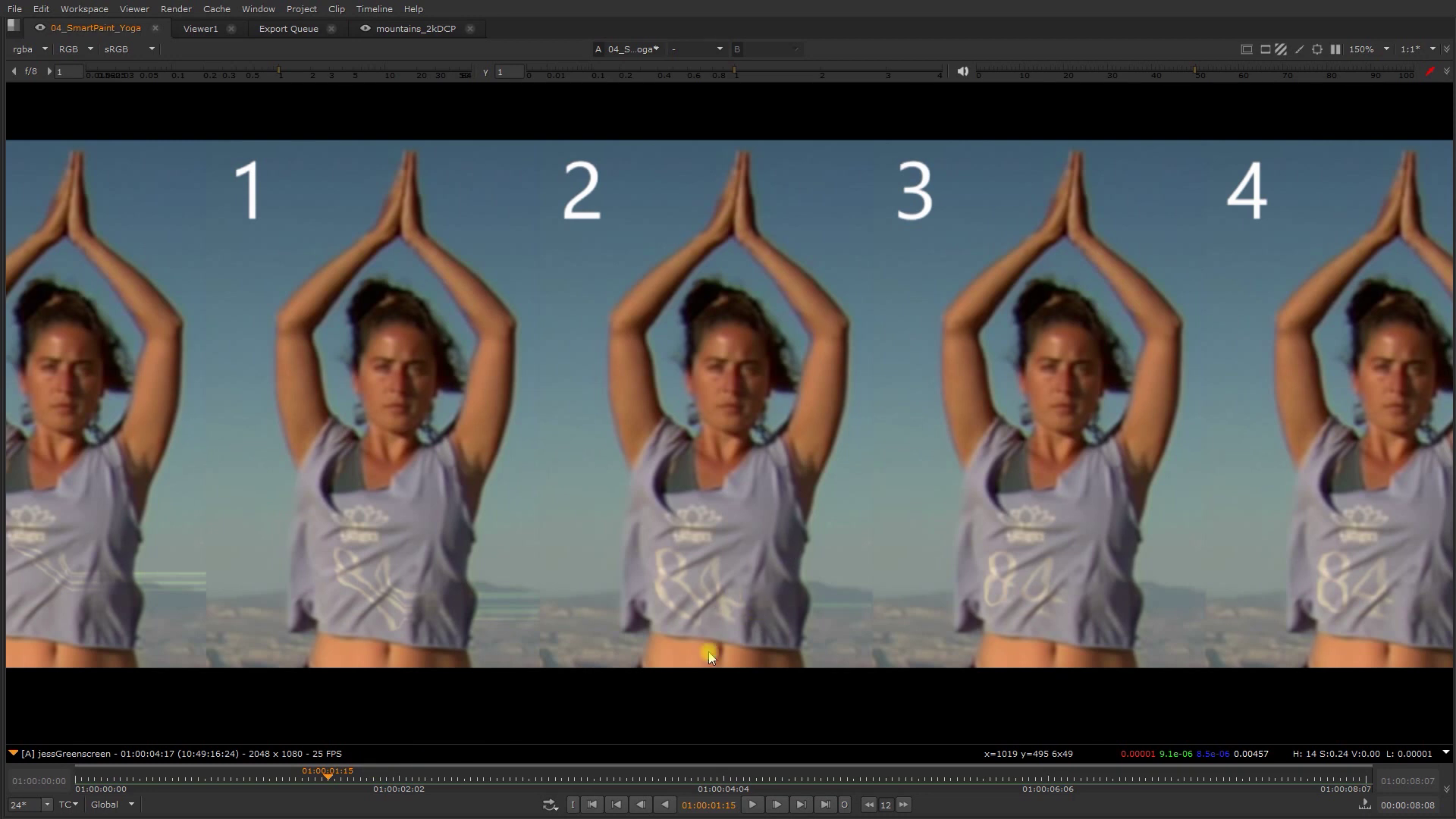
scroll(1100, 540, down, 3)
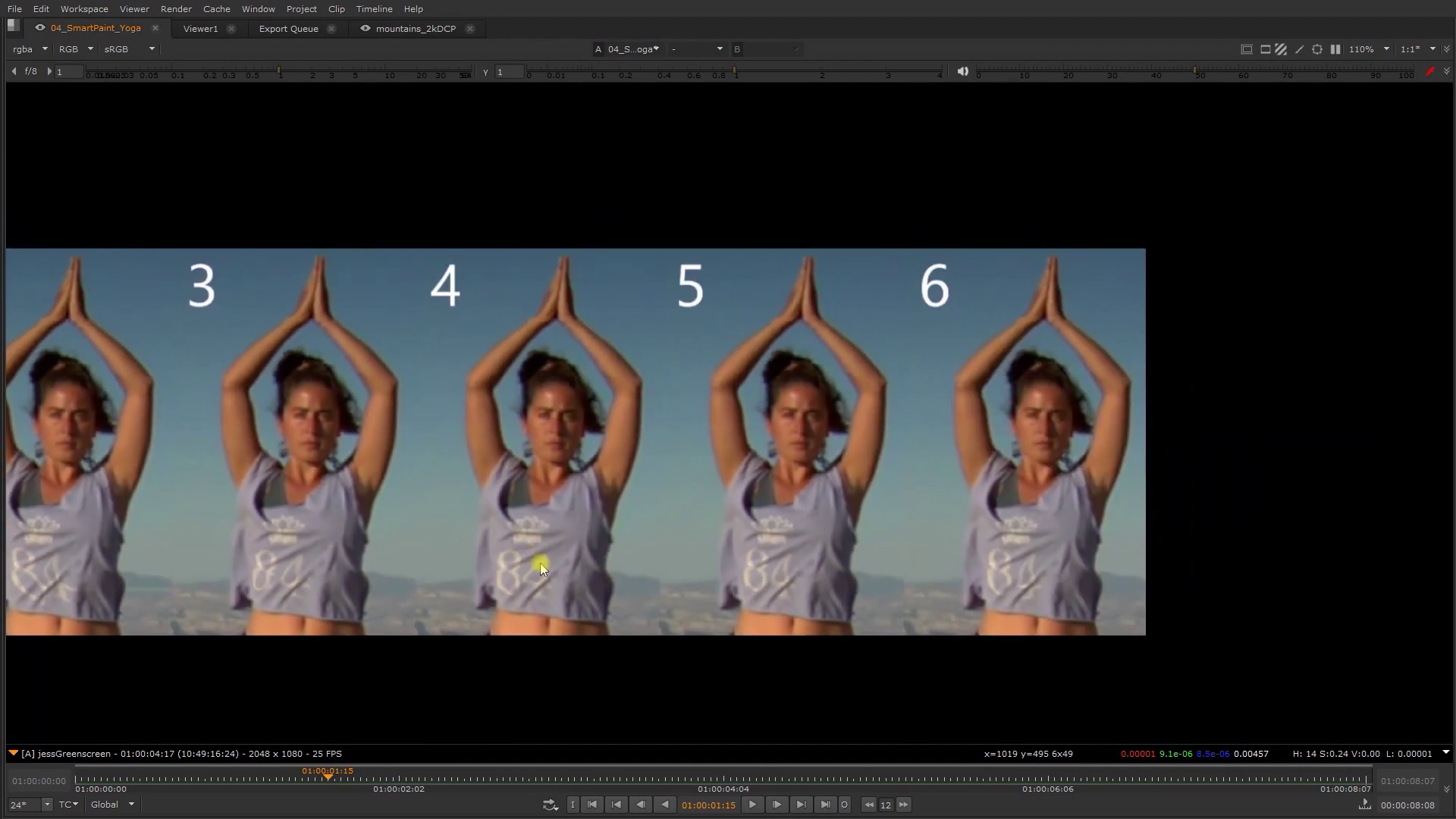
drag(343, 788, 133, 767)
scroll(464, 628, up, 2)
scroll(464, 628, up, 3)
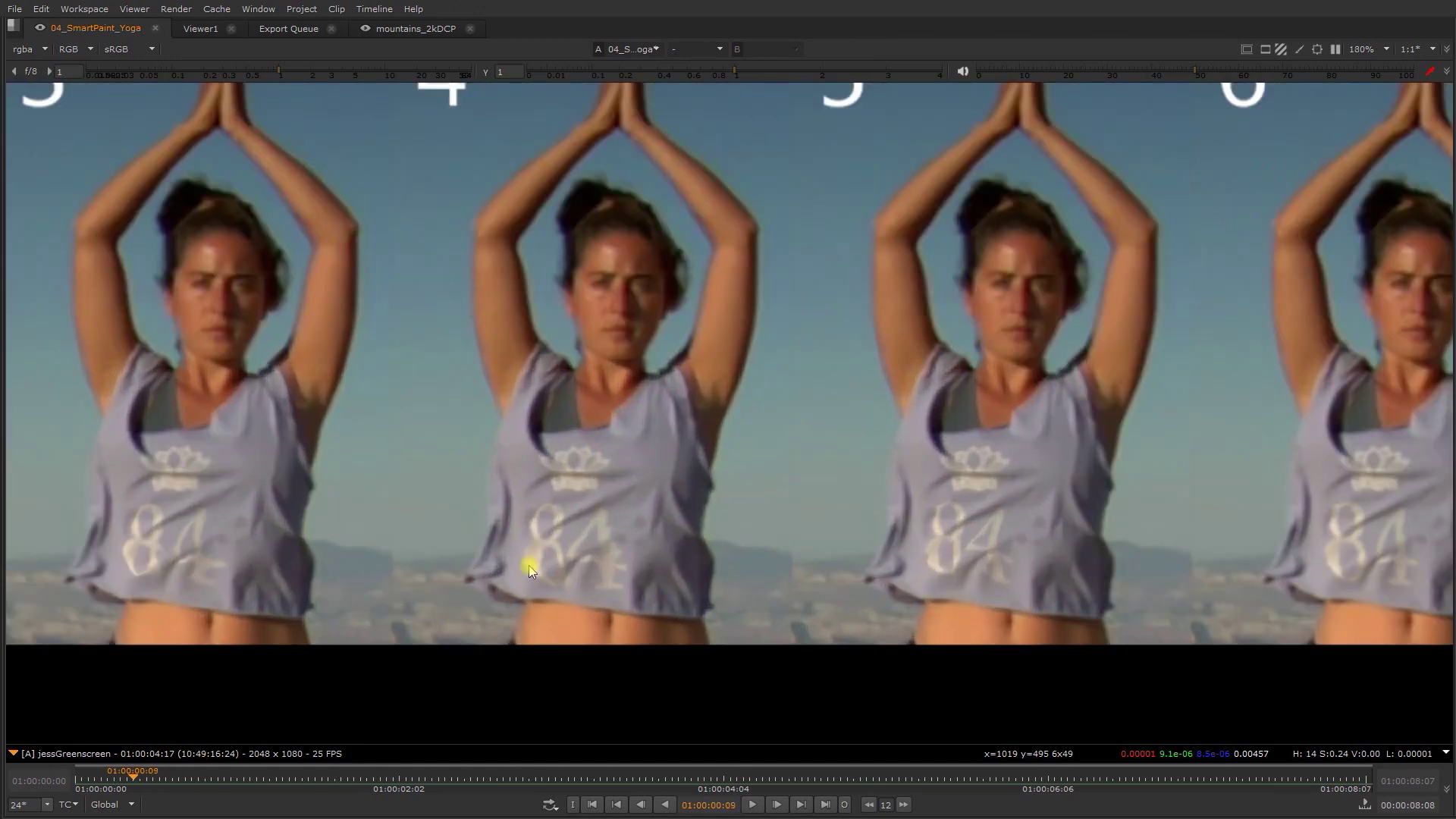
middle_drag(921, 567, 509, 577)
scroll(508, 577, up, 1)
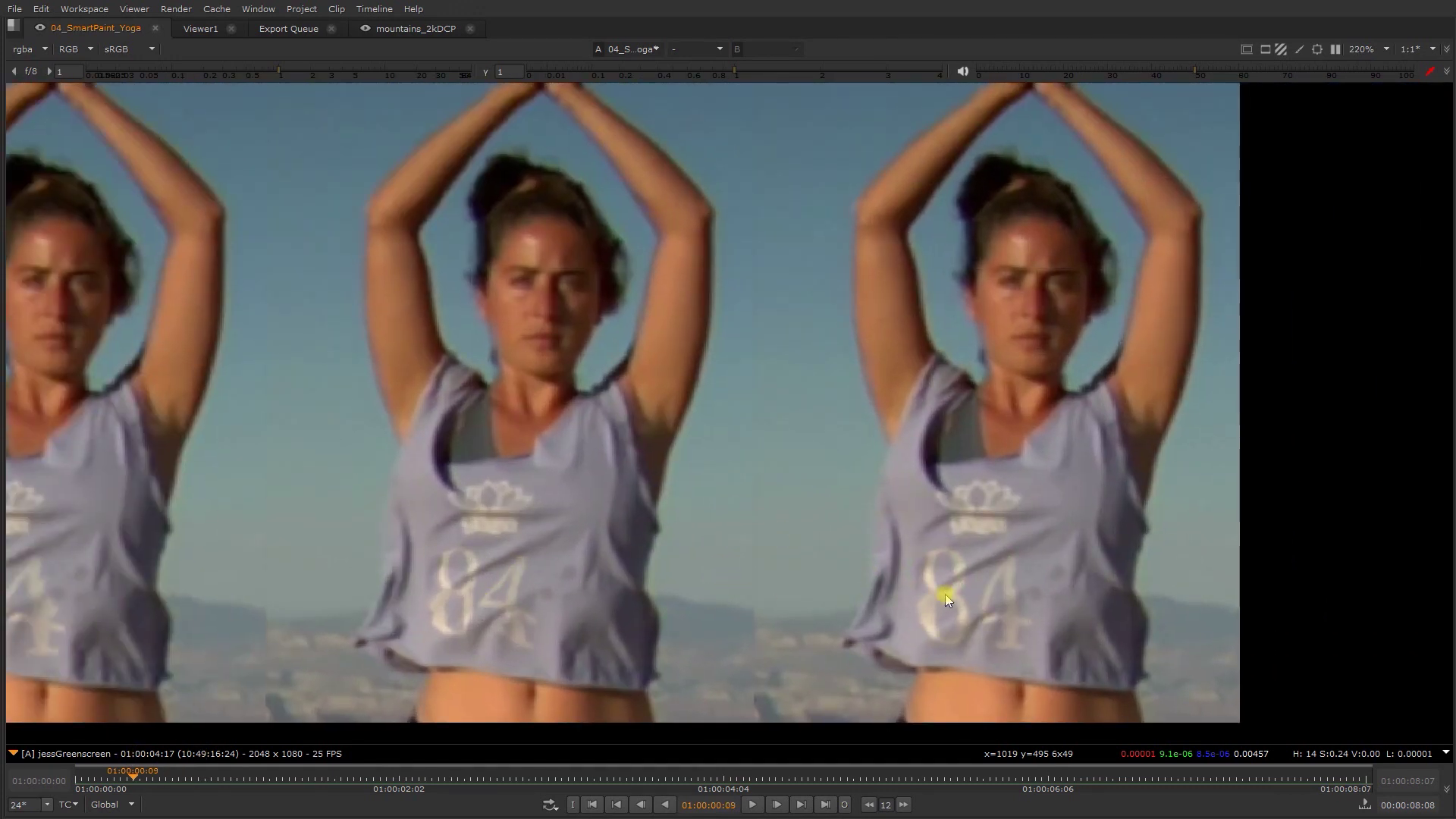
scroll(758, 653, down, 2)
- Scrub to about 01:00:01:18, restore the full layout and fit the contact sheet
drag(152, 768, 483, 782)
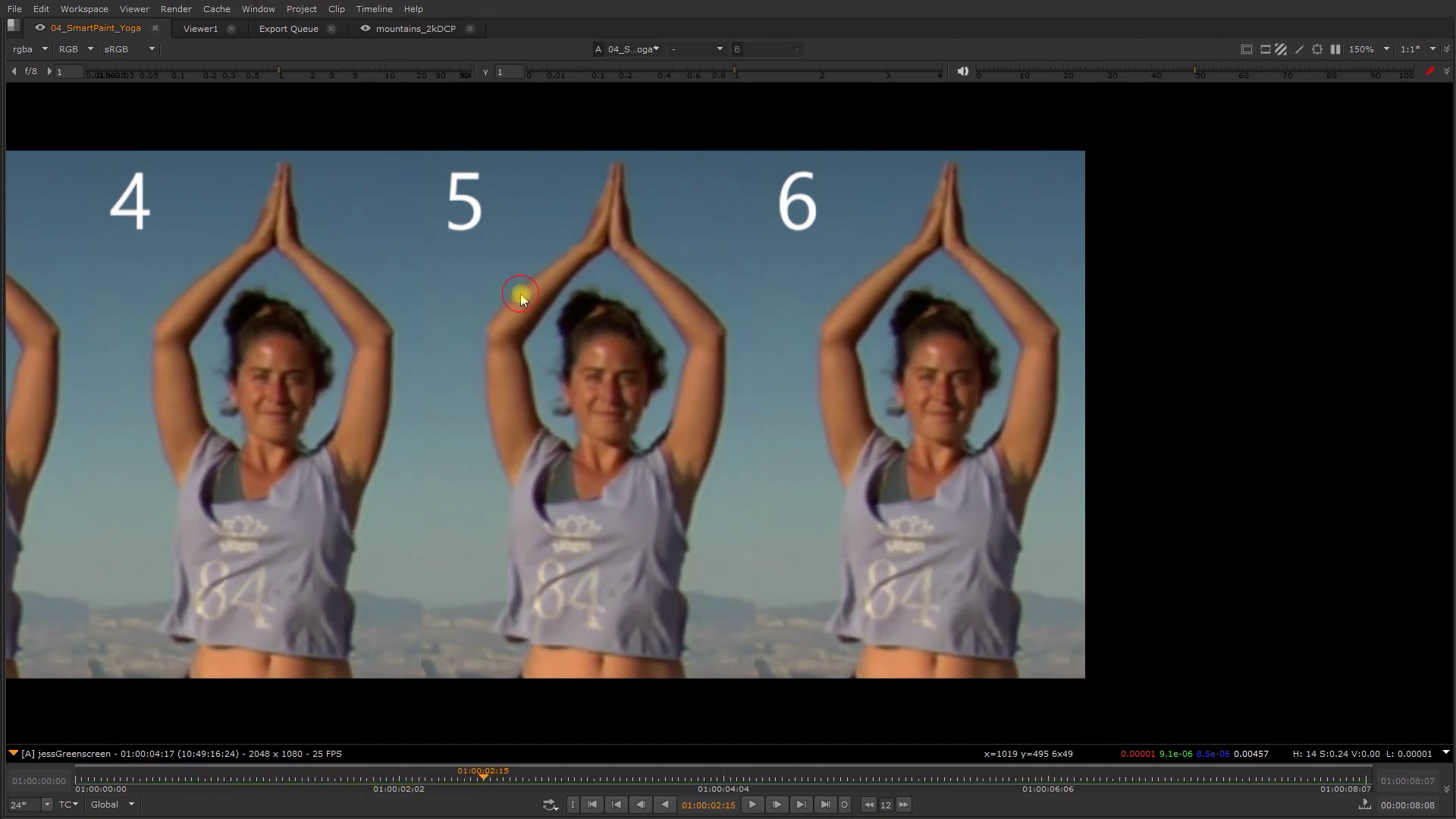
key(space)
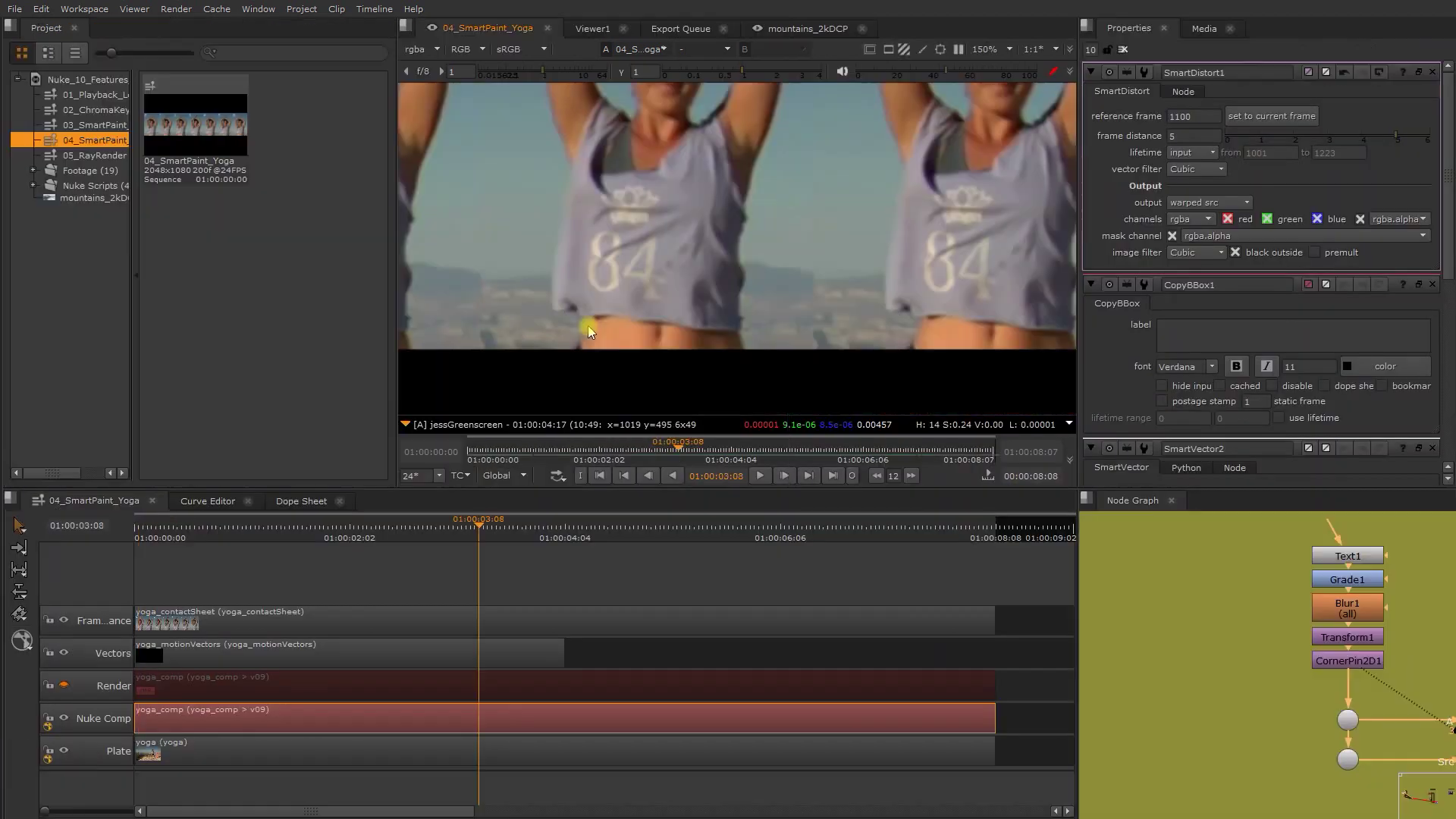
key(f)
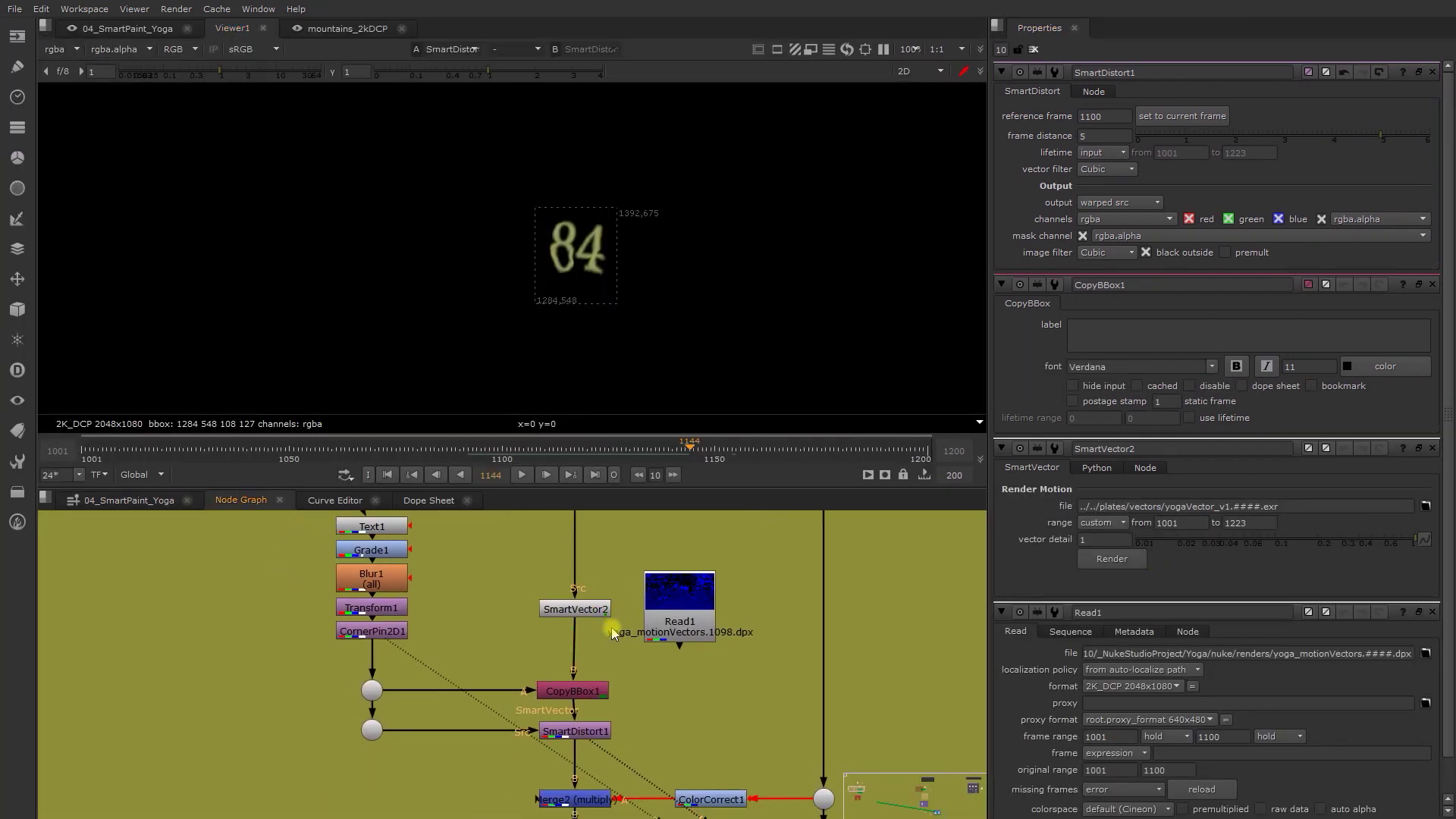
- View ColorCorrect1 and Merge2, with SmartDistort1 set as the second viewer input
scroll(598, 690, up, 5)
click(563, 679)
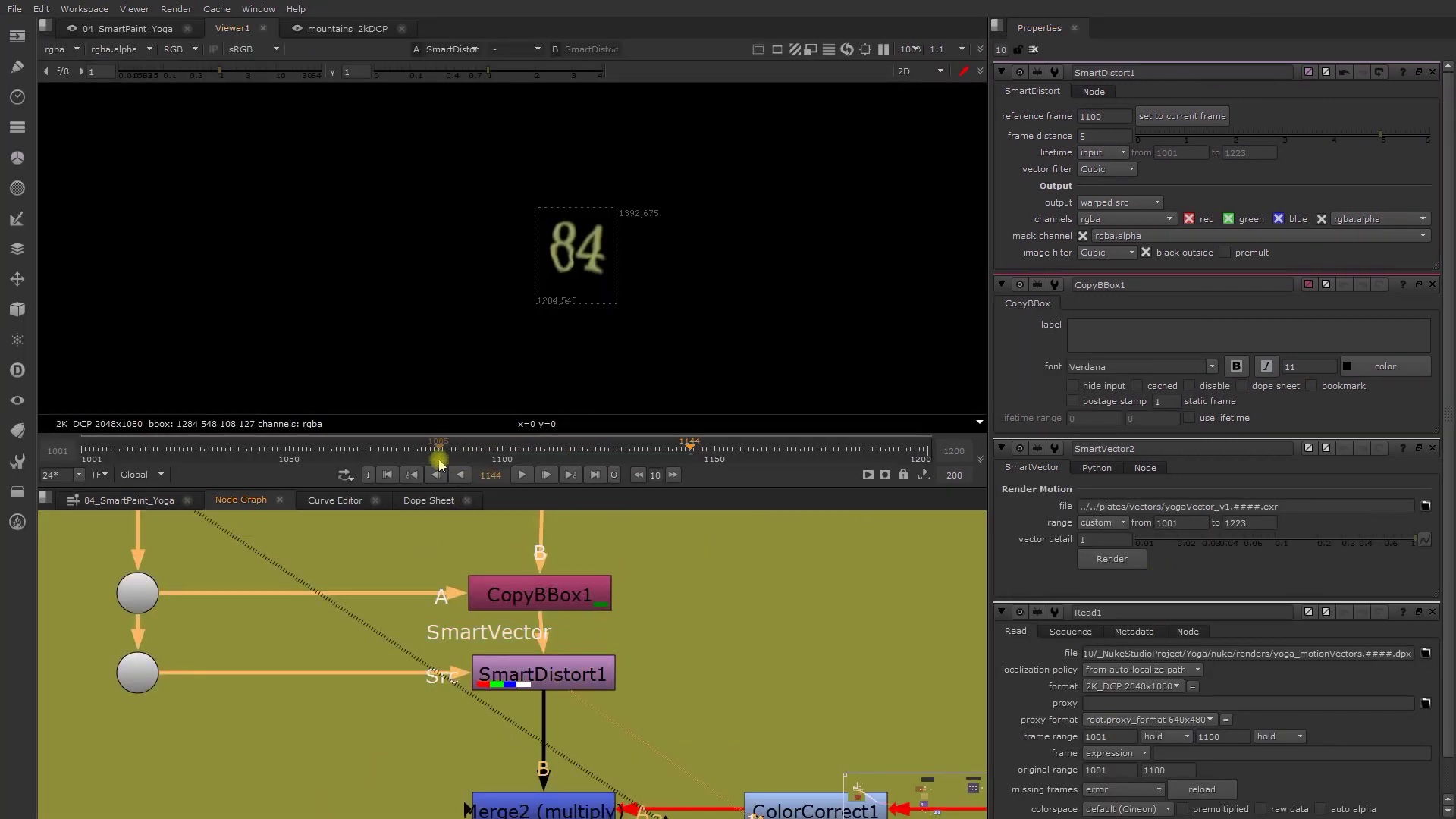
middle_drag(677, 674, 572, 631)
click(734, 772)
key(1)
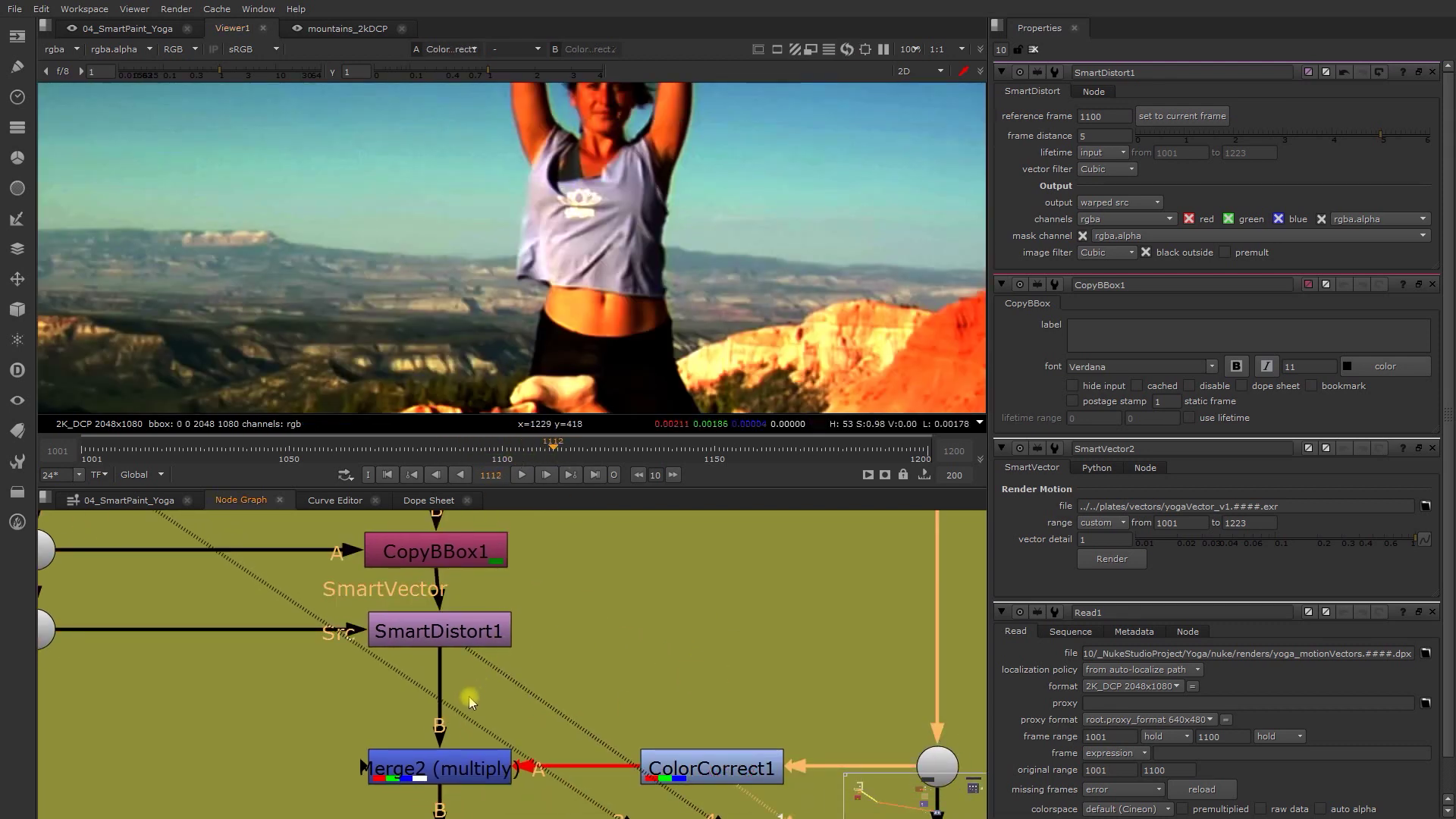
click(452, 772)
key(1)
key(2)
- View Merge1 and compare it against Dot1 wired into viewer input 2
scroll(596, 201, up, 3)
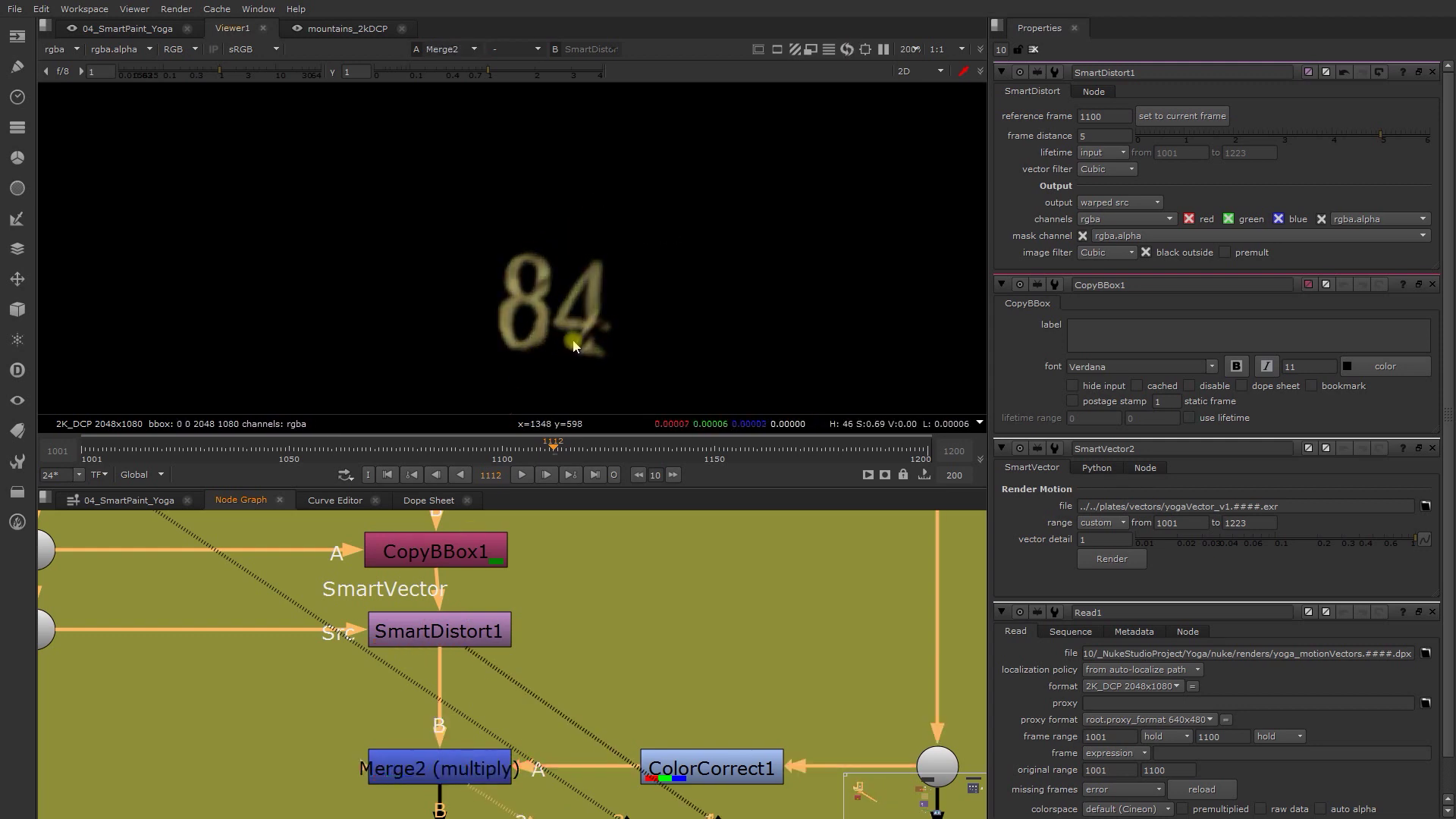
middle_drag(574, 345, 559, 314)
scroll(553, 608, down, 3)
scroll(537, 632, down, 5)
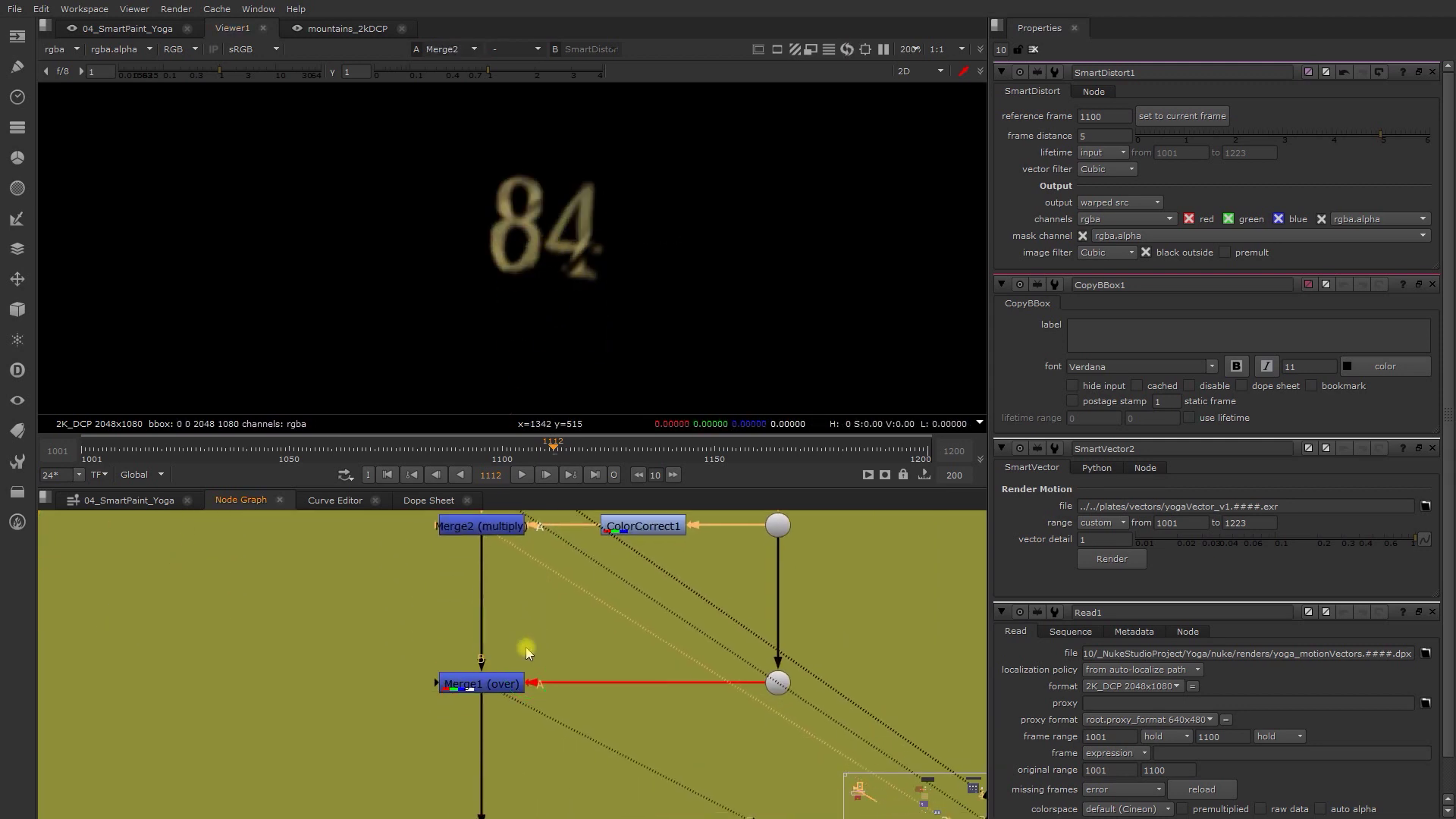
scroll(523, 654, up, 3)
click(504, 700)
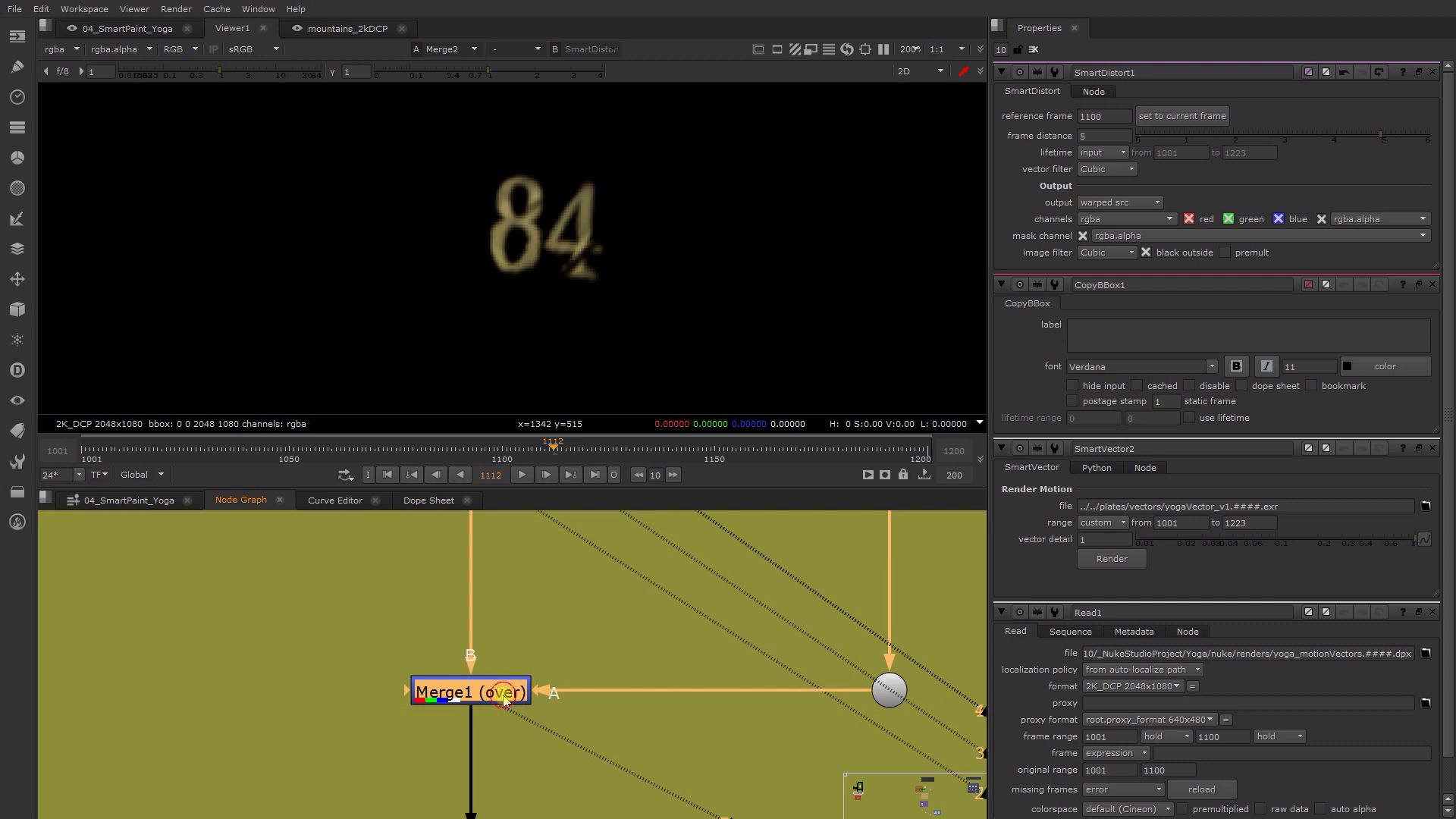
key(1)
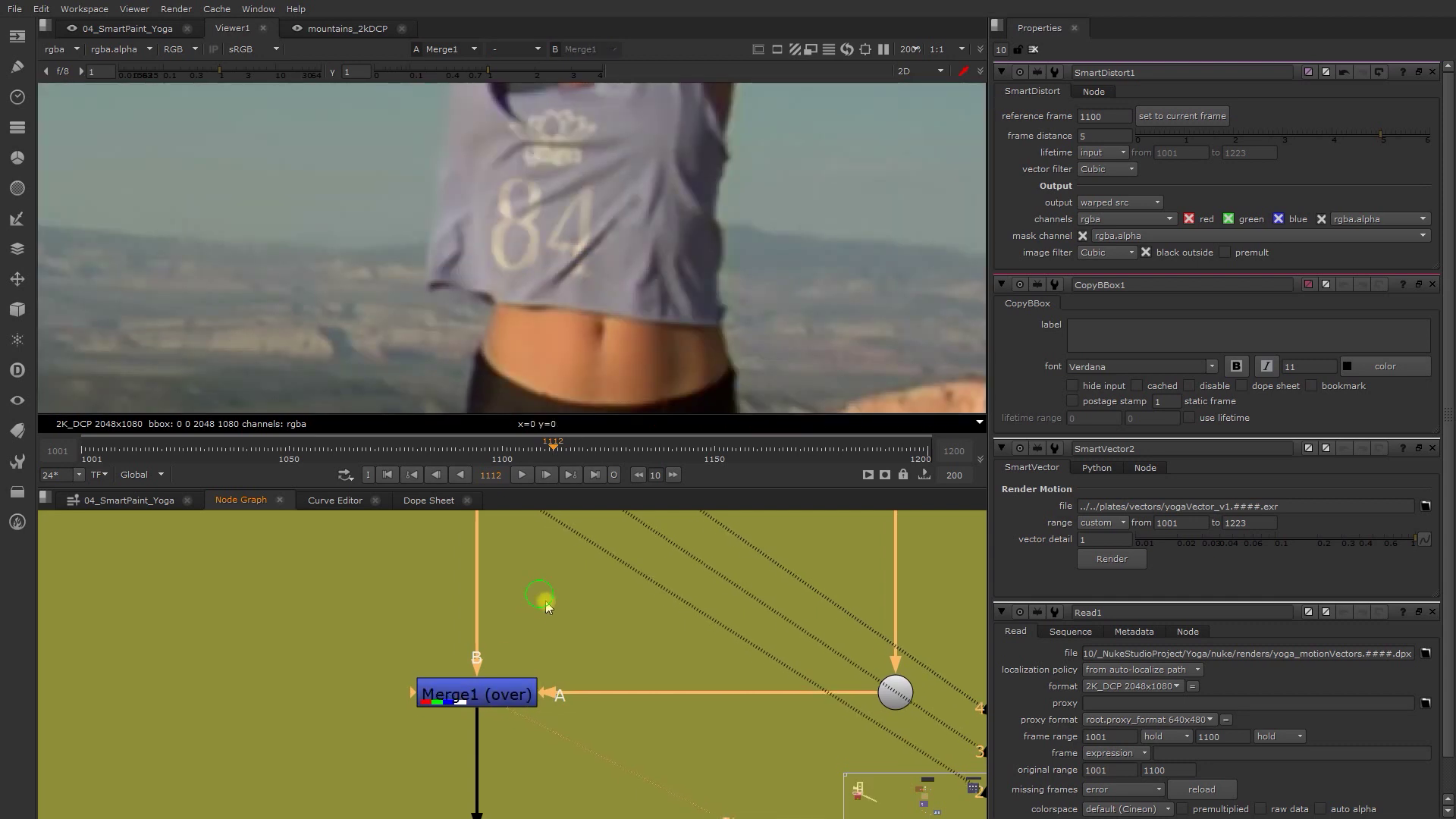
middle_drag(546, 605, 553, 628)
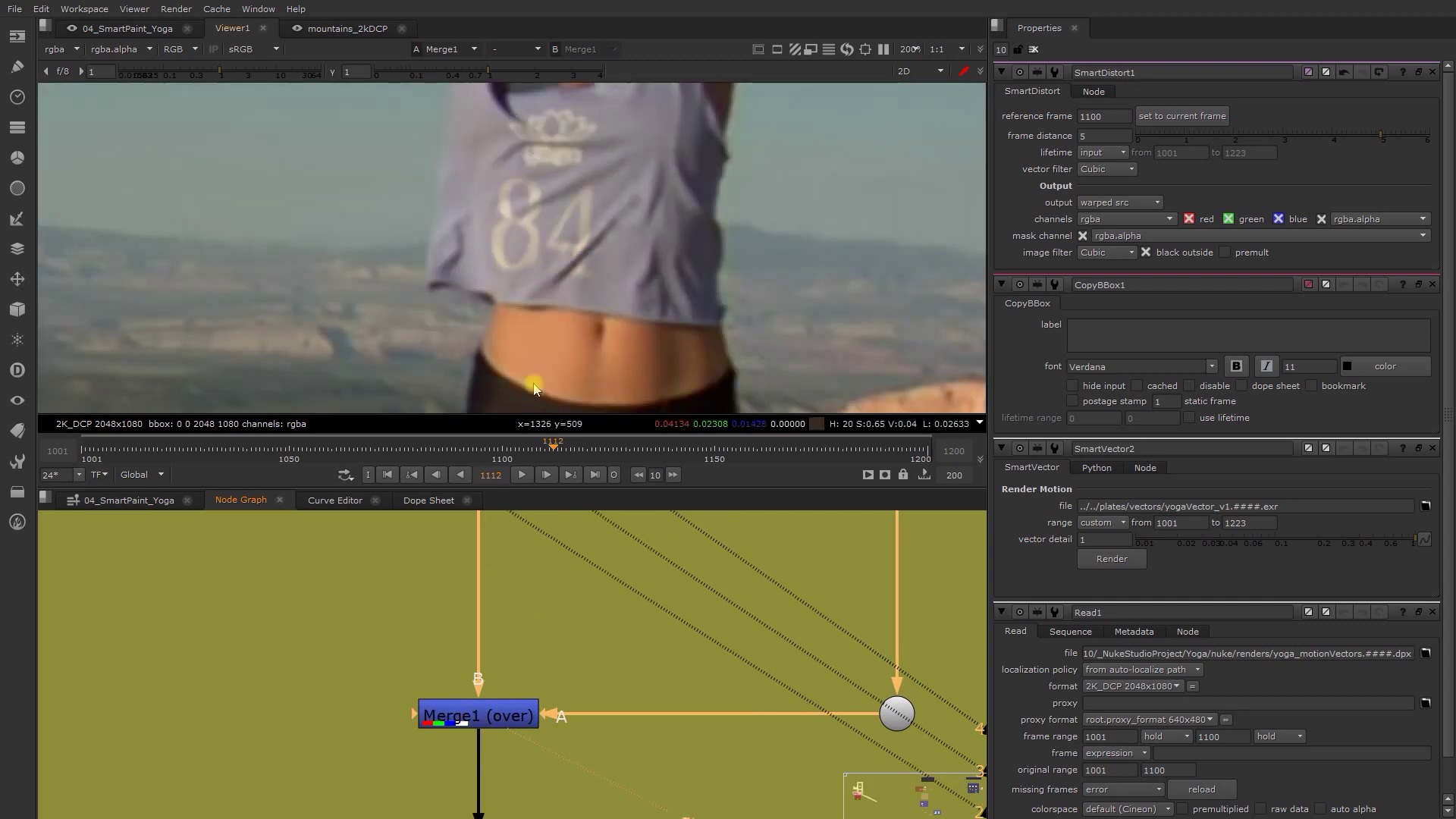
click(907, 707)
key(2)
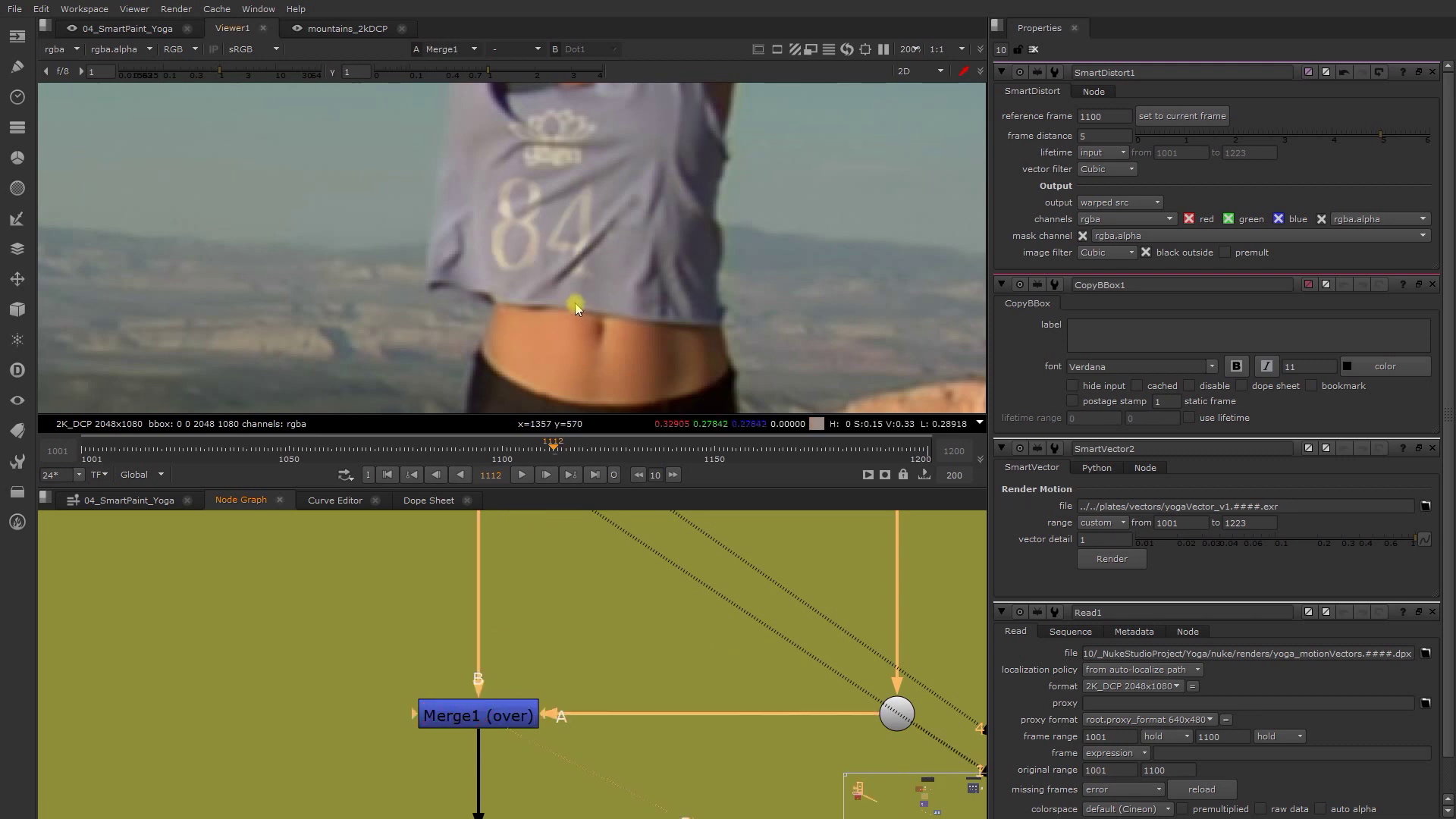
key(2)
key(1)
- Play the yoga comp while zooming the viewer, jumping back to an earlier frame
key(l)
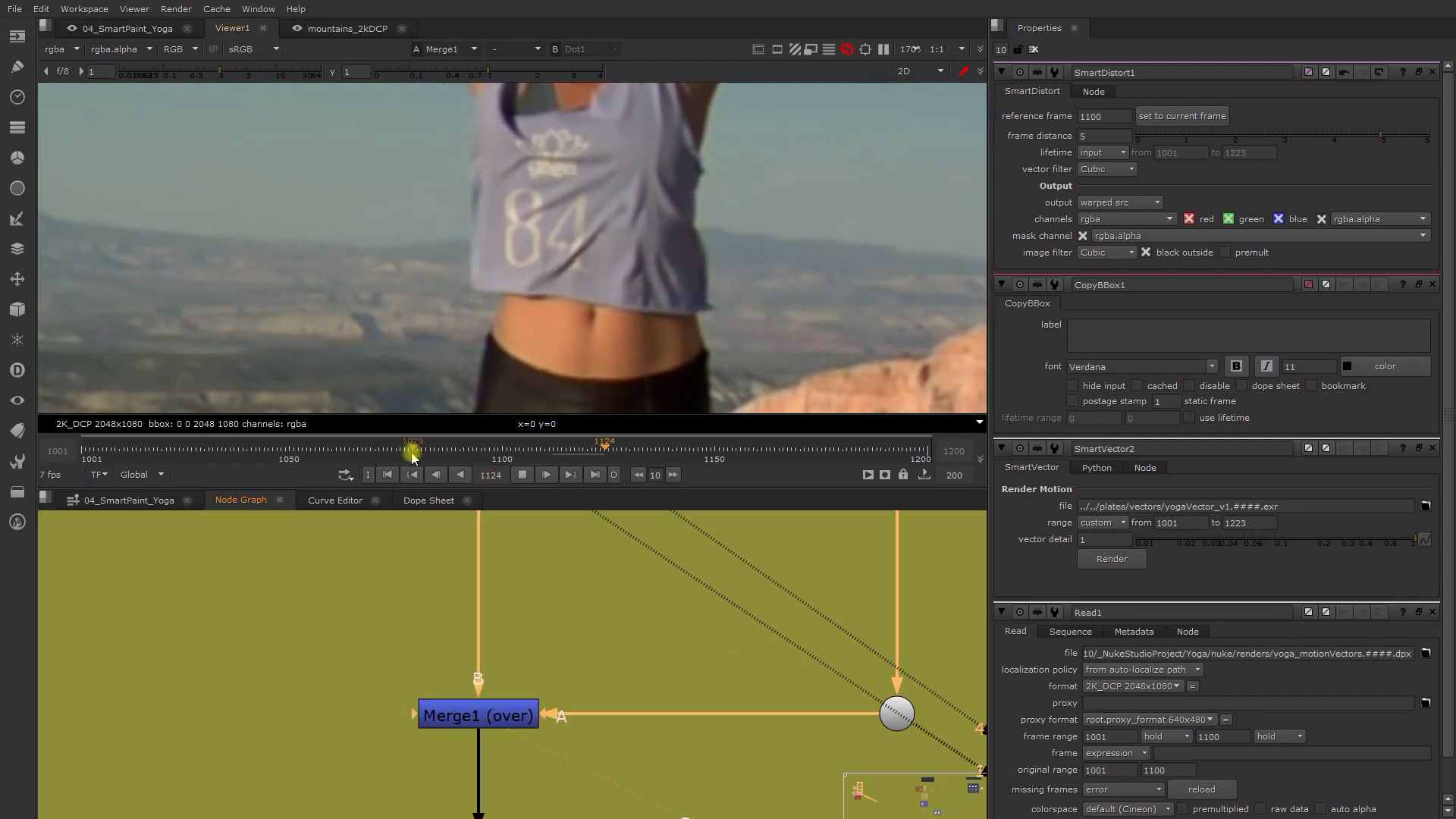
scroll(557, 237, down, 3)
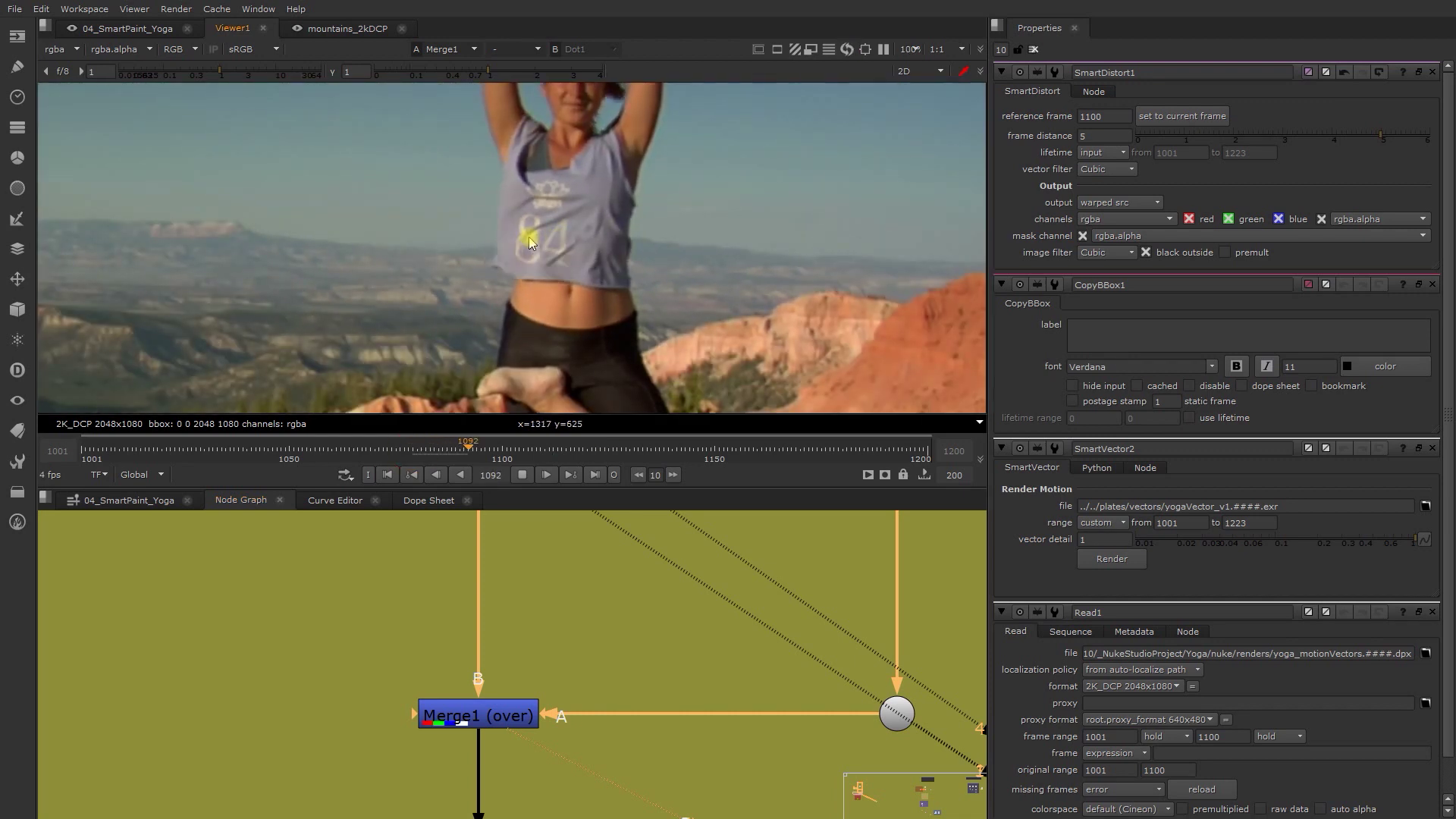
scroll(587, 573, down, 8)
scroll(589, 589, up, 6)
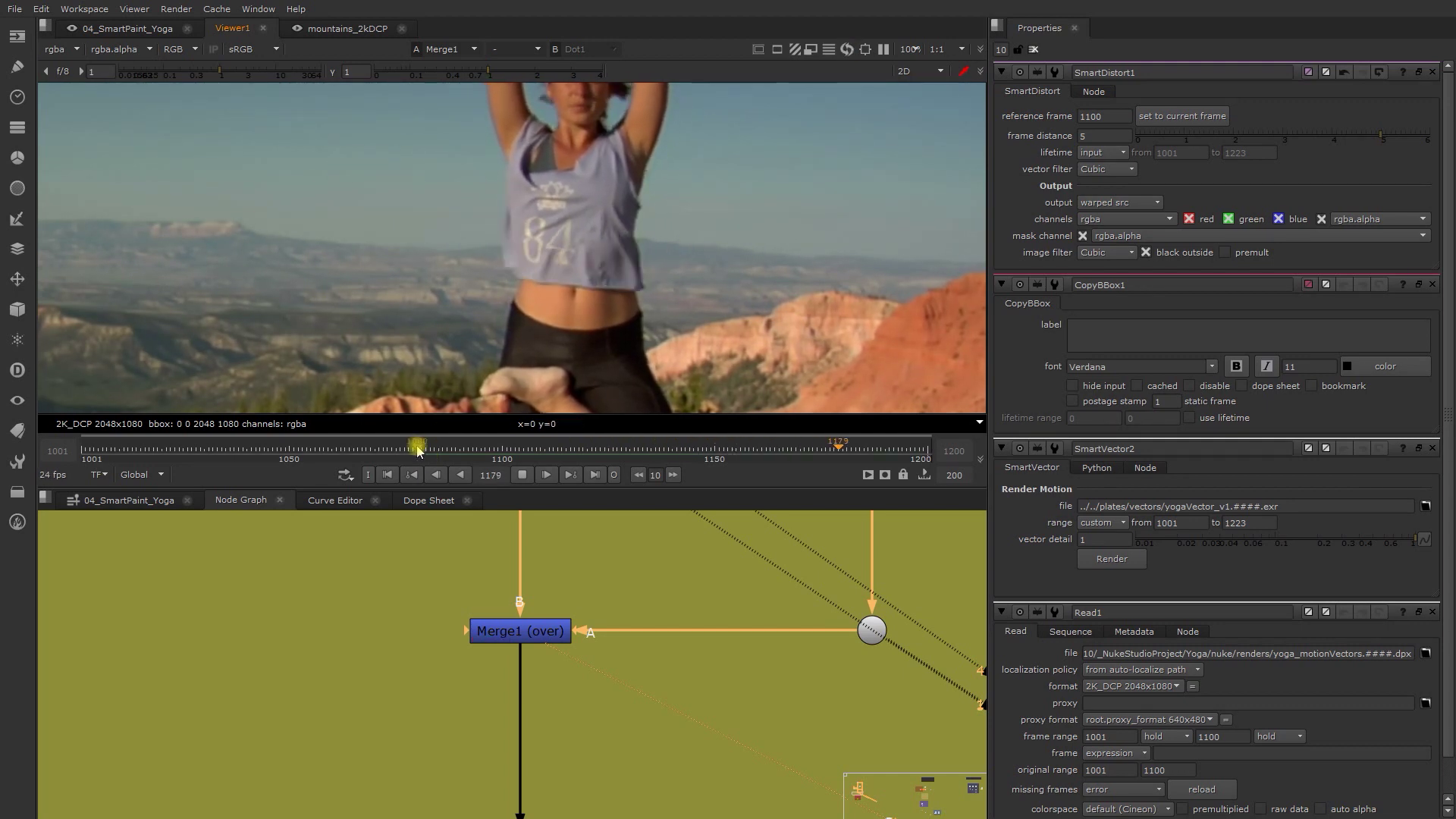
scroll(550, 250, up, 3)
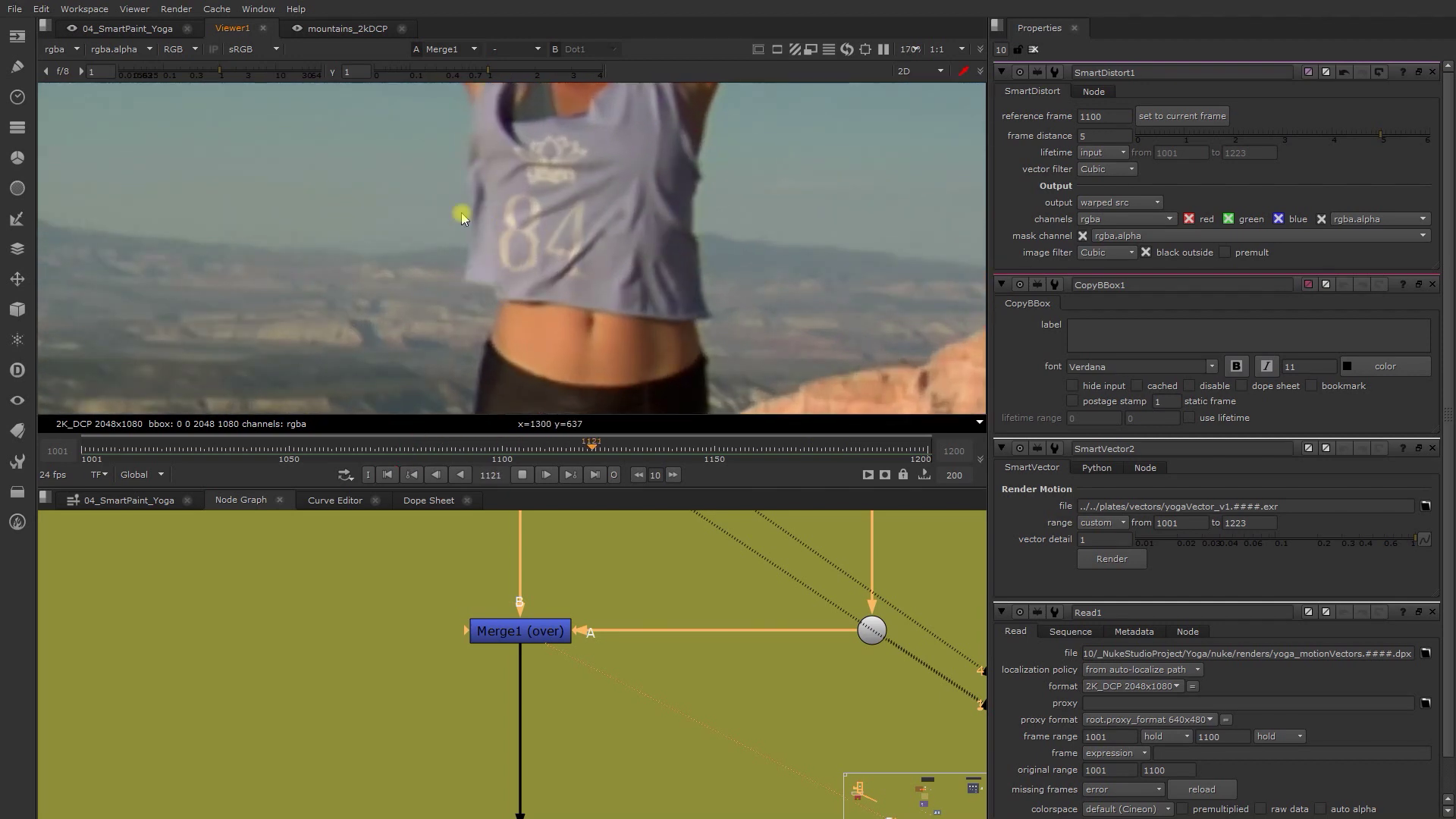
click(370, 455)
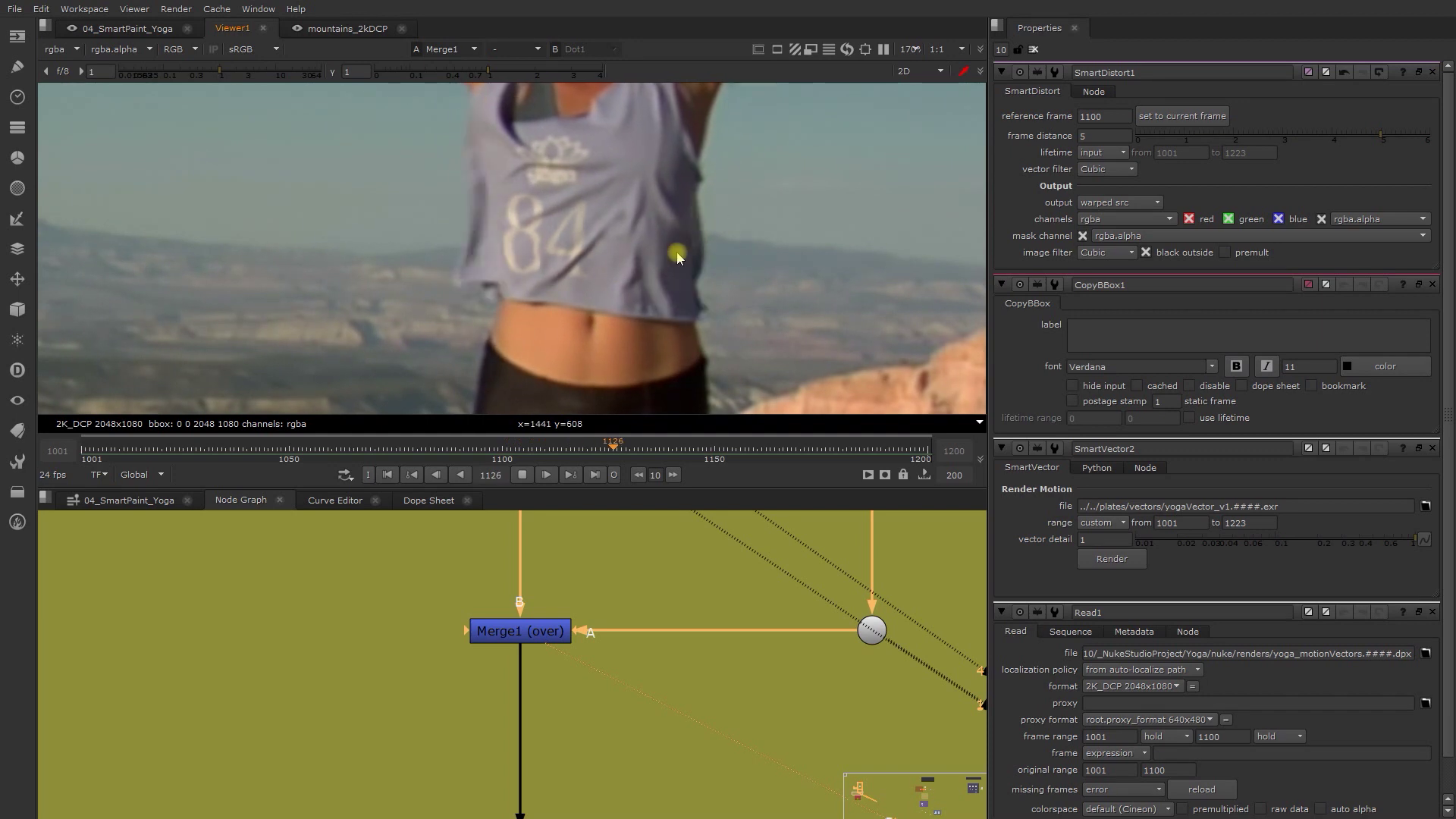
scroll(677, 254, down, 4)
scroll(678, 256, down, 2)
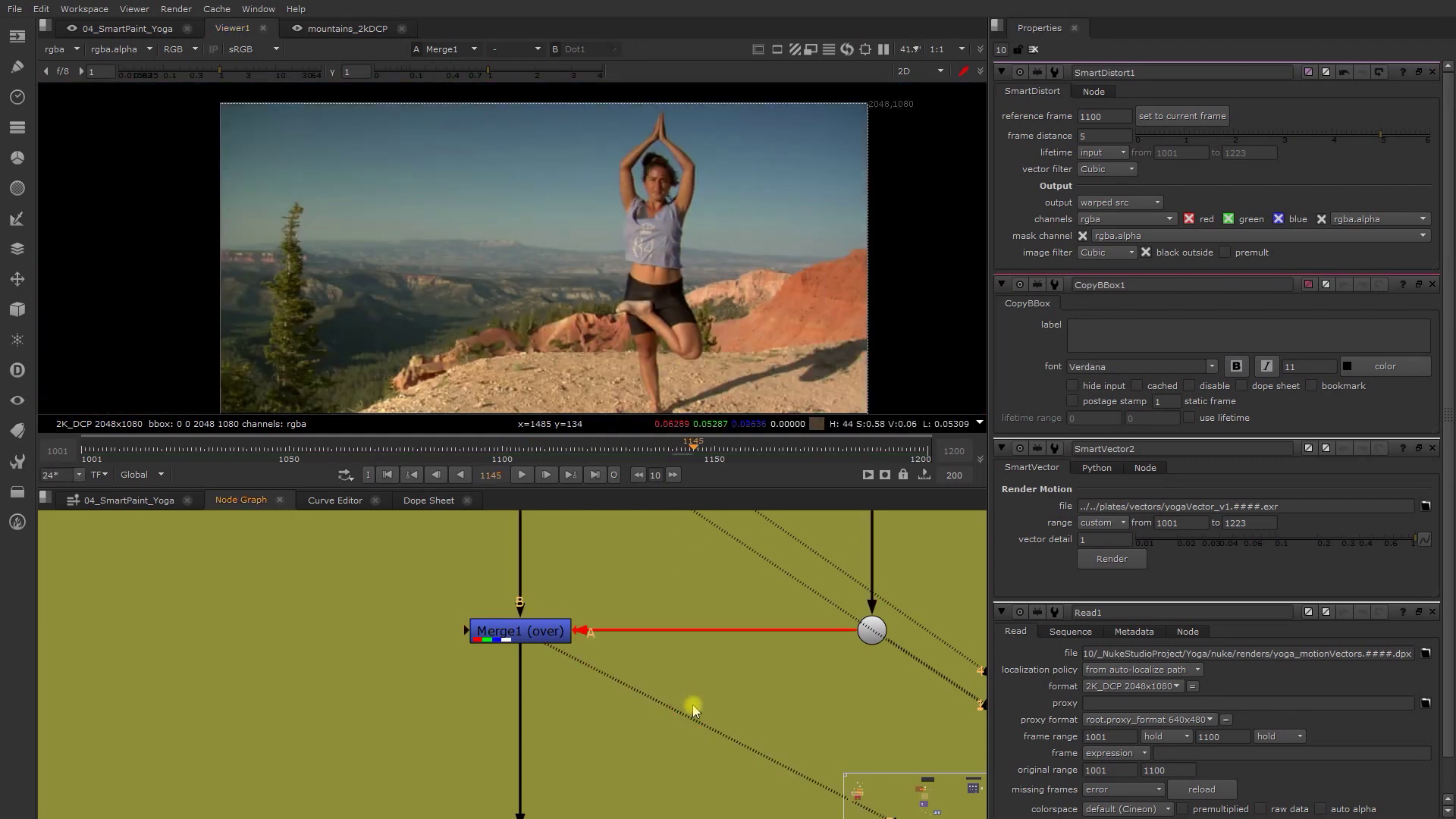
scroll(694, 709, down, 5)
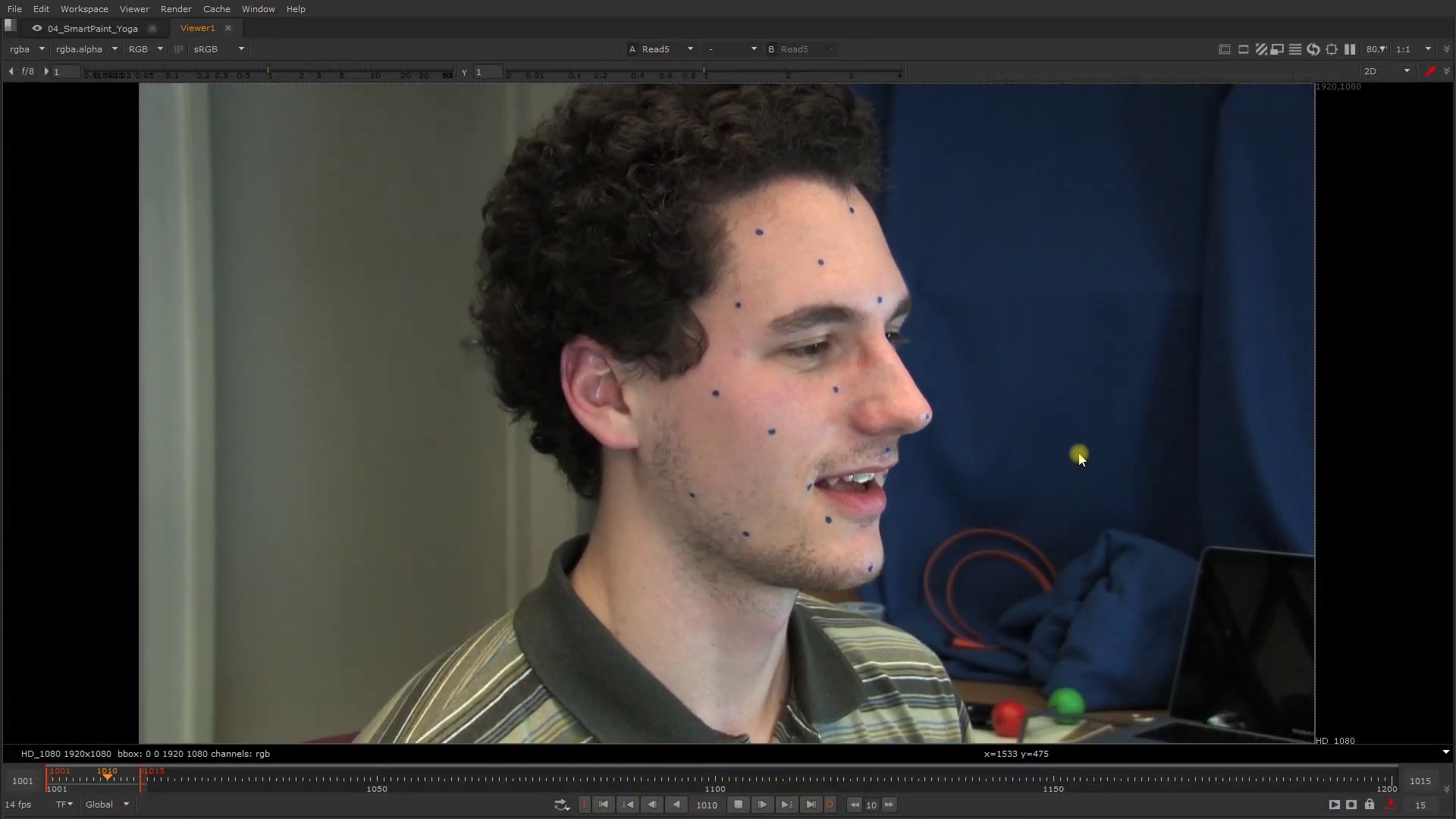
- Restore the node graph beside the viewer and open SmartVector1's settings
scroll(877, 440, up, 4)
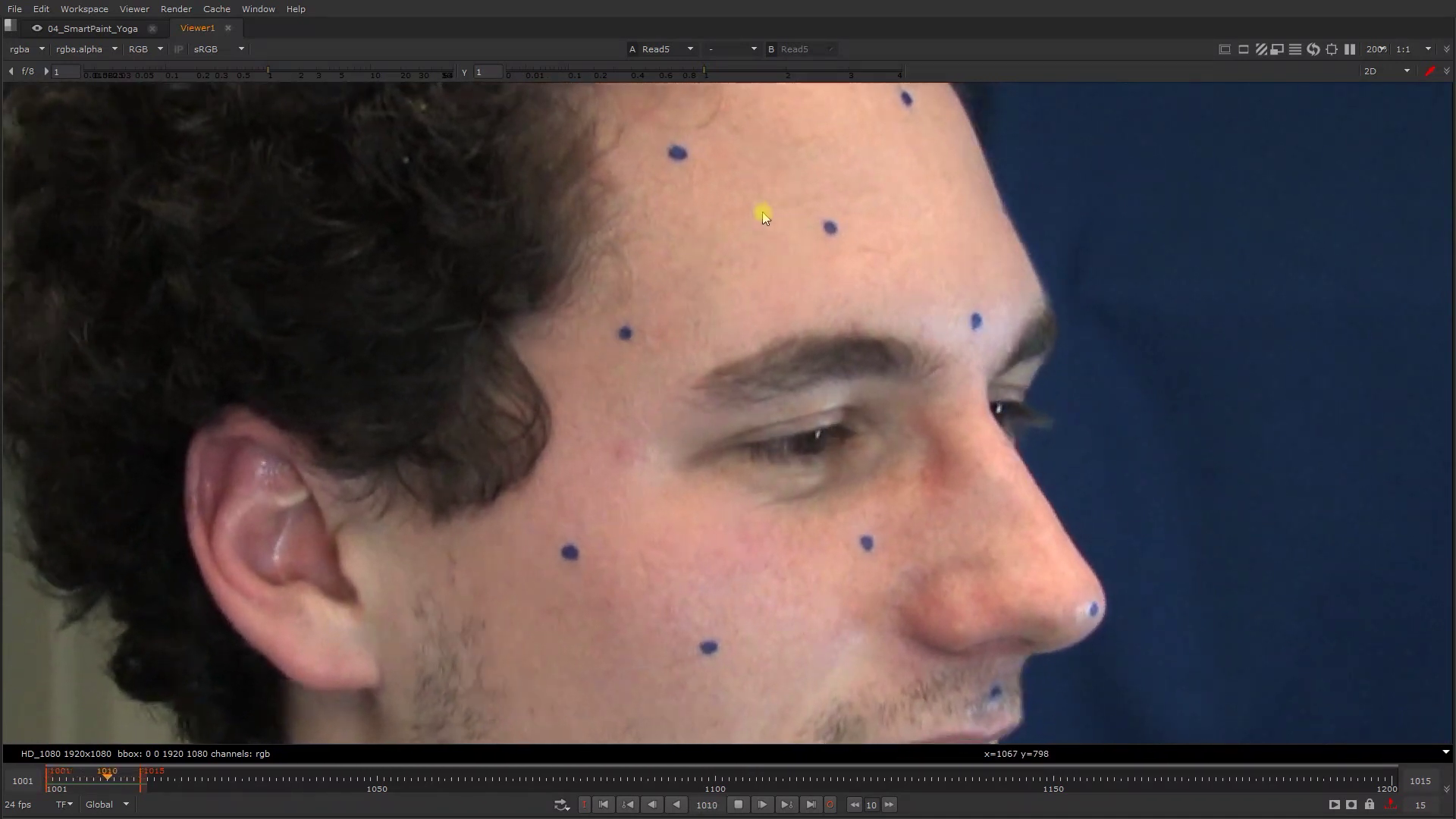
scroll(743, 408, down, 3)
key(space)
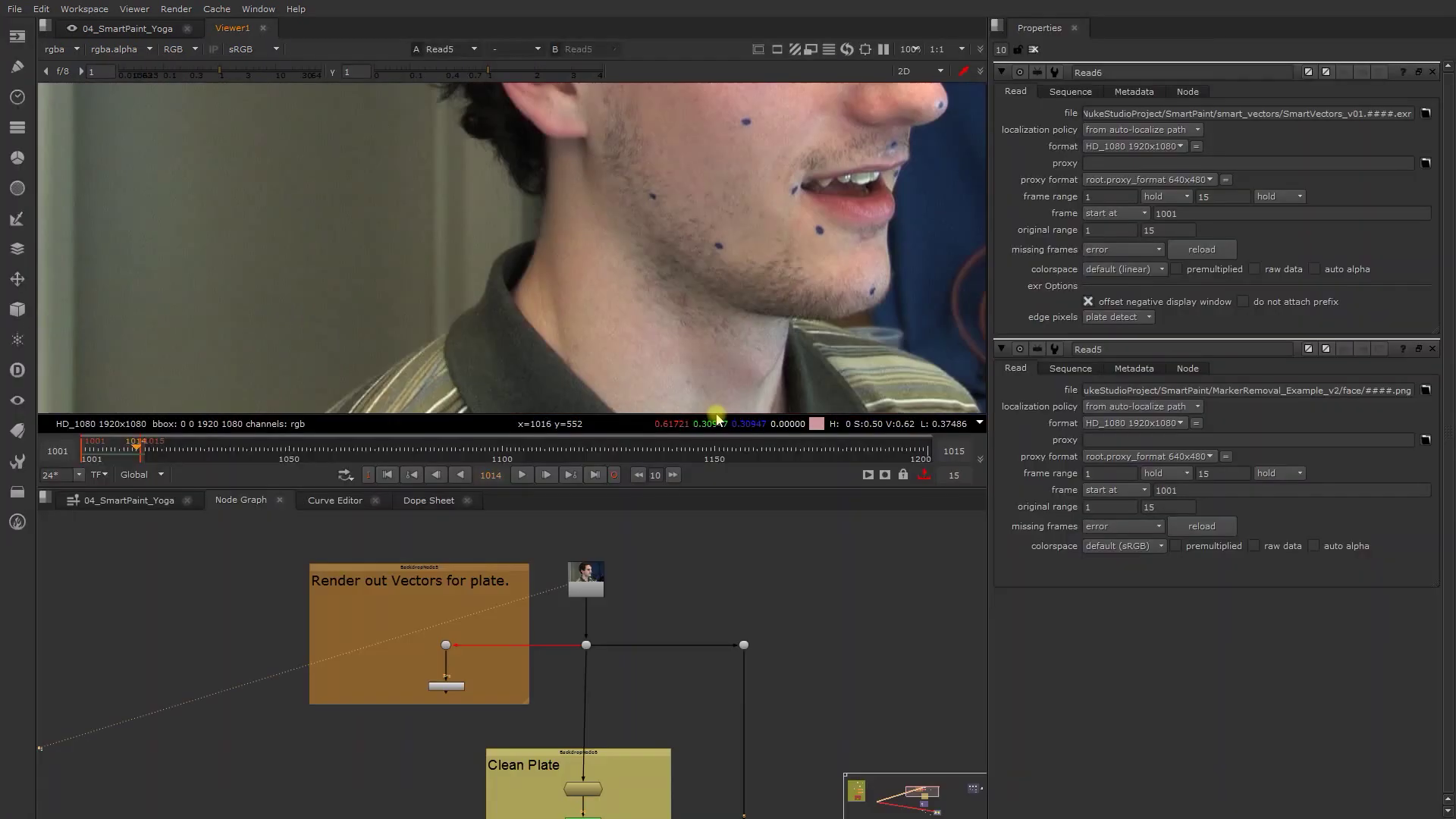
scroll(546, 630, up, 5)
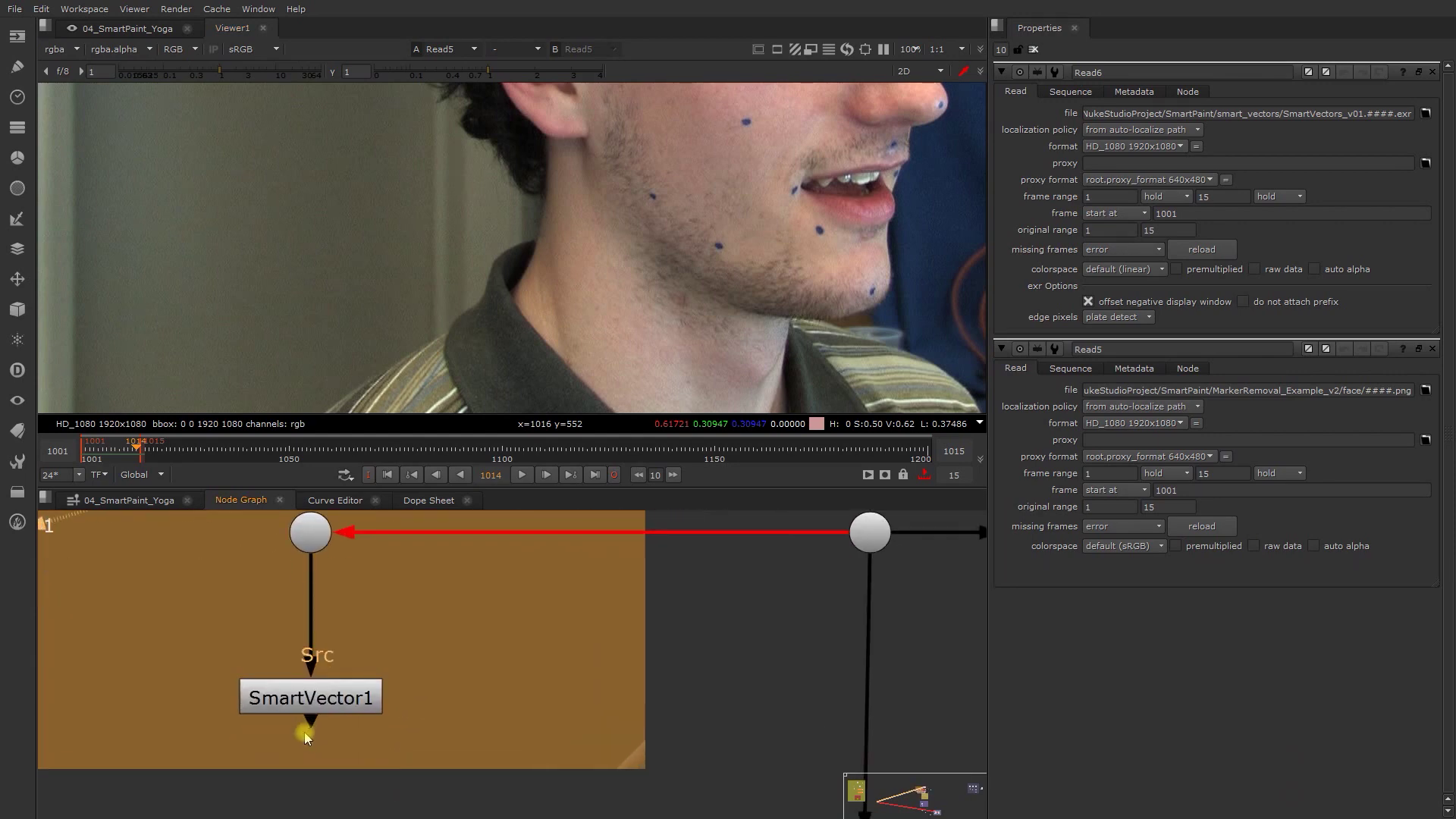
double_click(314, 706)
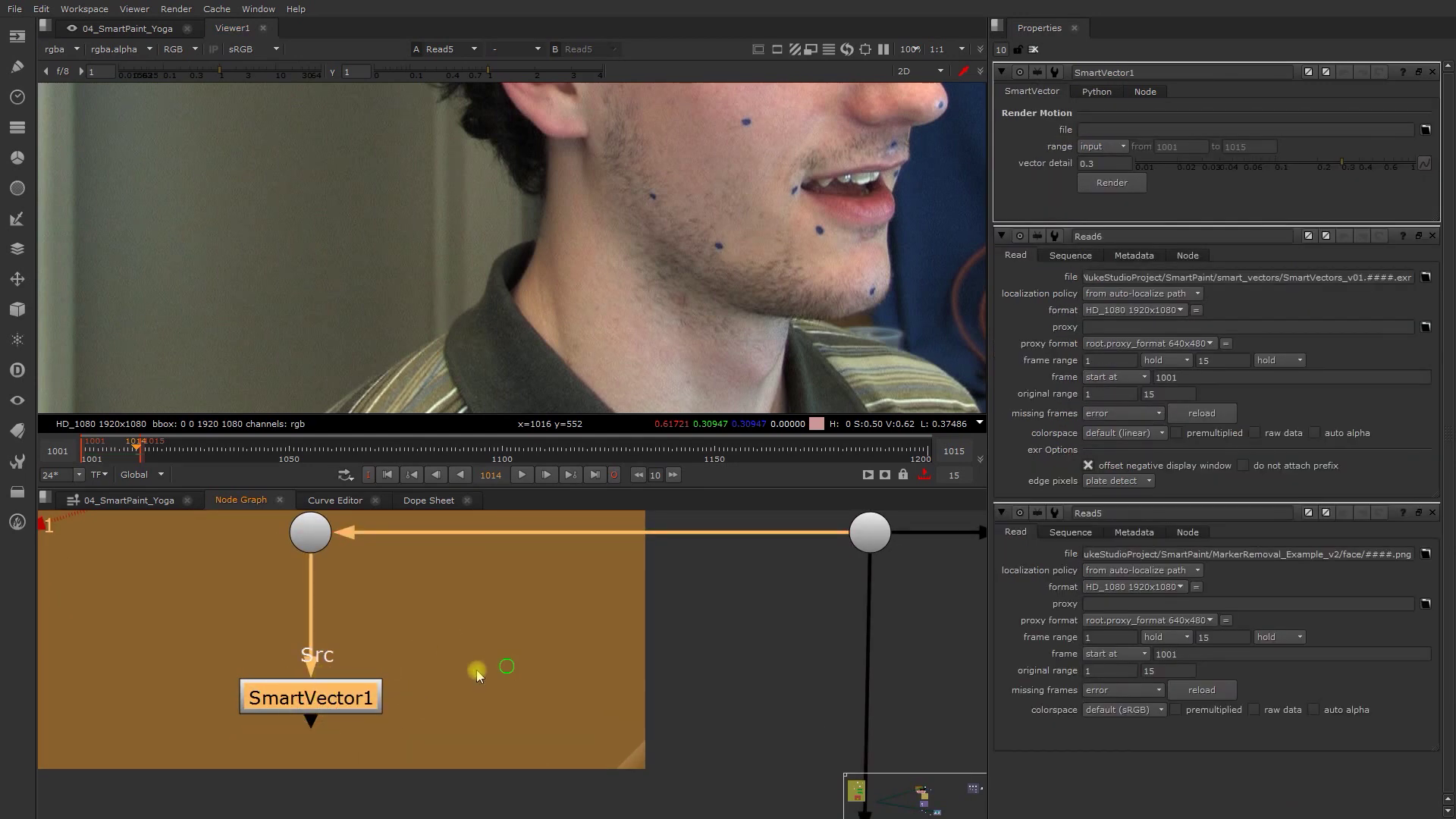
scroll(507, 666, down, 3)
- View FrameHold1 in the Clean Plate group, stop at frame 1004, and show Erode2's alpha matte
middle_drag(445, 768, 447, 620)
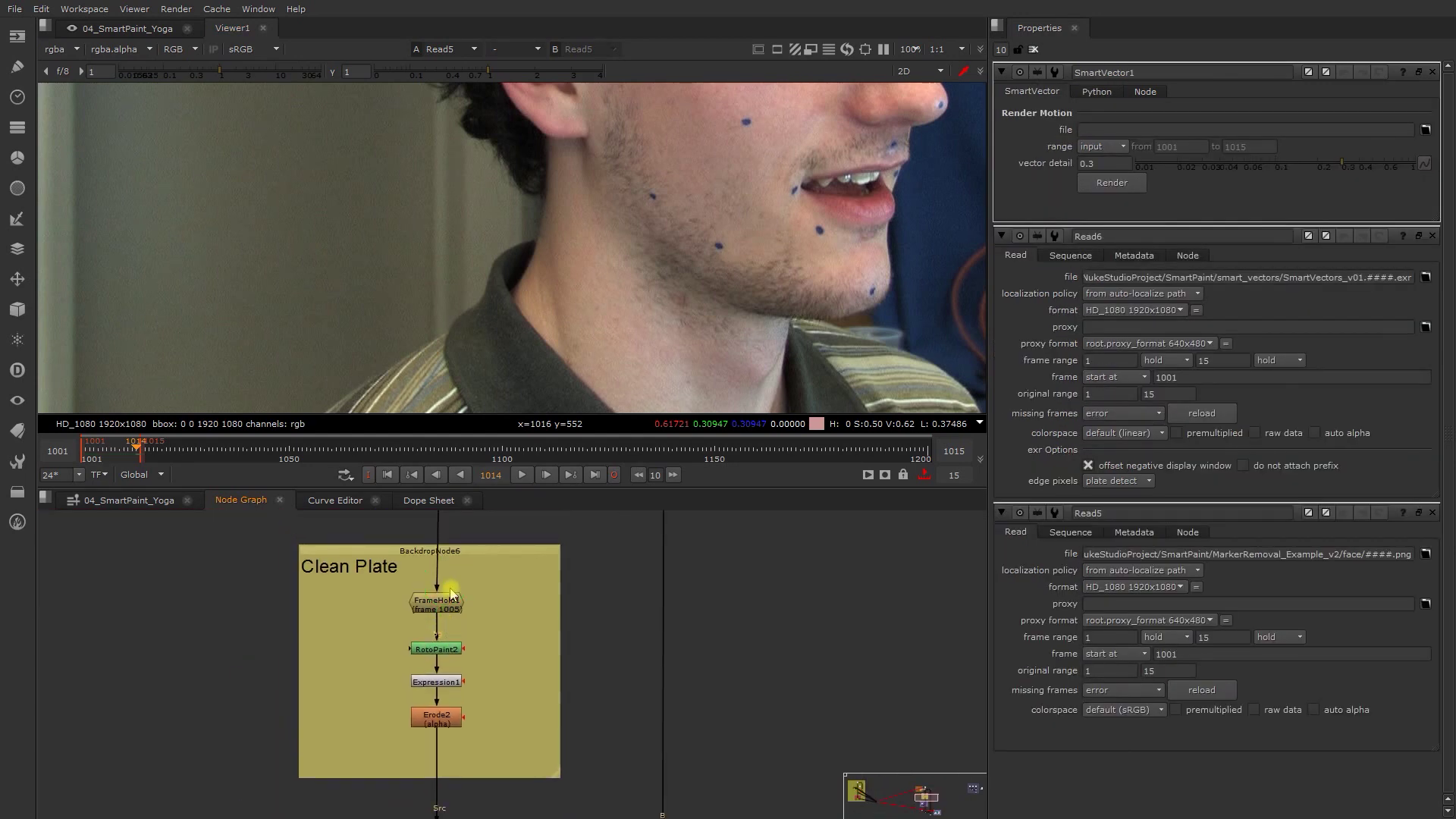
scroll(448, 620, up, 4)
key(1)
scroll(452, 624, down, 4)
scroll(596, 293, down, 3)
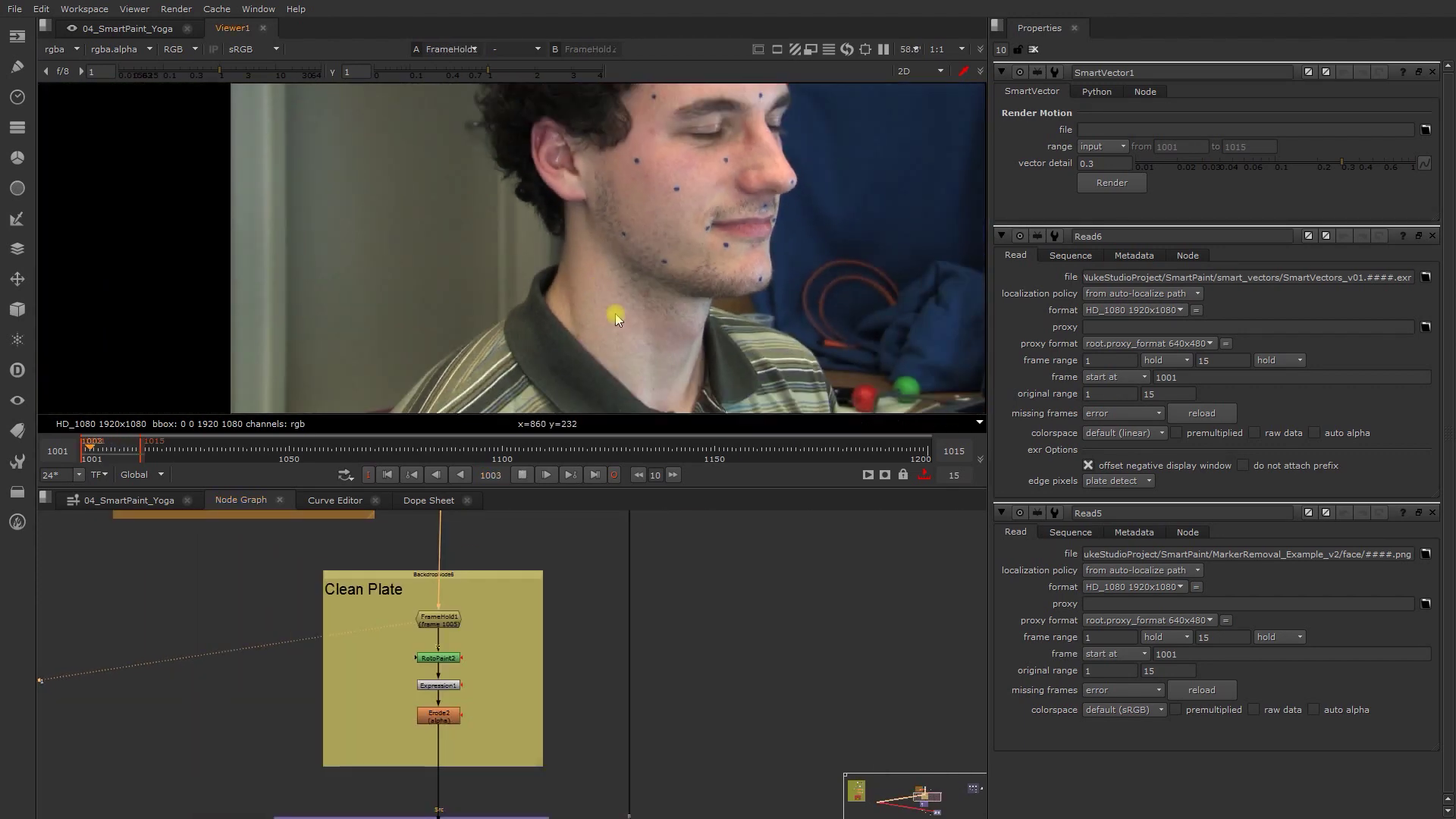
key(k)
scroll(666, 231, up, 4)
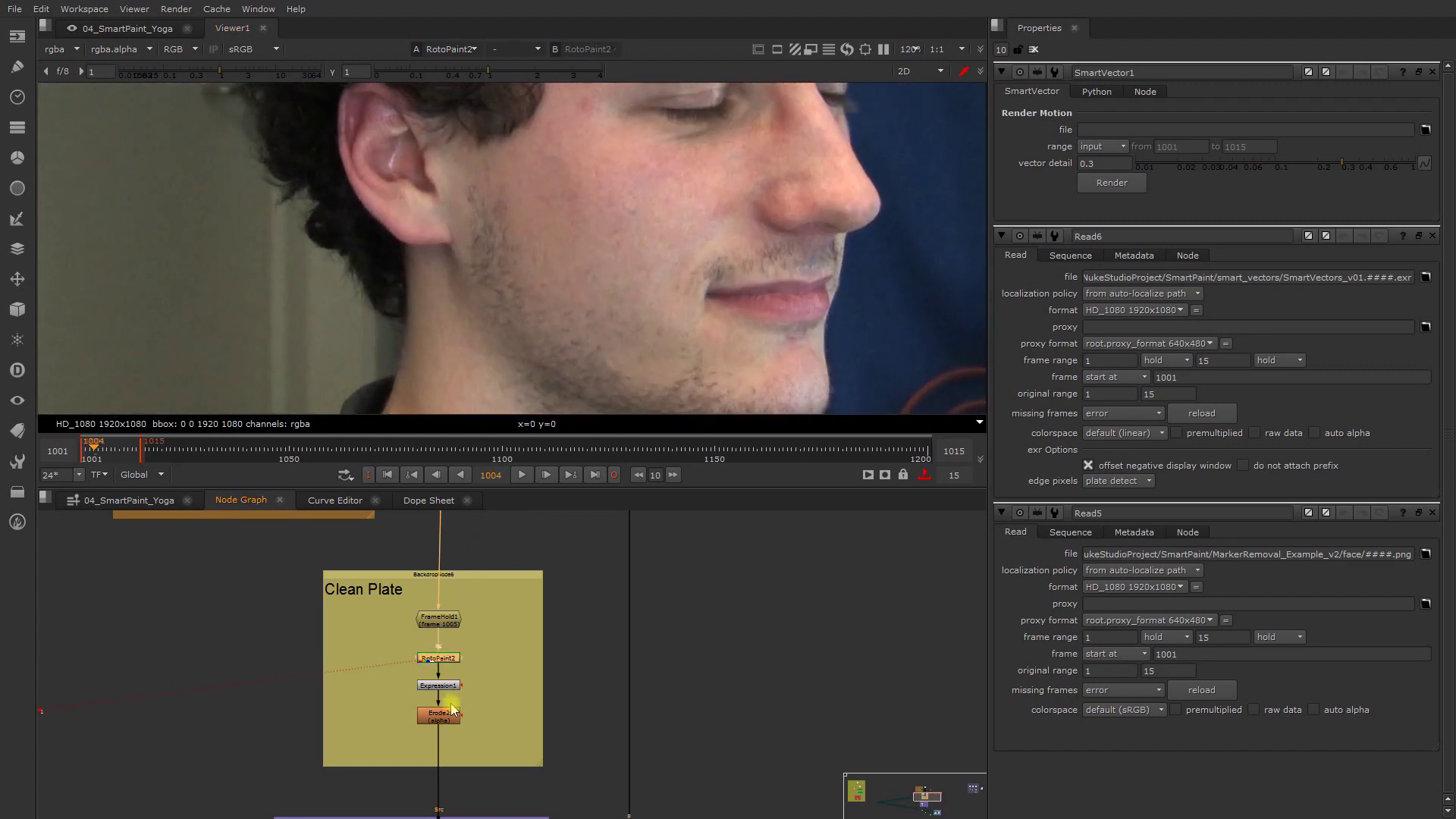
scroll(452, 709, up, 2)
key(a)
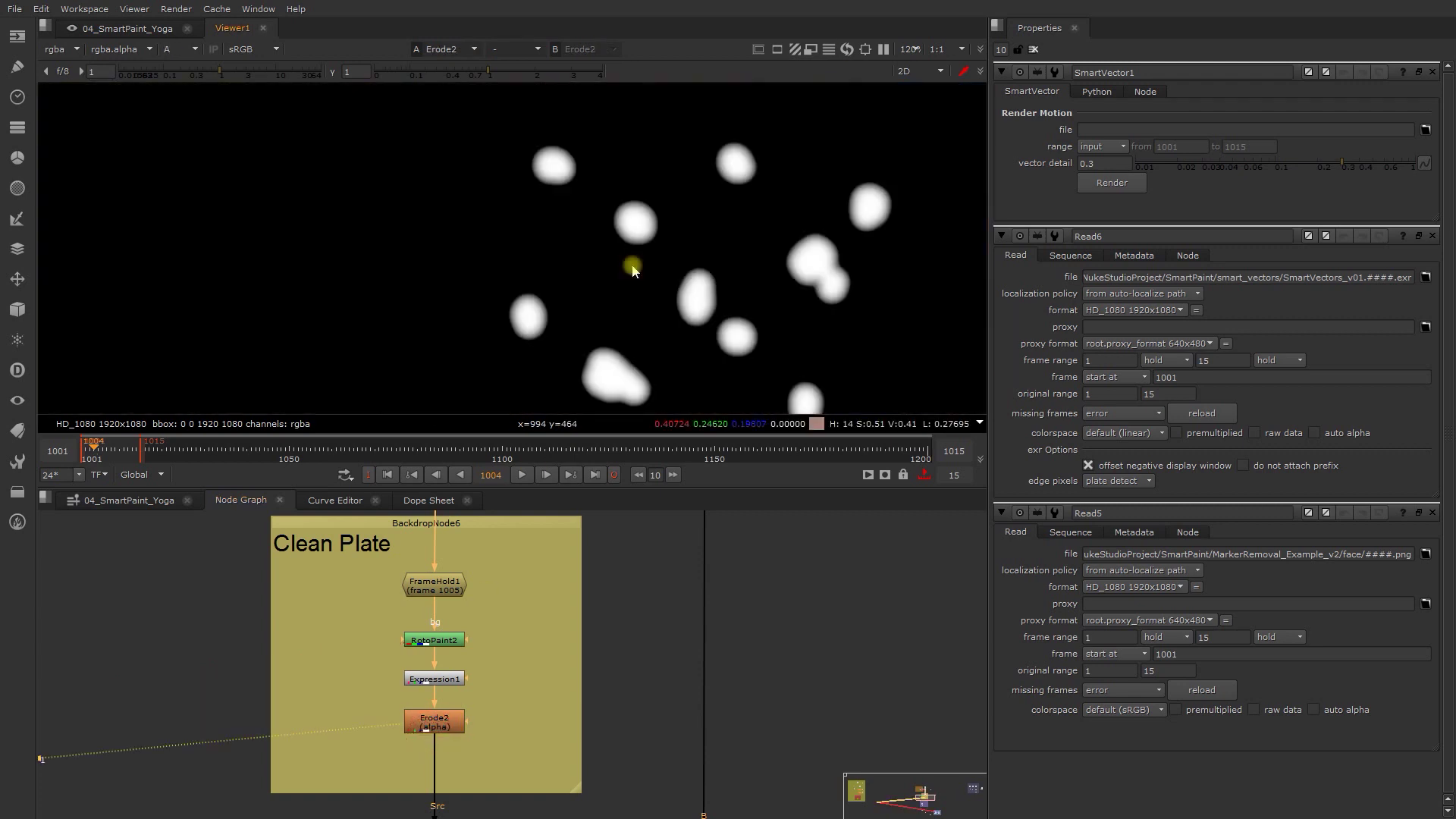
scroll(530, 657, down, 3)
scroll(457, 716, up, 2)
- View Read6, switching the displayed layer to smartpaint and back to rgba
middle_drag(493, 747, 482, 608)
scroll(481, 618, up, 3)
click(383, 630)
key(1)
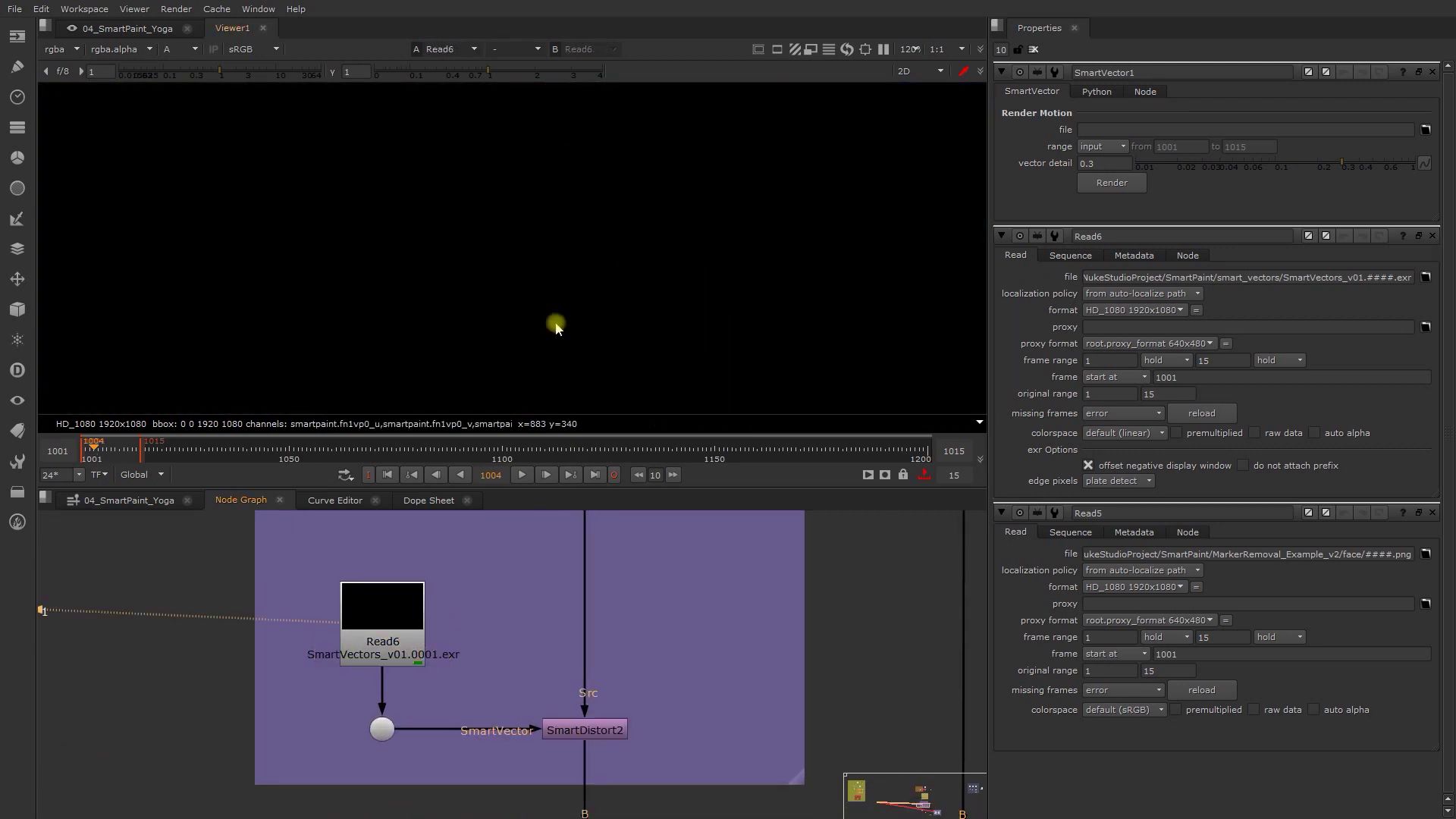
click(59, 50)
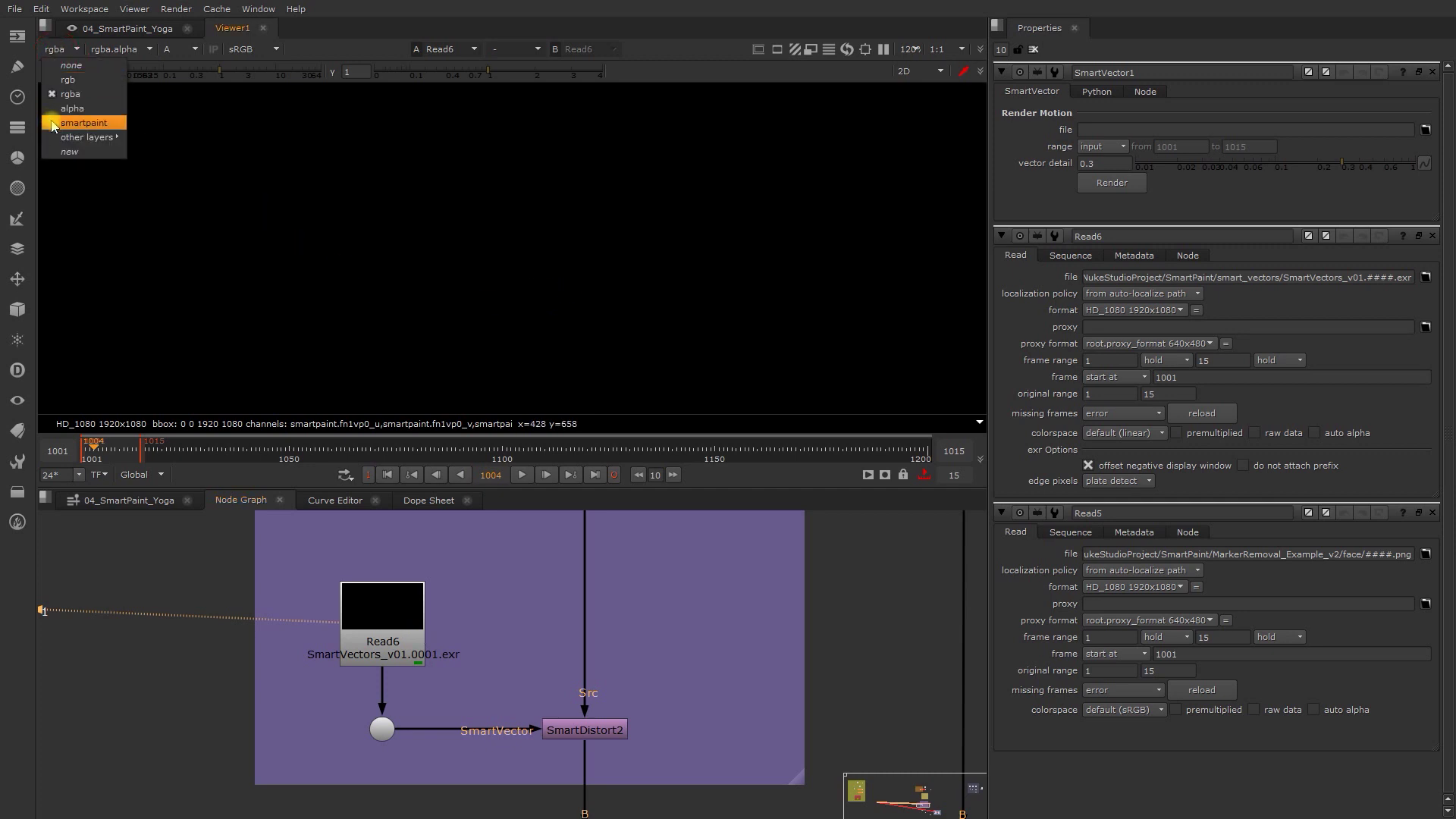
click(53, 123)
click(70, 51)
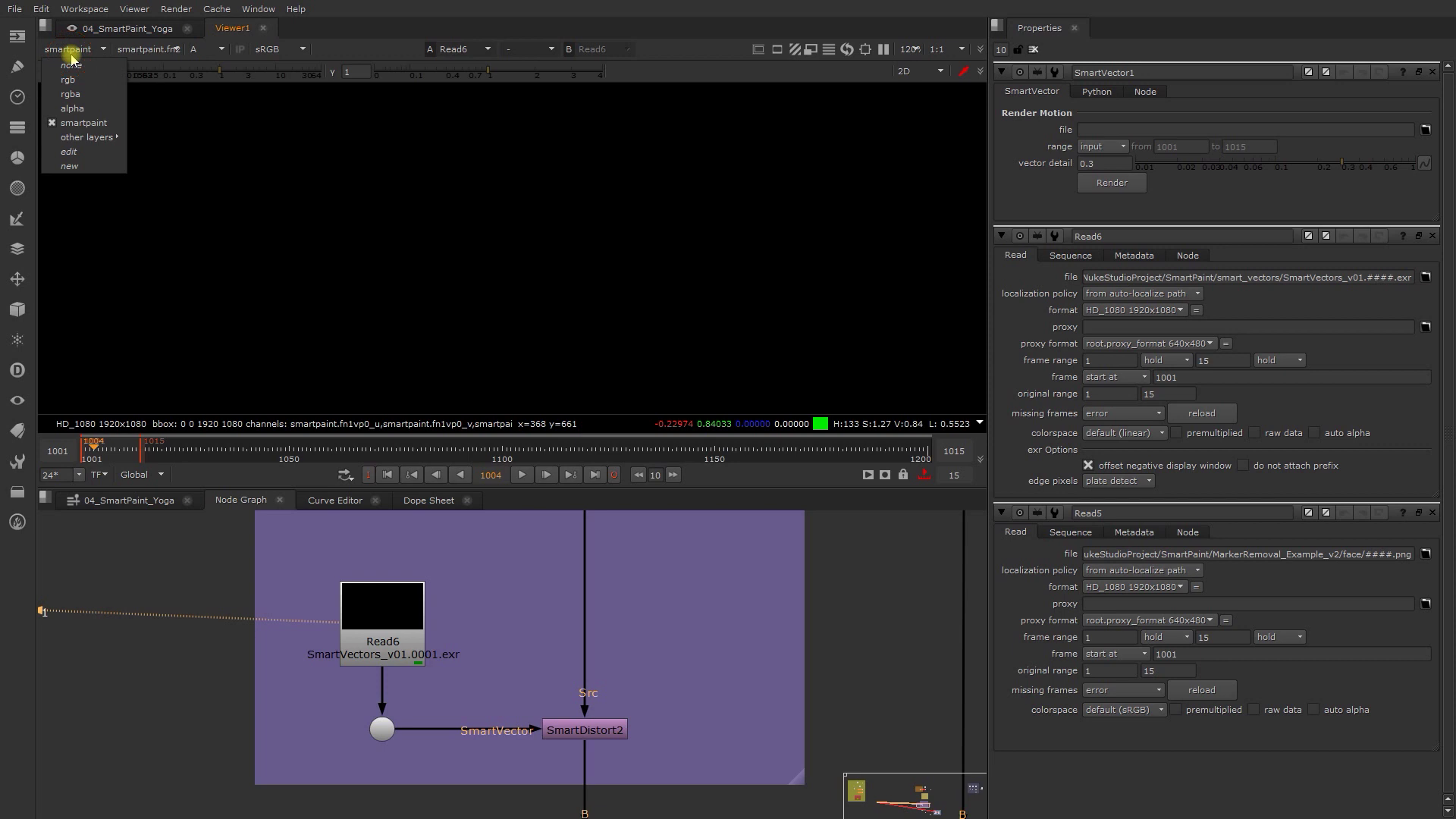
click(72, 94)
click(408, 615)
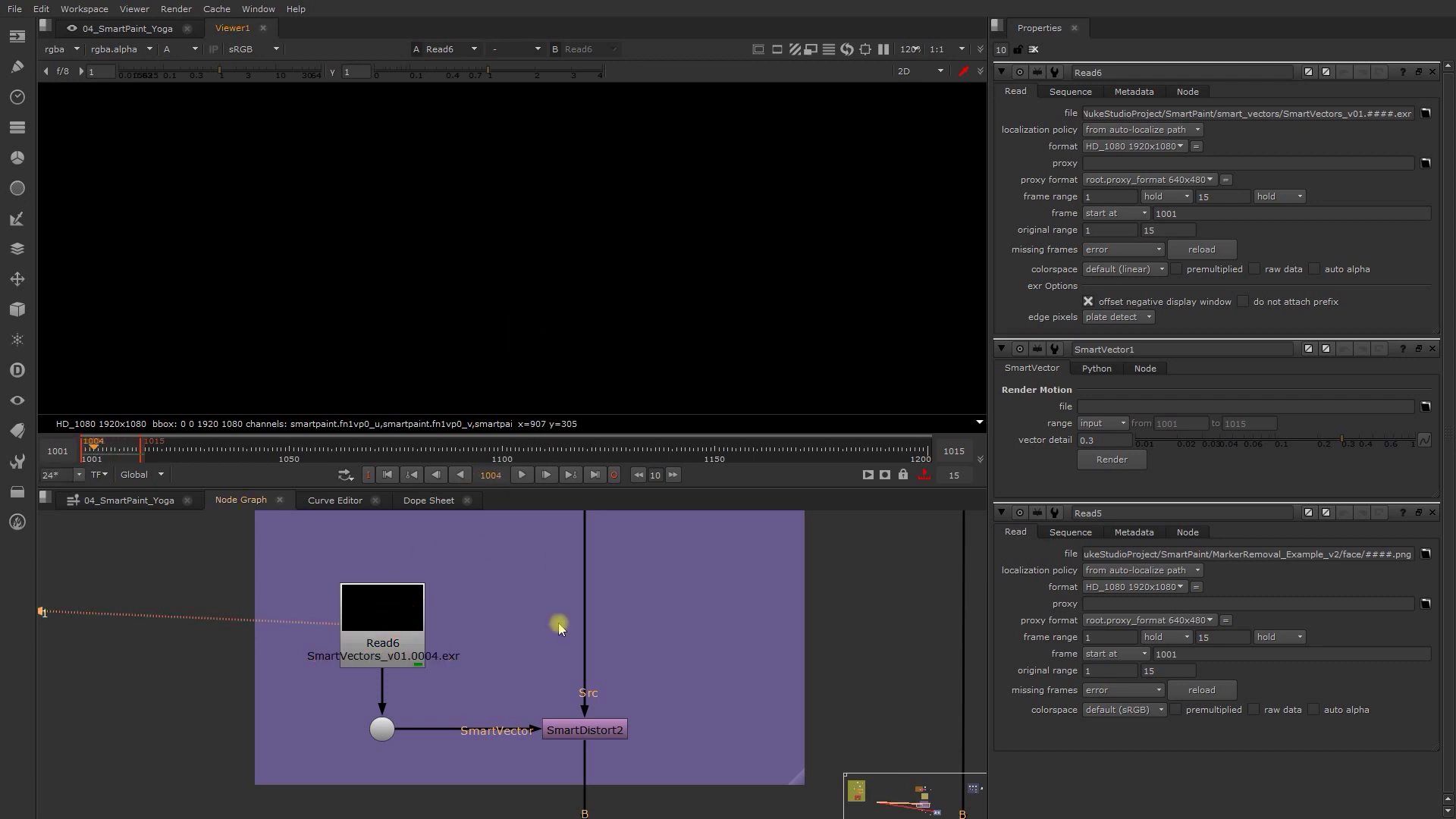
scroll(560, 665, up, 3)
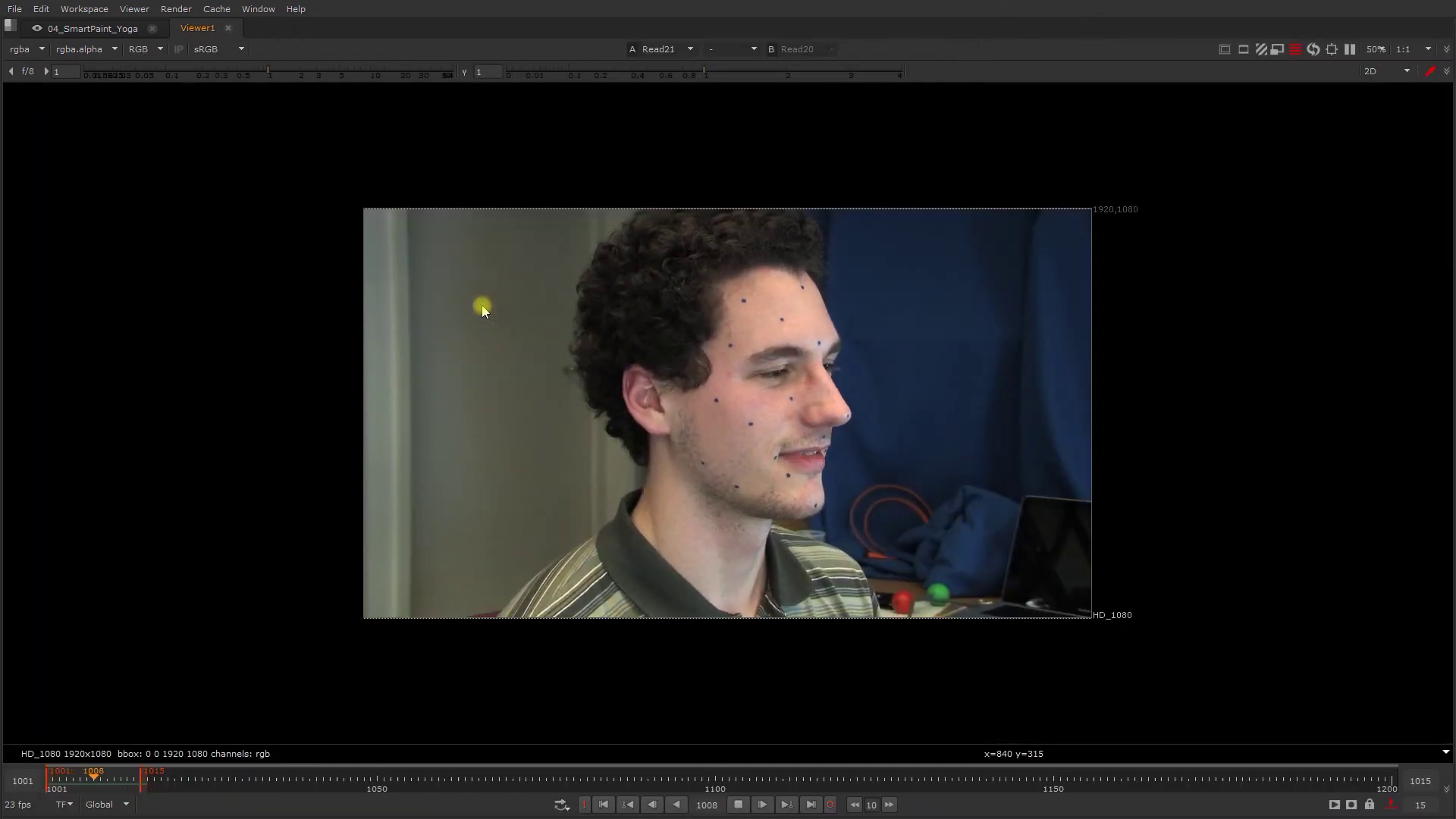
- Compare viewer inputs 2 and 3, zooming into the face and checking the result's alpha
key(2)
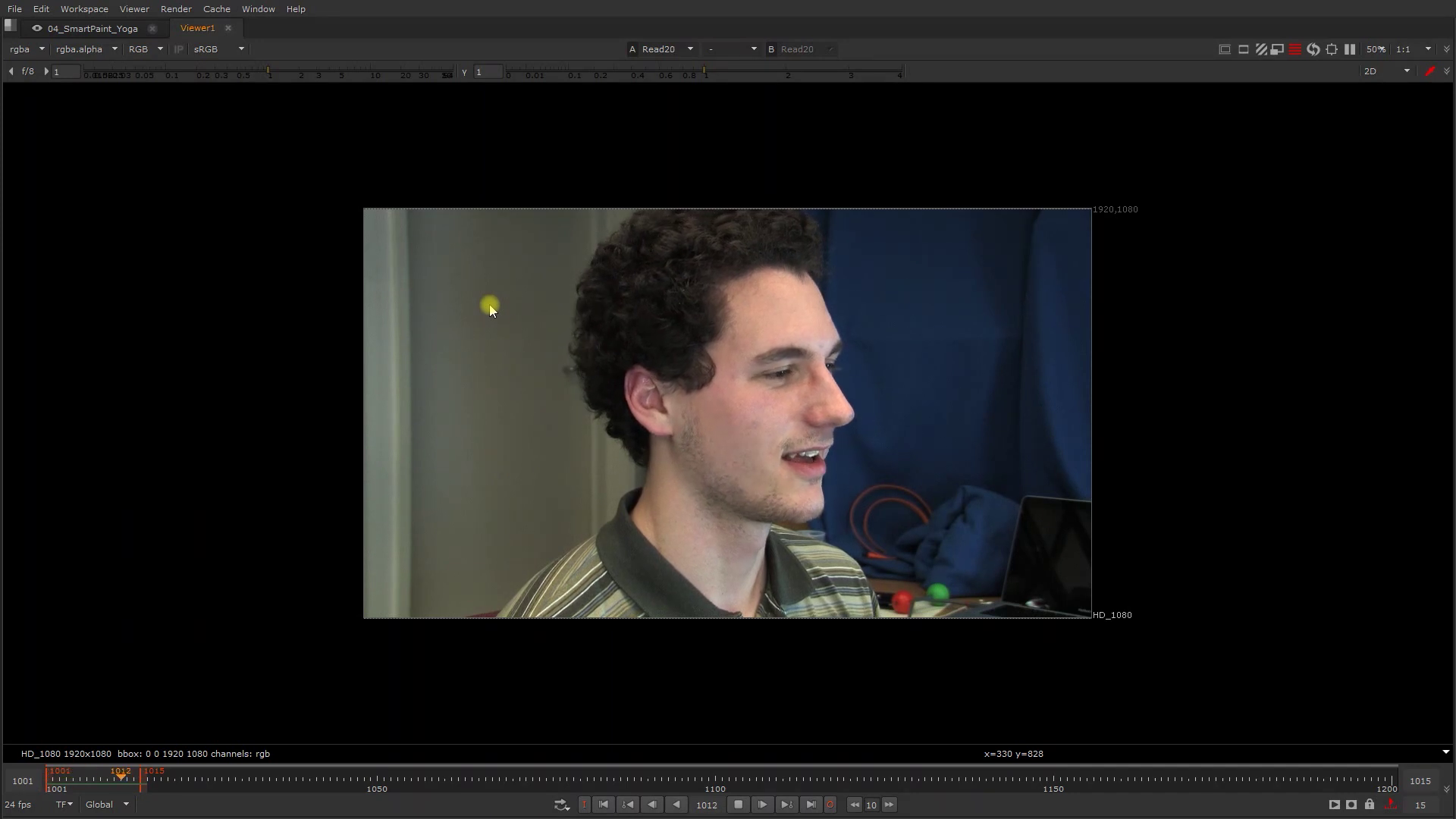
key(3)
scroll(645, 370, up, 2)
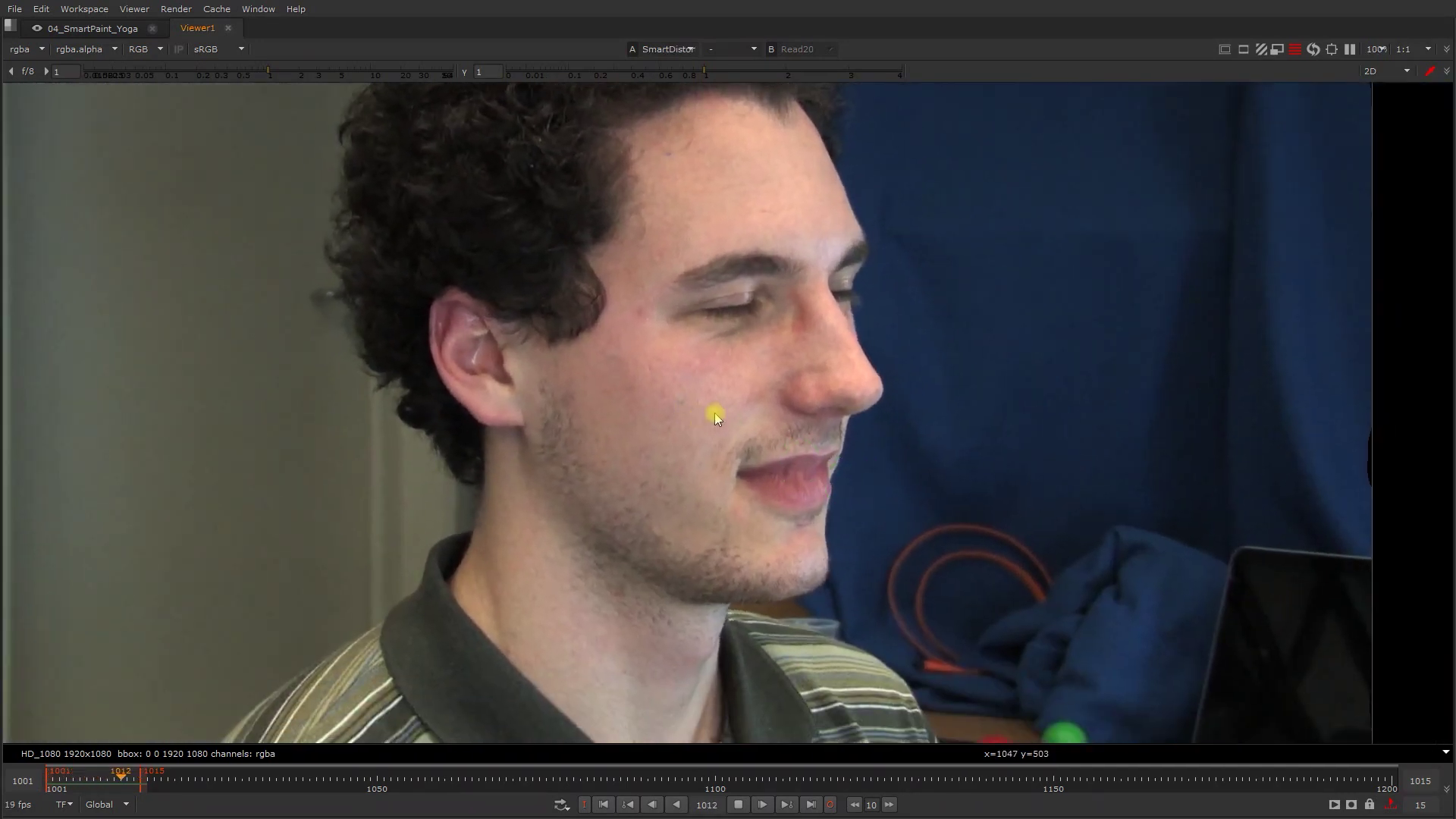
scroll(722, 417, up, 4)
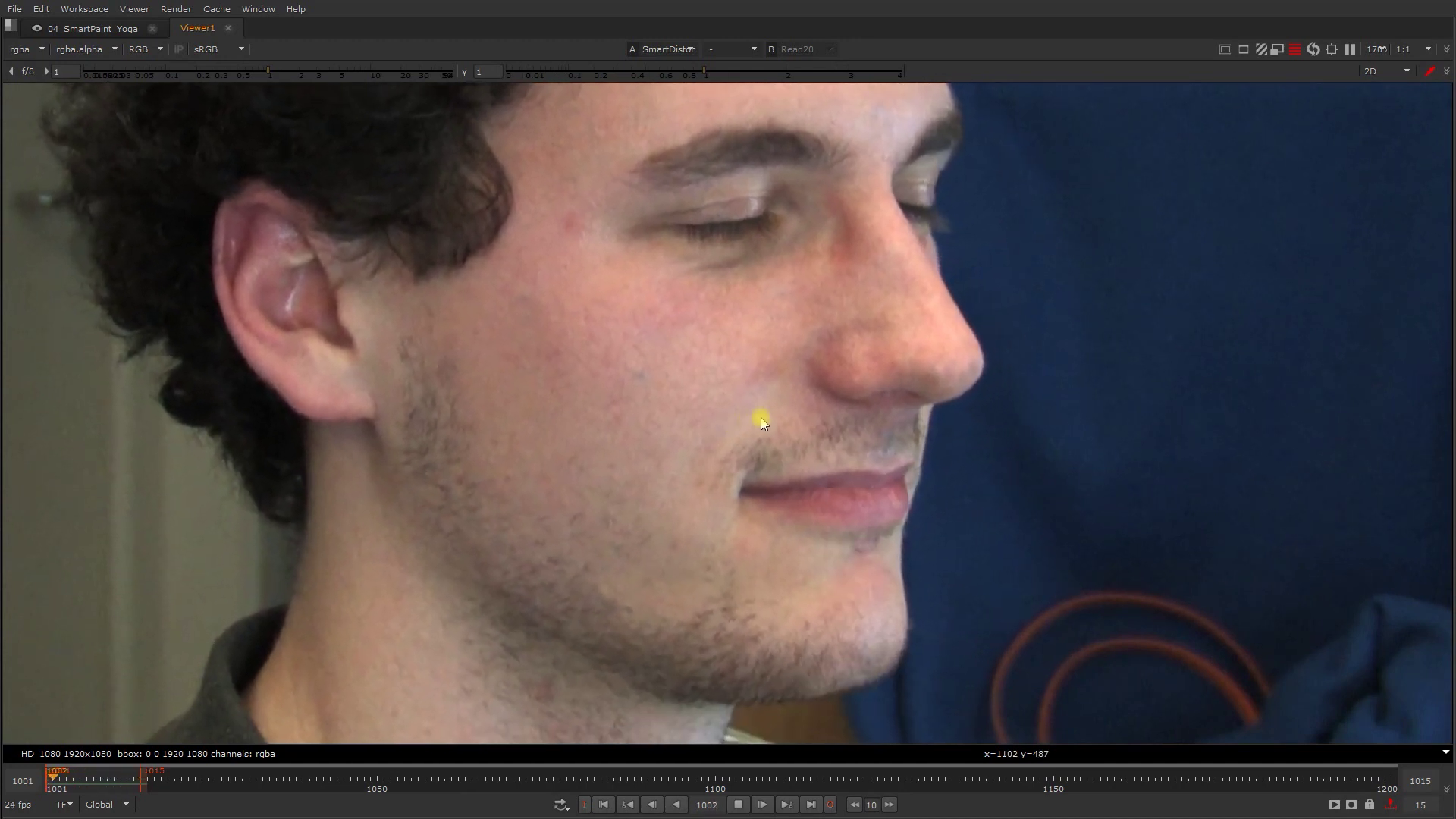
middle_drag(1093, 341, 1130, 504)
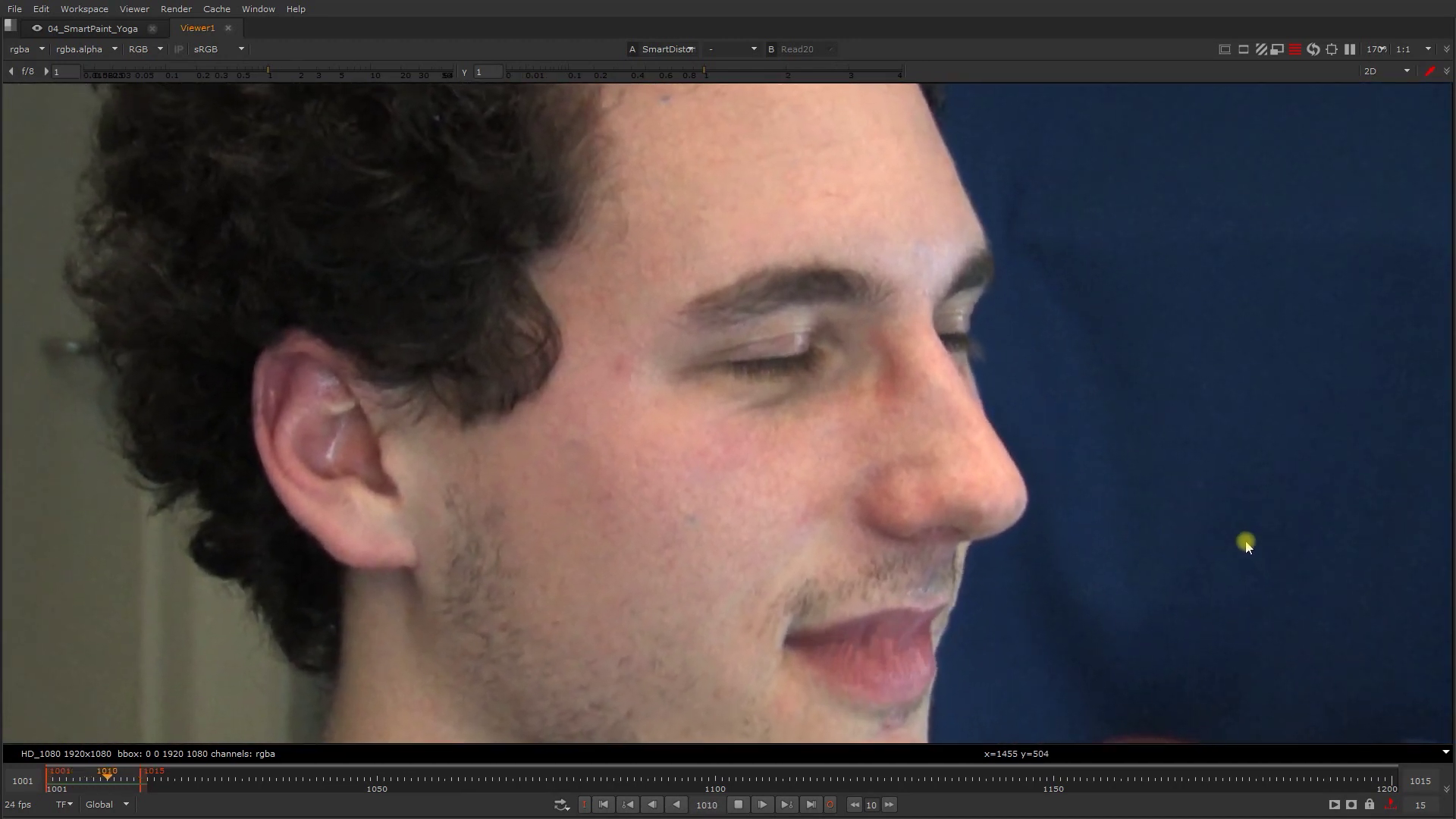
scroll(1232, 546, down, 3)
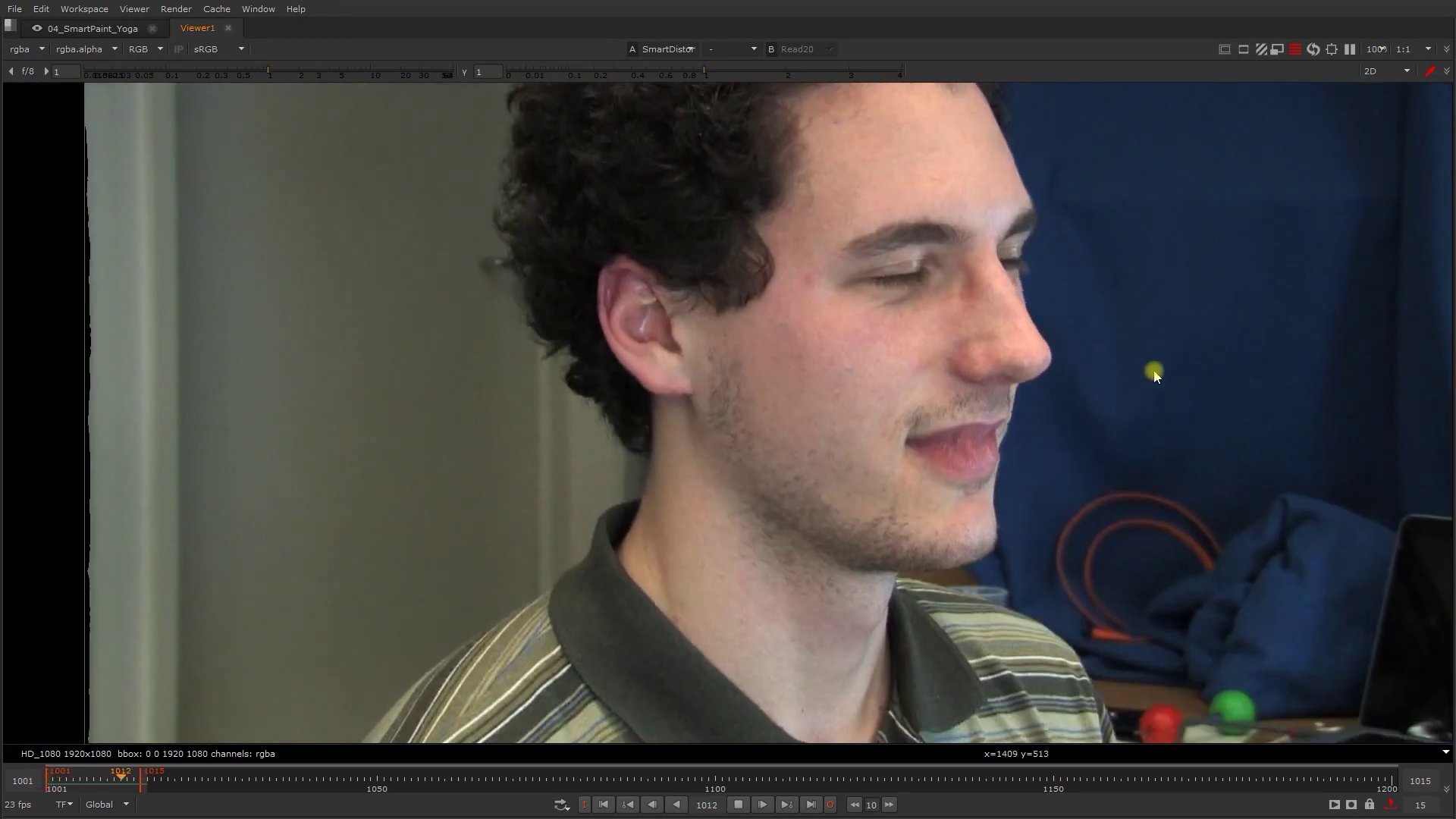
key(a)
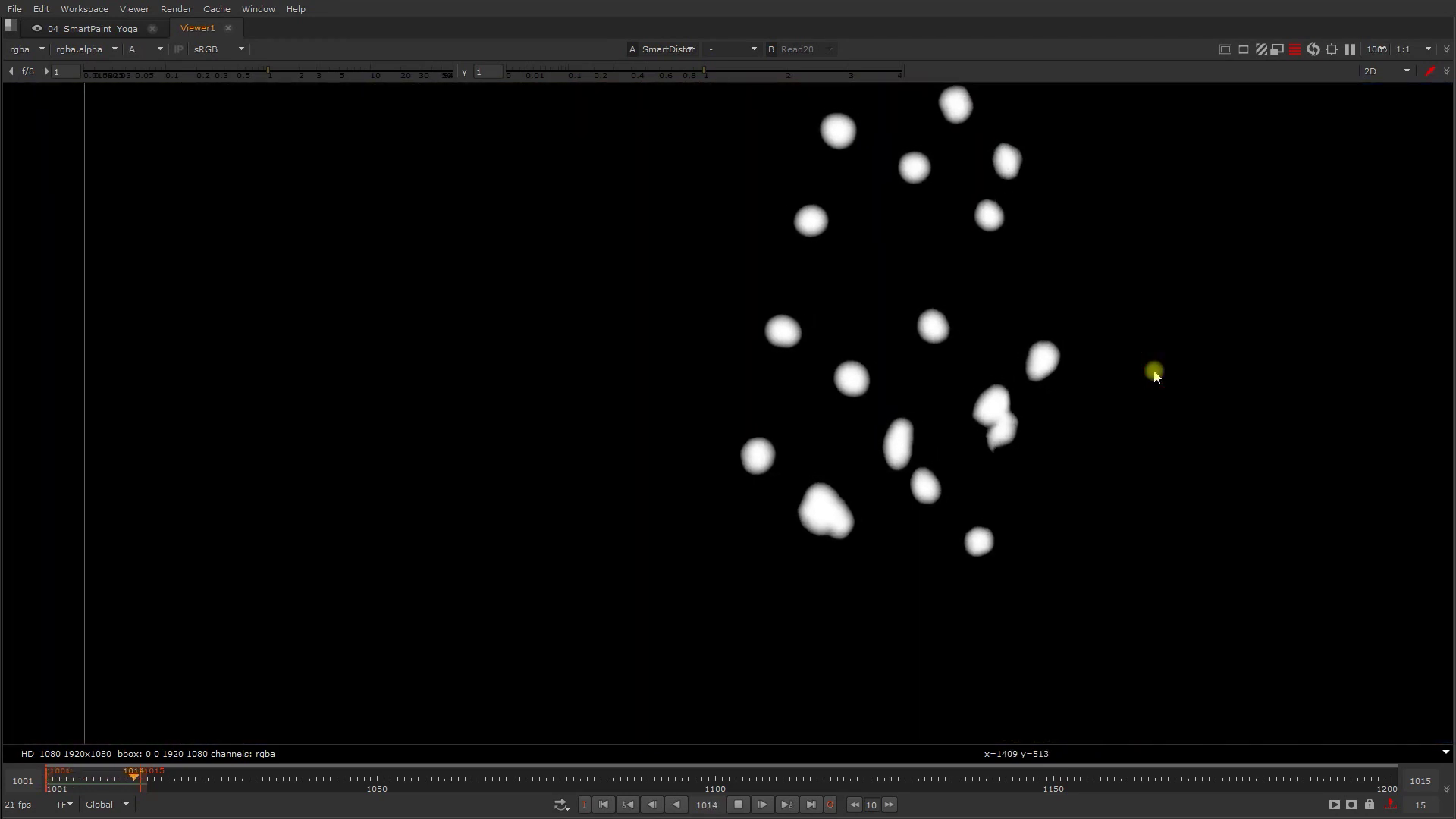
middle_drag(1181, 348, 1144, 459)
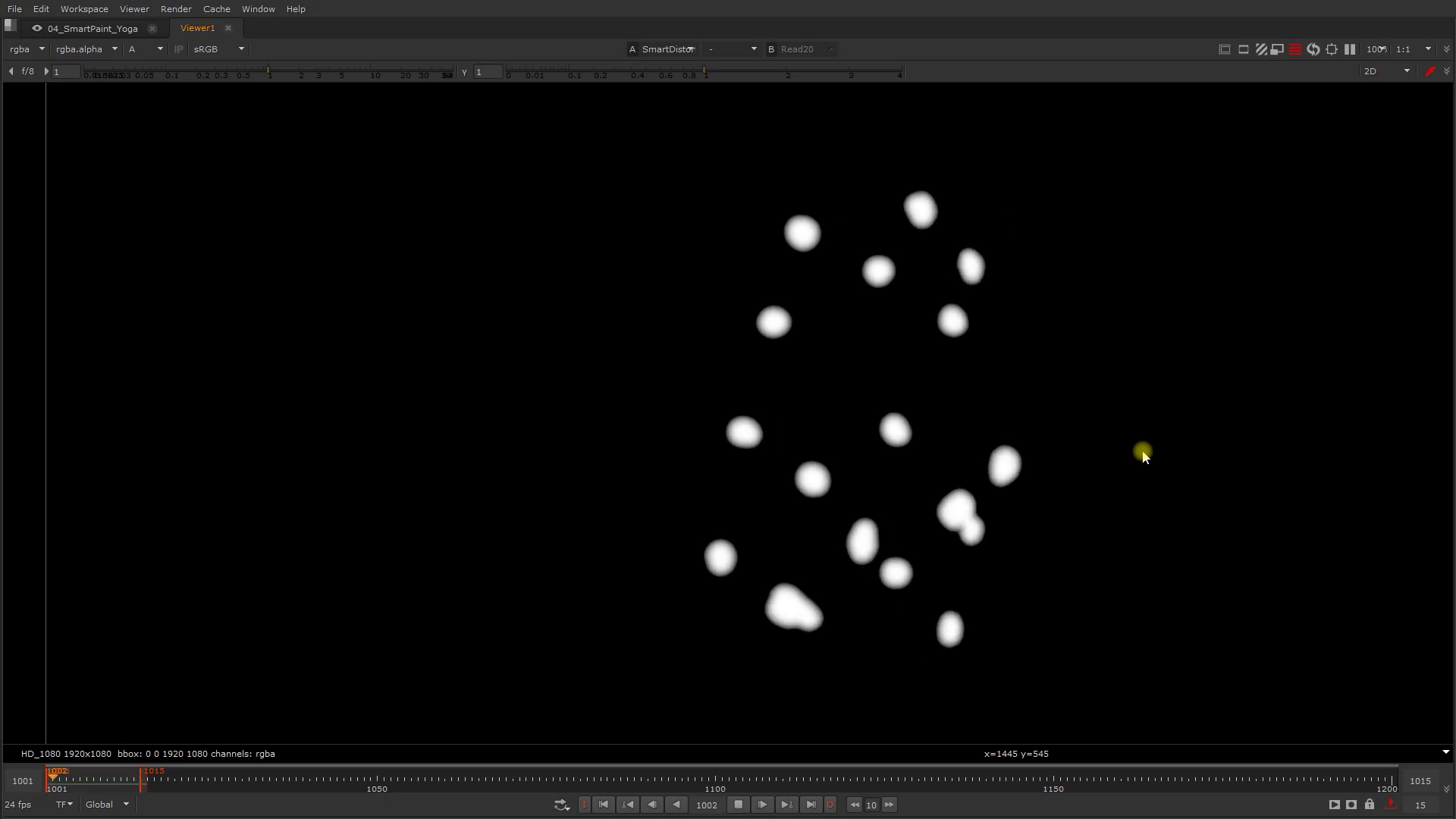
key(a)
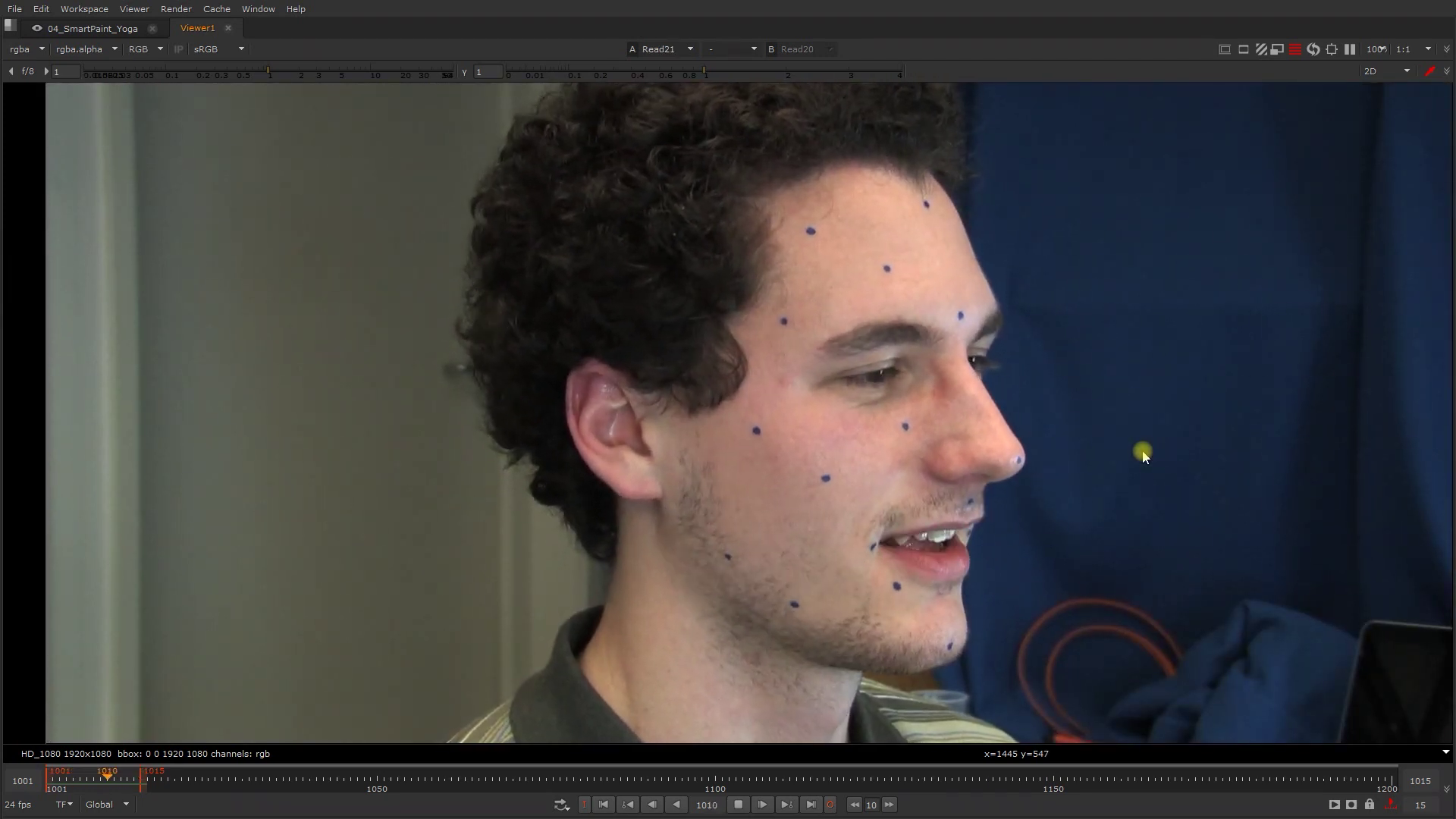
- Flip between viewer inputs 1, 2 and 3 to compare the clean and tracking-dot plates
key(1)
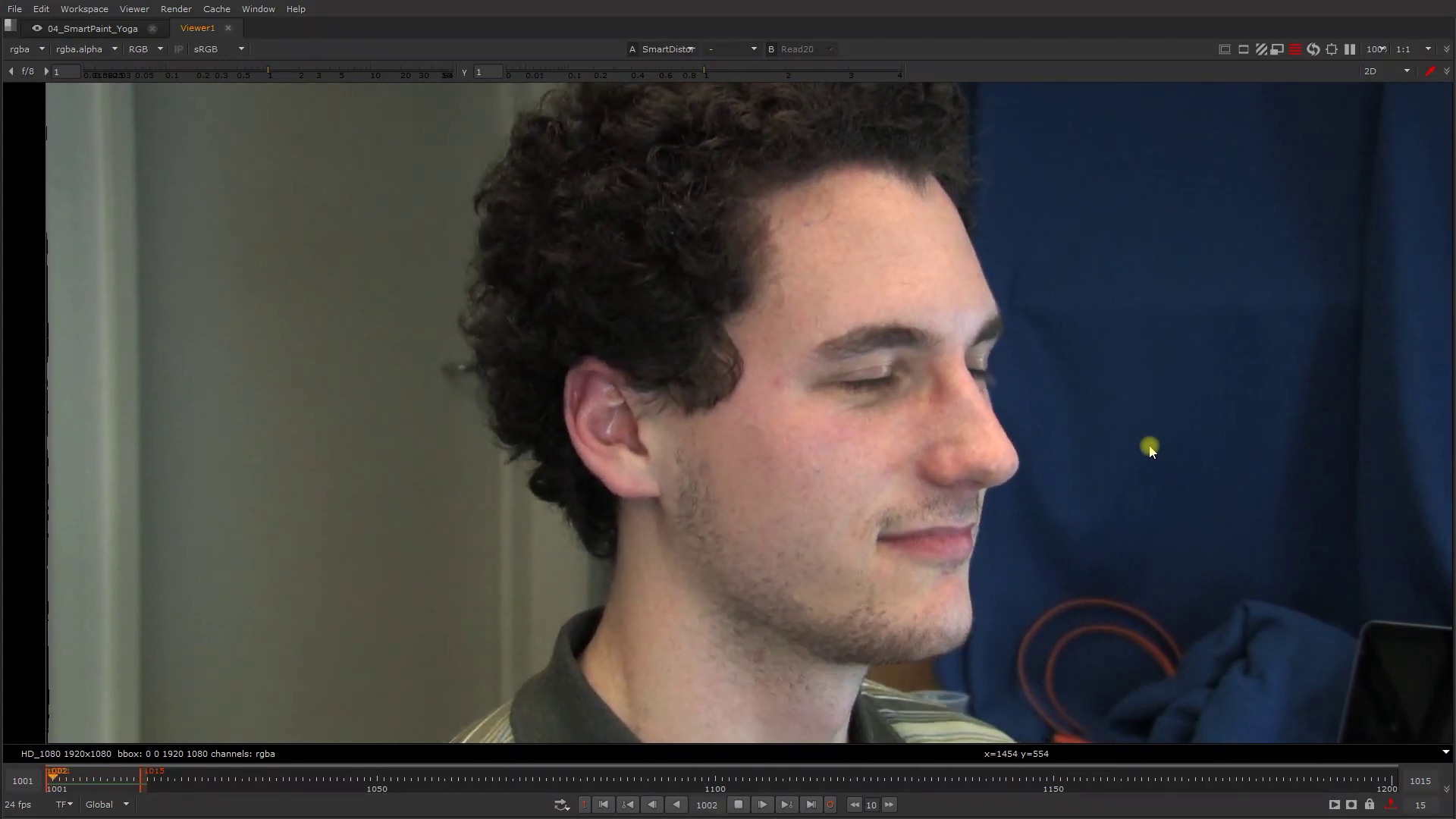
scroll(1149, 450, up, 3)
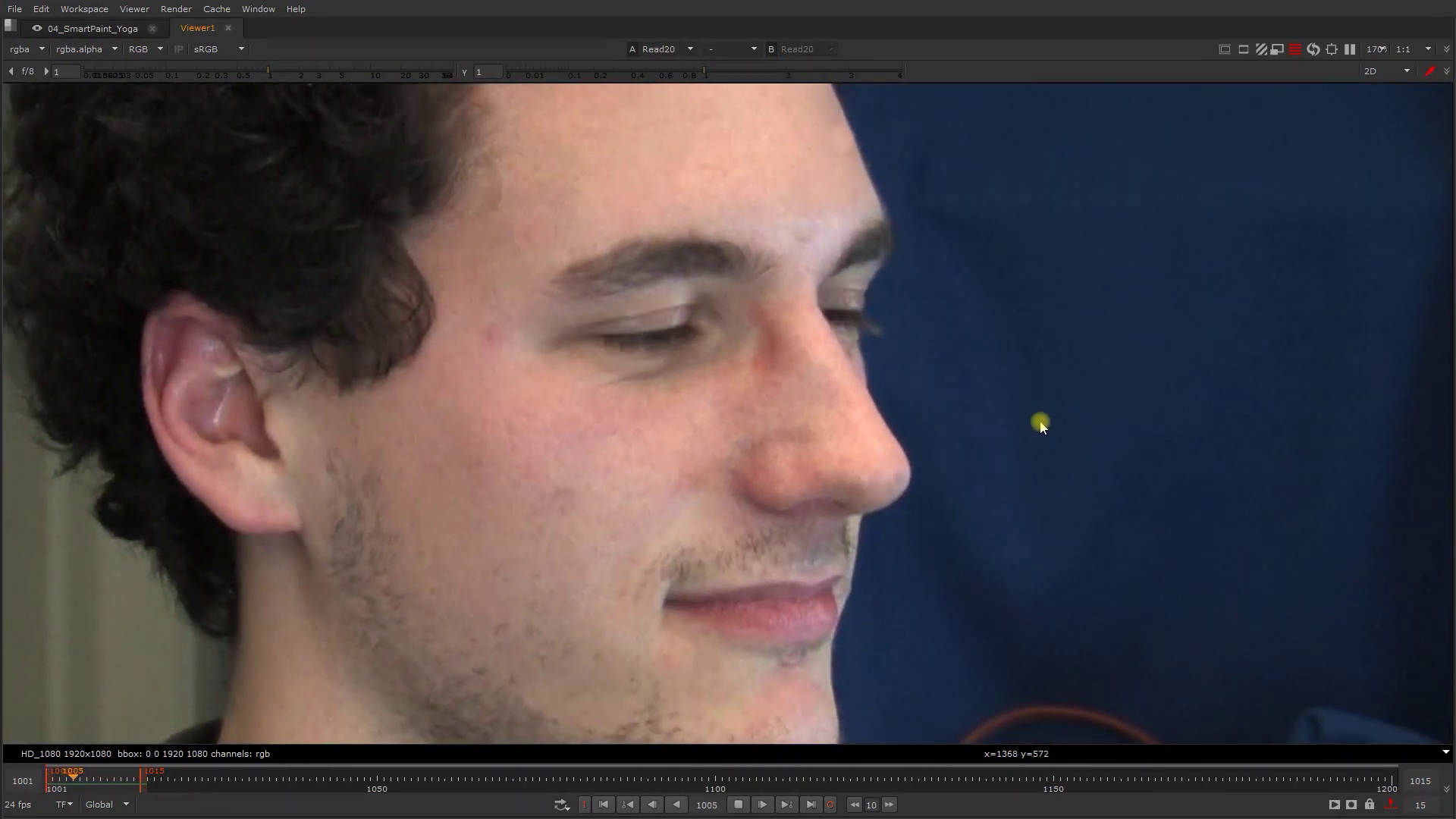
key(1)
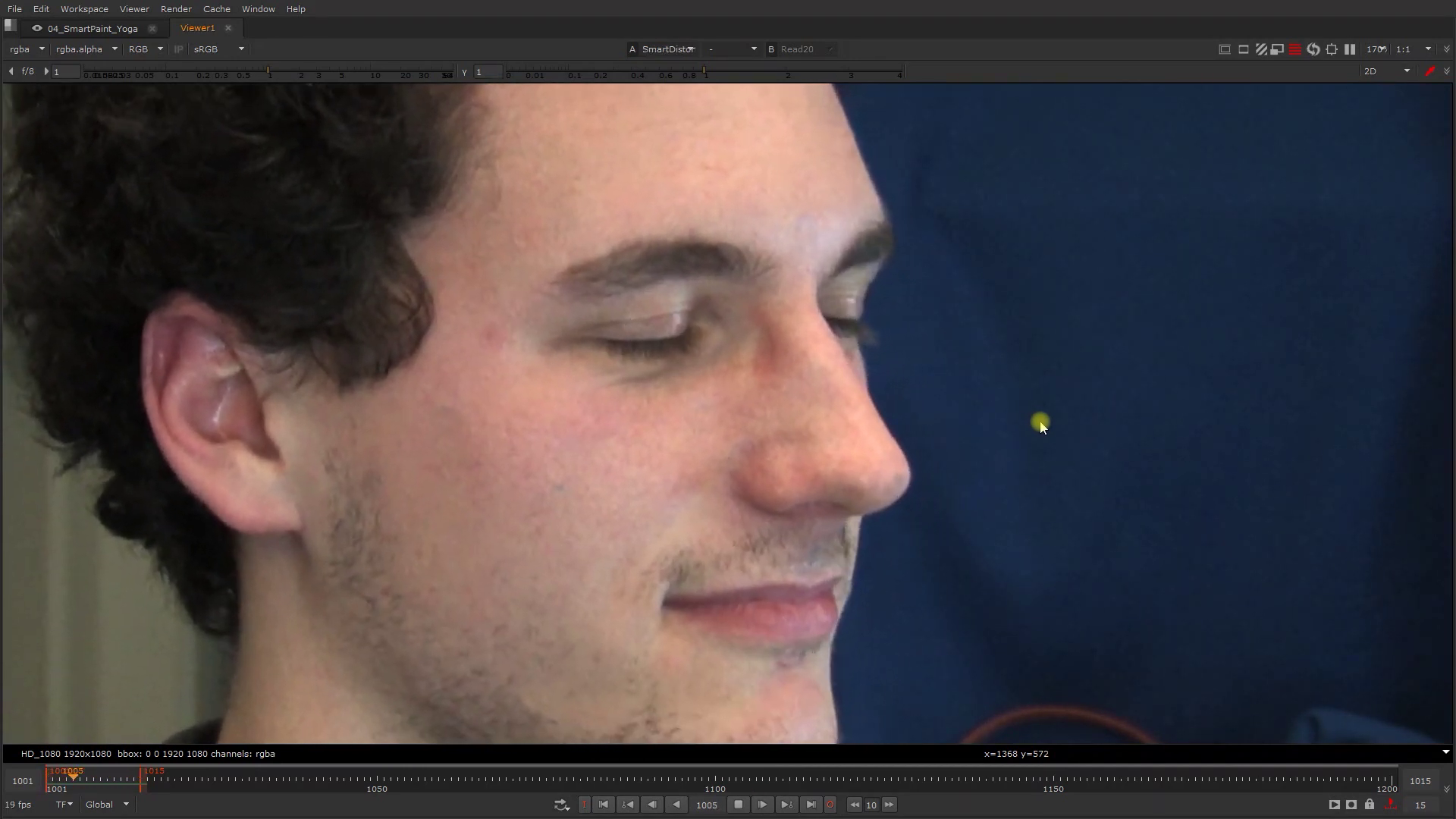
key(2)
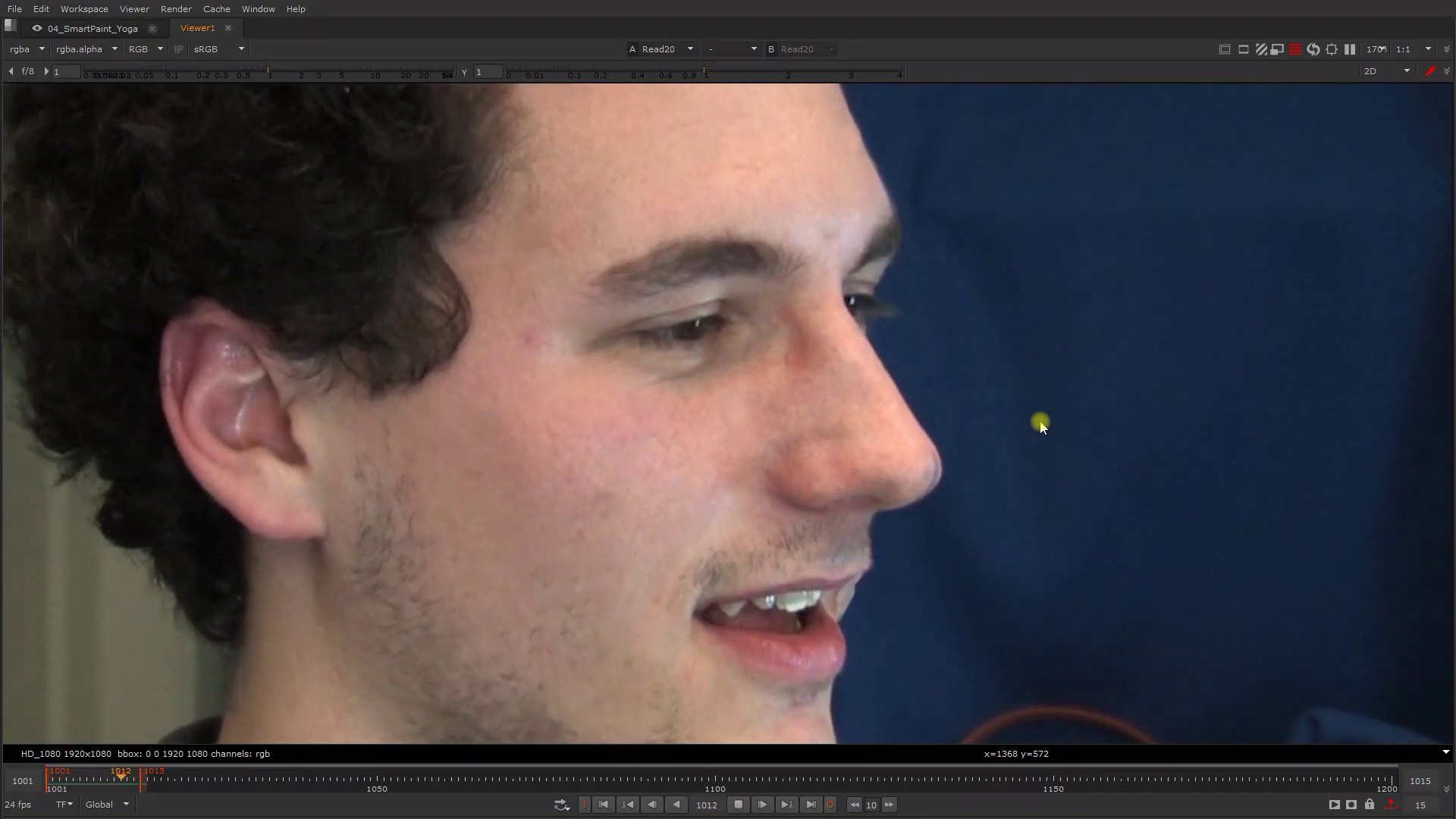
key(3)
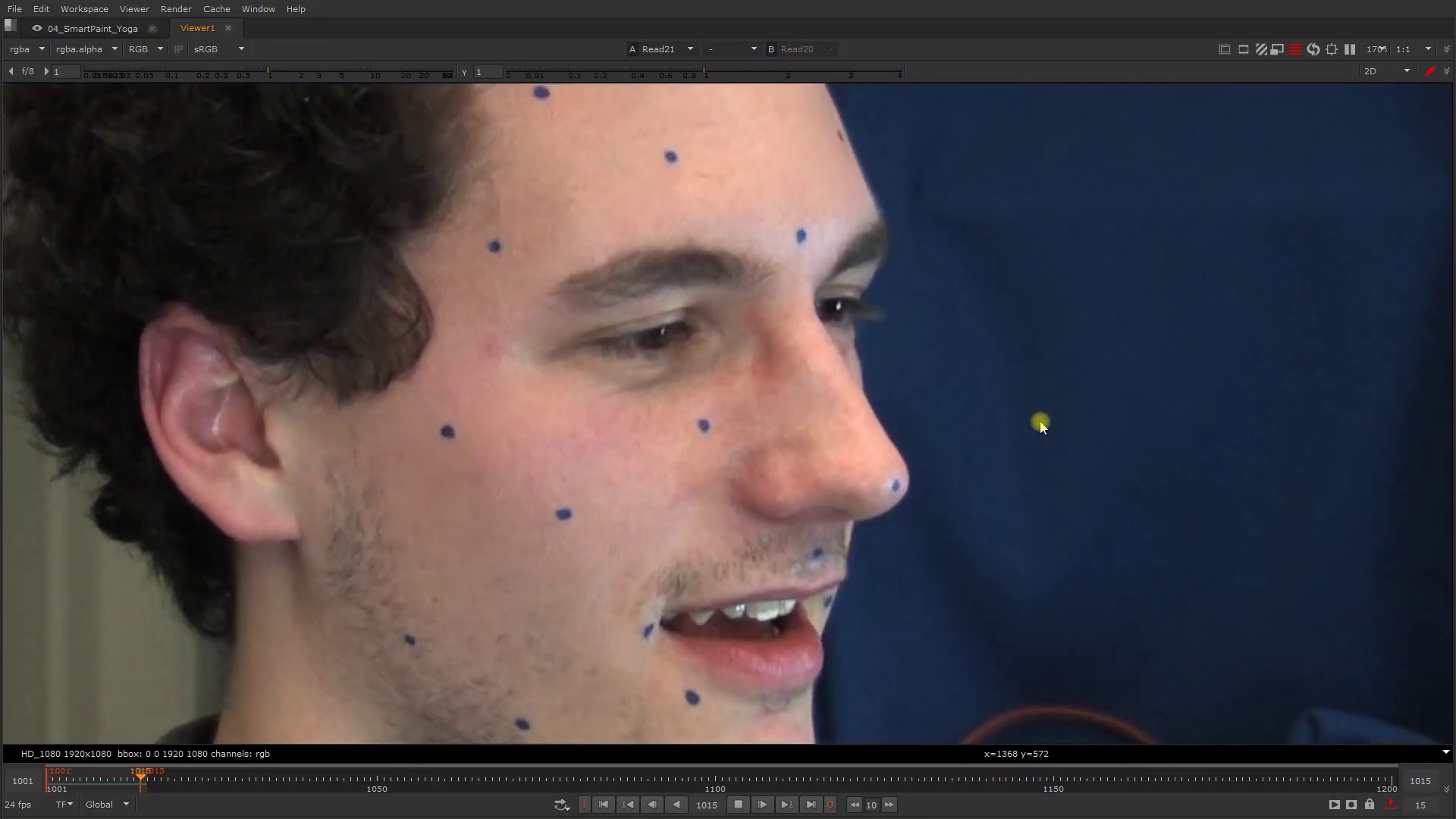
key(2)
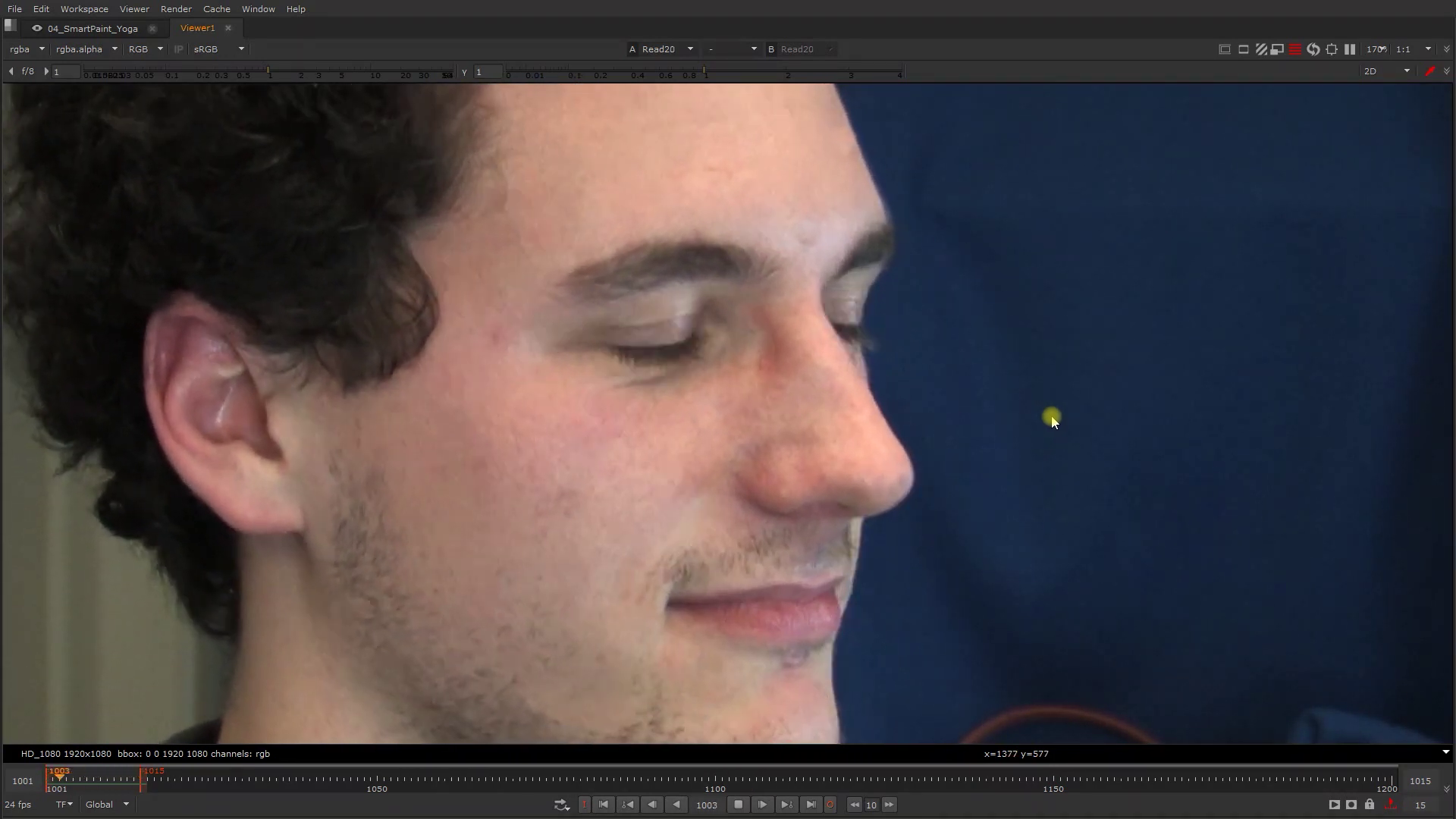
key(3)
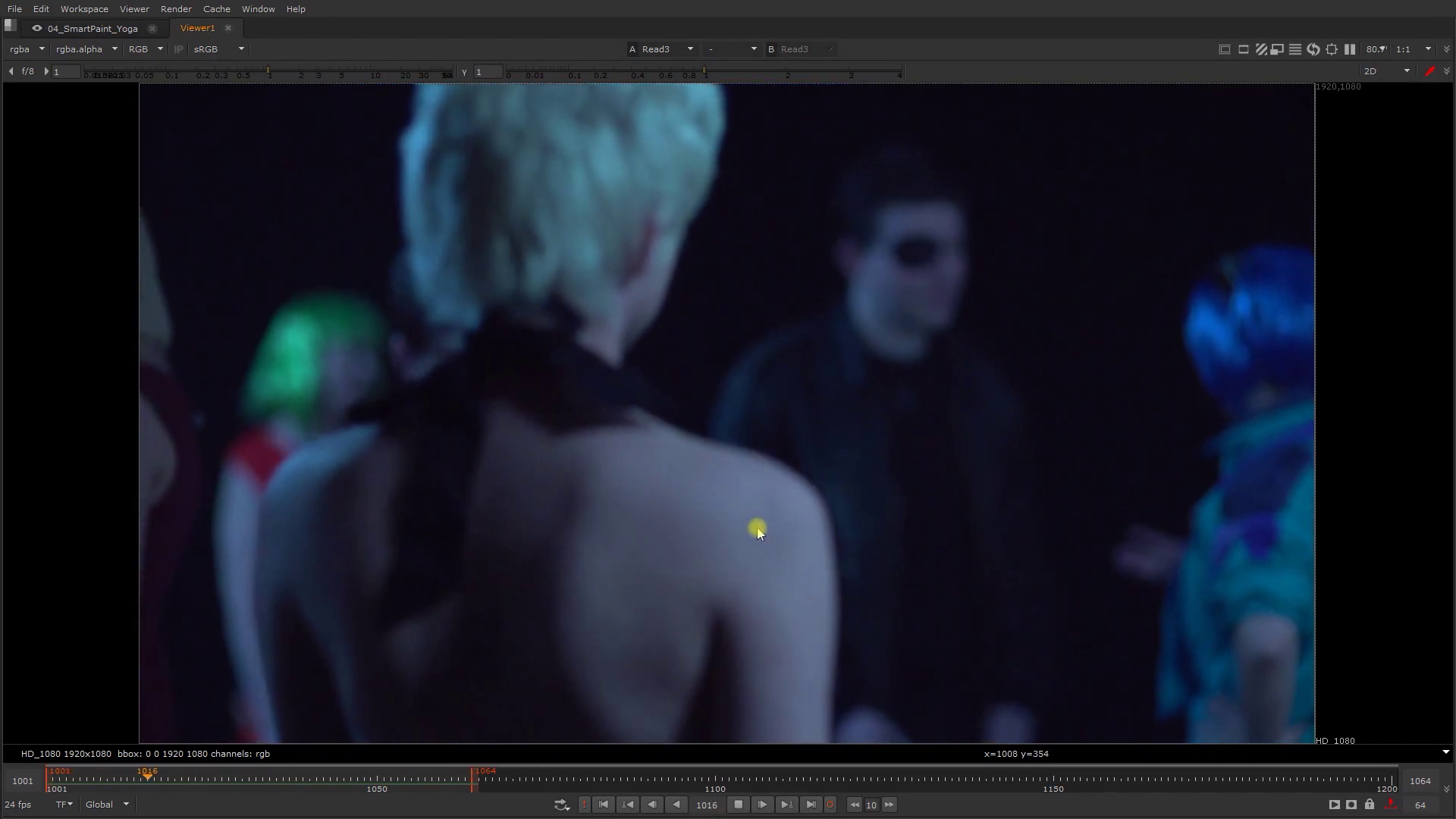
- Un-maximize the viewer and zoom the node graph to the tattoo shot's Stablise Plate group
key(space)
scroll(482, 610, up, 4)
scroll(466, 581, down, 2)
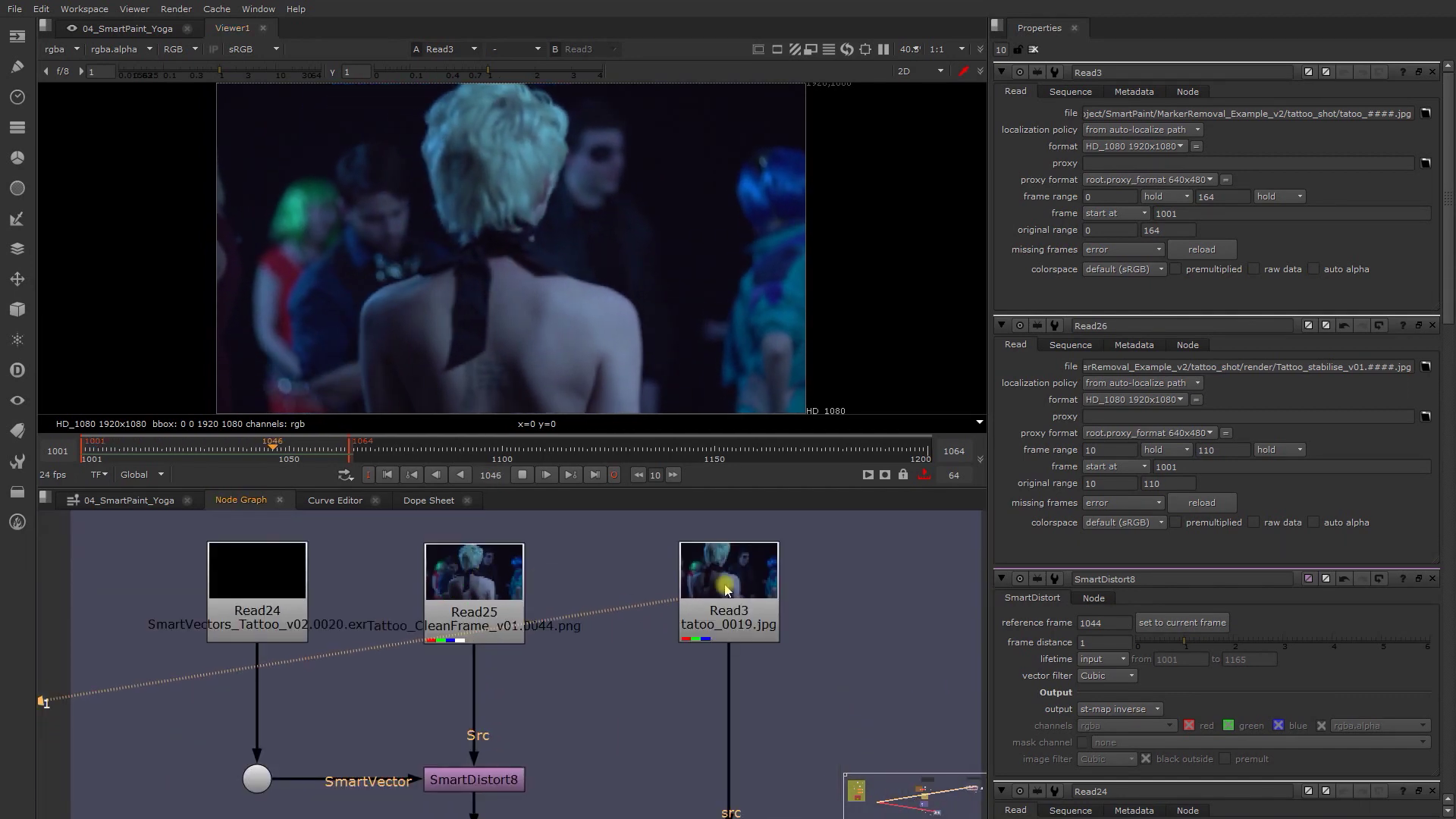
- Open and view SmartDistort8's output, removing an accidentally inserted Copy node
double_click(474, 779)
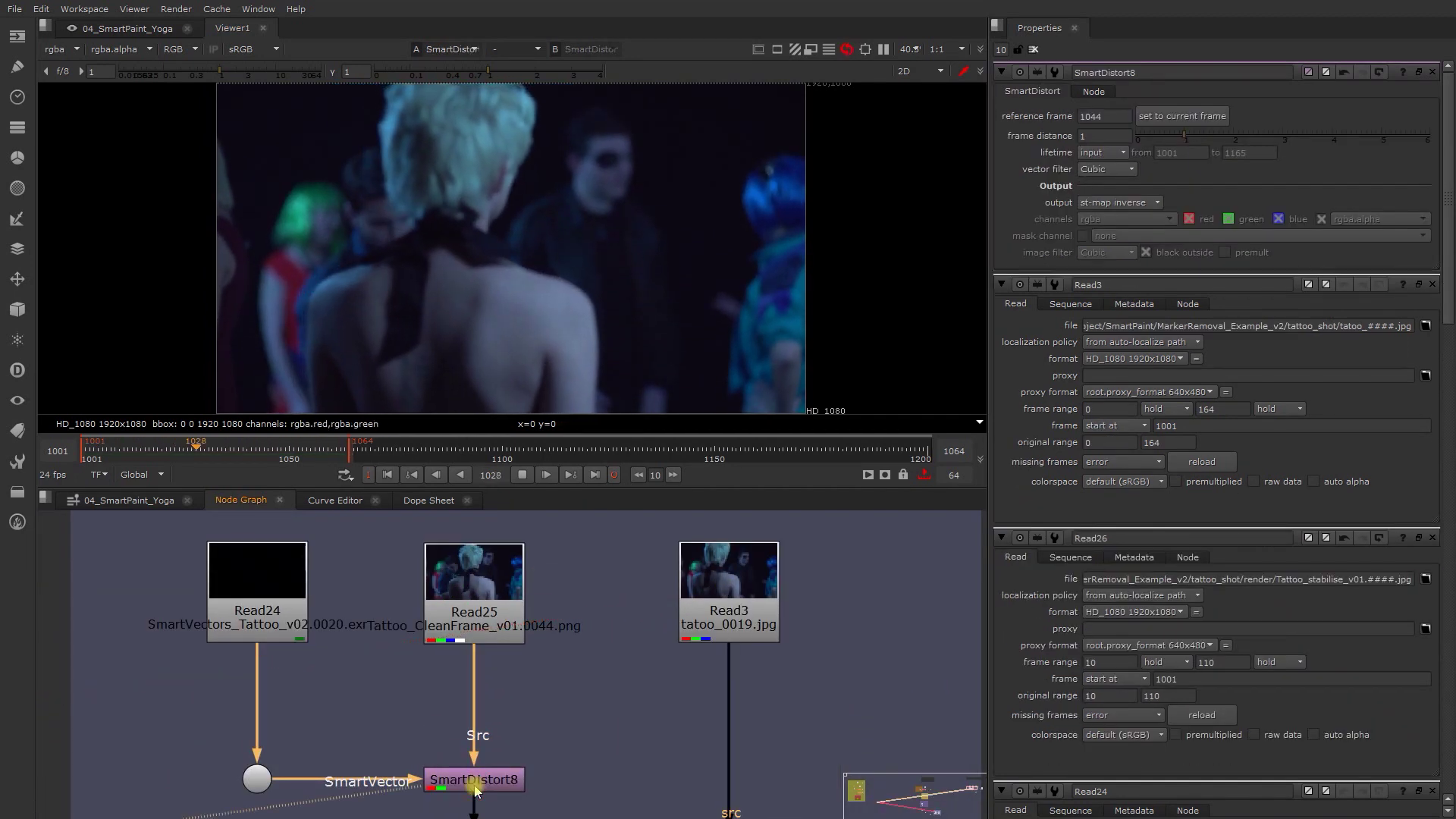
key(1)
key(k)
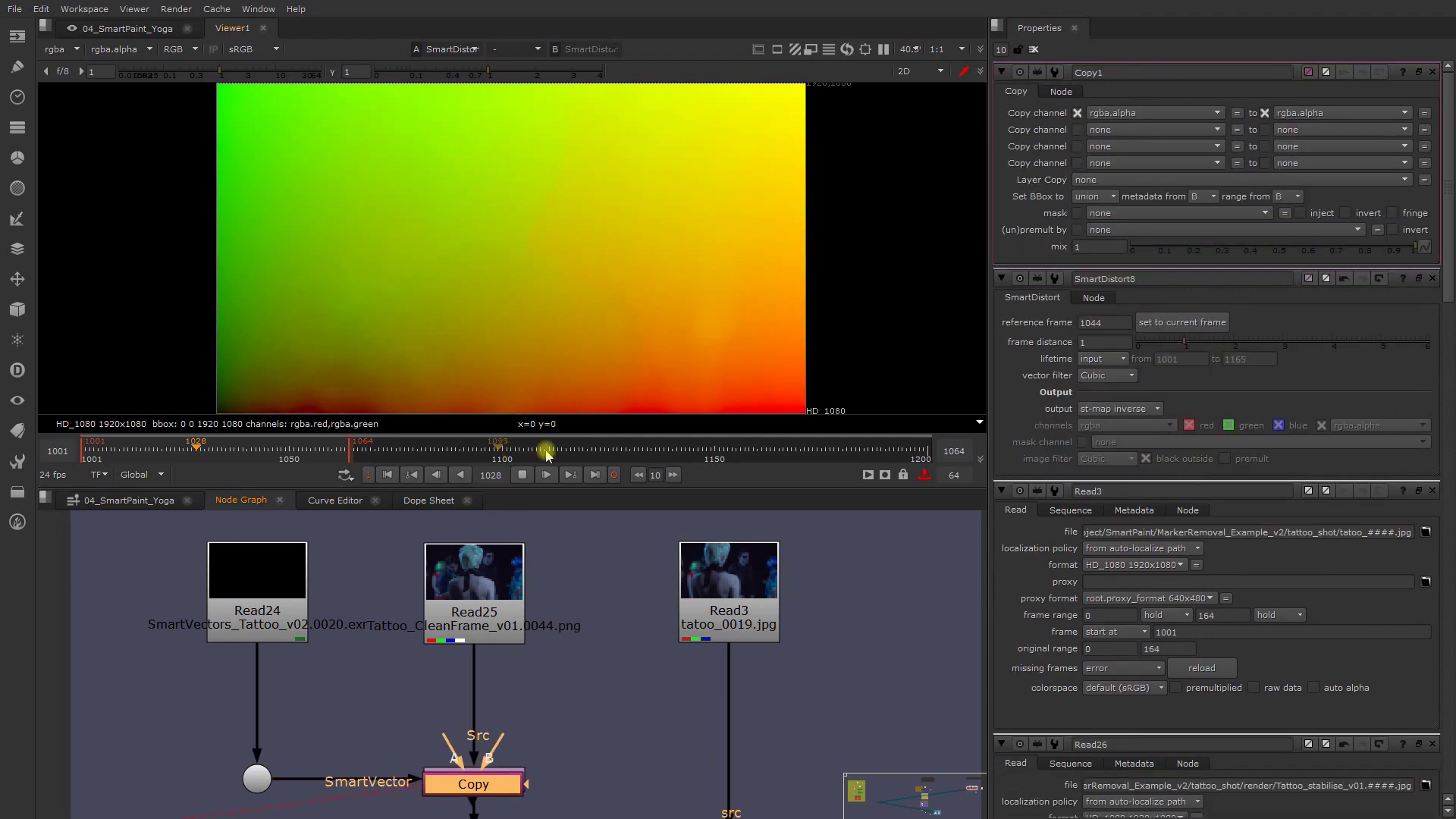
key(Delete)
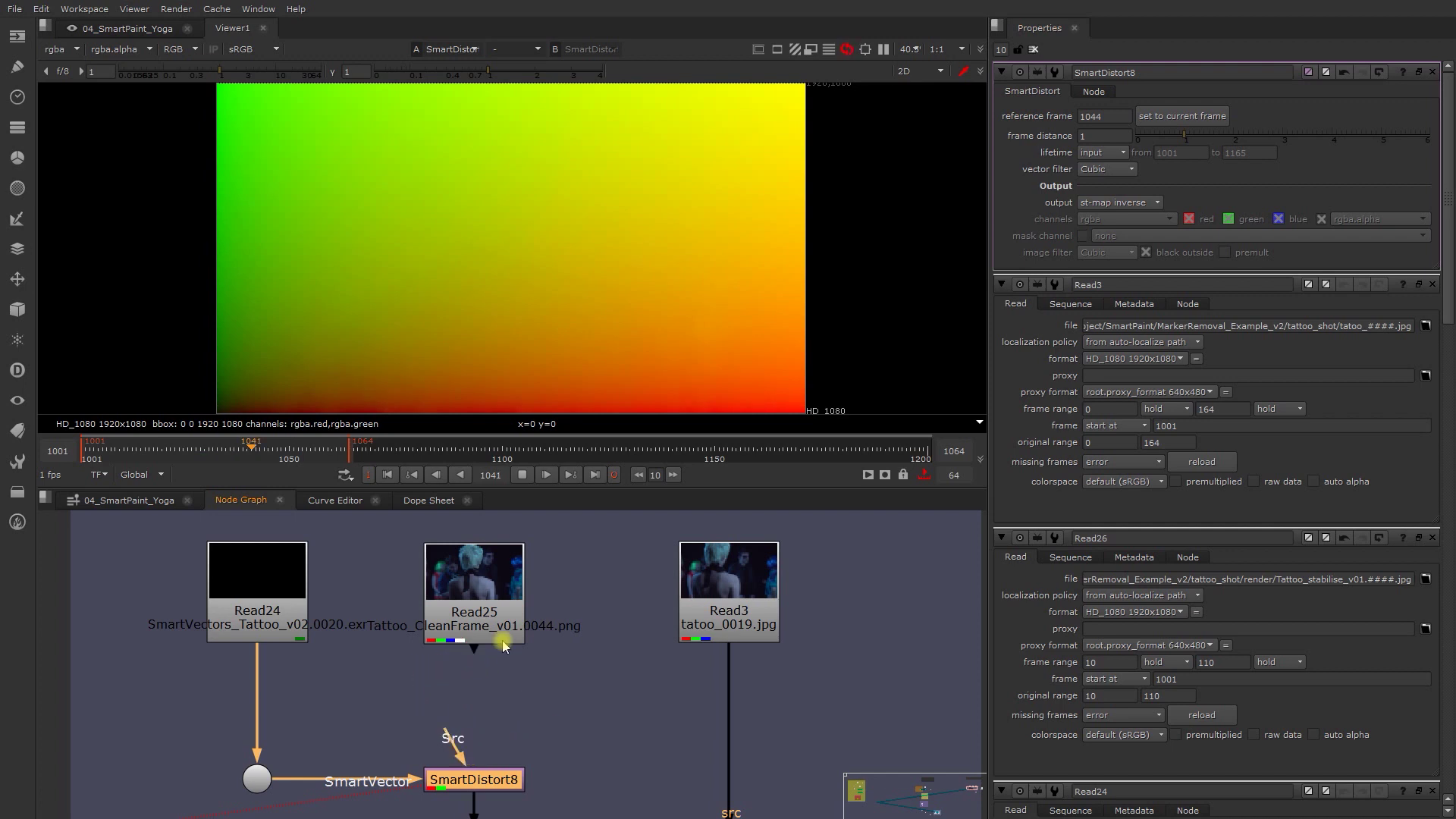
- View Read24's smartpaint layer, switch back to rgba, then select Read25's clean frame
middle_drag(411, 726, 399, 682)
double_click(250, 559)
key(1)
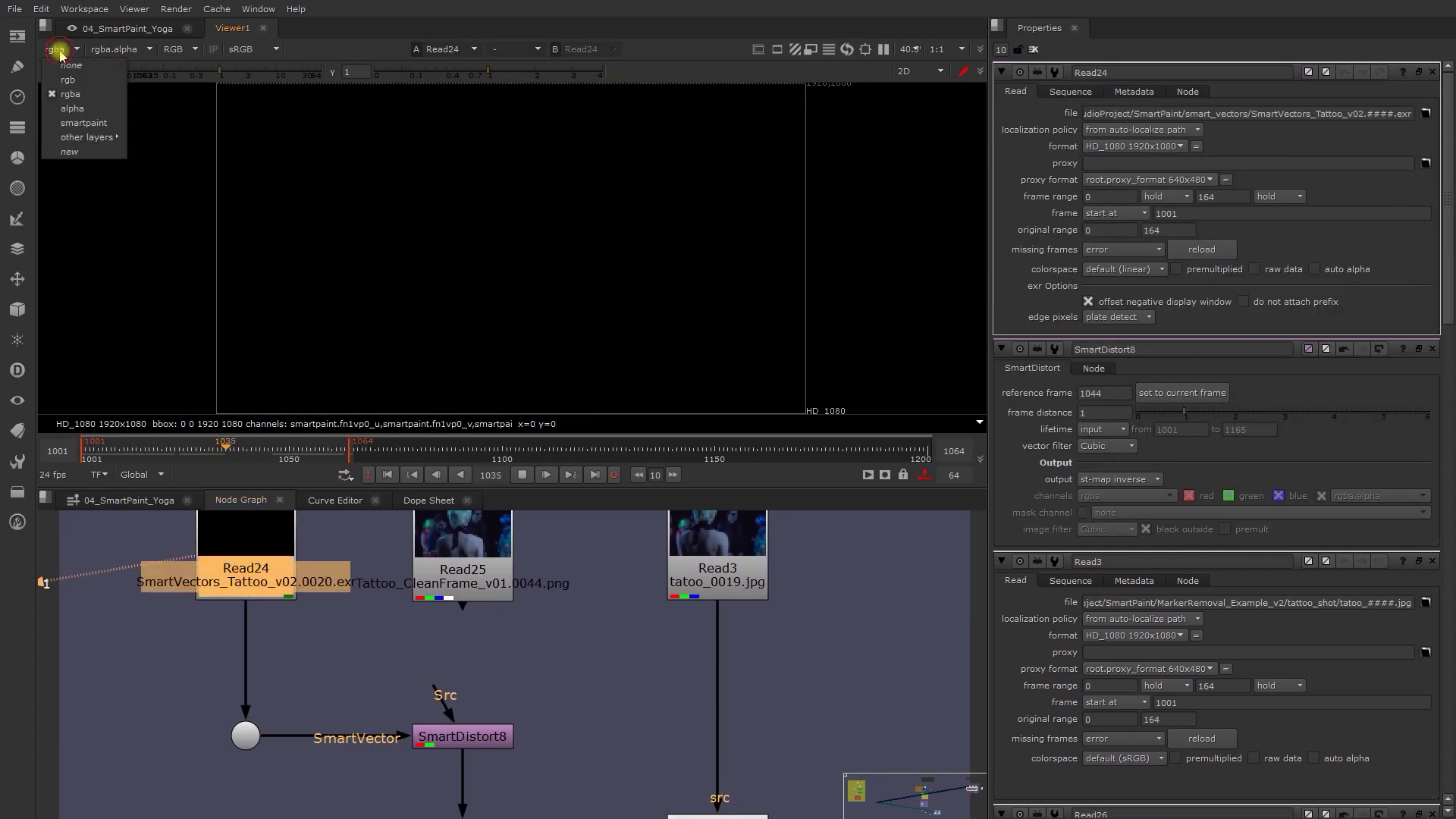
click(62, 122)
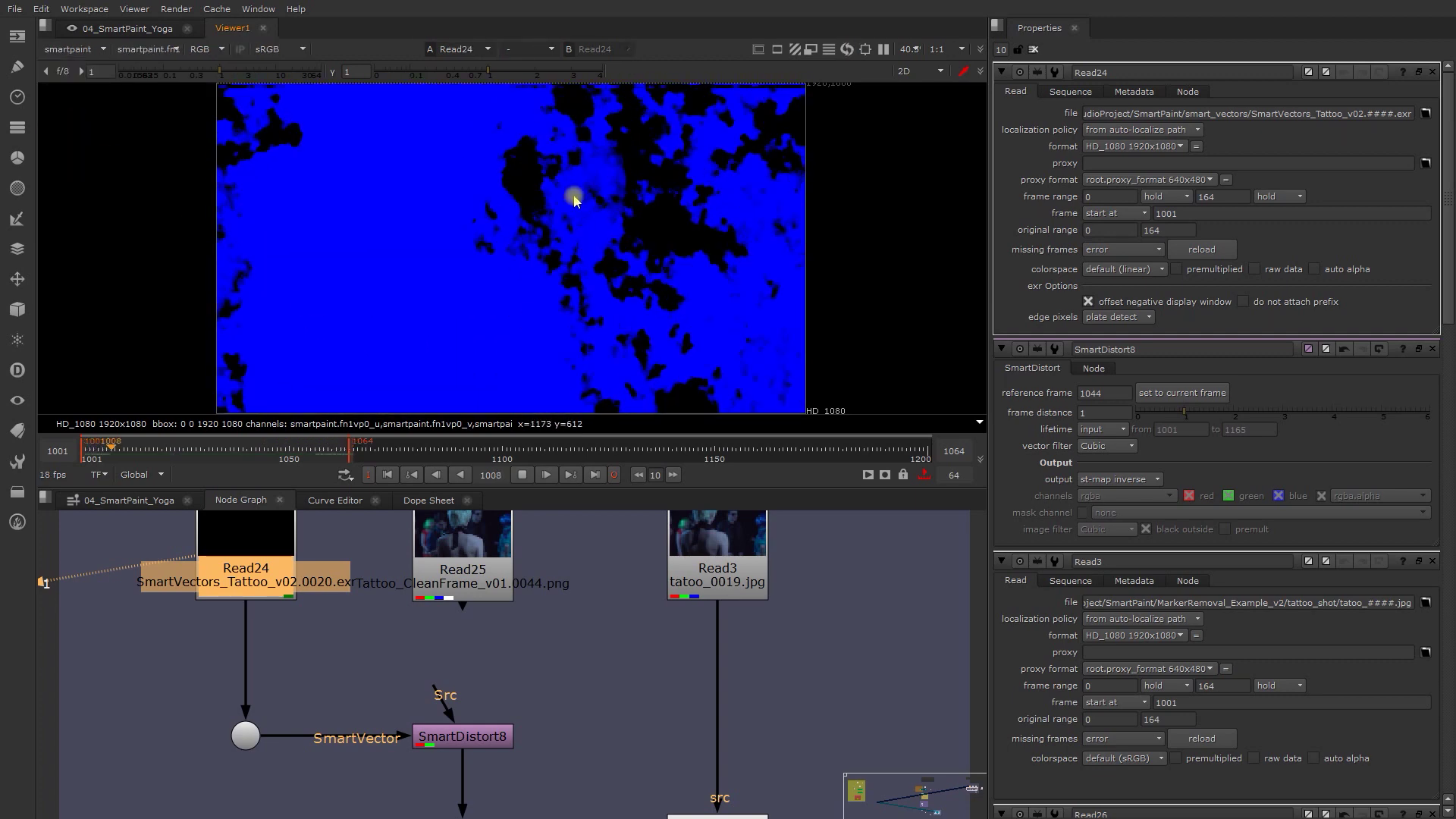
click(74, 48)
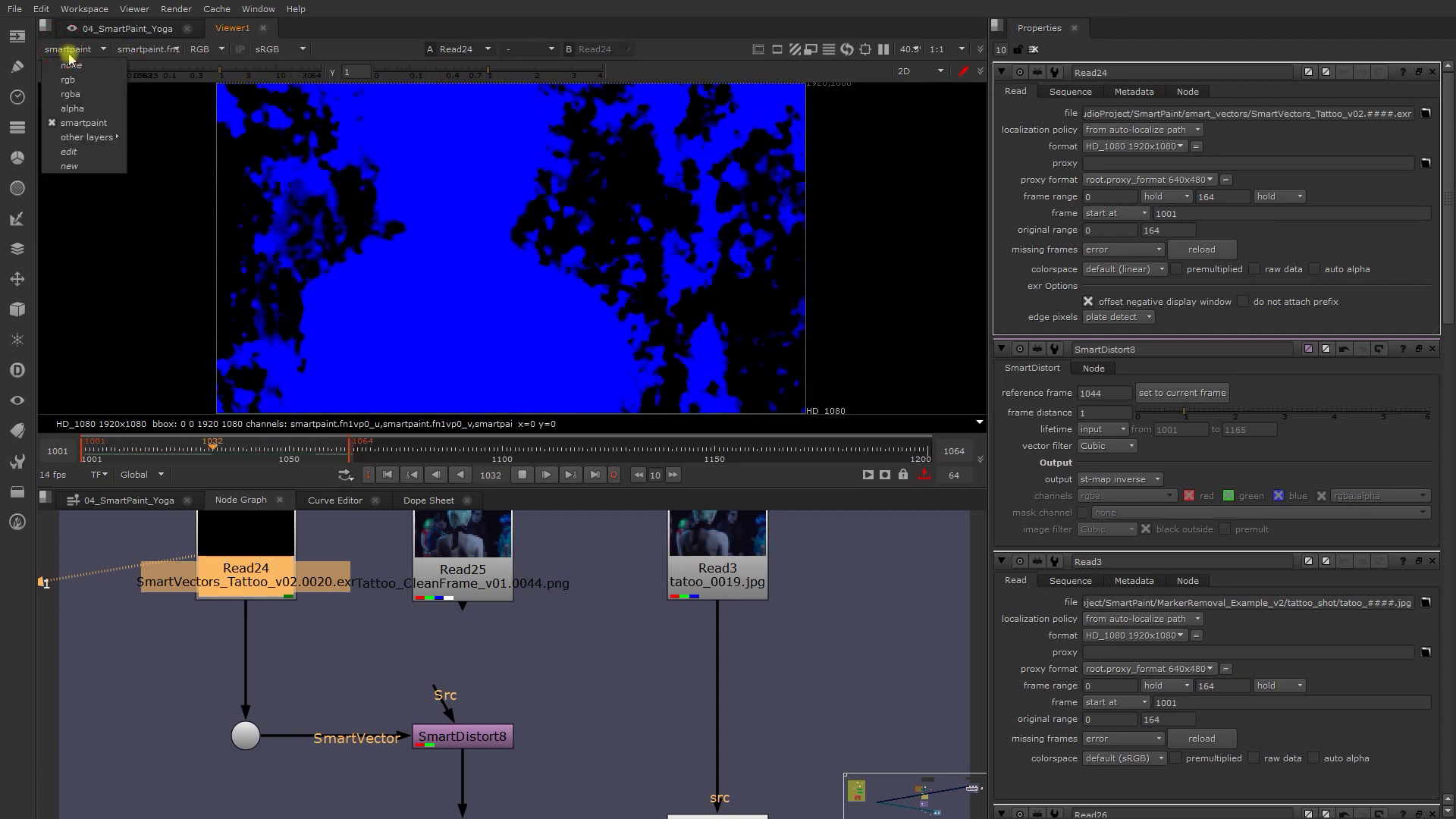
click(82, 102)
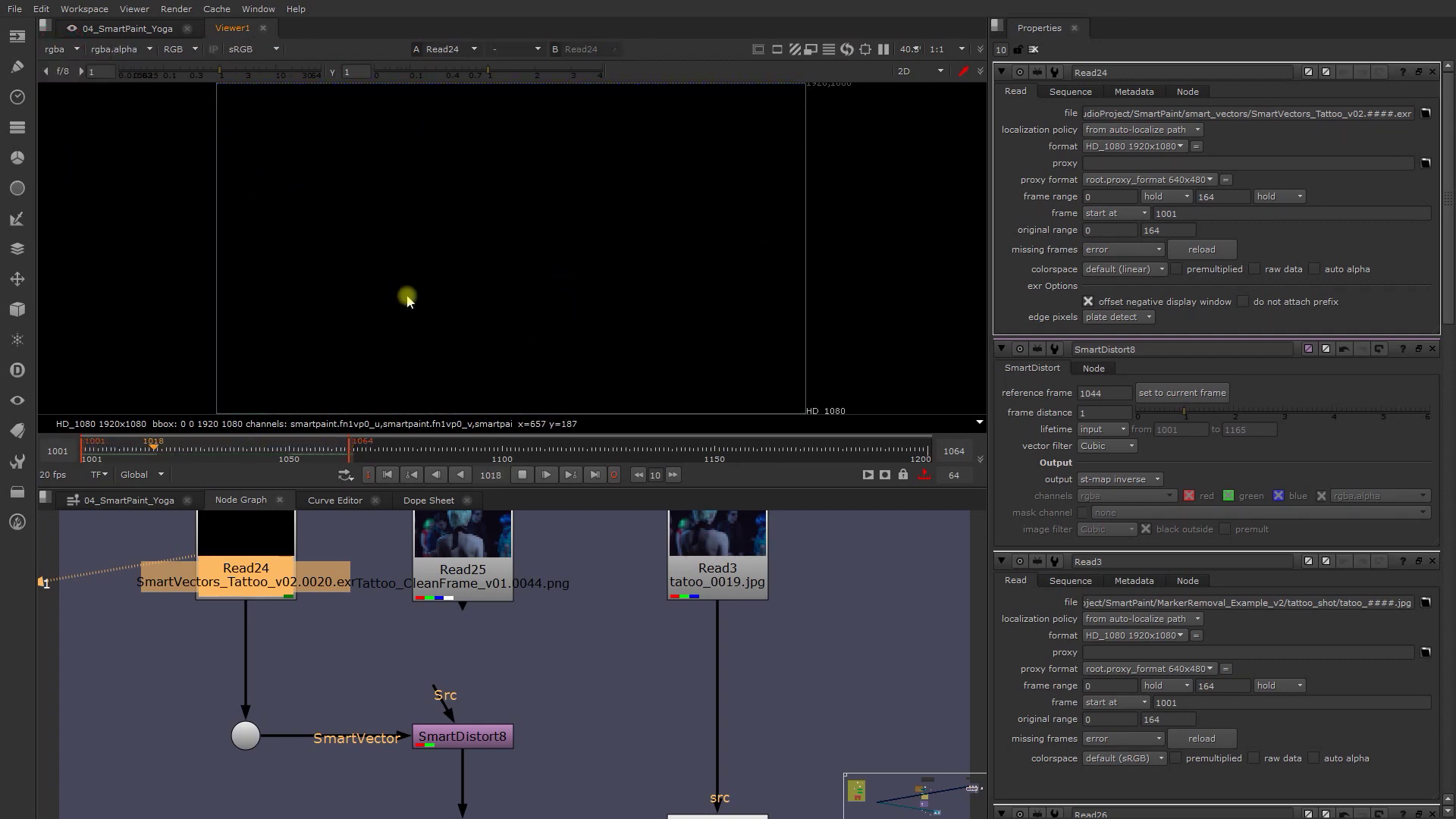
click(508, 561)
- View the Read25 clean frame, then STMap1's warped image in the viewer
key(1)
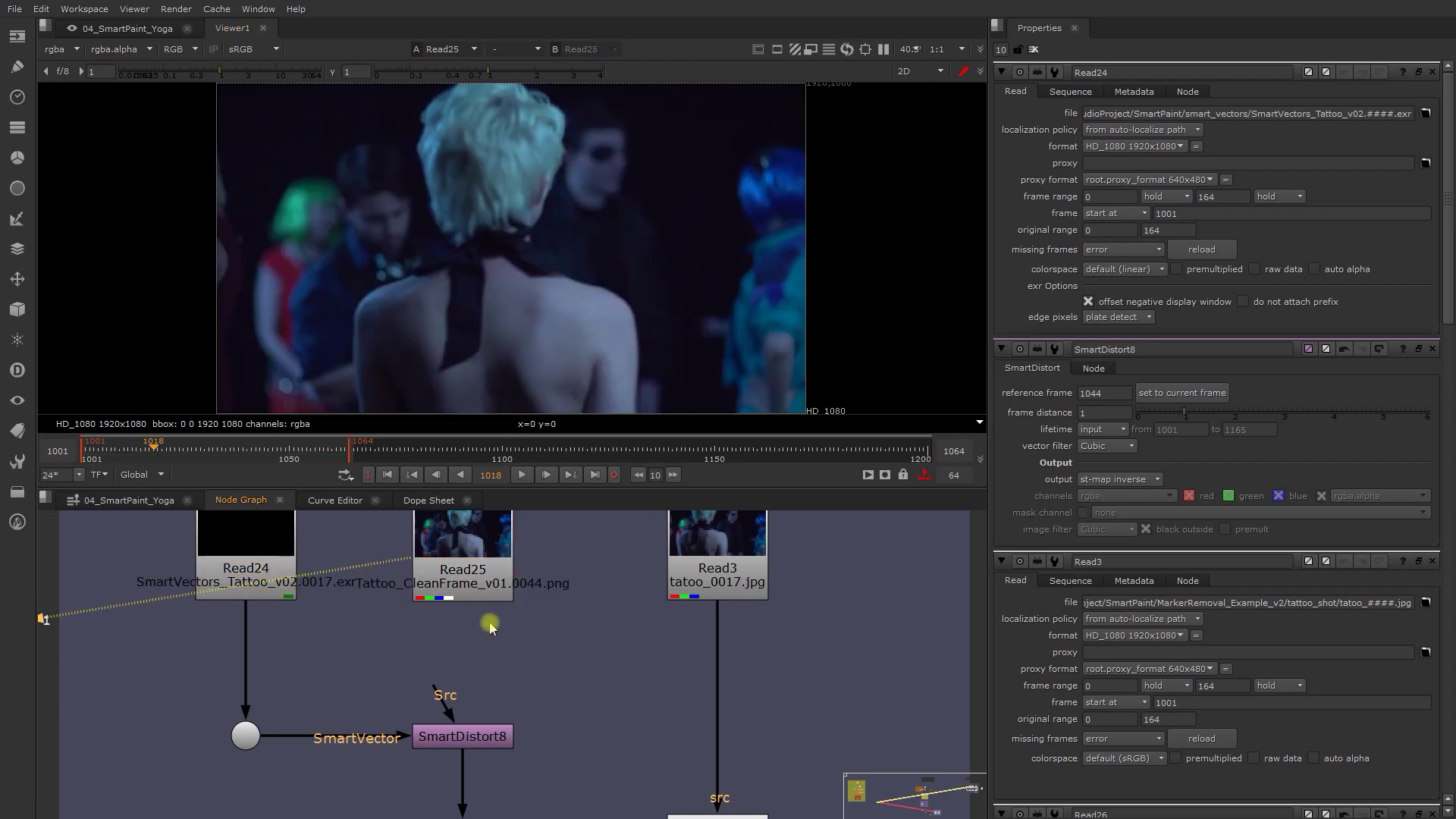
middle_drag(497, 653, 464, 614)
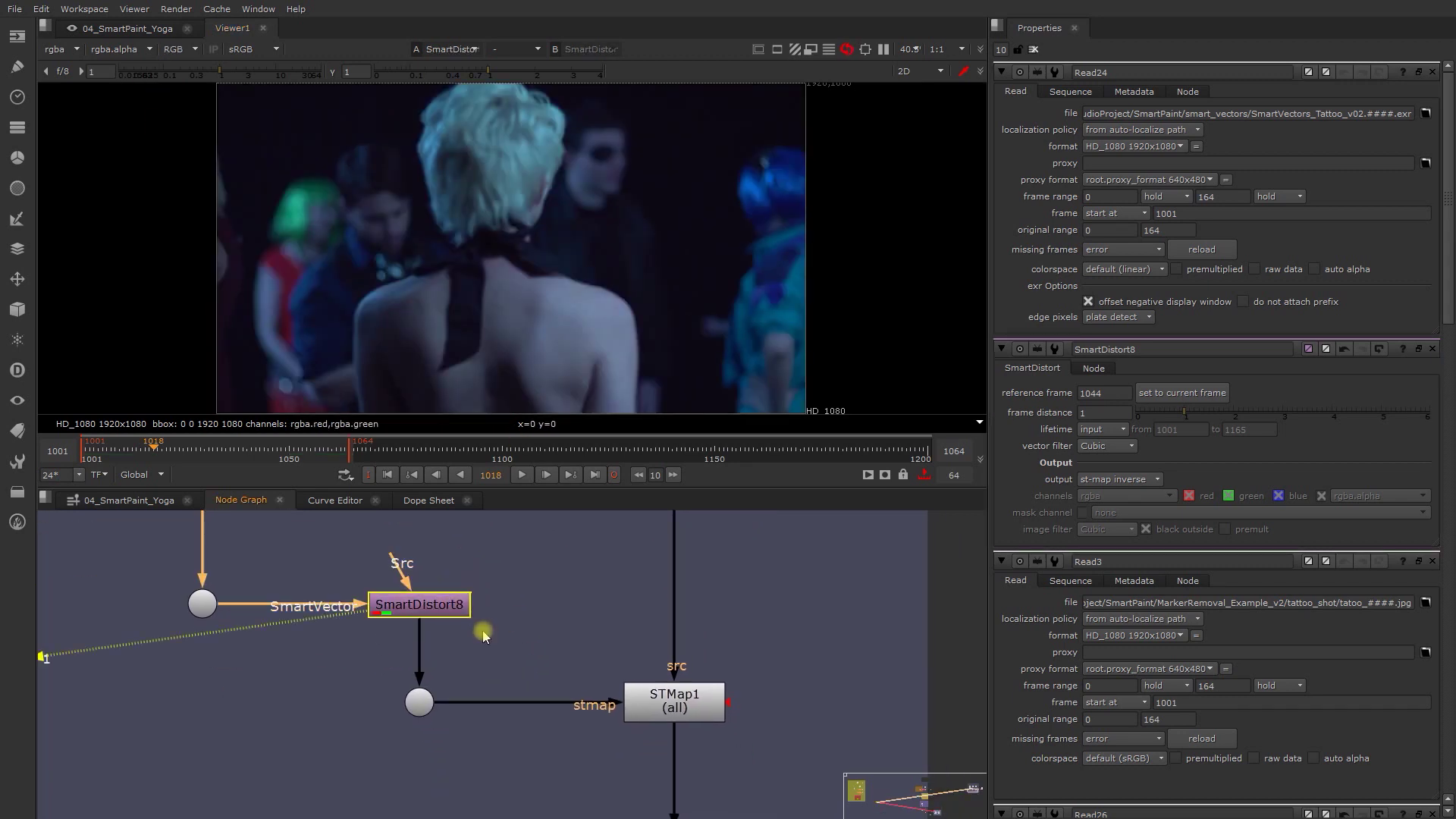
shift+click(419, 702)
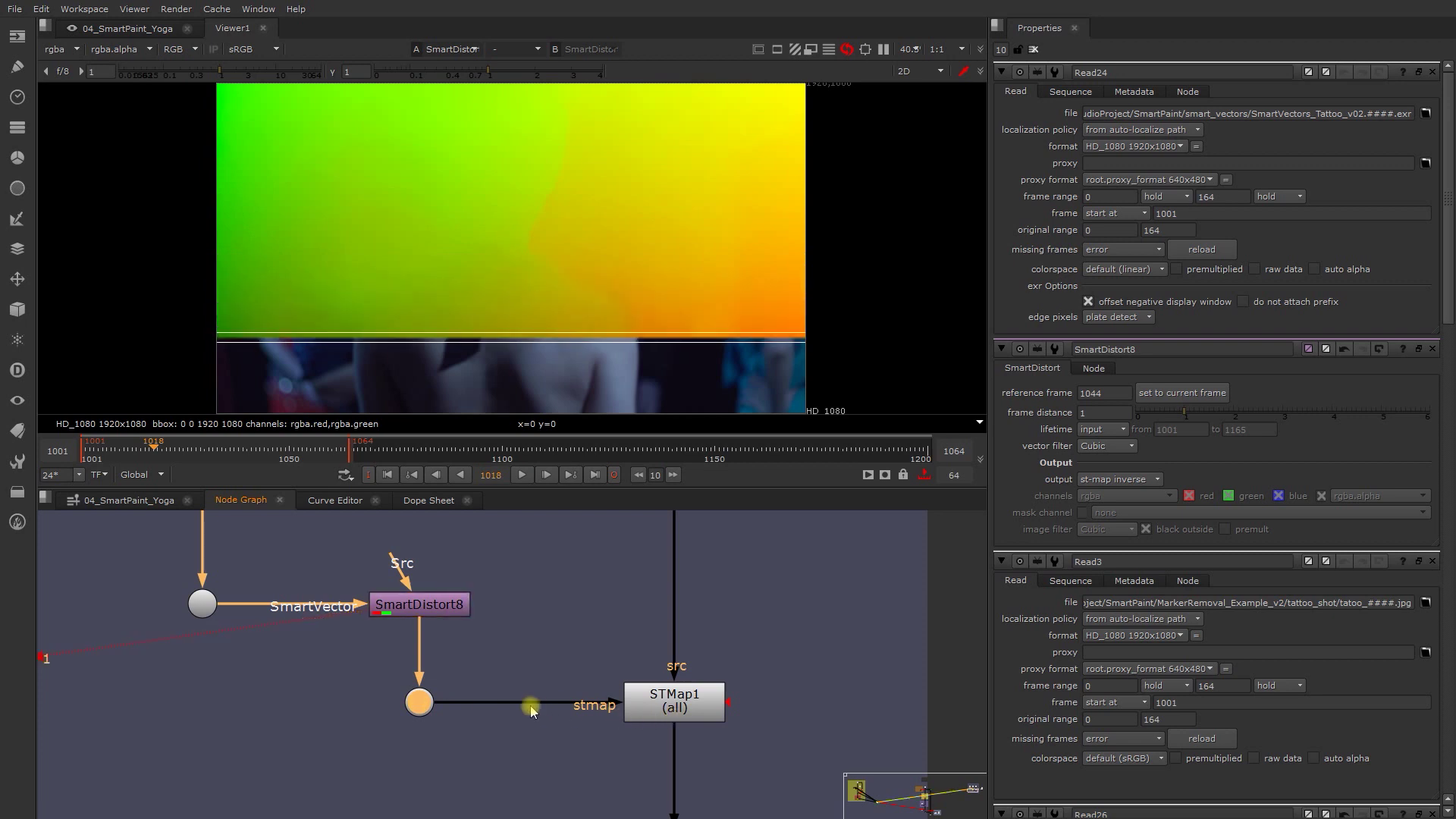
scroll(531, 711, up, 2)
click(713, 694)
key(1)
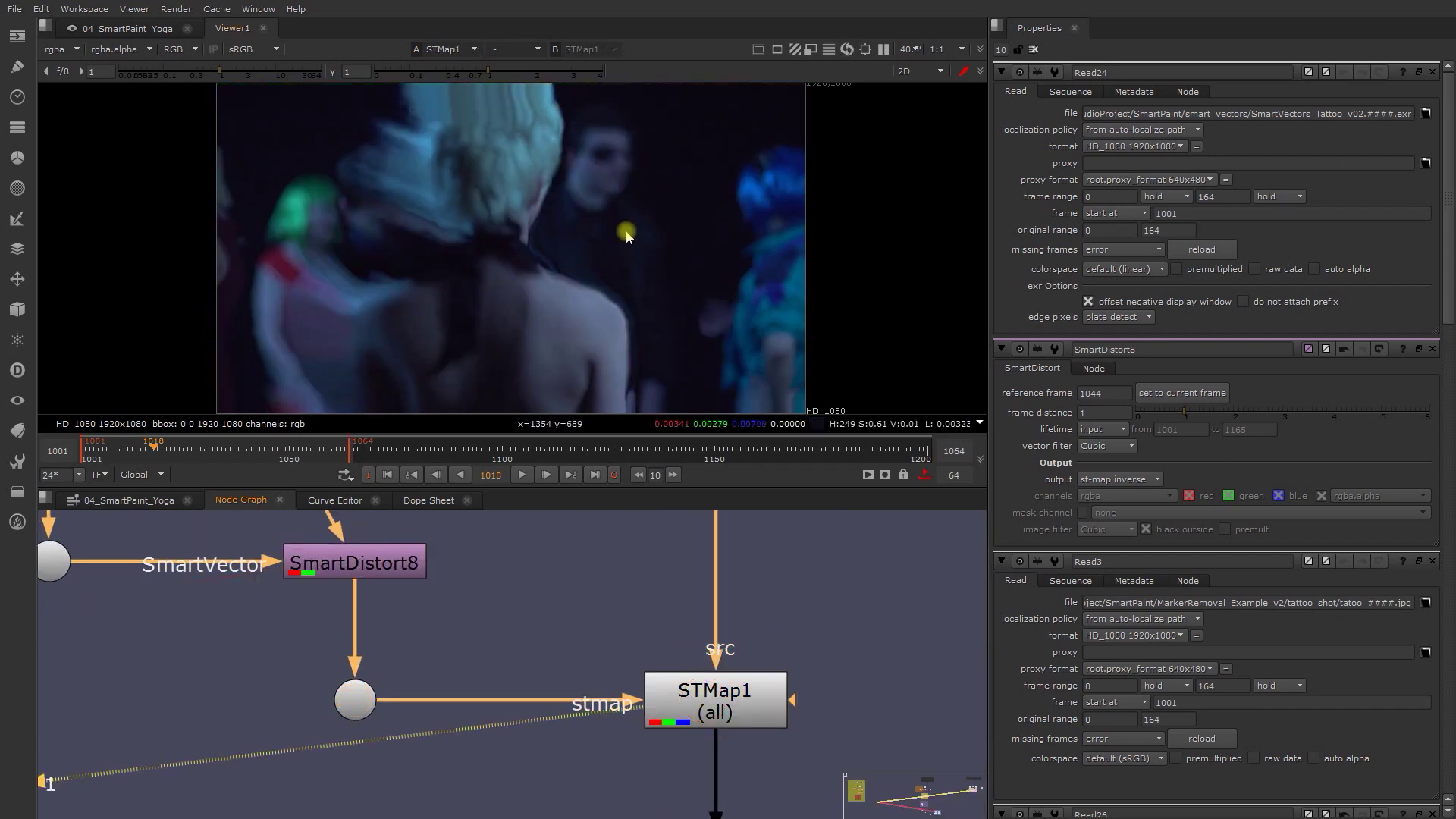
scroll(607, 629, down, 6)
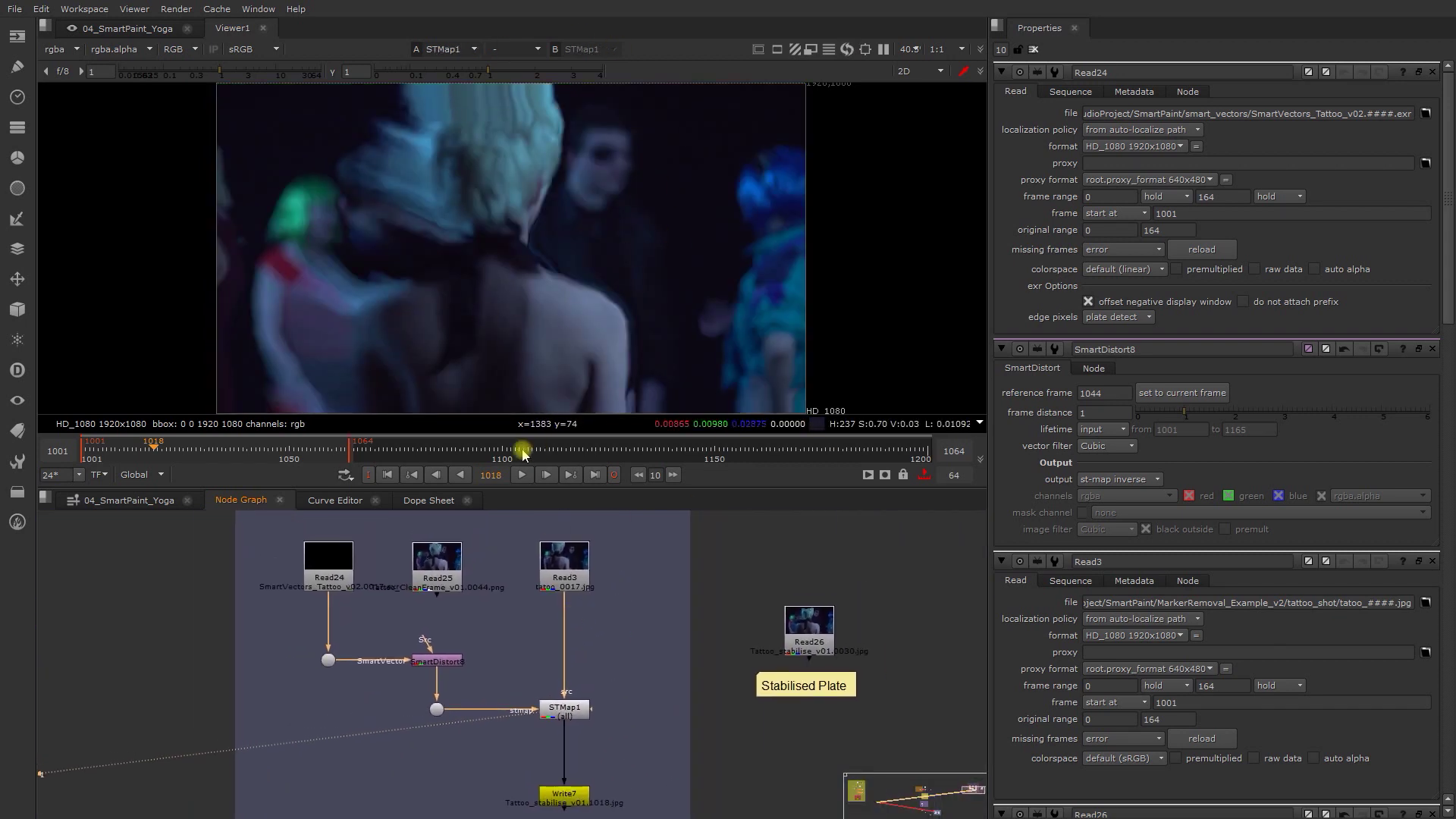
scroll(607, 584, up, 3)
- View the Read26 stabilised plate, zoom in on the tattooed shoulder, then fit the frame
middle_drag(710, 659, 618, 622)
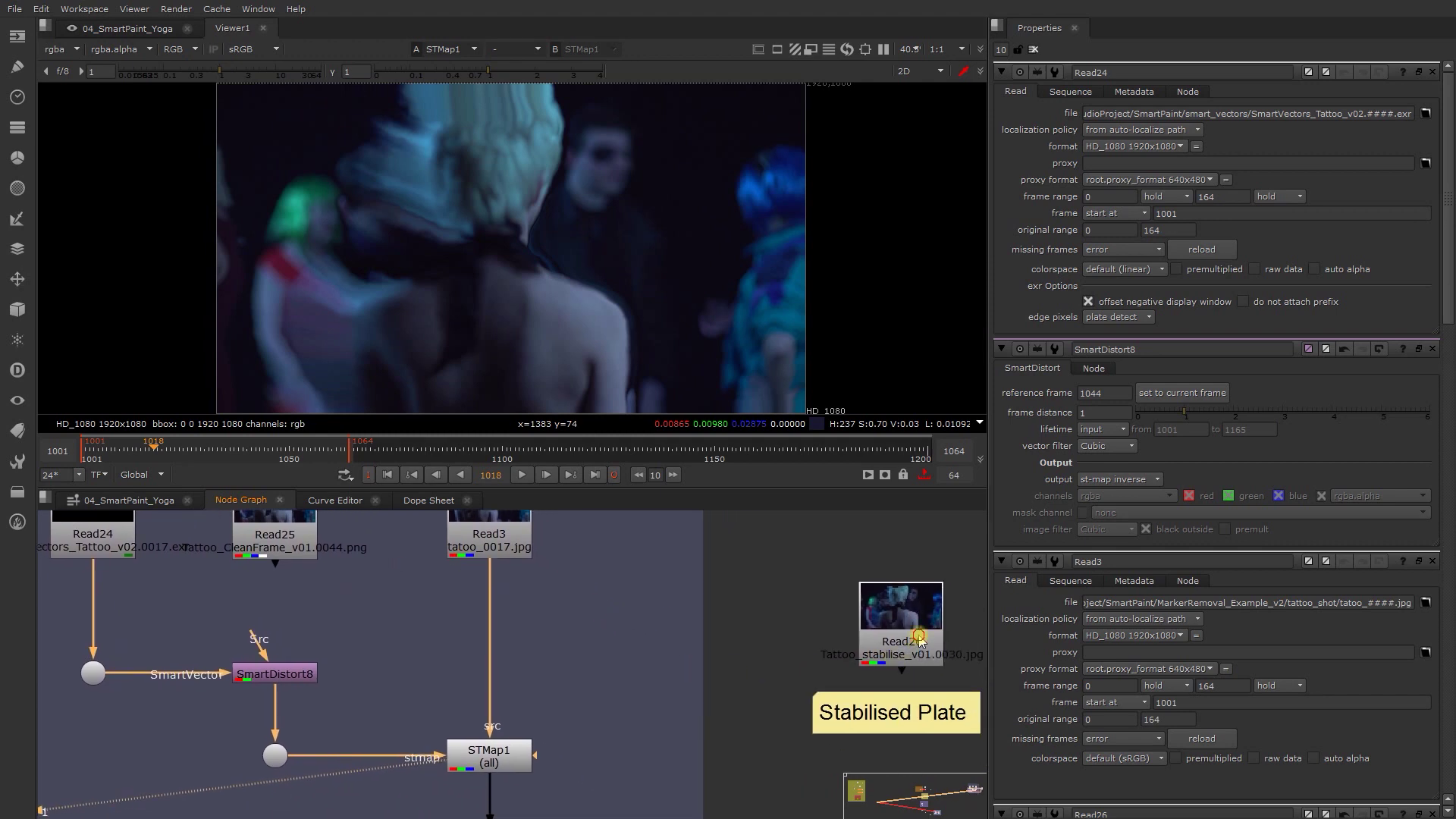
key(1)
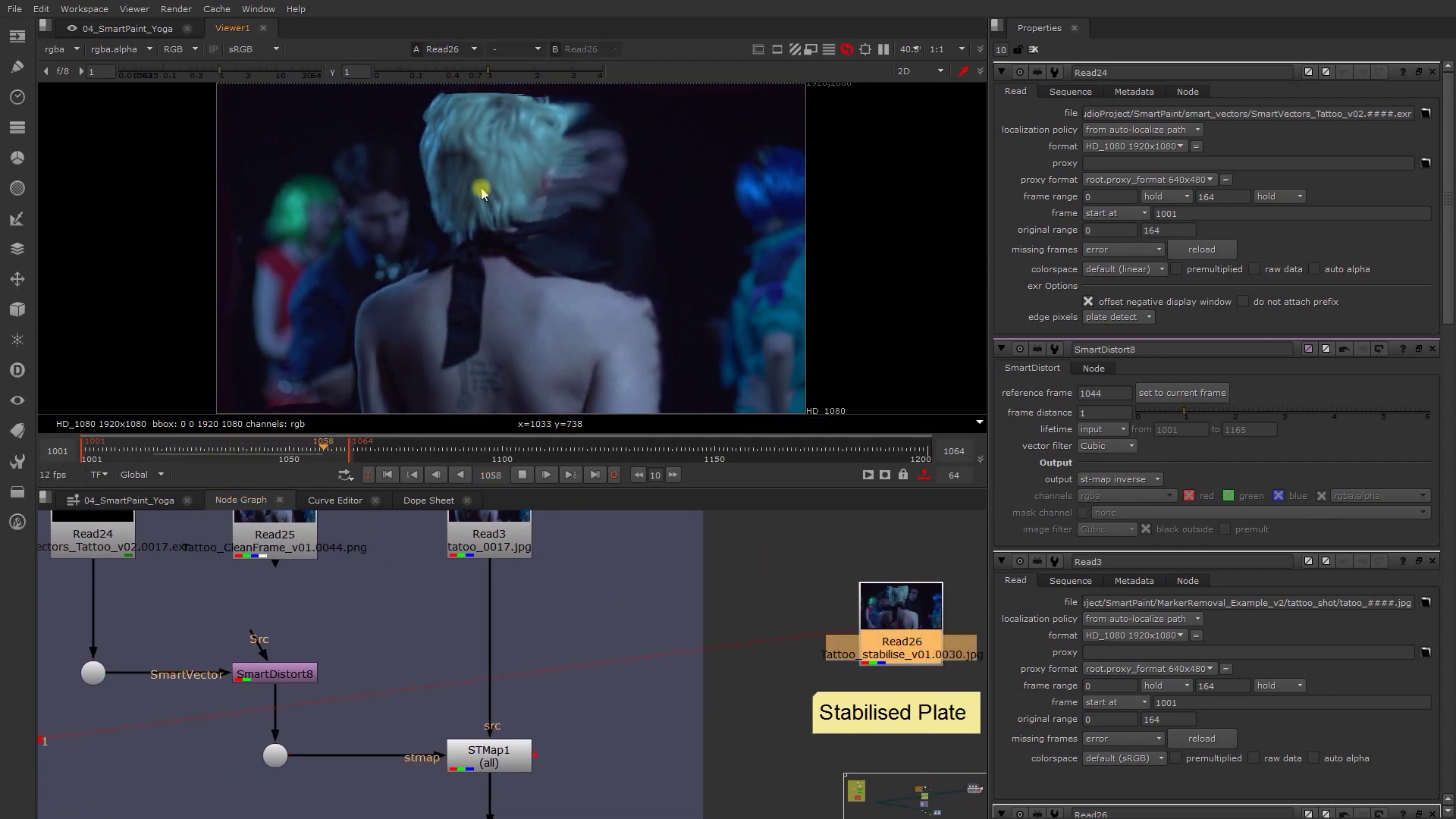
scroll(574, 265, up, 2)
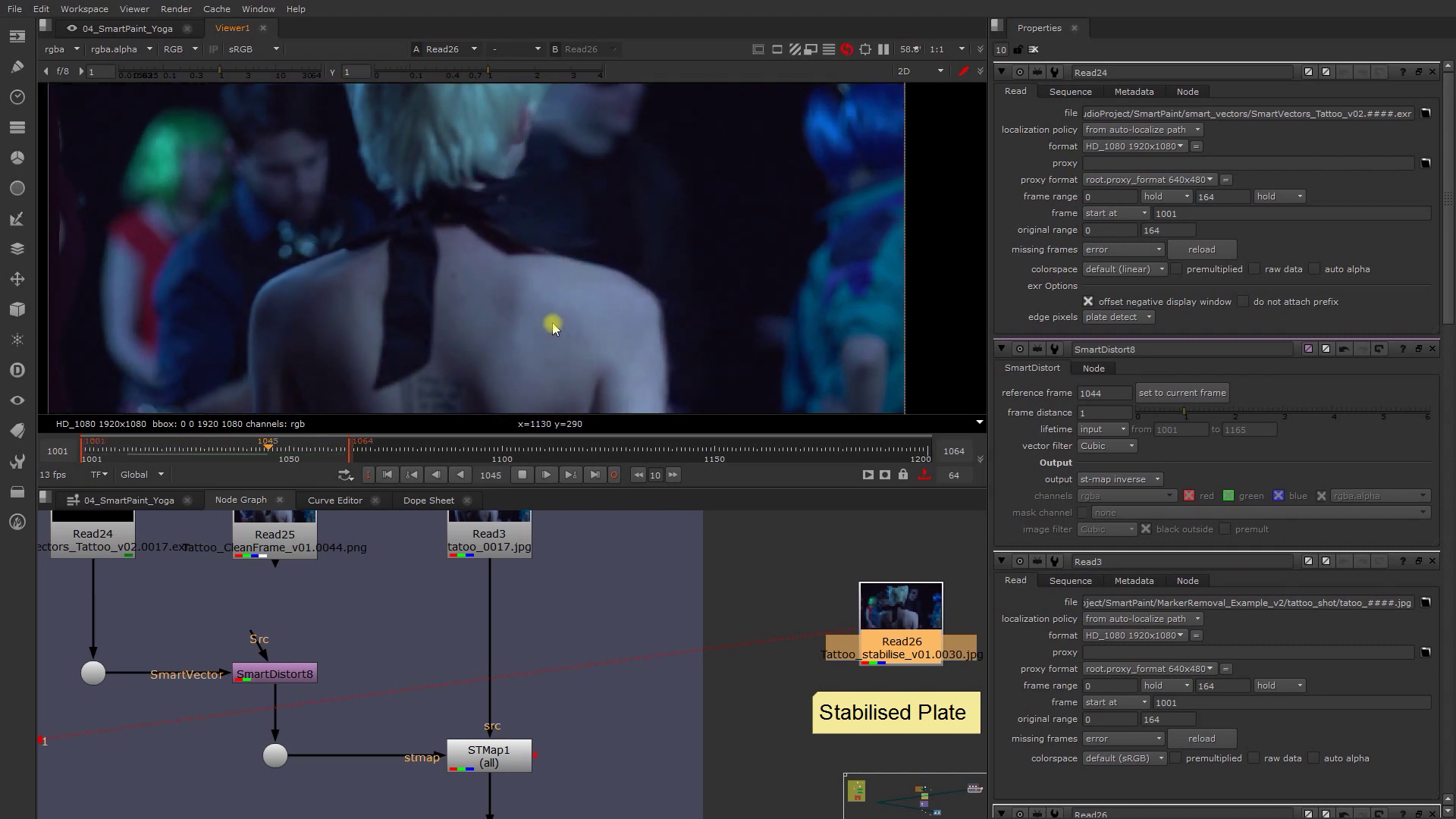
middle_drag(551, 326, 520, 270)
scroll(546, 291, up, 2)
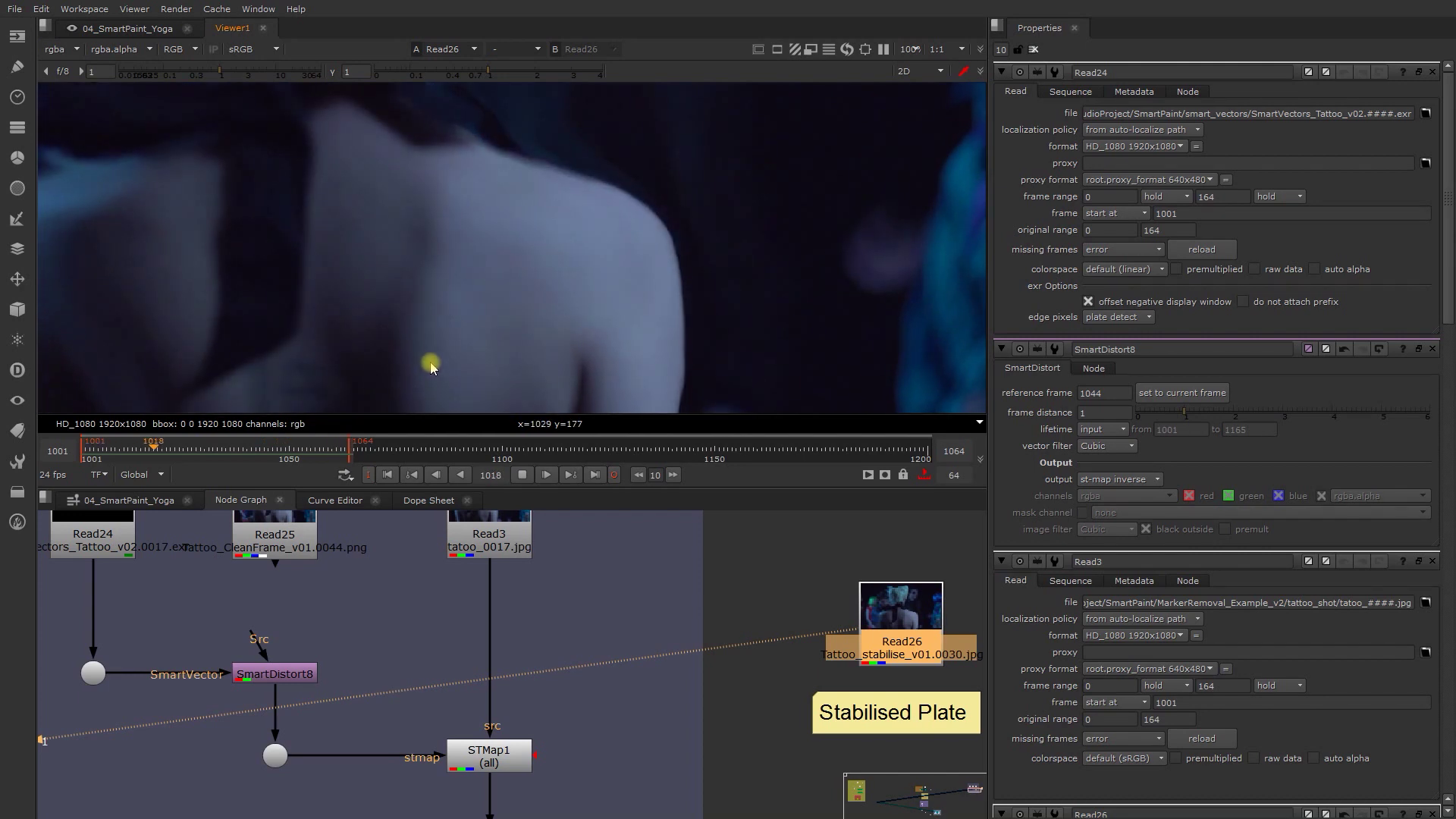
key(f)
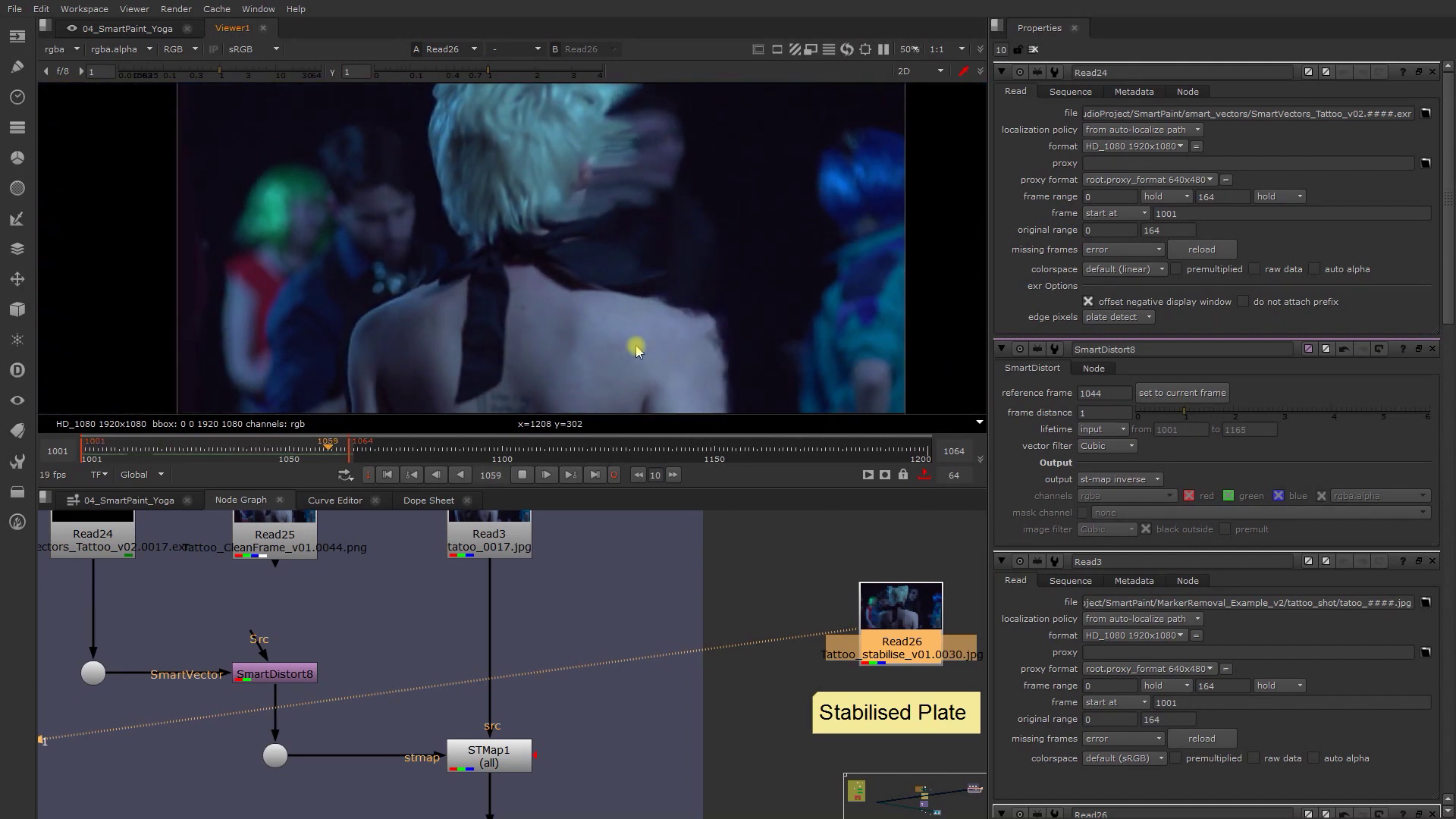
scroll(634, 731, down, 5)
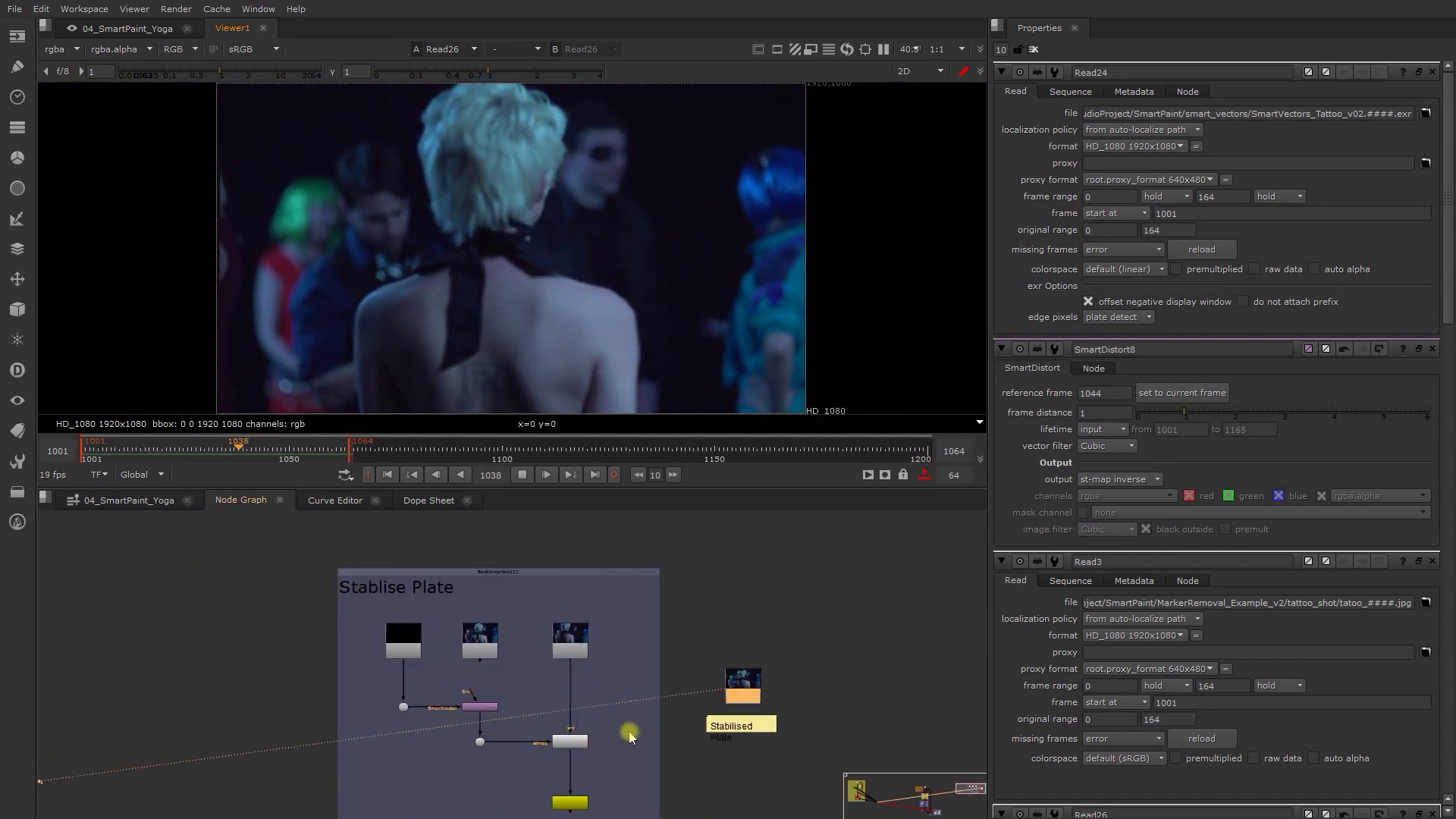
- Maximize the viewer so the 05_RayRender robot spider render fills the window
key(space)
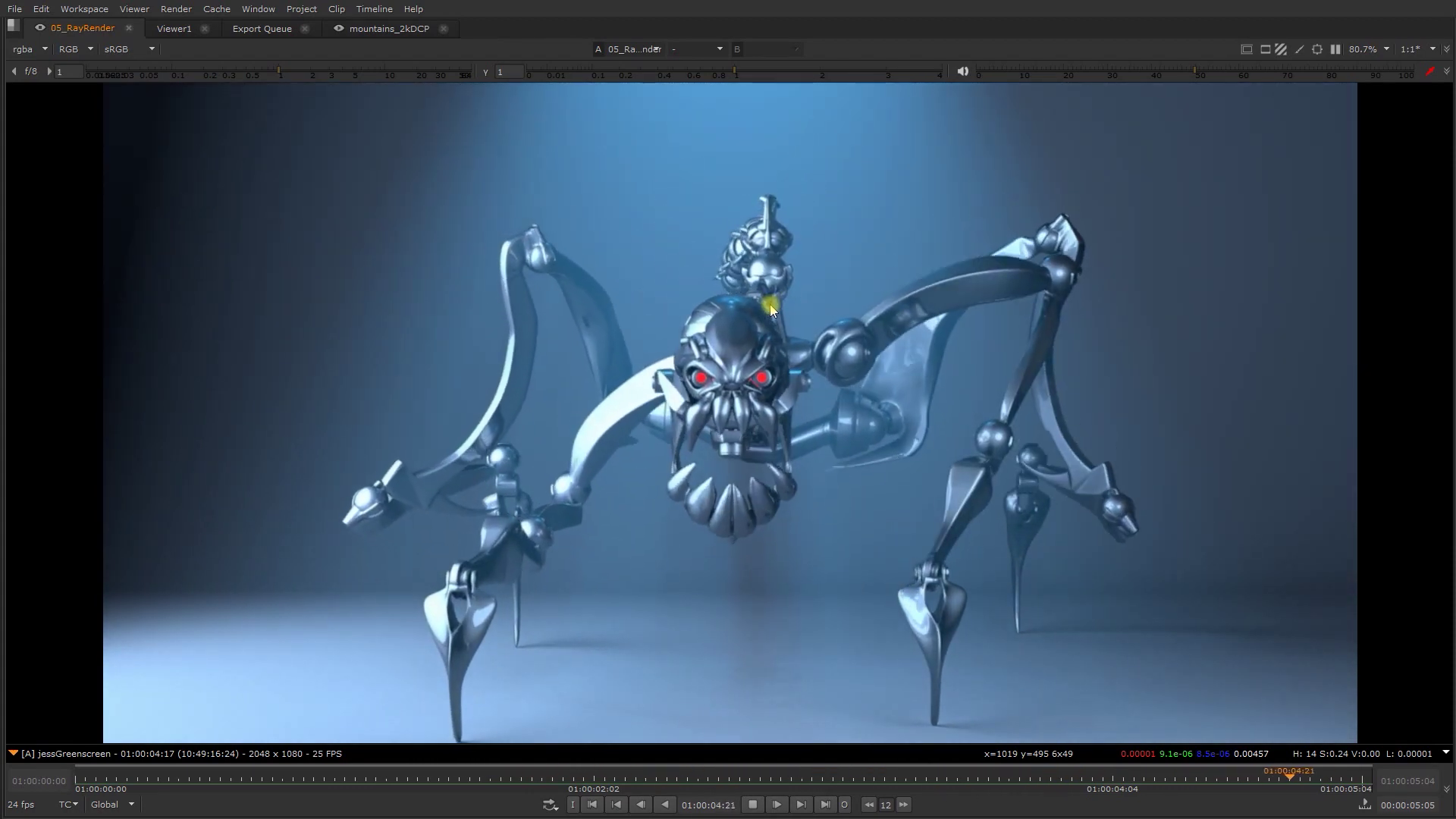
- Stop playback and isolate the Reflection pass by enabling its track and hiding Beauty
key(space)
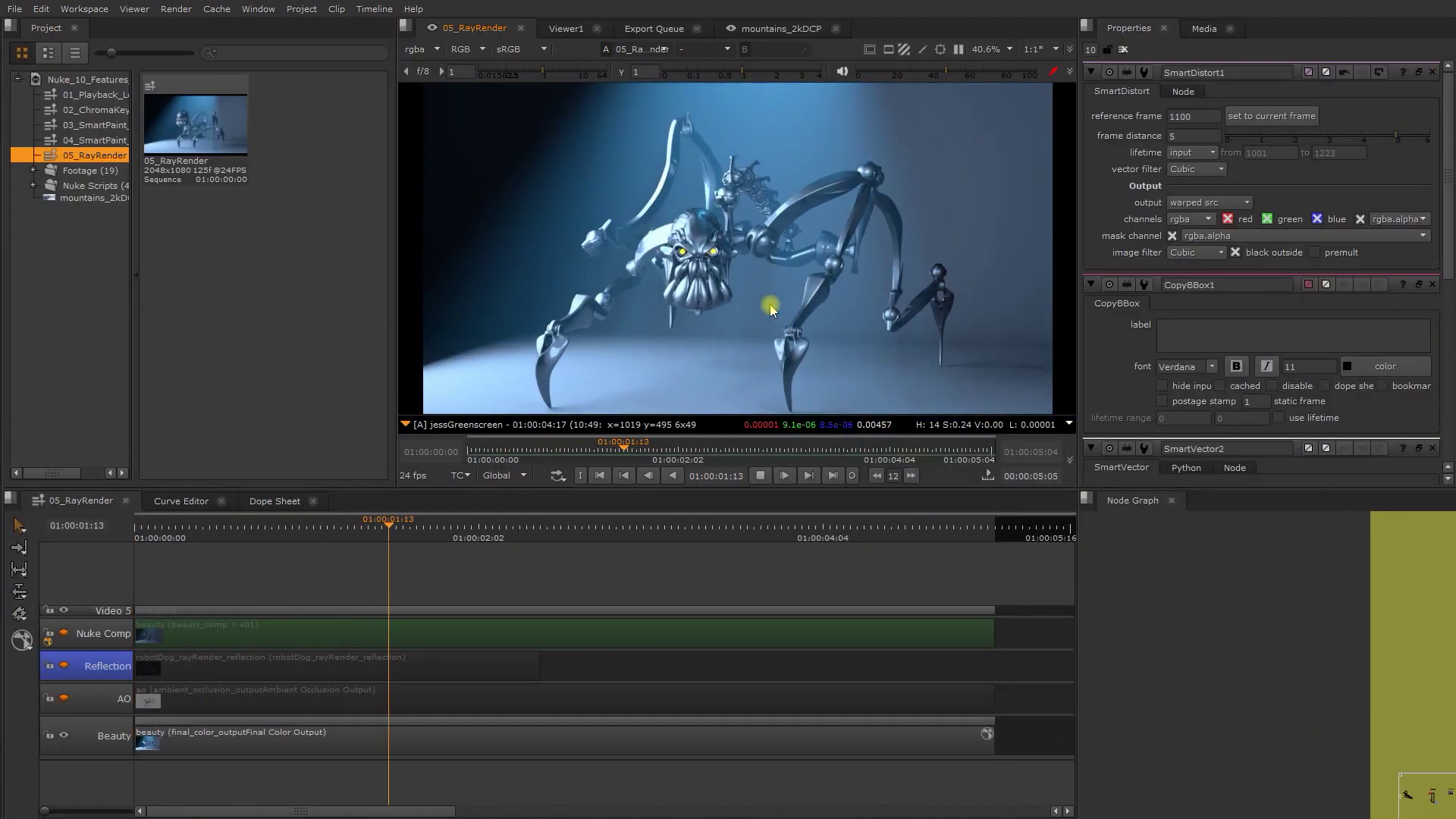
key(space)
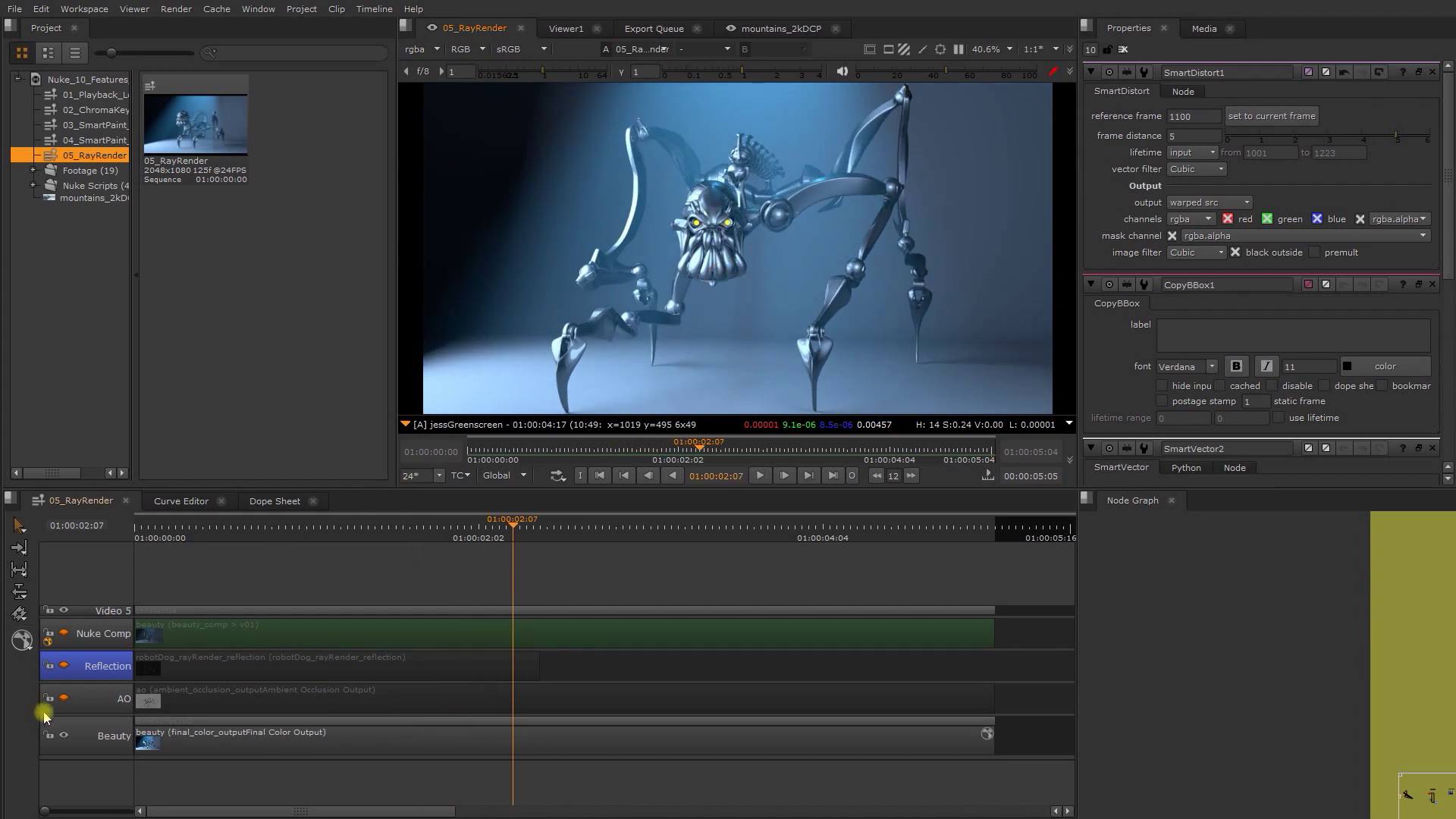
click(65, 666)
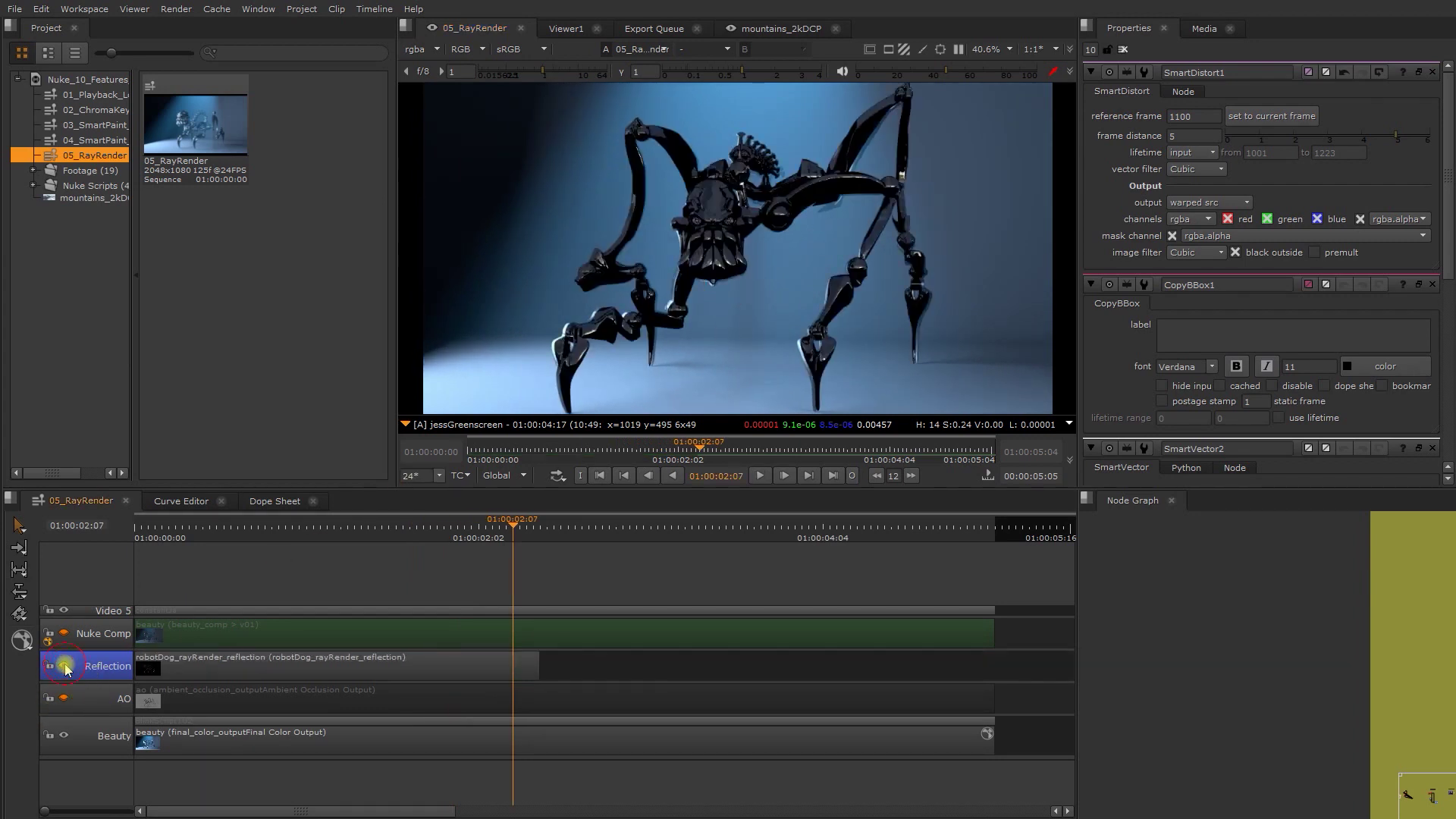
click(63, 737)
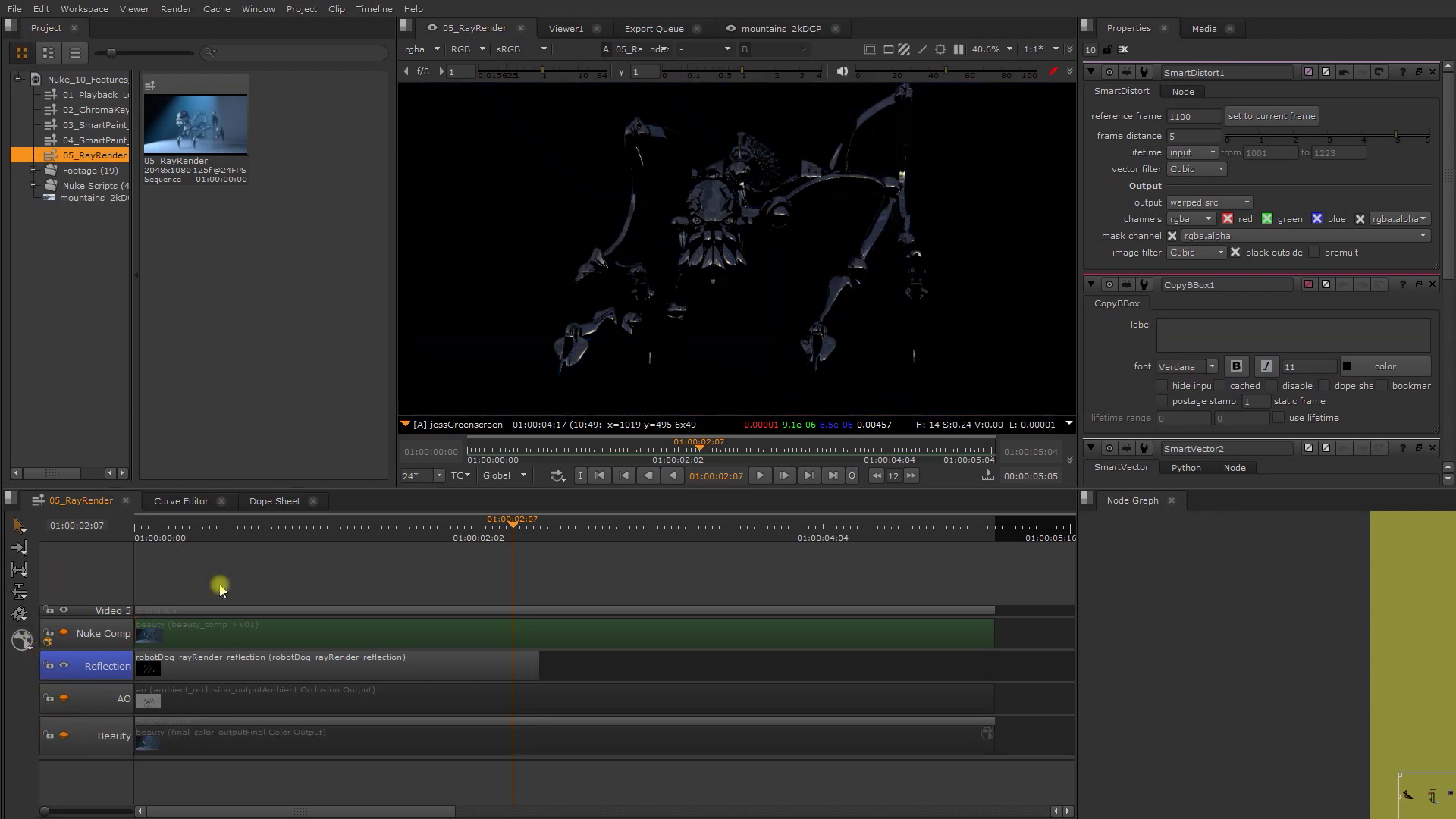
- Play the reflection pass fullscreen, check its alpha, and park the playhead at 01:00:00:11
key(space)
key(l)
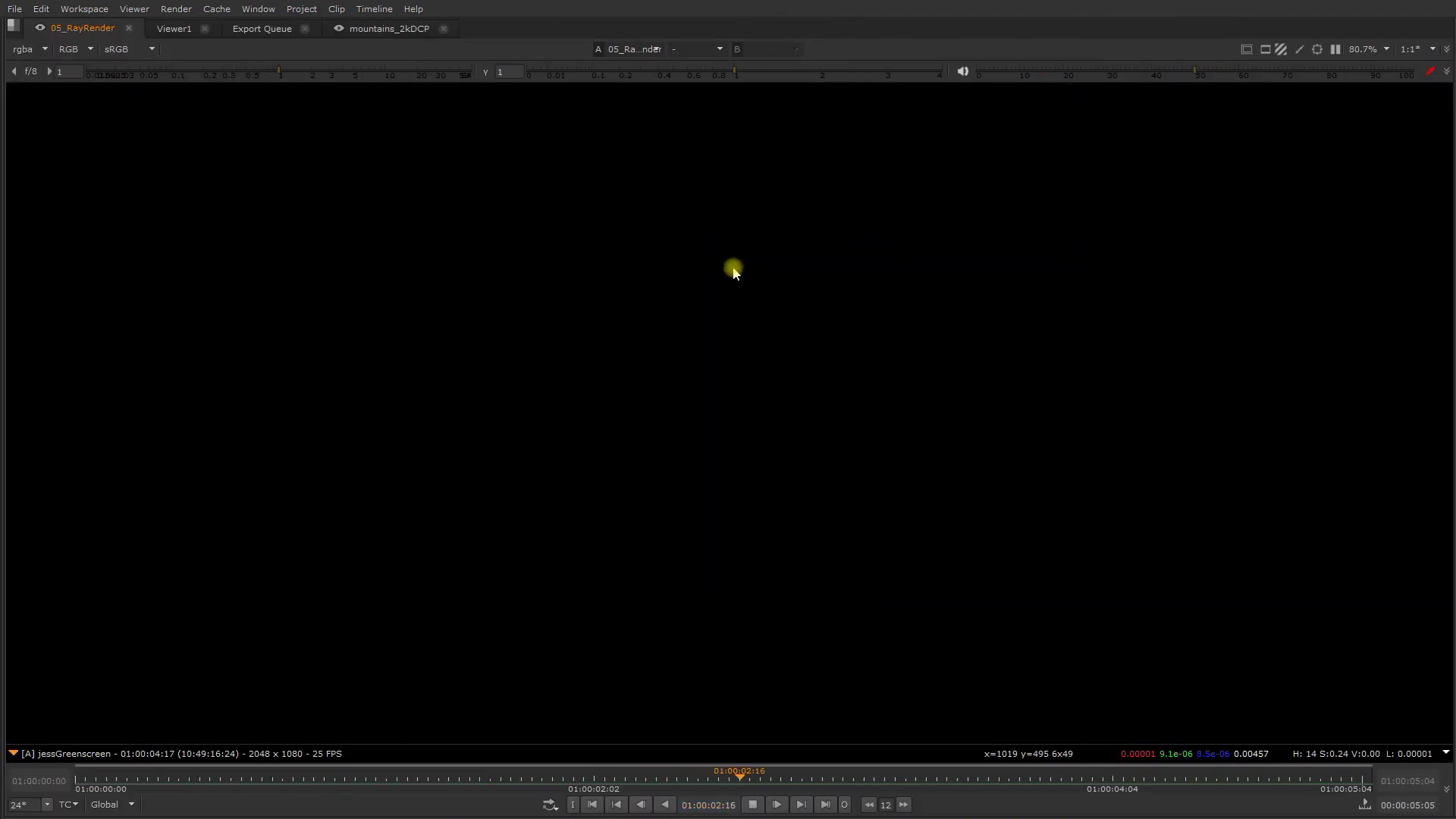
drag(163, 787, 479, 773)
key(Caps_Lock)
key(a)
key(Caps_Lock)
key(a)
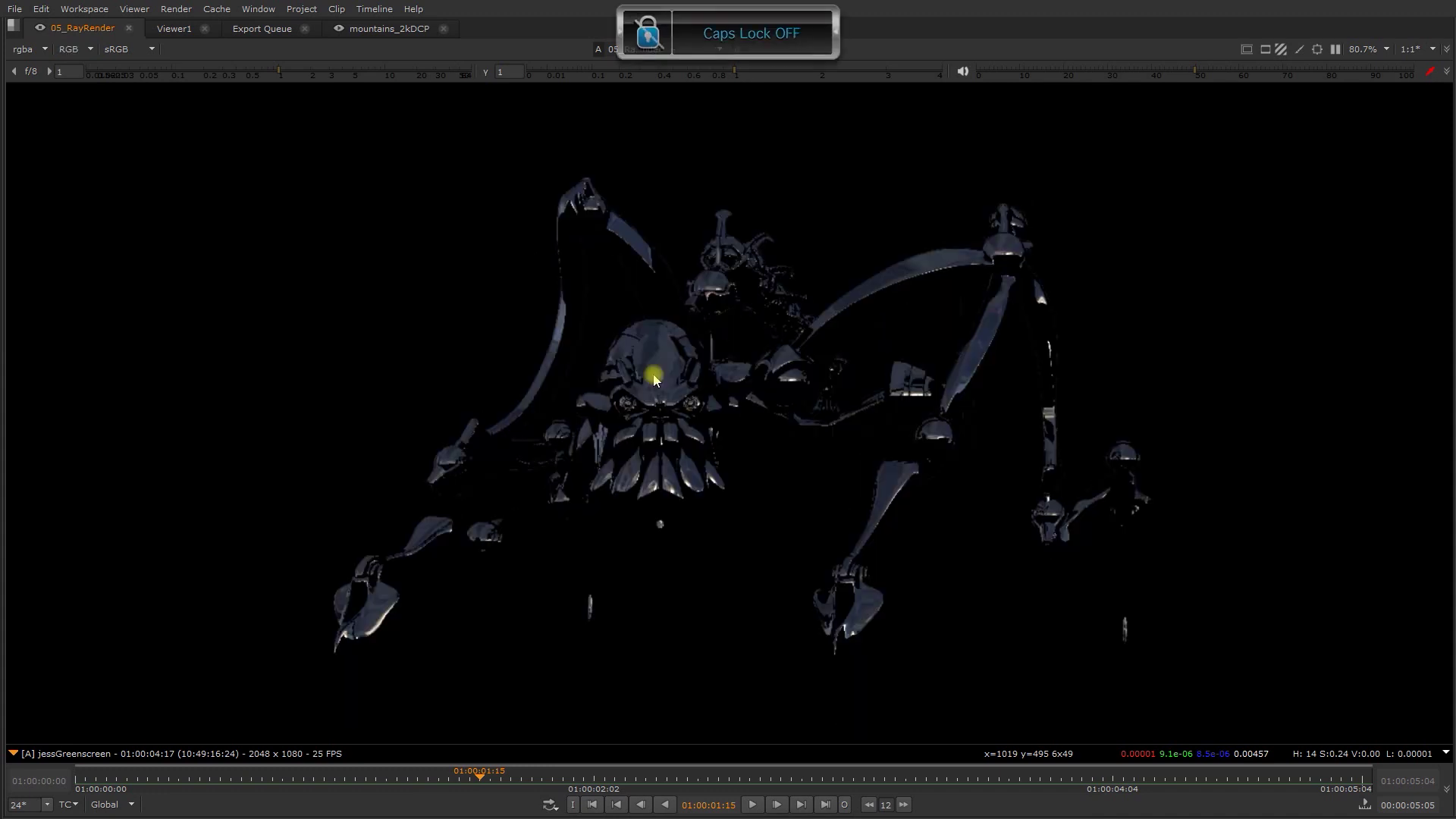
drag(250, 794, 610, 745)
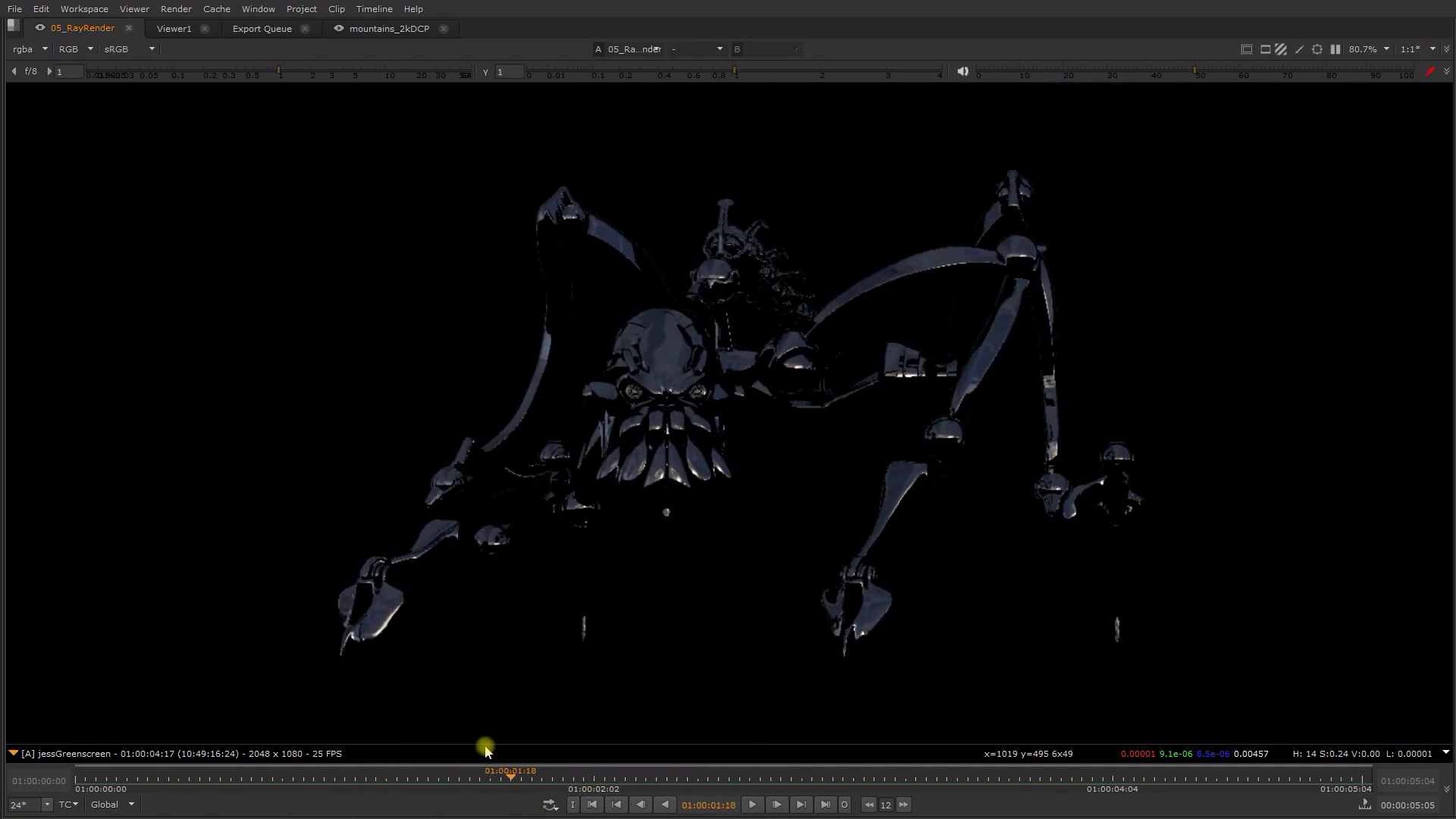
click(190, 772)
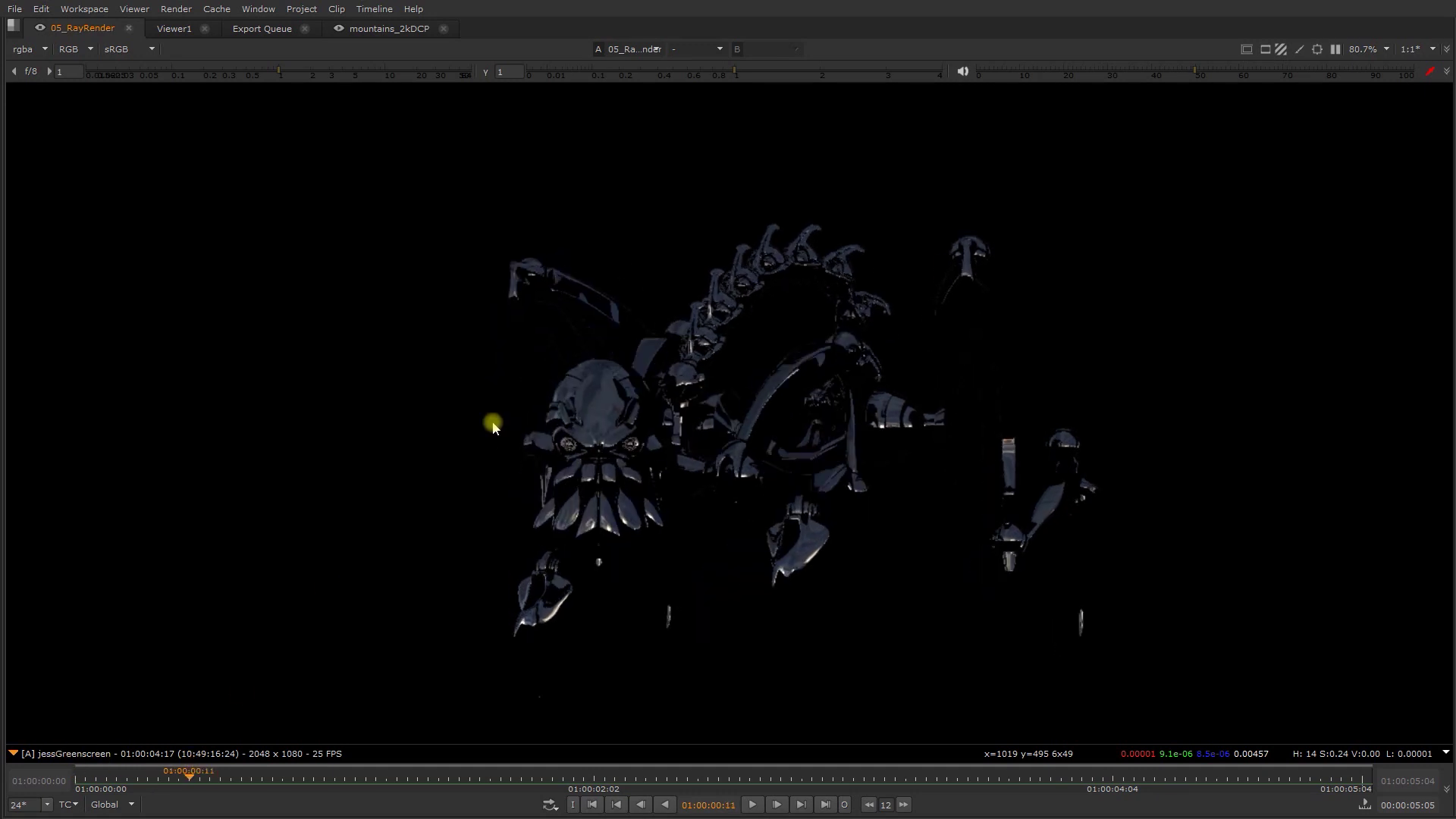
key(space)
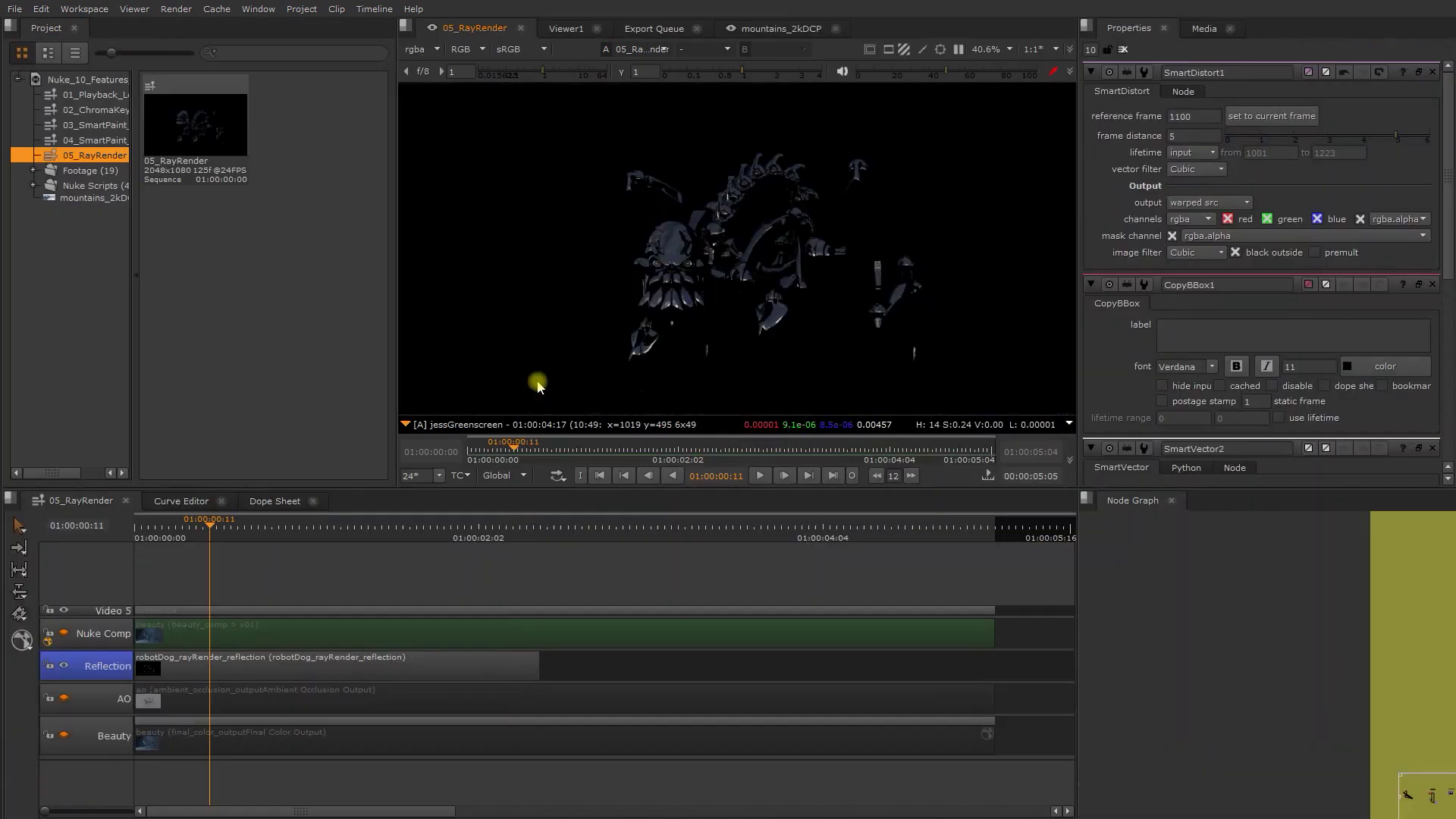
- Swap the Reflection track for AO and play the ambient occlusion pass, stopping at 01:00:03:12
click(63, 666)
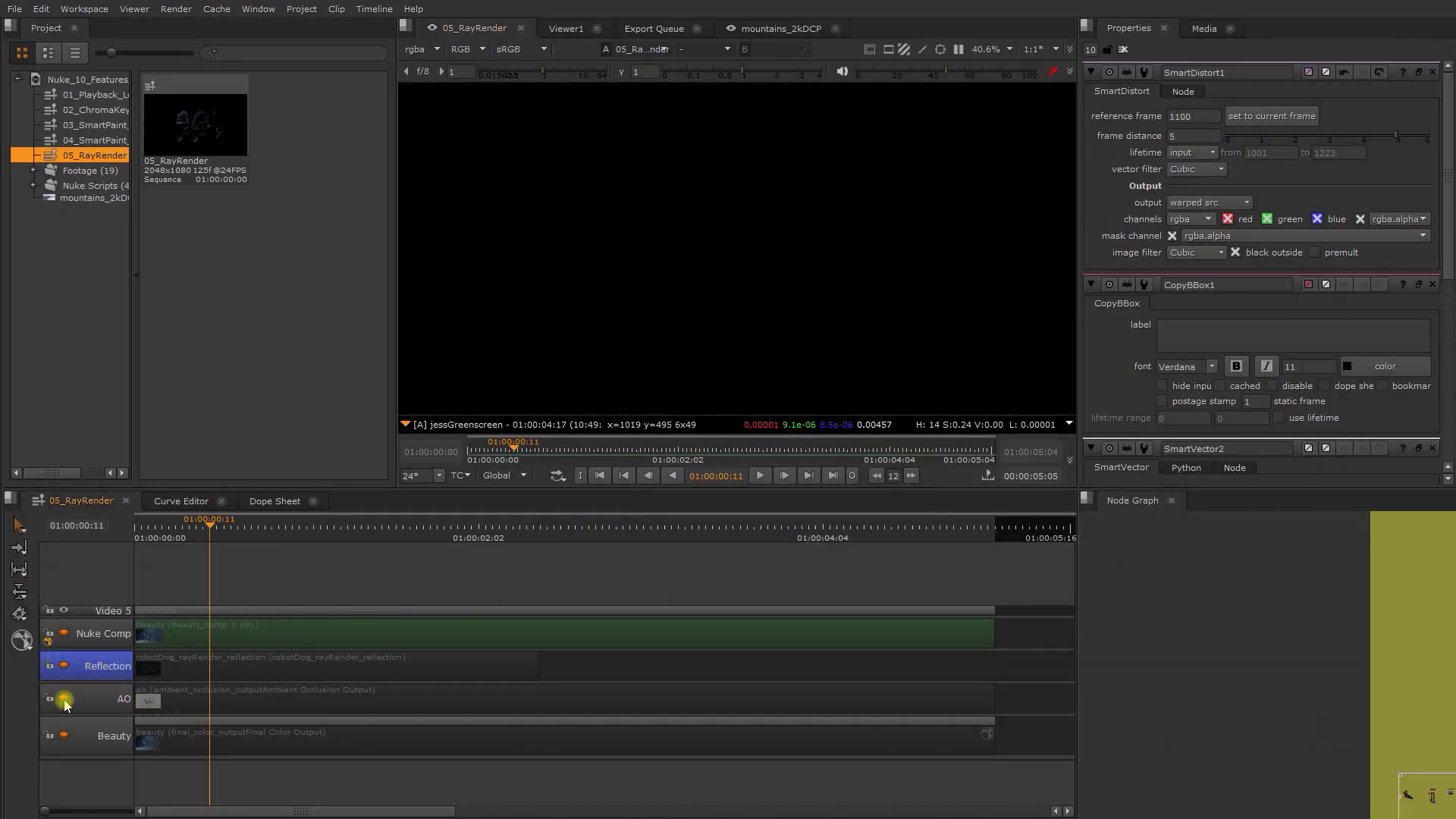
click(64, 698)
key(space)
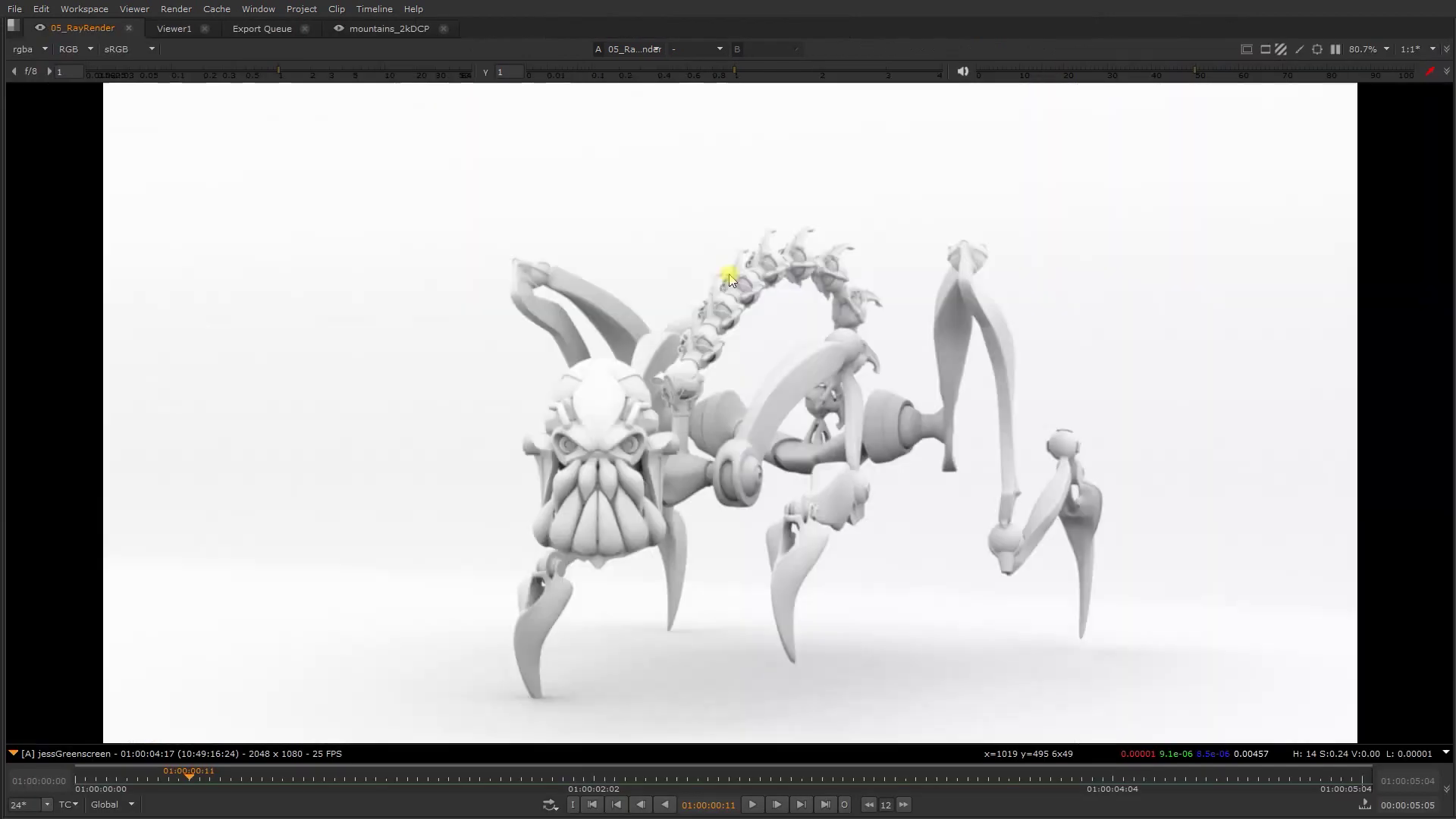
key(l)
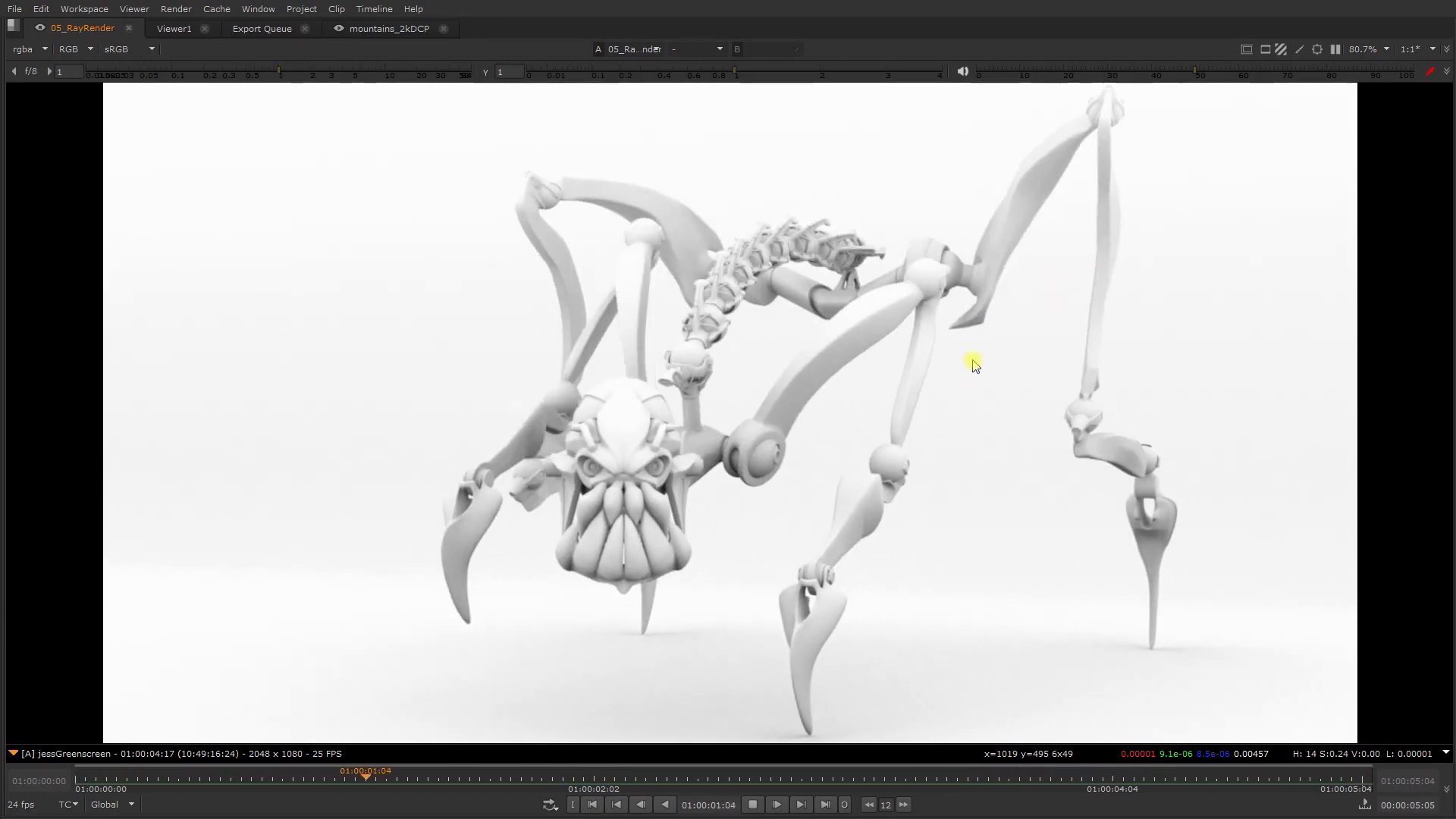
key(space)
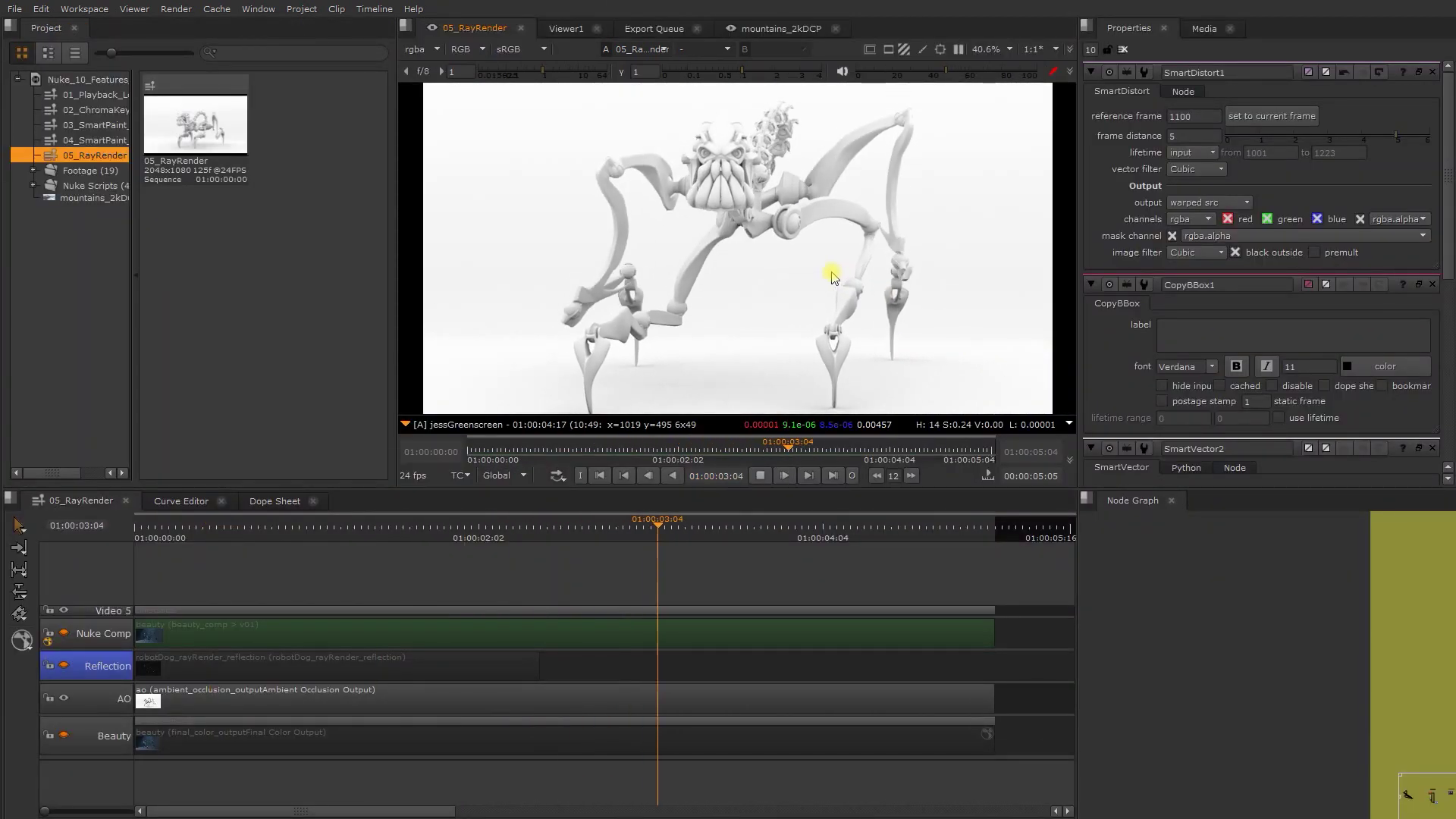
key(space)
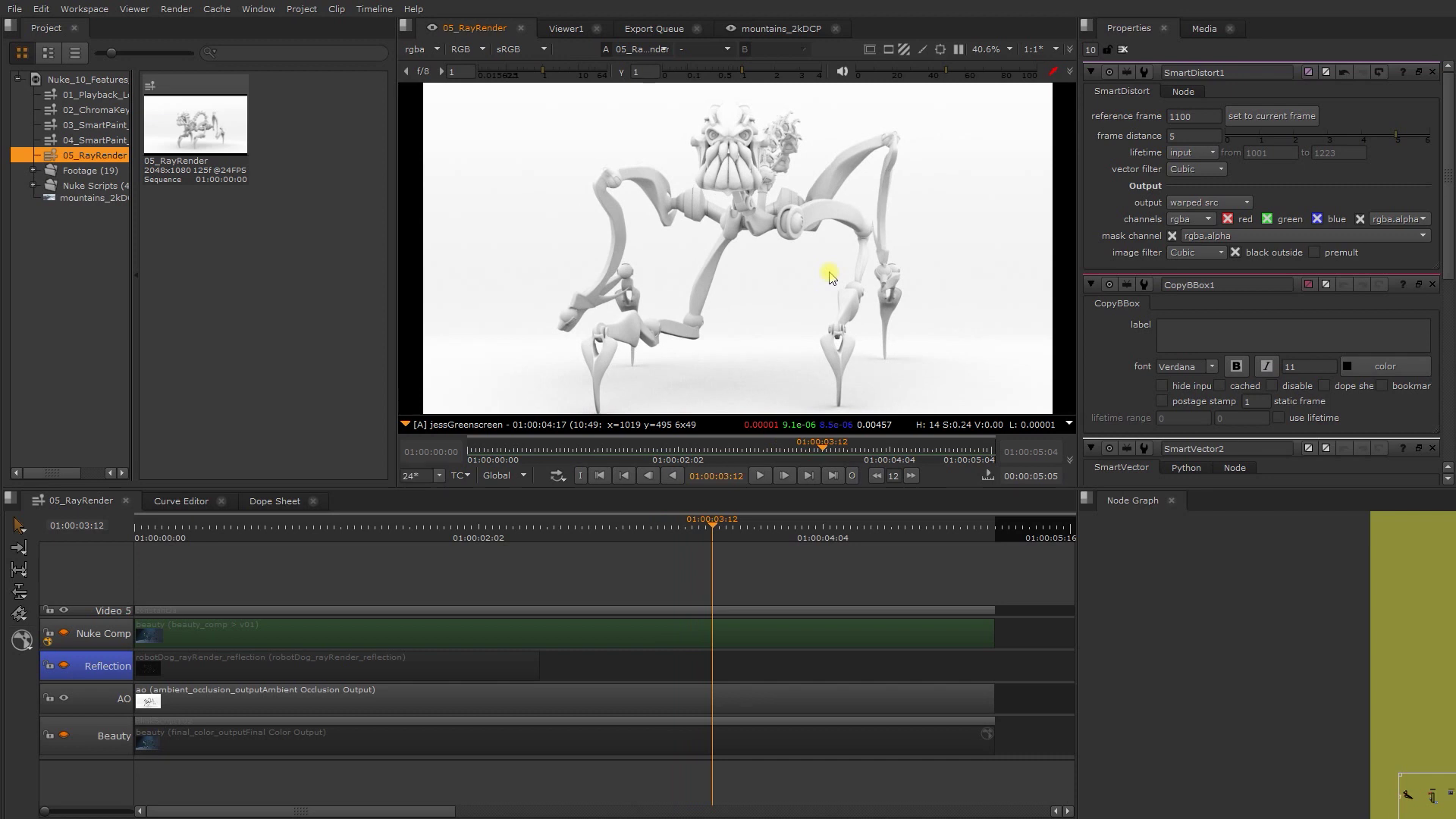
- Open the Nuke Comp clip's script, choosing Discard for unsaved changes and No to the autosave
double_click(203, 628)
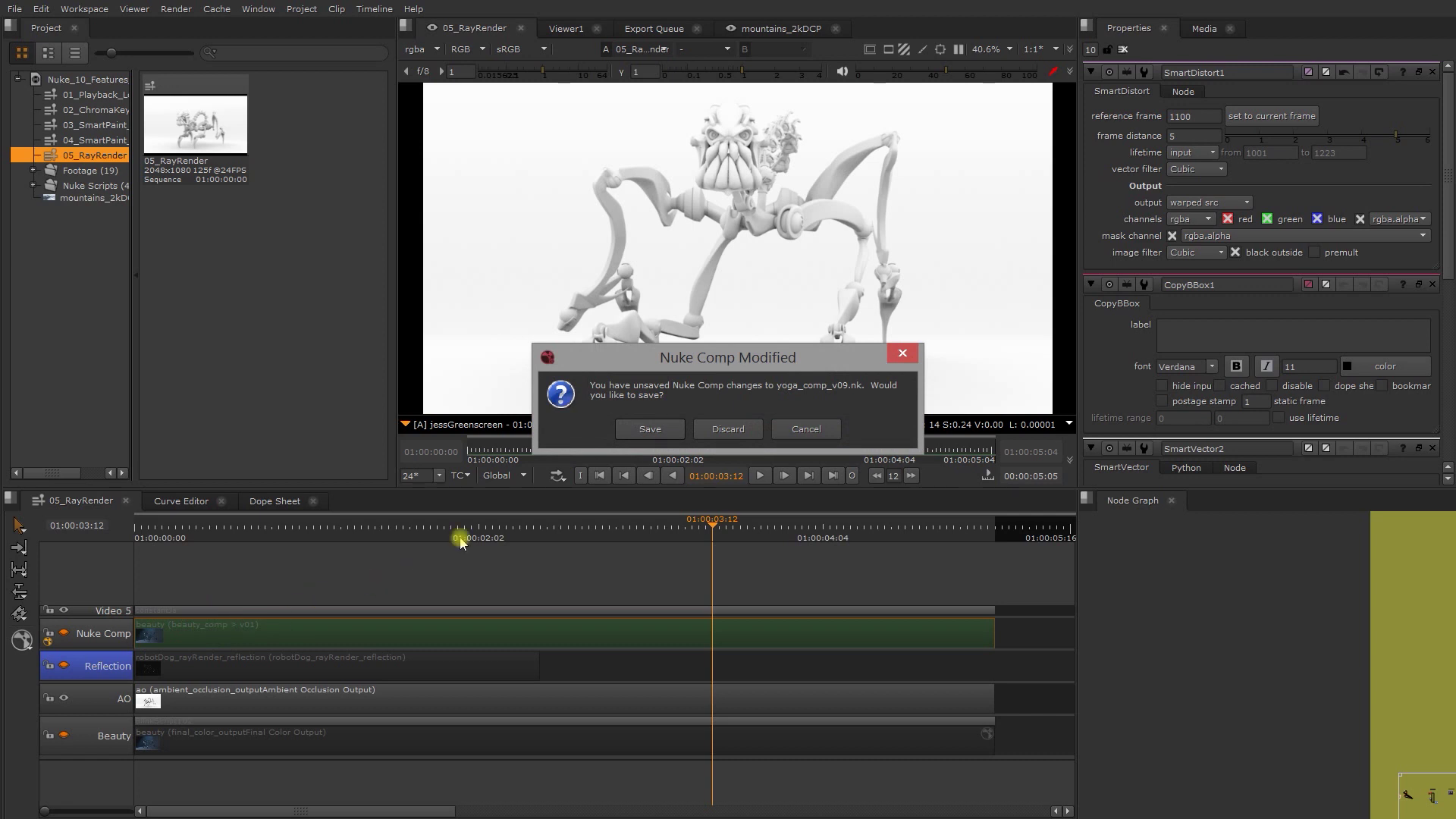
click(716, 430)
click(777, 436)
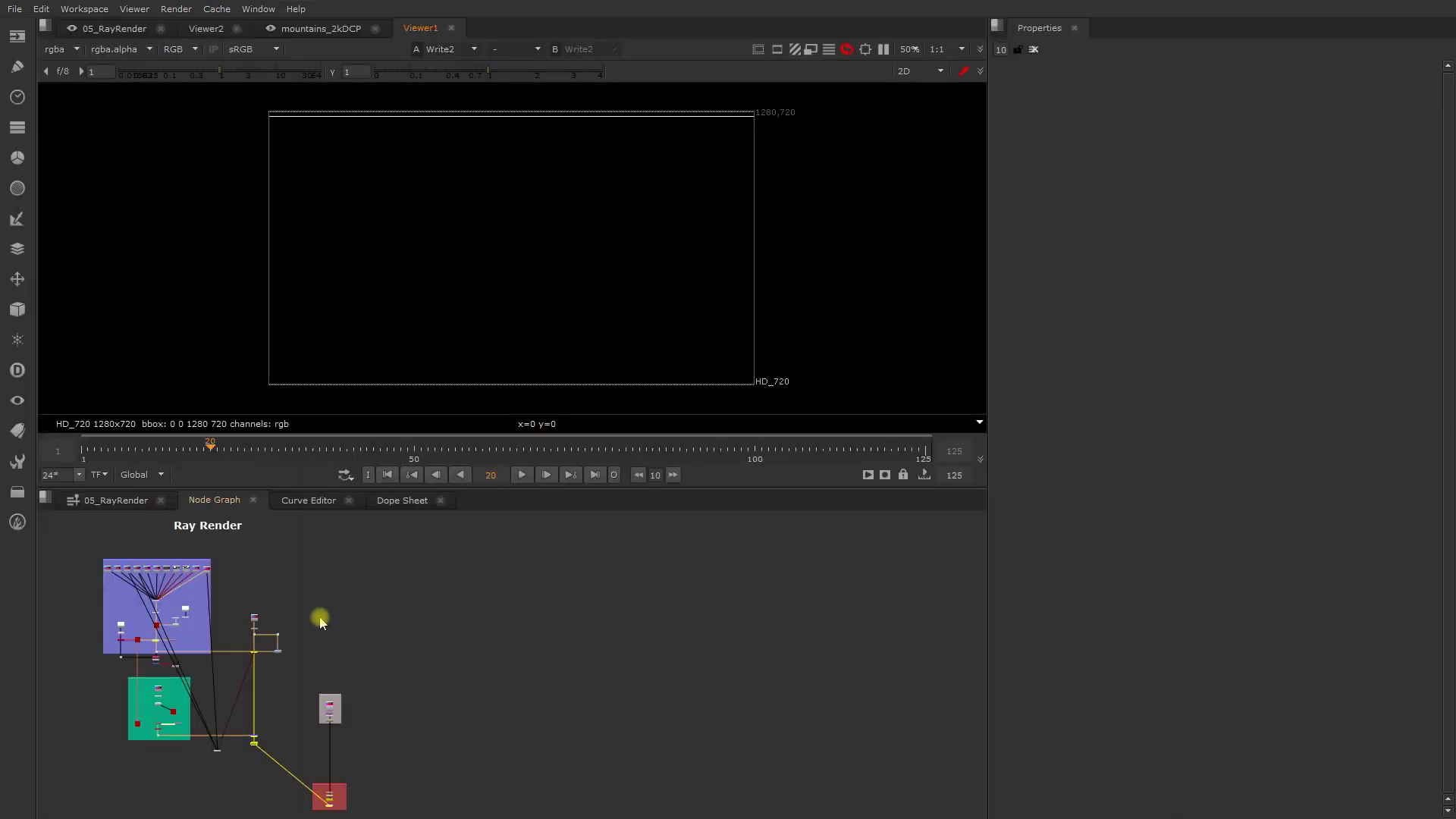
- Maximize the node graph and view Read2's church panorama from the Reflection backdrop
scroll(283, 632, up, 5)
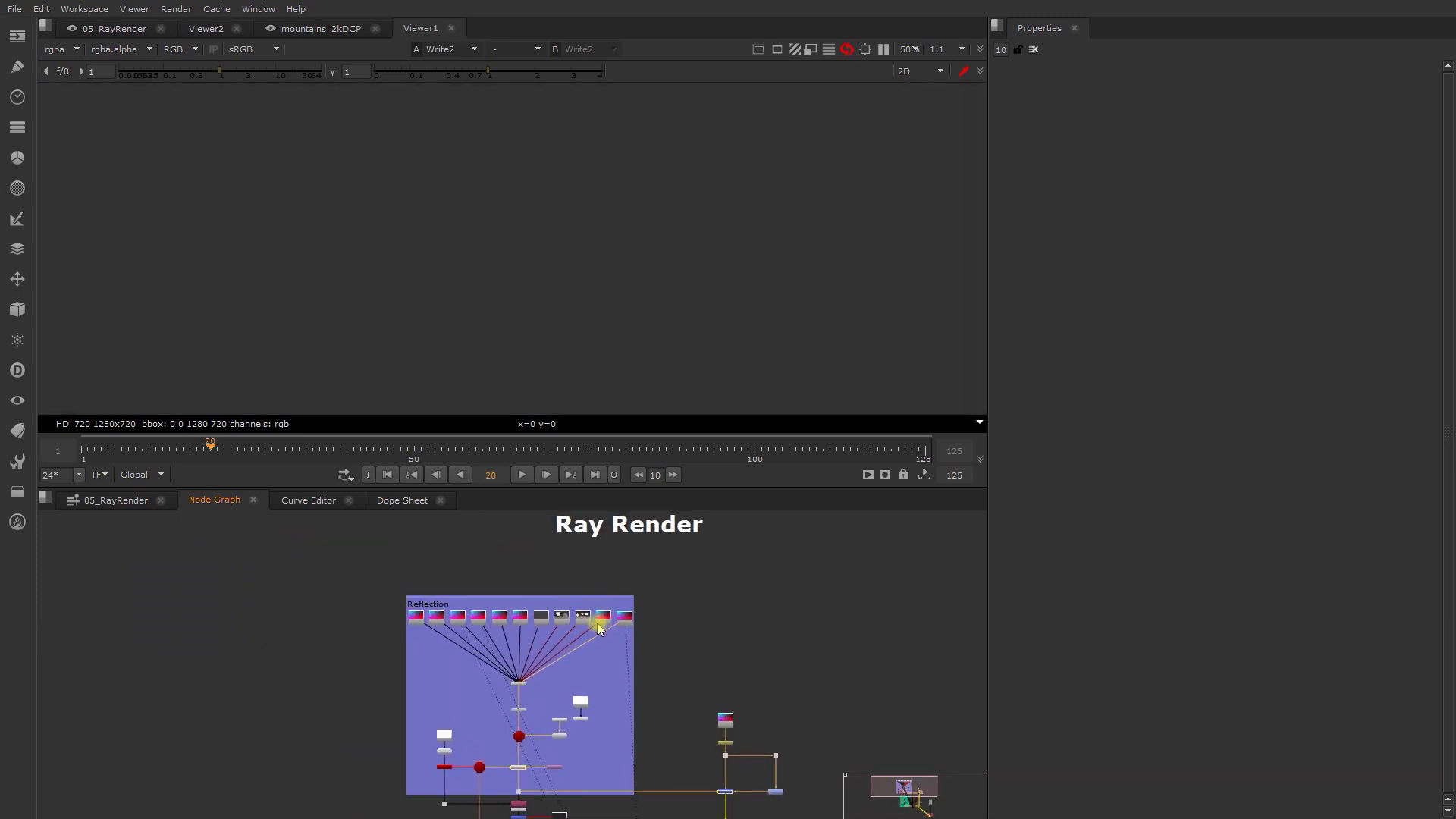
key(space)
scroll(676, 504, up, 10)
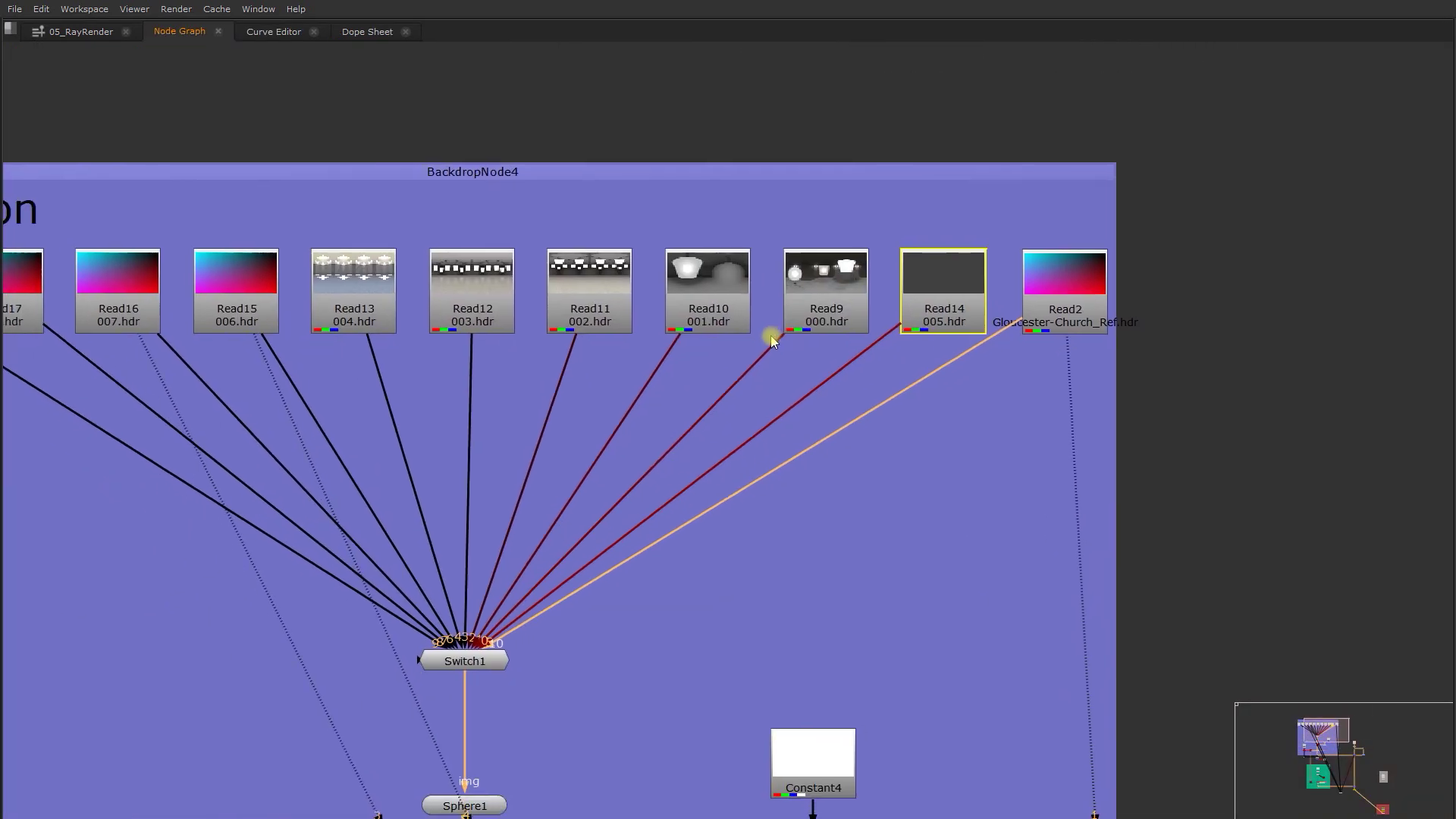
middle_drag(721, 345, 987, 325)
scroll(552, 262, up, 4)
middle_drag(528, 296, 206, 333)
middle_drag(1095, 463, 917, 336)
click(1012, 318)
key(space)
key(1)
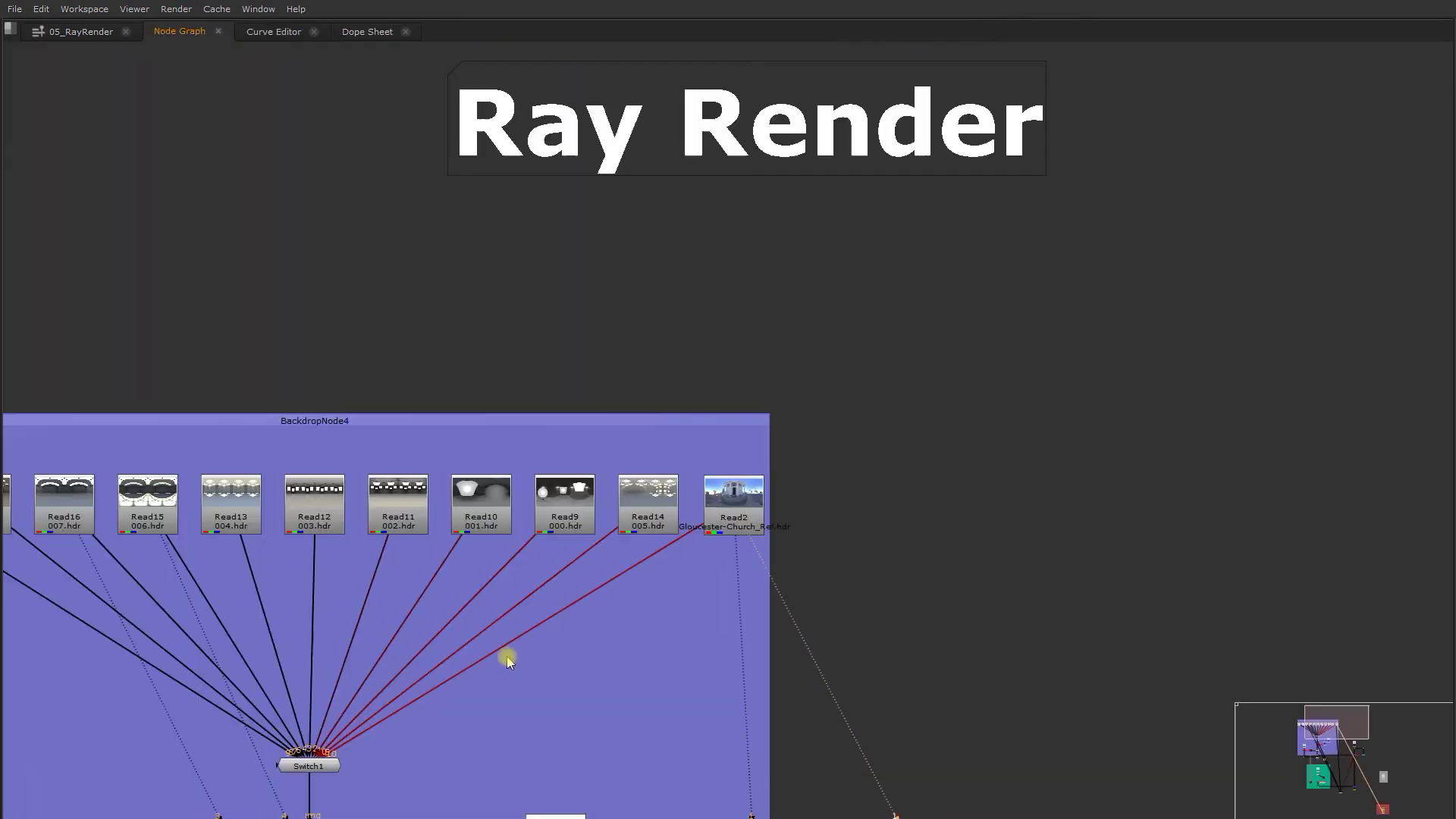
- Frame the Reflection backdrop around Switch1, Sphere1 and Scene1
middle_drag(506, 657, 747, 365)
scroll(455, 502, up, 3)
middle_drag(624, 548, 651, 303)
- Open Sphere1's properties and view the whole textured sphere in the viewer
double_click(628, 459)
key(1)
key(space)
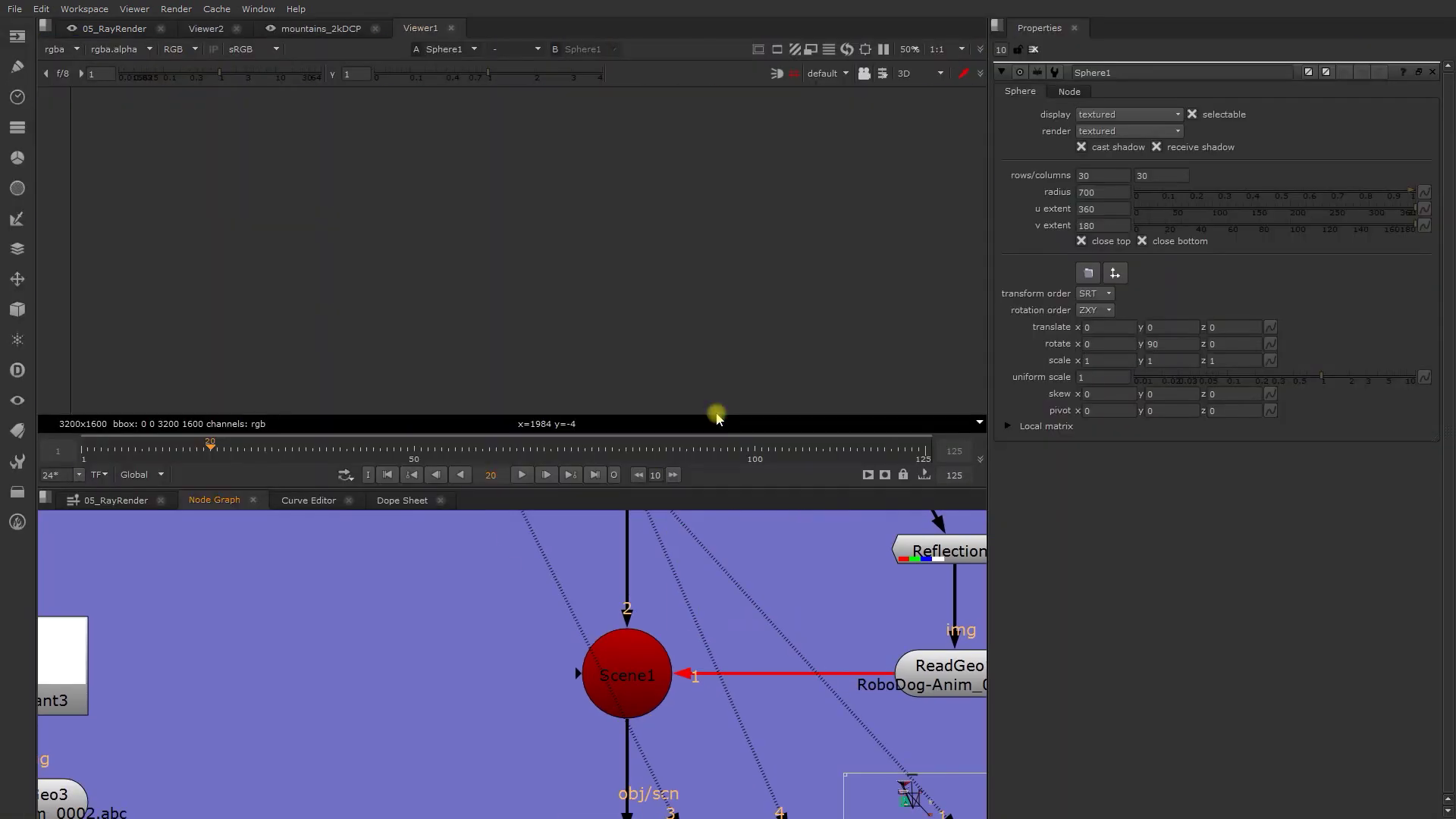
key(f)
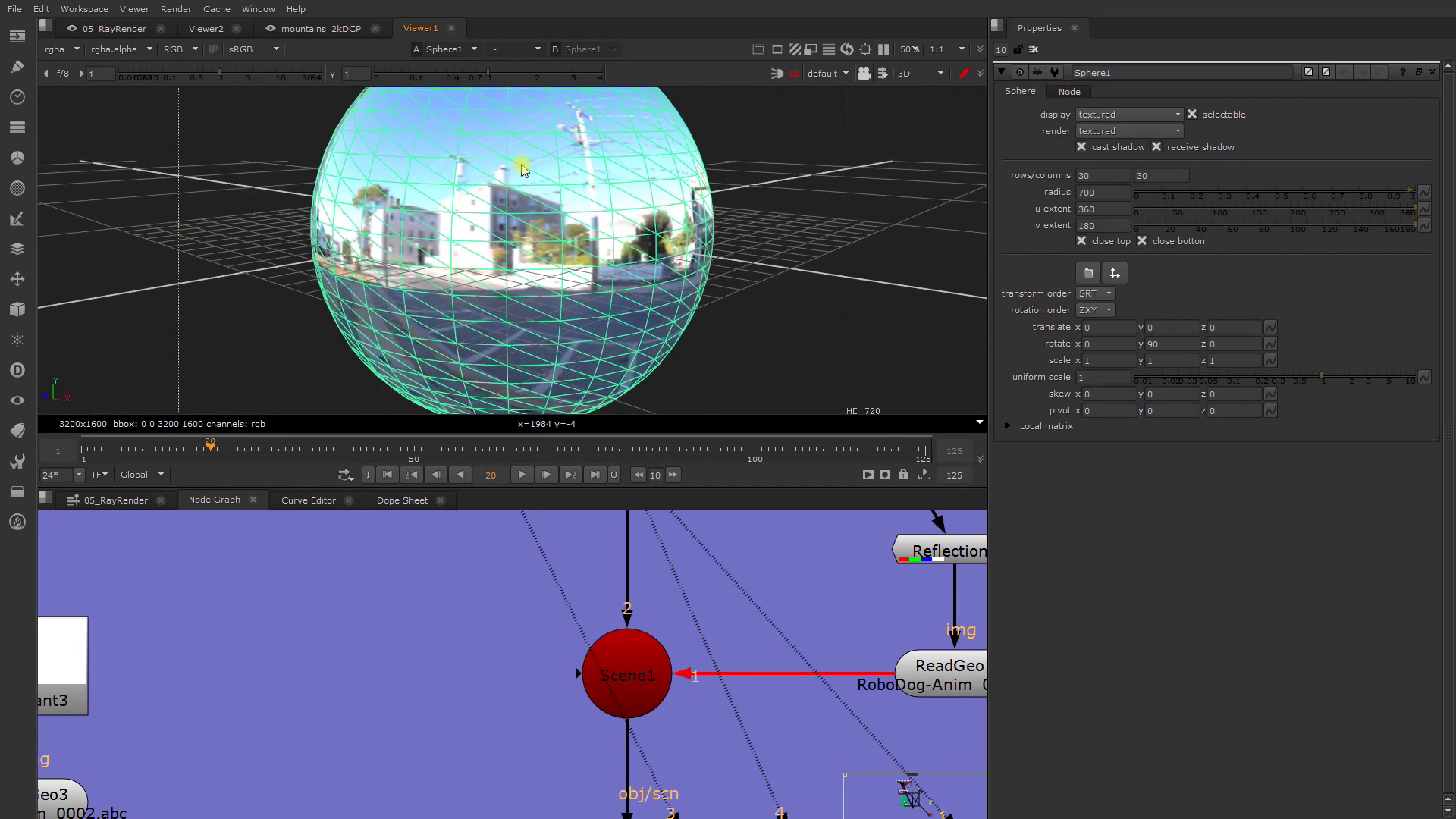
scroll(644, 546, down, 5)
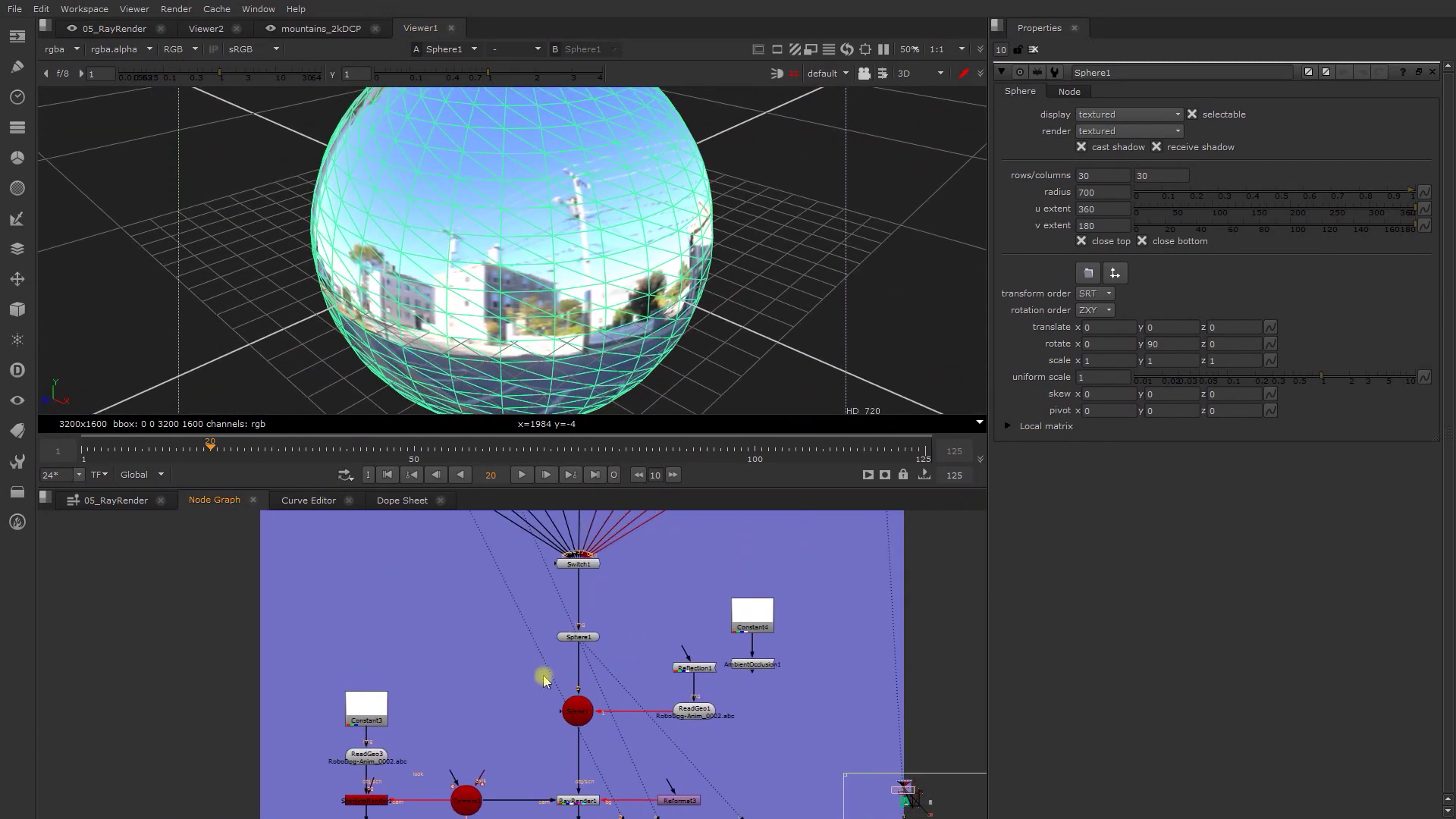
scroll(544, 679, up, 4)
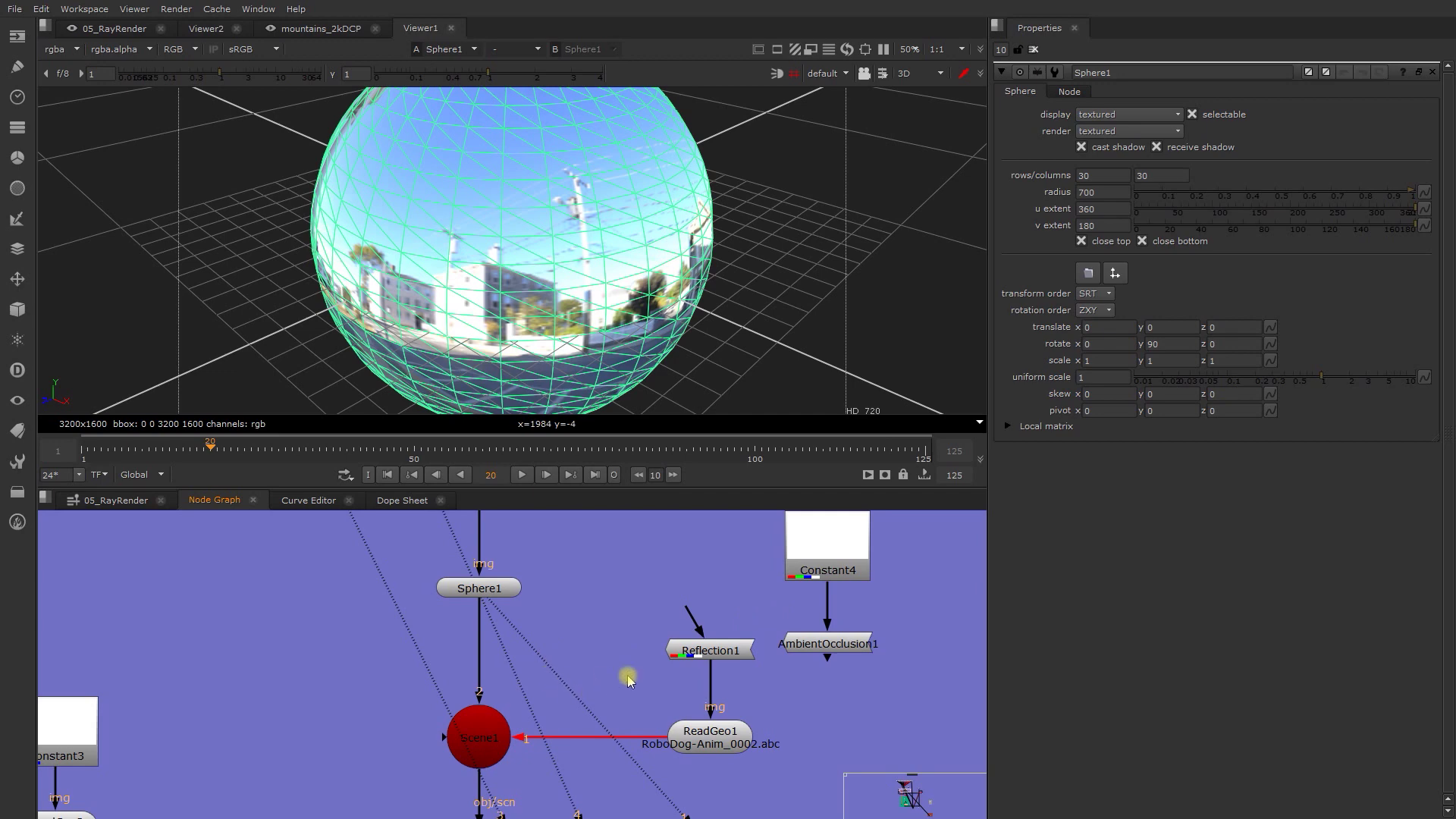
- Open Reflection1 and ReadGeo1 properties and show the RoboDog-Anim_0002.abc geometry
double_click(724, 654)
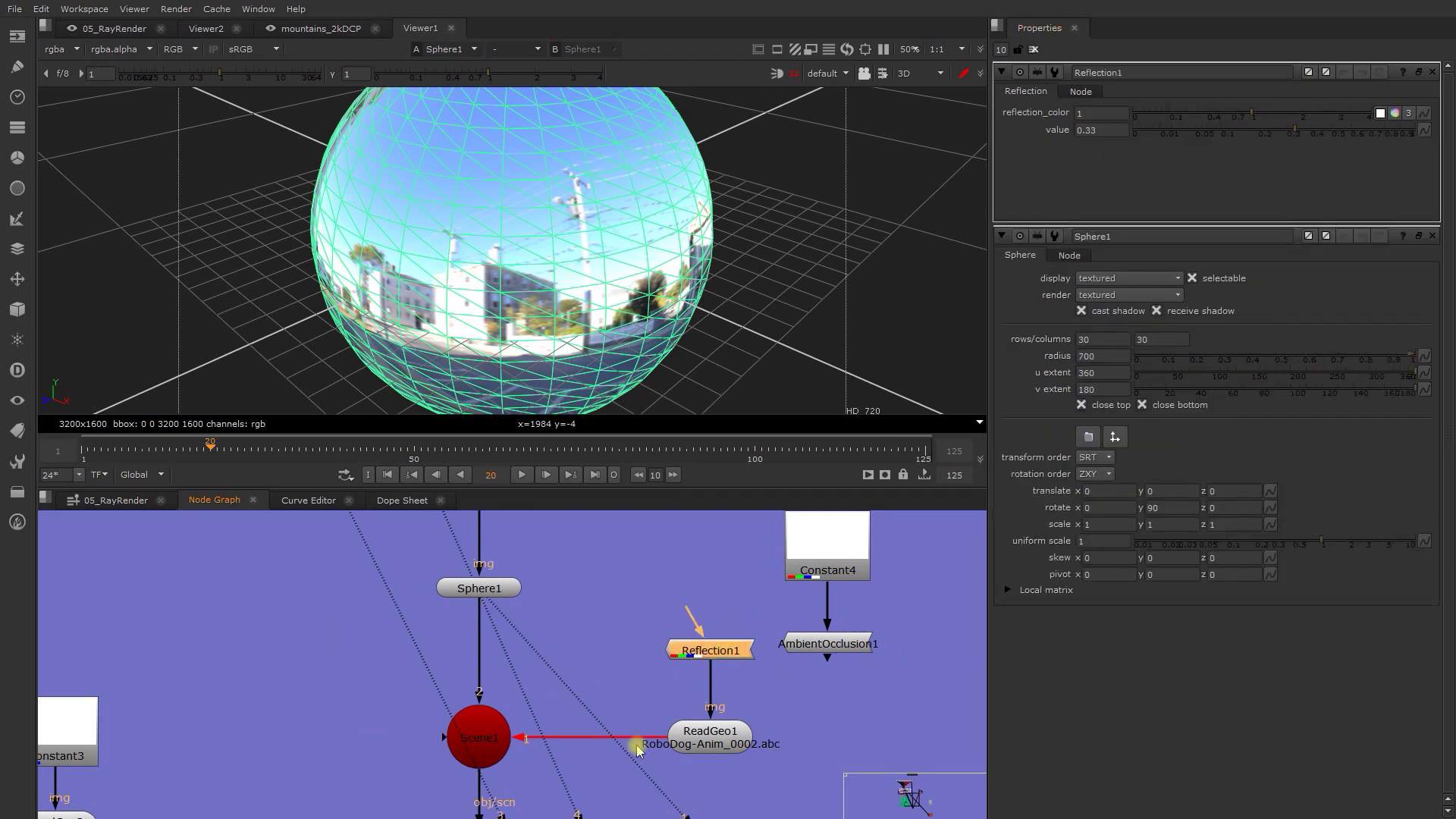
scroll(639, 747, up, 6)
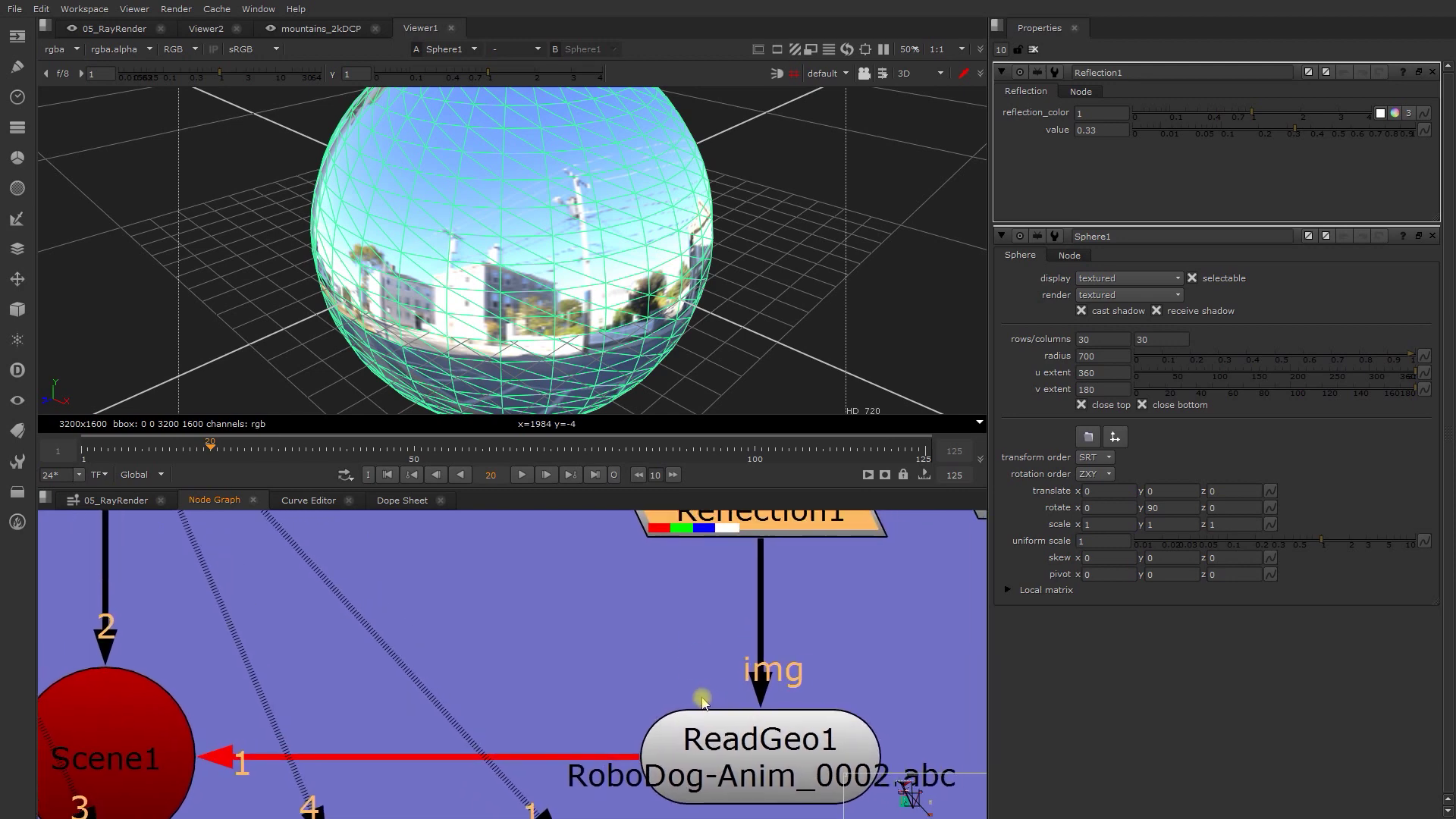
scroll(701, 700, down, 1)
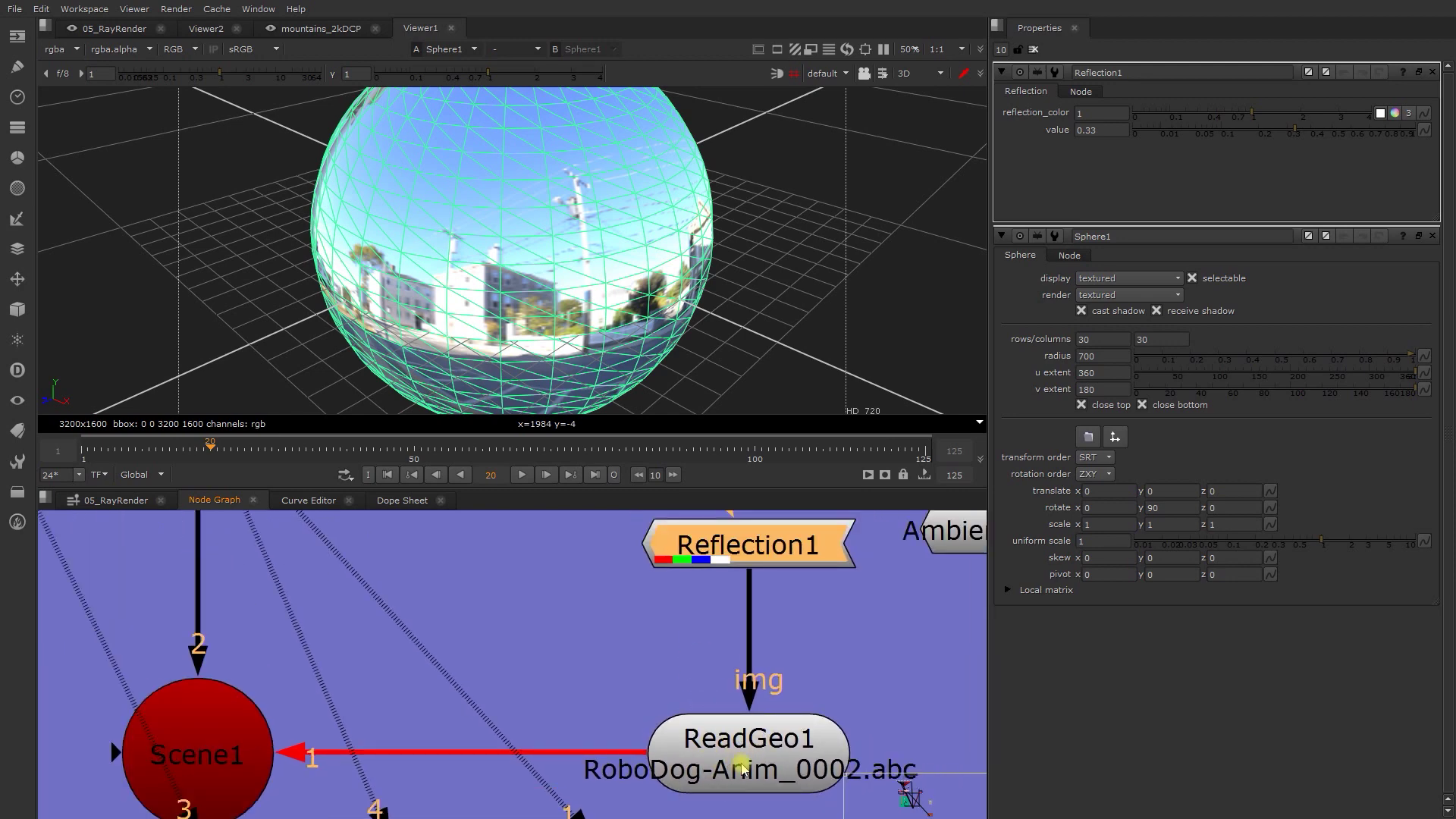
double_click(775, 761)
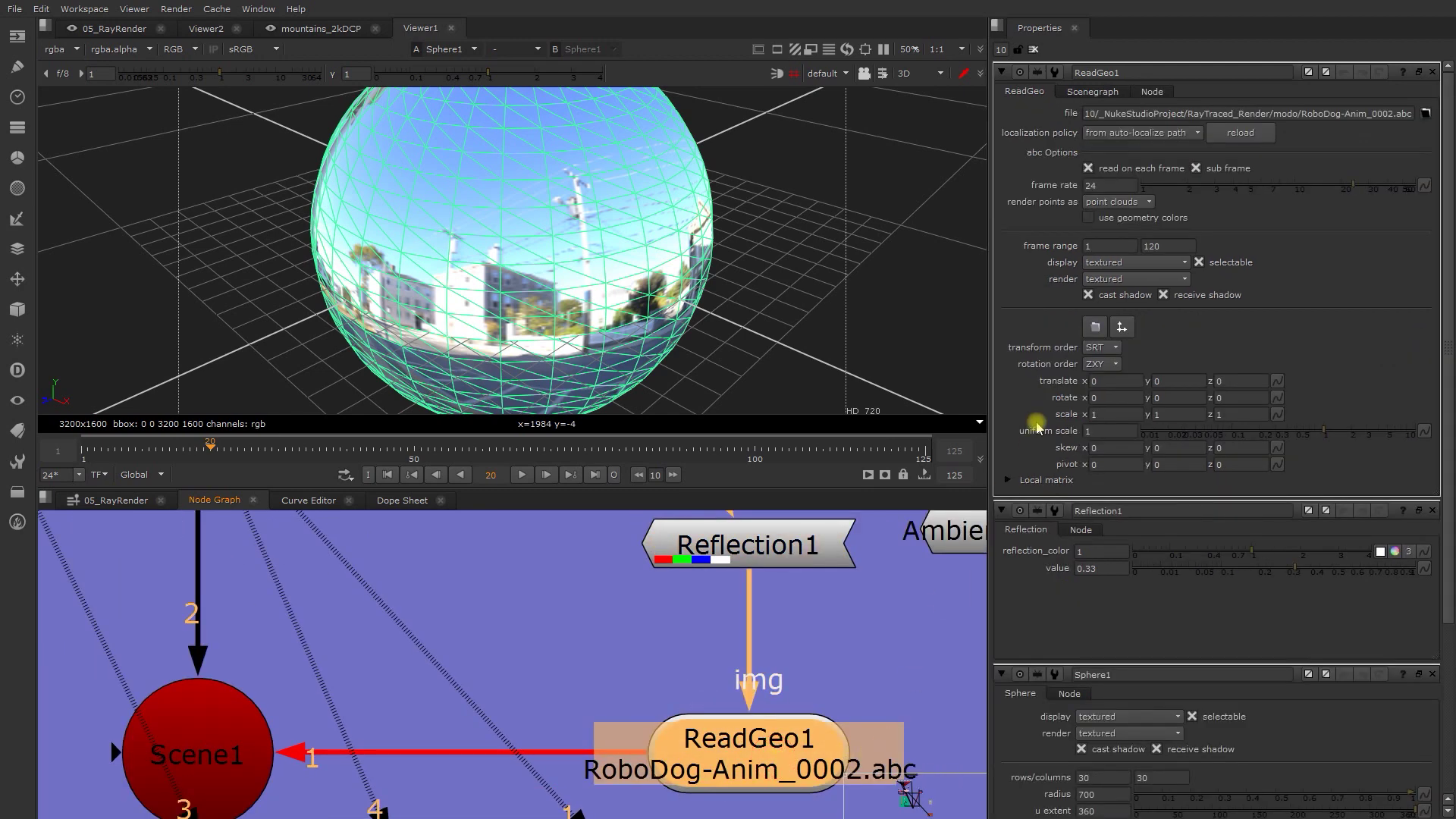
double_click(1415, 115)
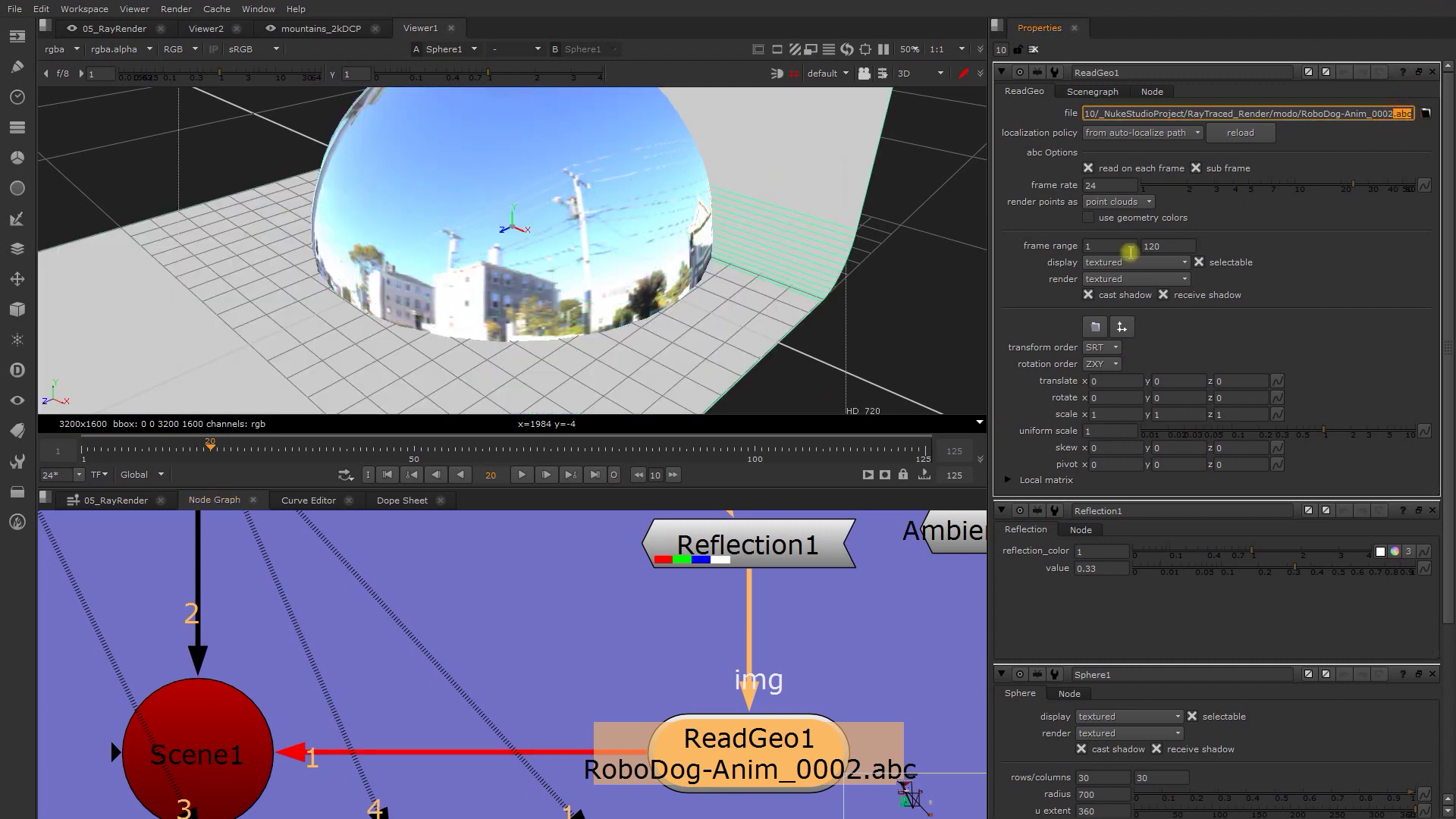
middle_drag(820, 578, 805, 602)
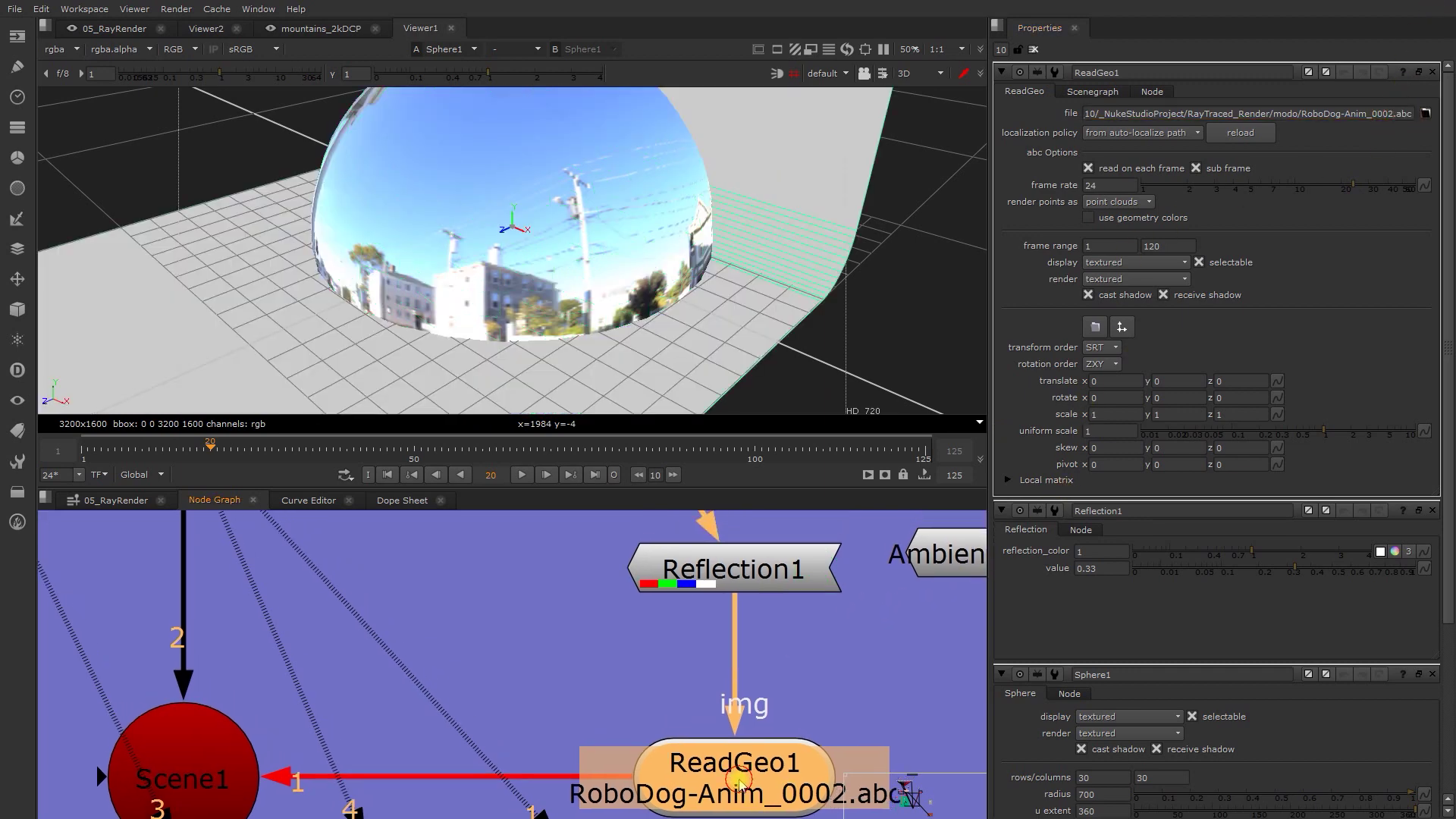
click(572, 199)
click(699, 760)
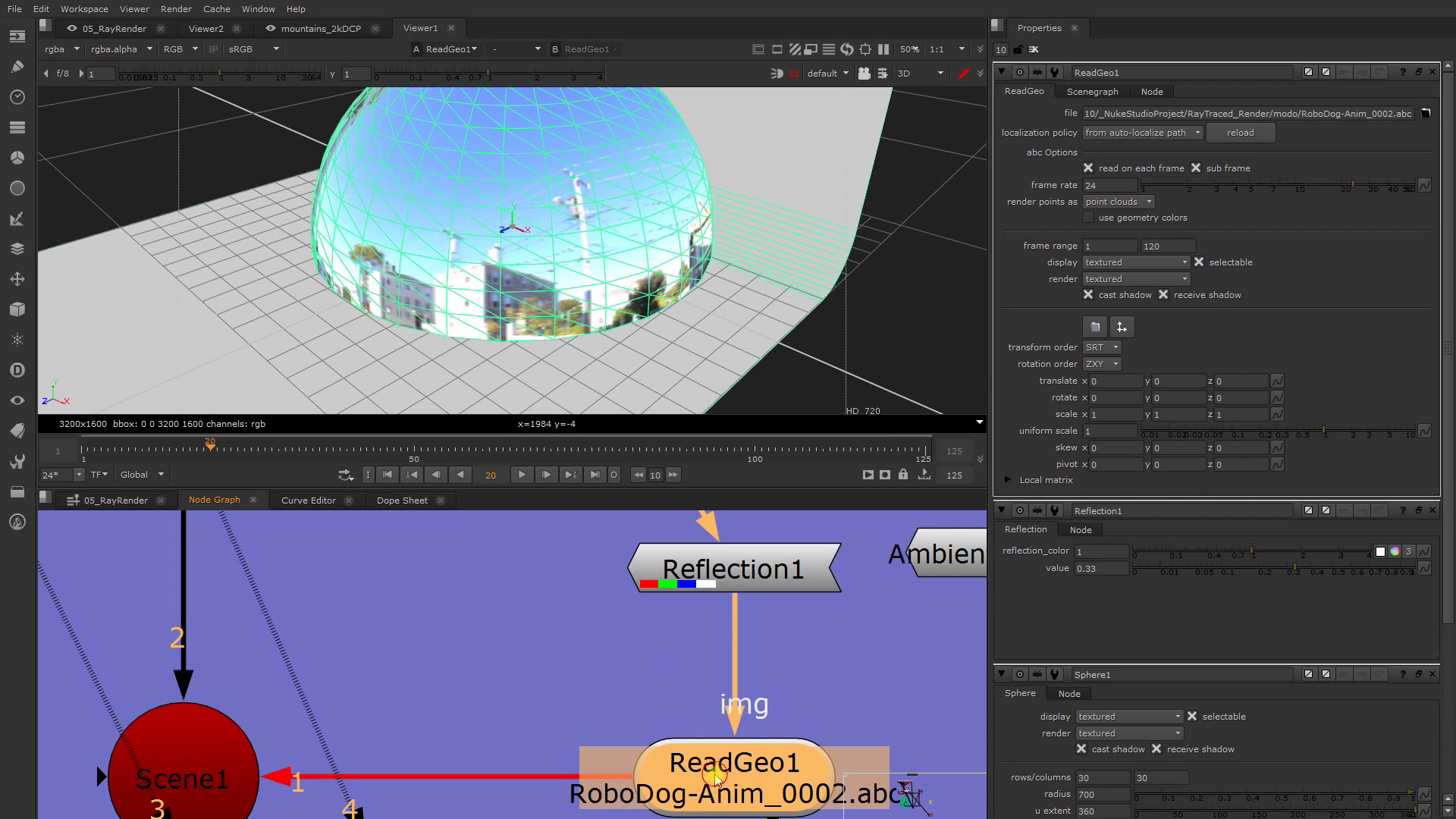
- Clear the properties, reopen ReadGeo1, orbit and zoom around the RoboDog, then open Reflection1
click(1033, 49)
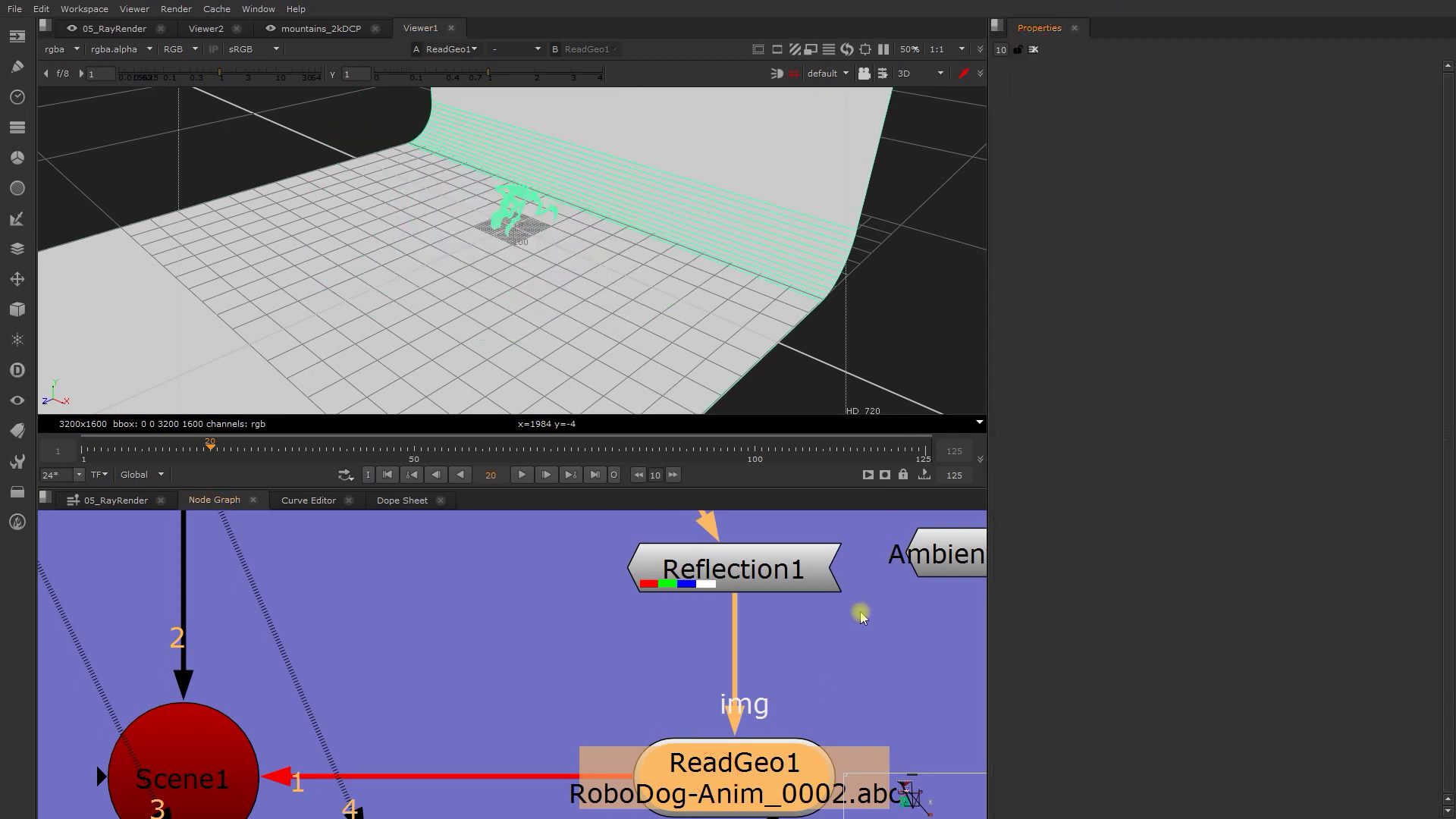
double_click(734, 785)
ctrl+drag(446, 194, 584, 286)
scroll(584, 287, up, 10)
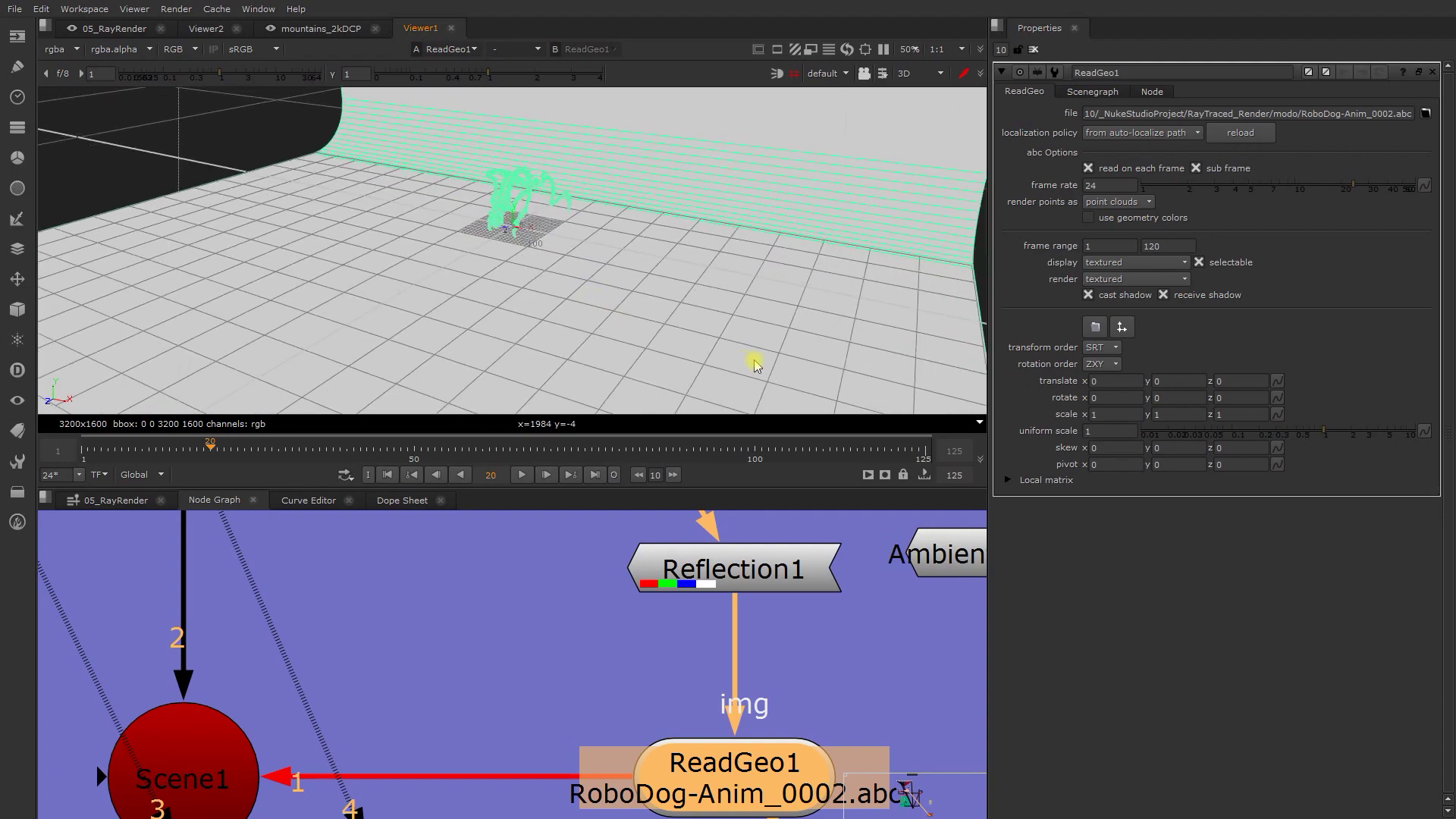
scroll(747, 311, up, 3)
scroll(652, 186, up, 3)
scroll(650, 180, down, 12)
scroll(673, 287, down, 2)
click(719, 581)
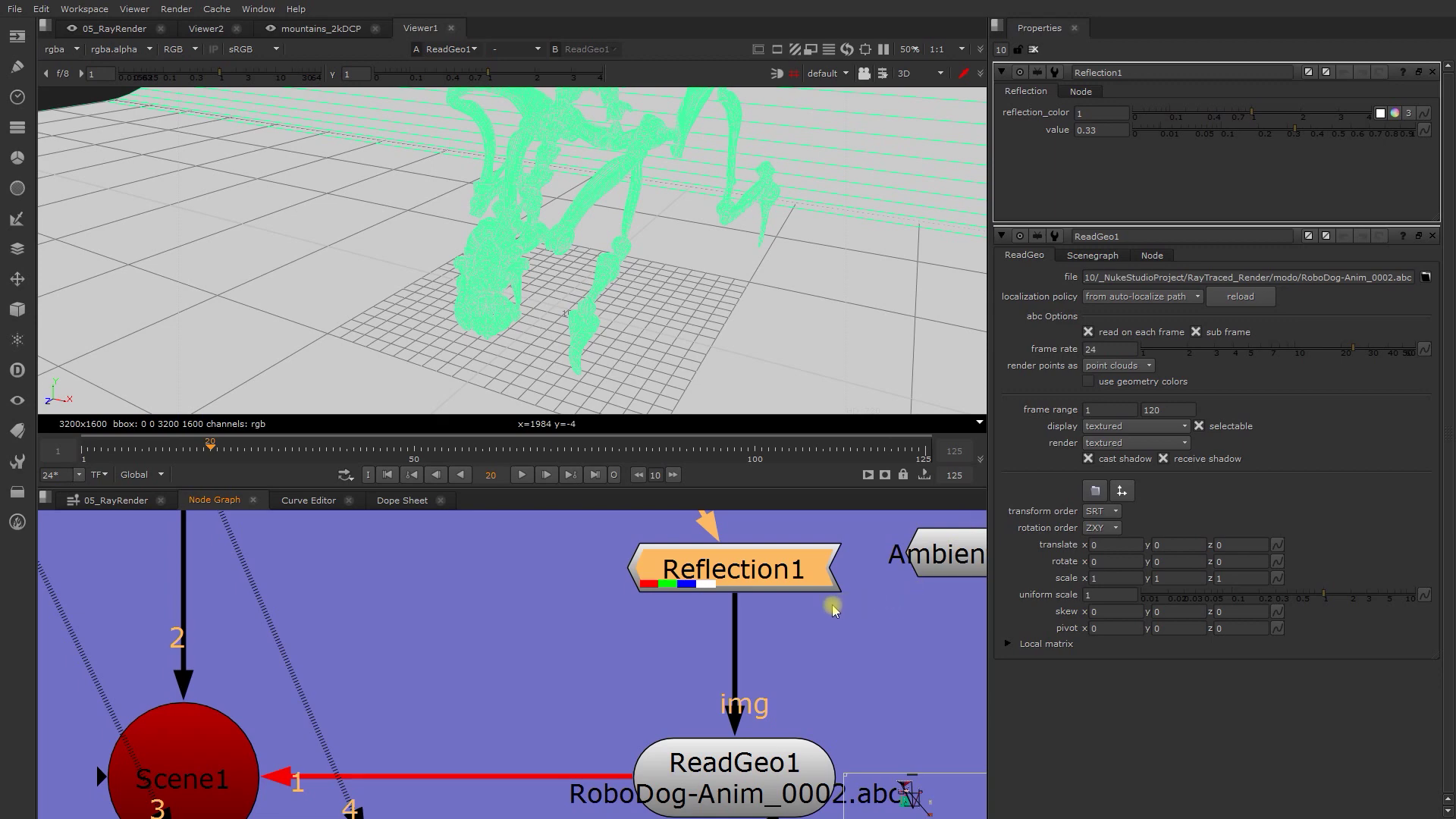
- Add ScanlineRender2 above RayRender1, rewire its bg input, and open RayRender1's properties
scroll(390, 754, down, 5)
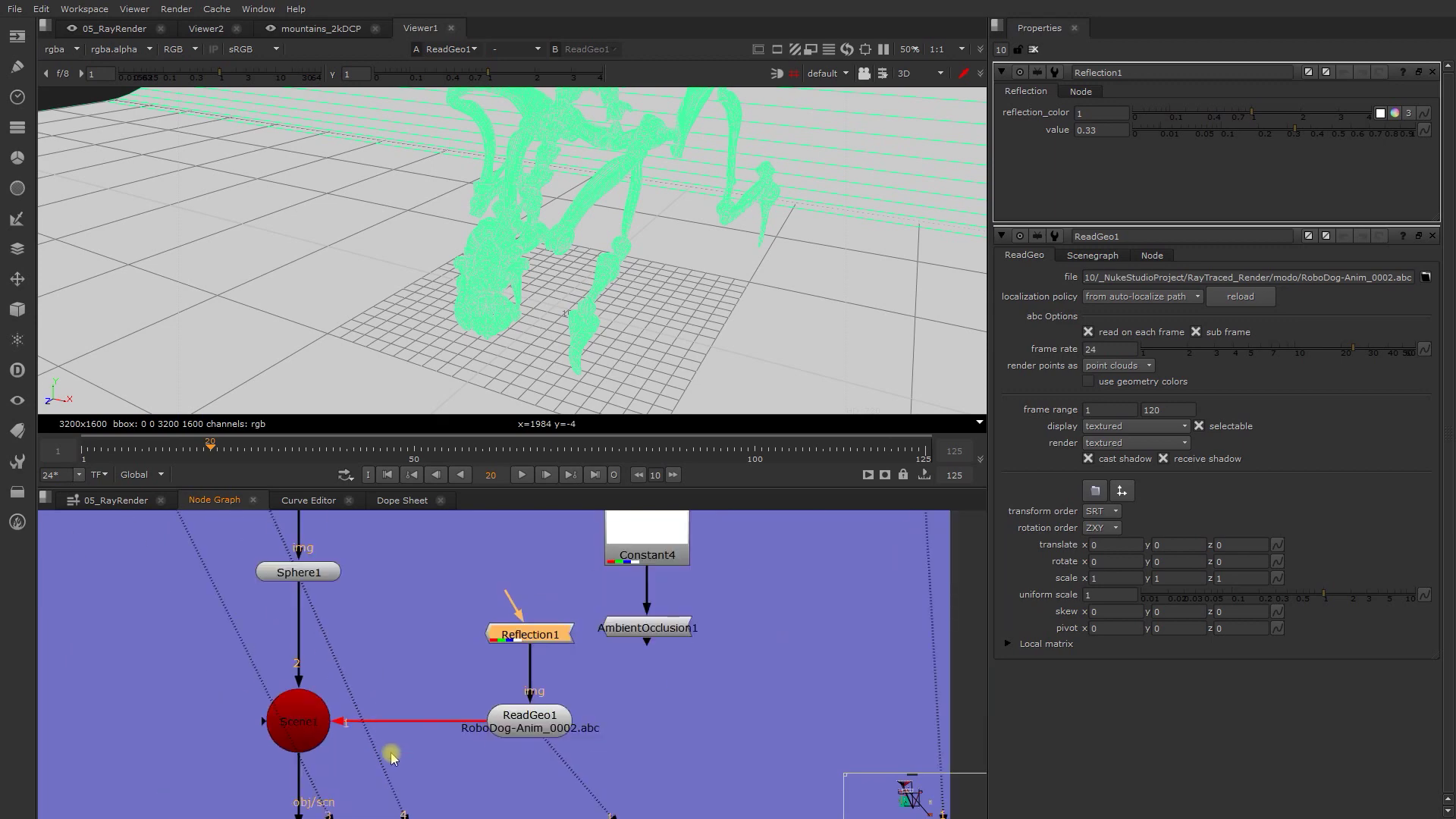
scroll(539, 617, up, 6)
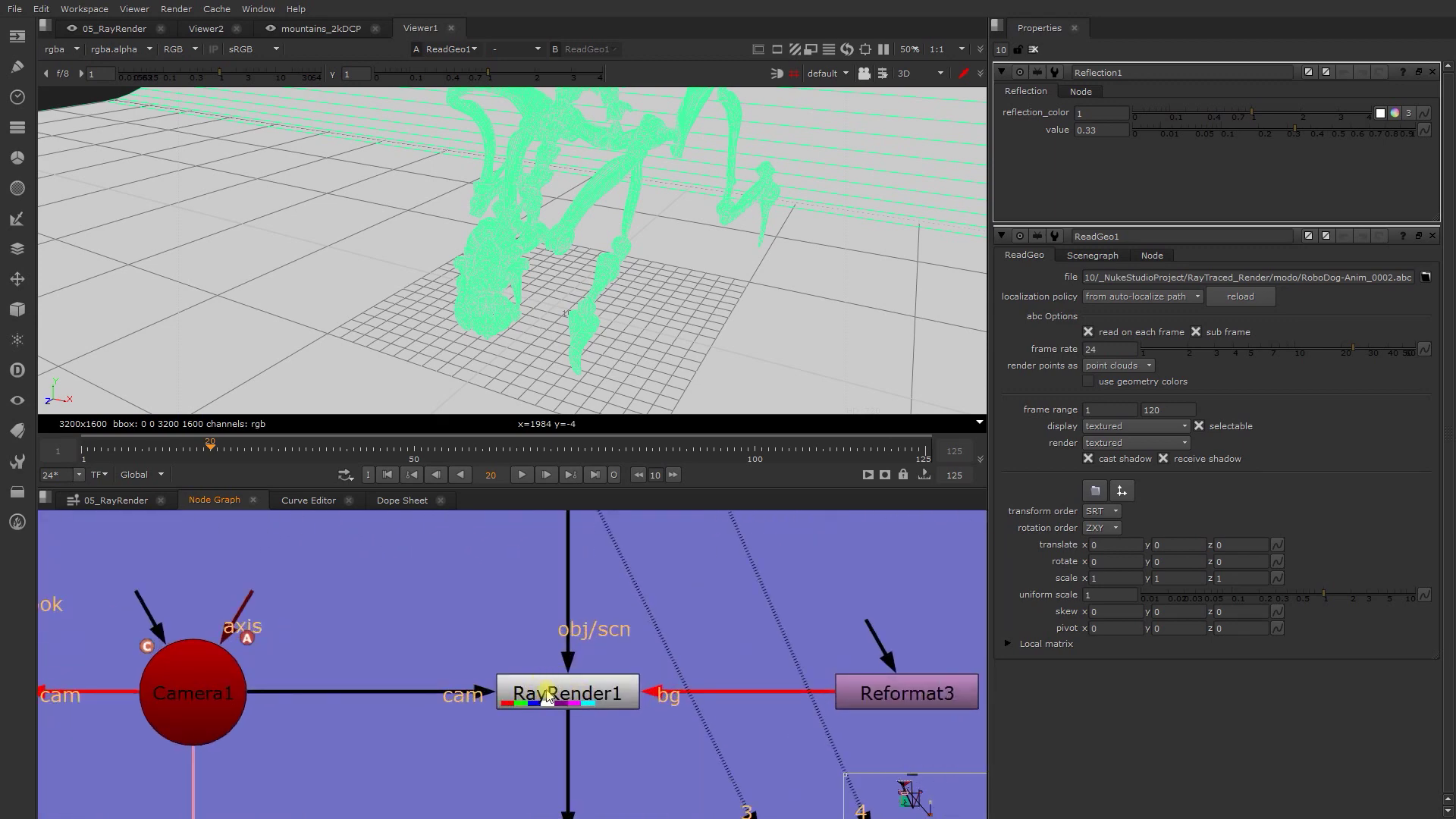
key(Tab)
text(sca)
click(416, 589)
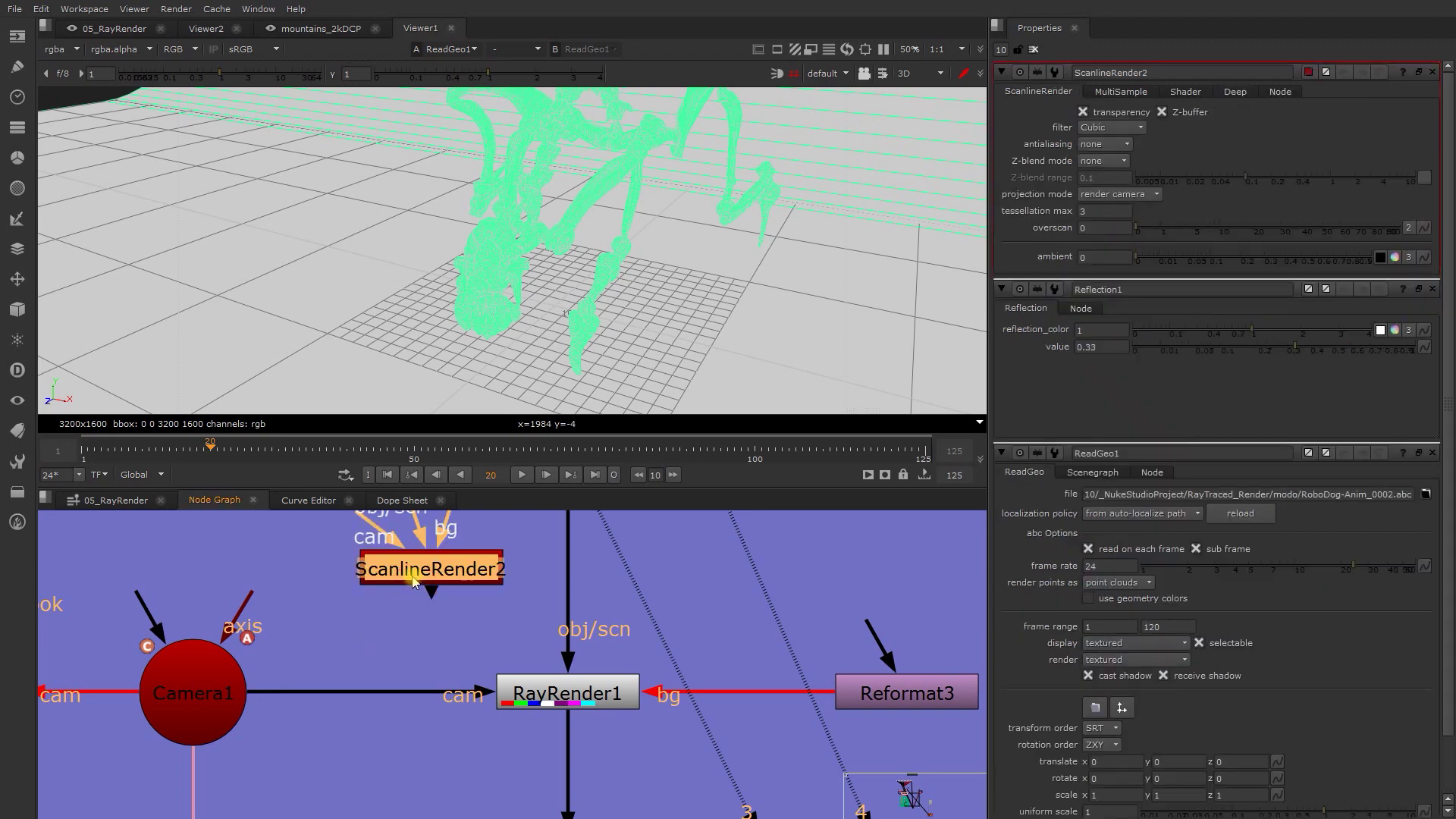
drag(369, 540, 354, 591)
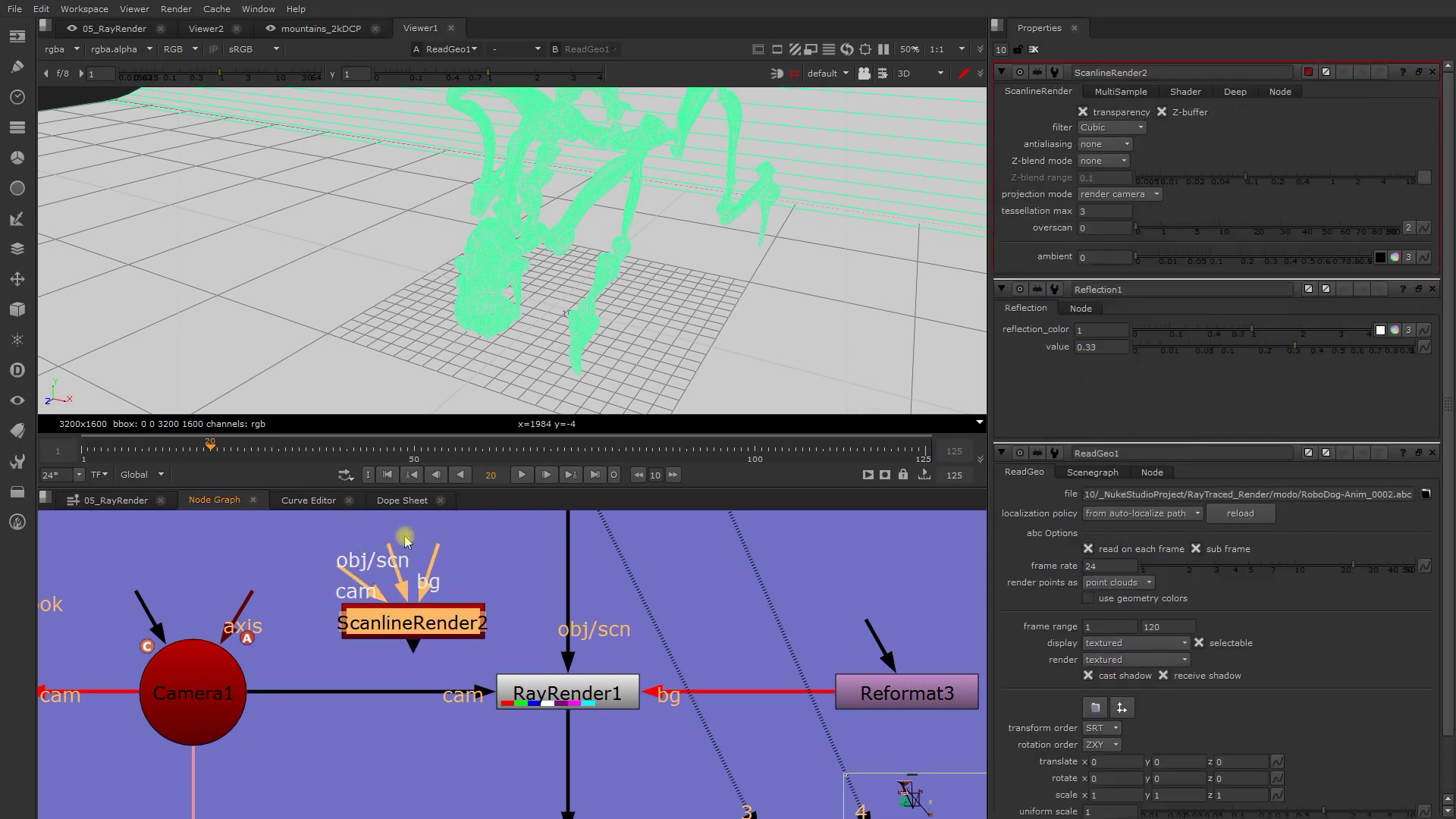
drag(437, 545, 455, 537)
double_click(549, 696)
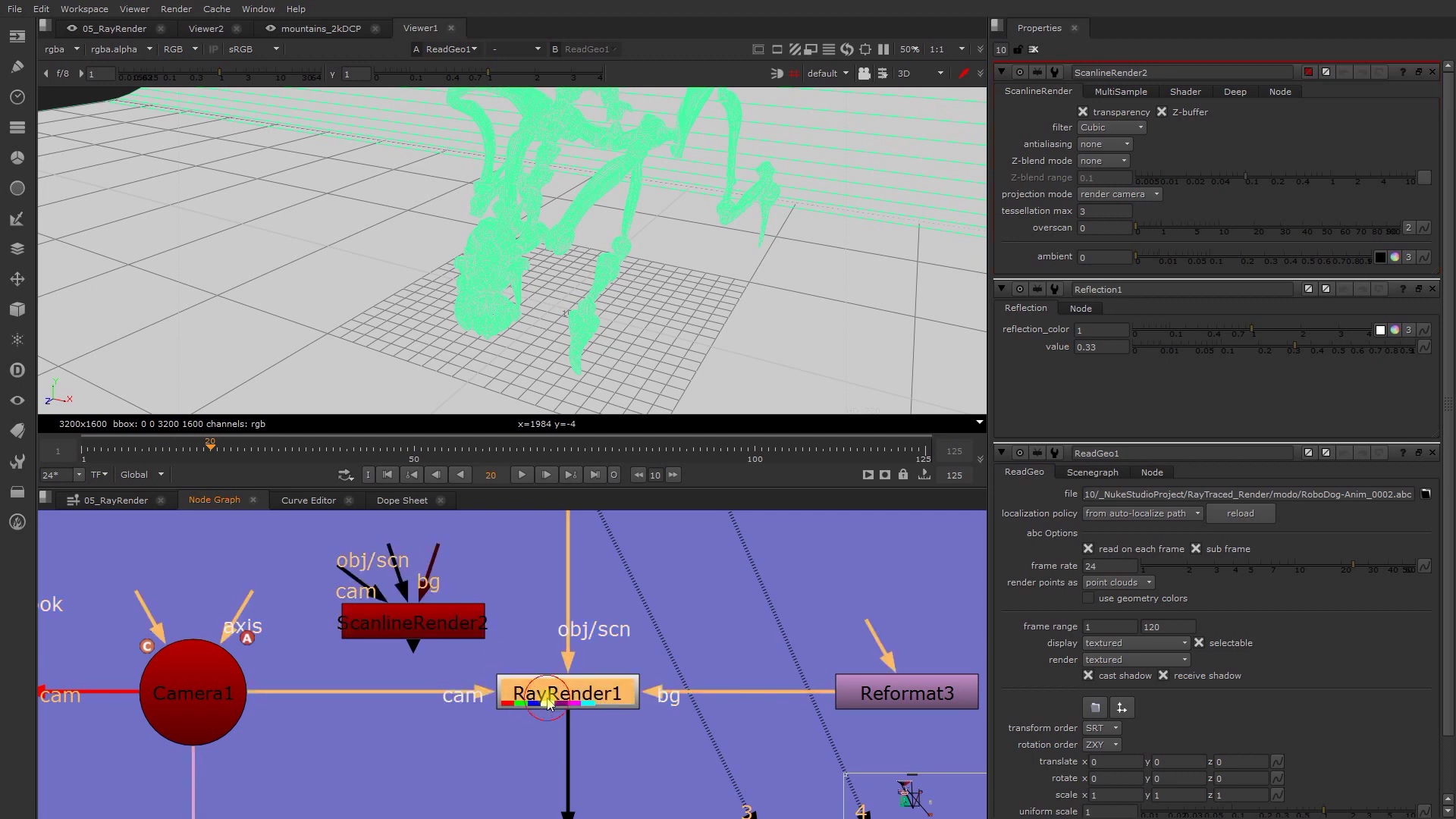
- View RayRender1's output in the 2D viewer
key(1)
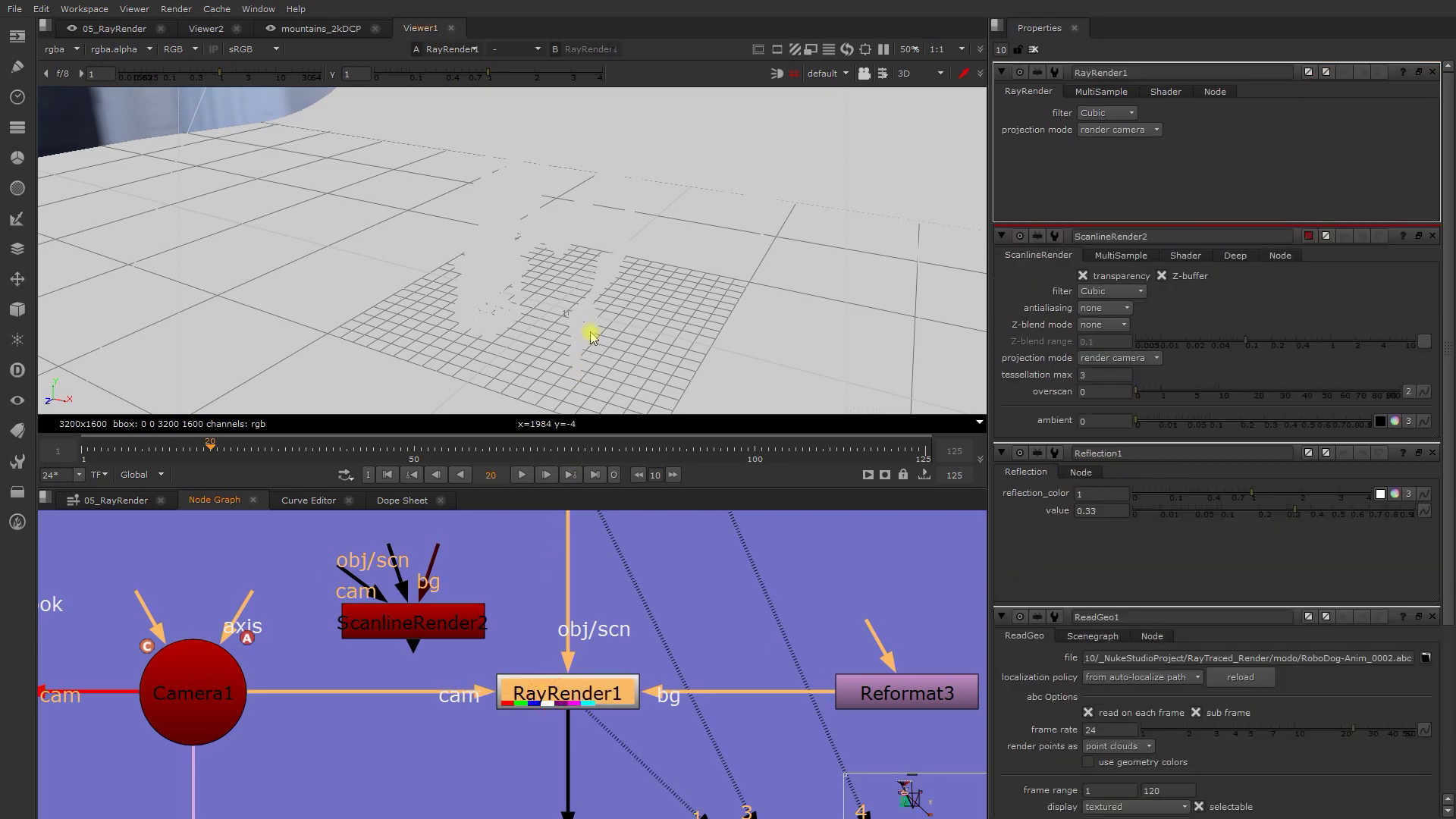
key(Tab)
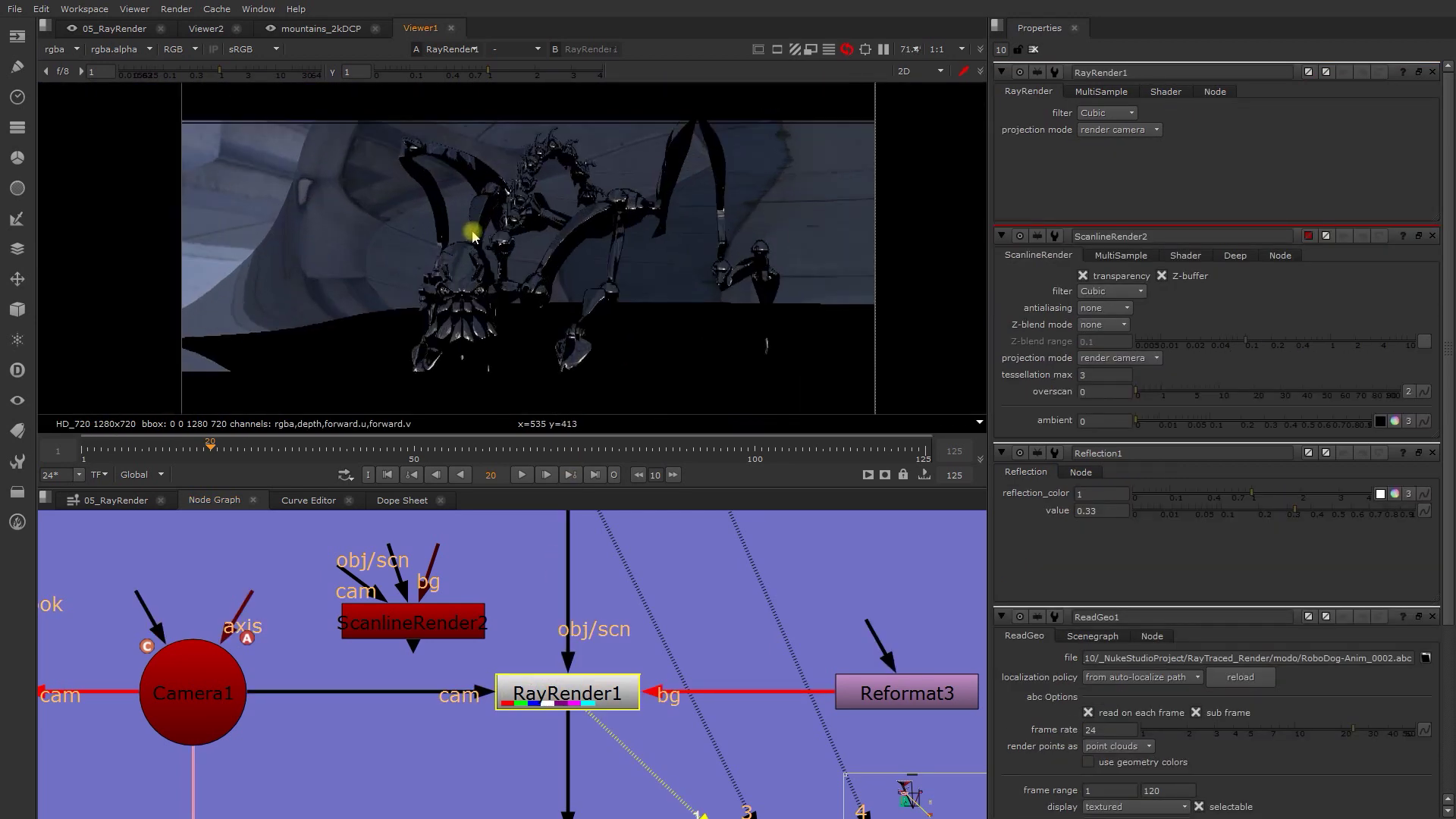
scroll(485, 220, up, 2)
scroll(650, 260, down, 3)
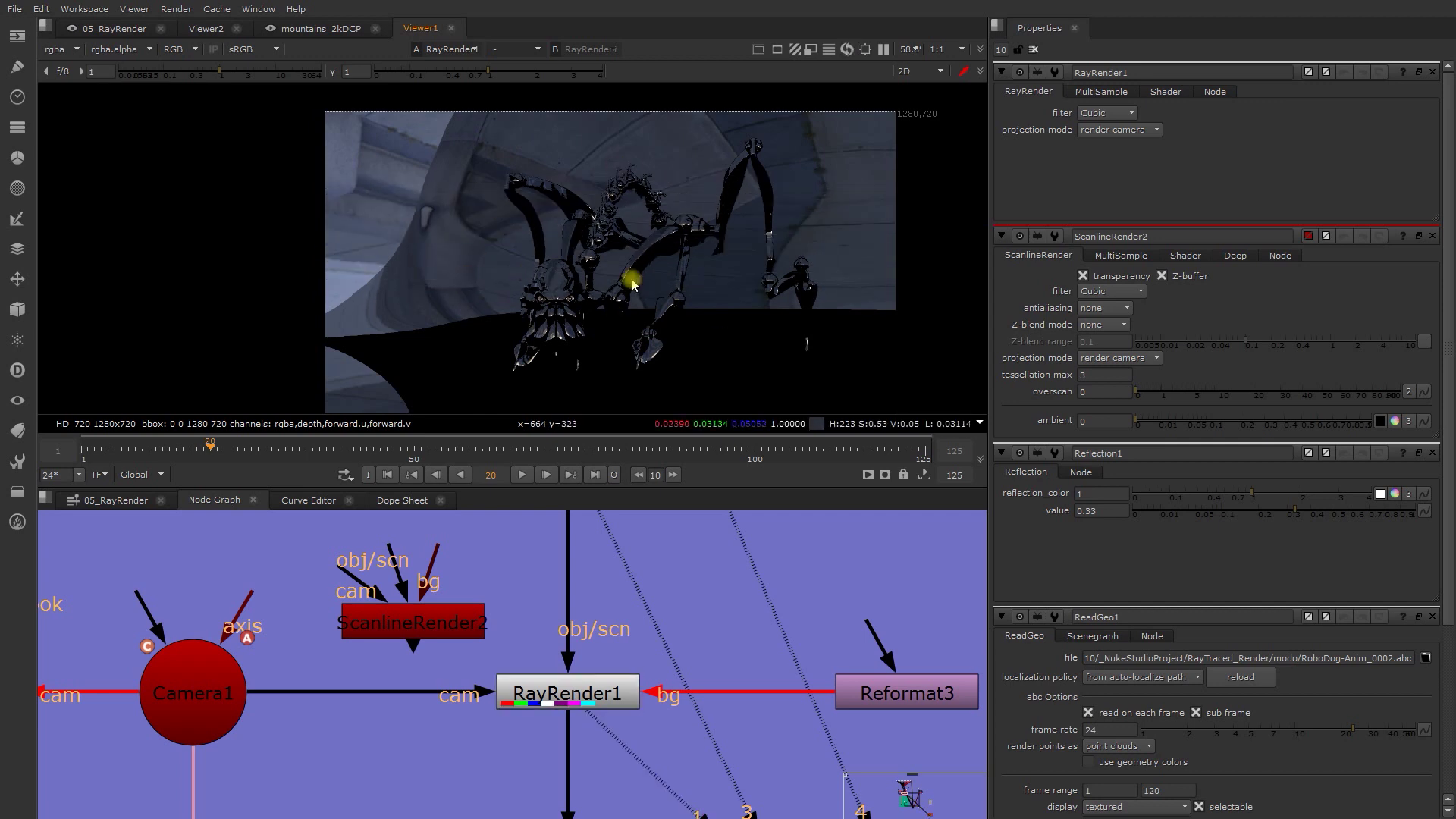
scroll(574, 642, down, 4)
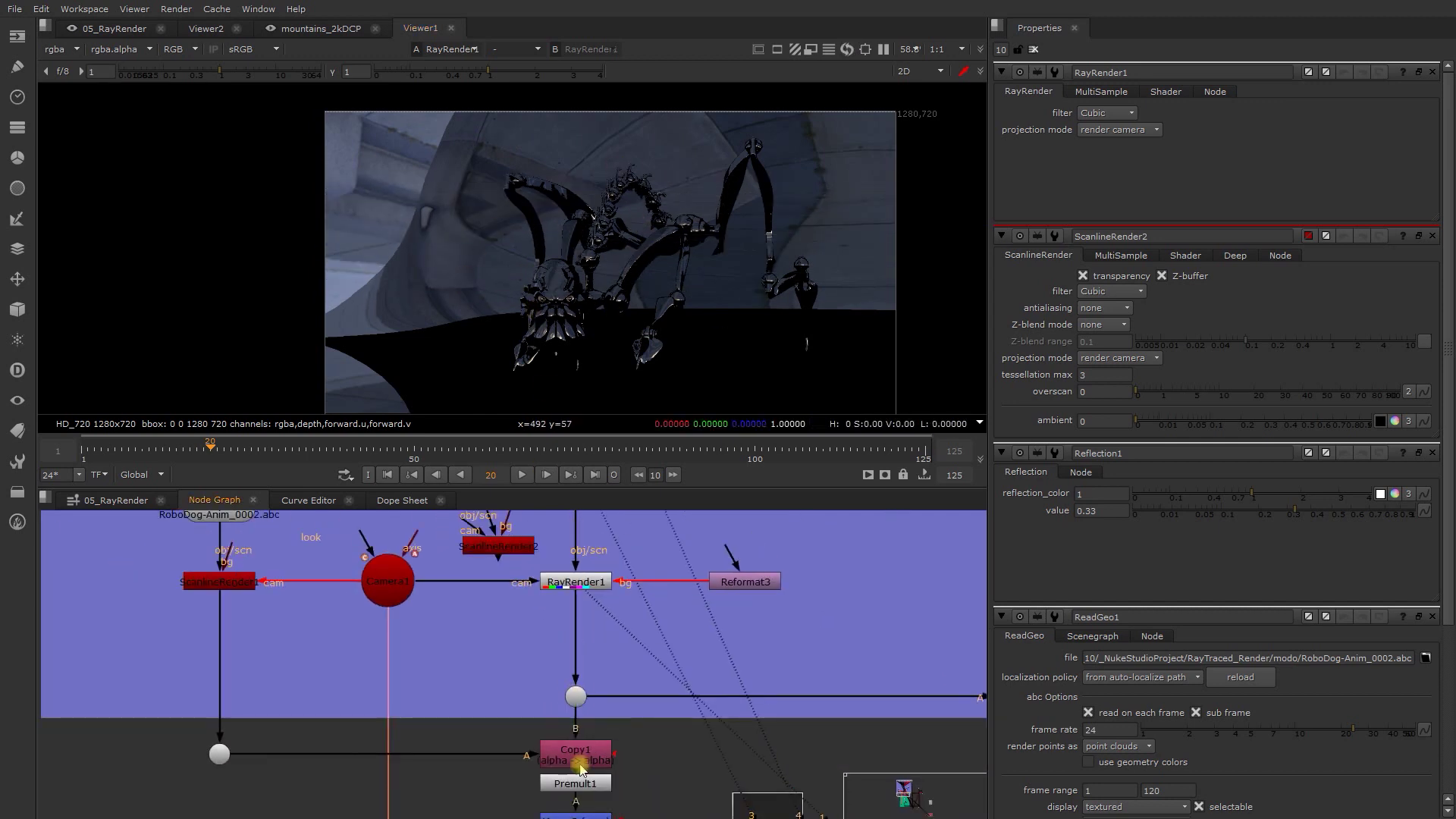
scroll(581, 770, down, 2)
- Select Merge3 to view the Premult1 composite, then view RayRender1 again
click(579, 781)
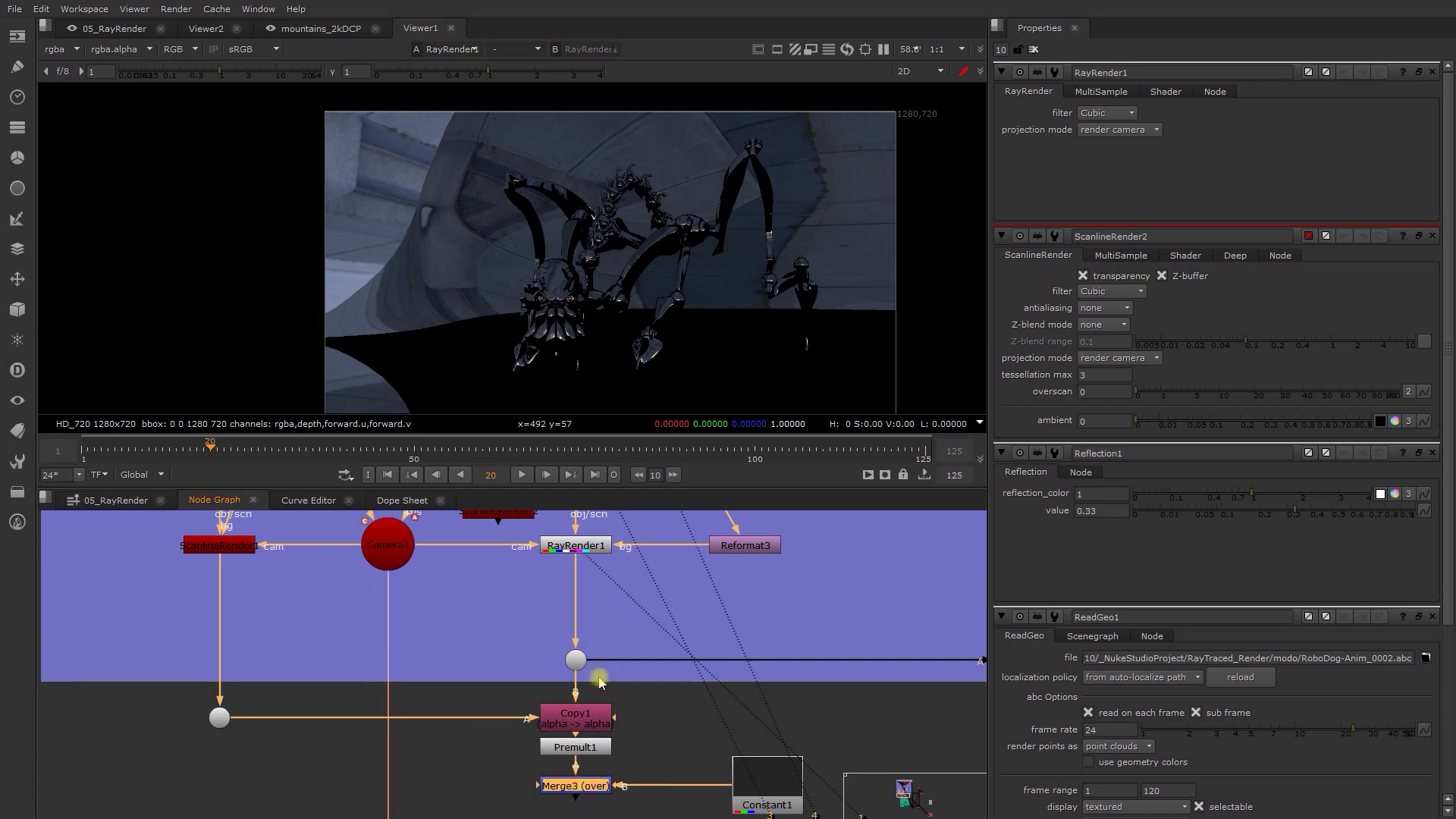
key(1)
scroll(630, 303, up, 3)
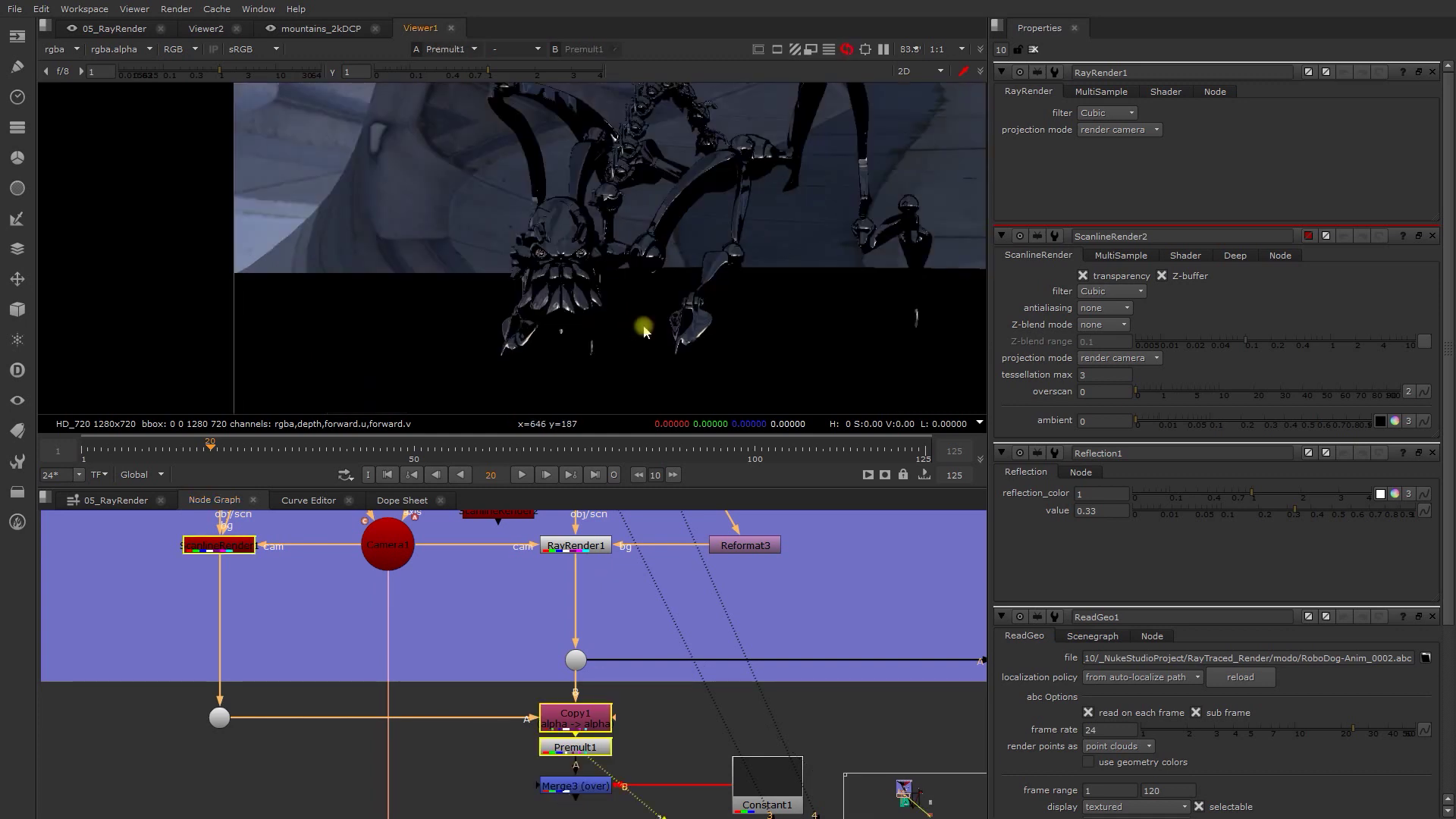
scroll(607, 273, up, 3)
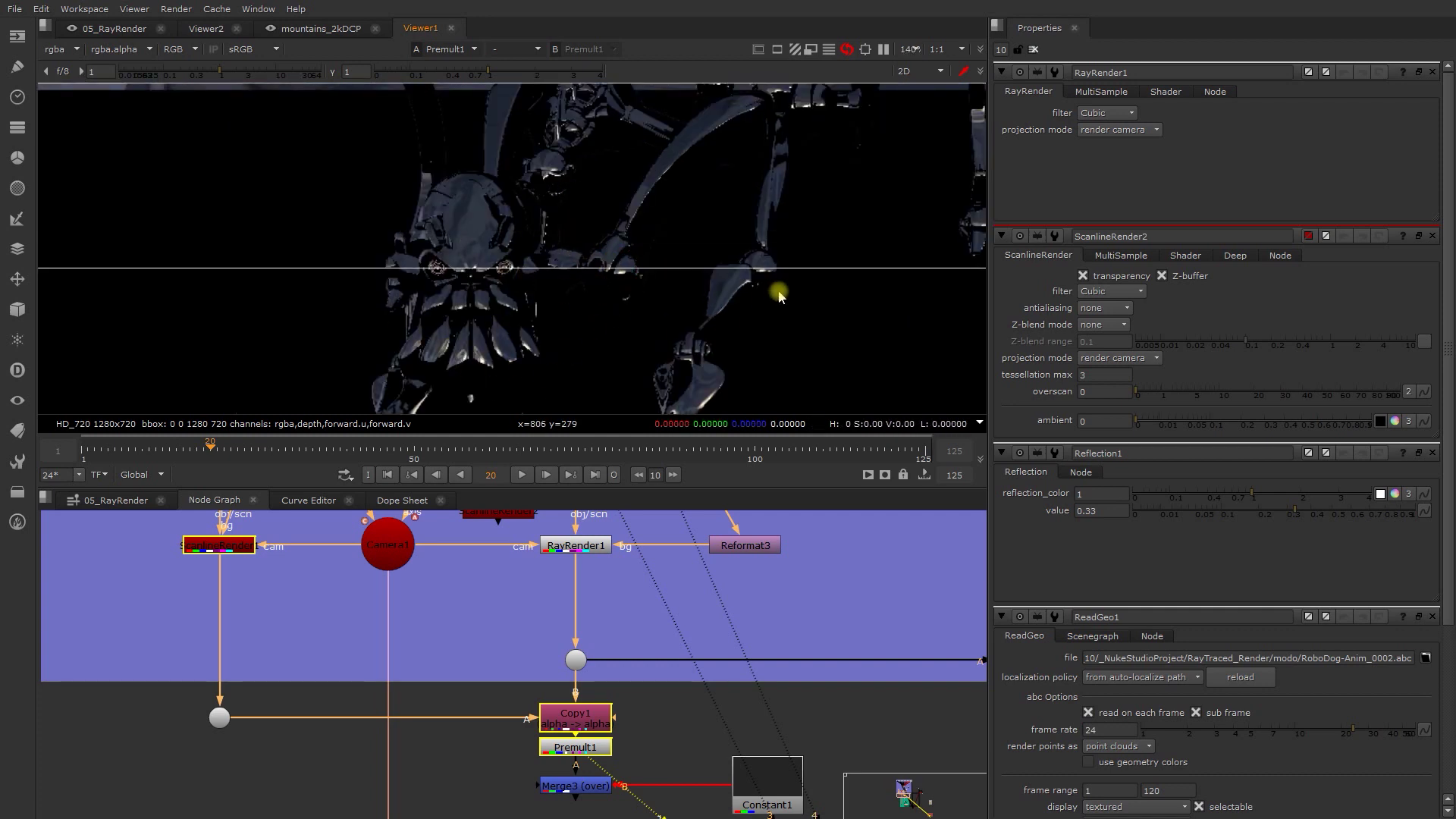
key(1)
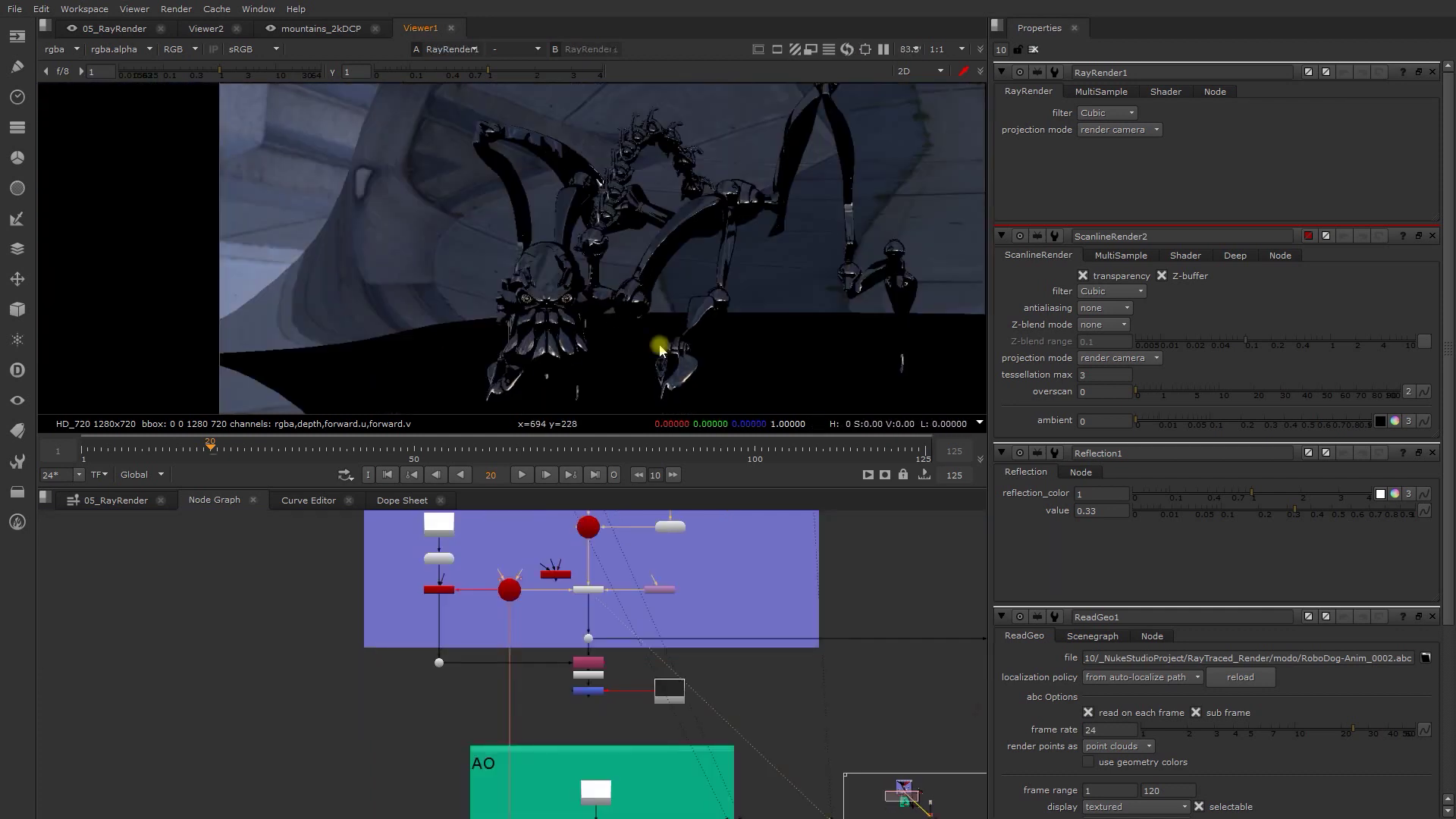
- Pan to the AO backdrop and select the node beneath Switch1
scroll(659, 348, down, 3)
middle_drag(510, 594, 518, 558)
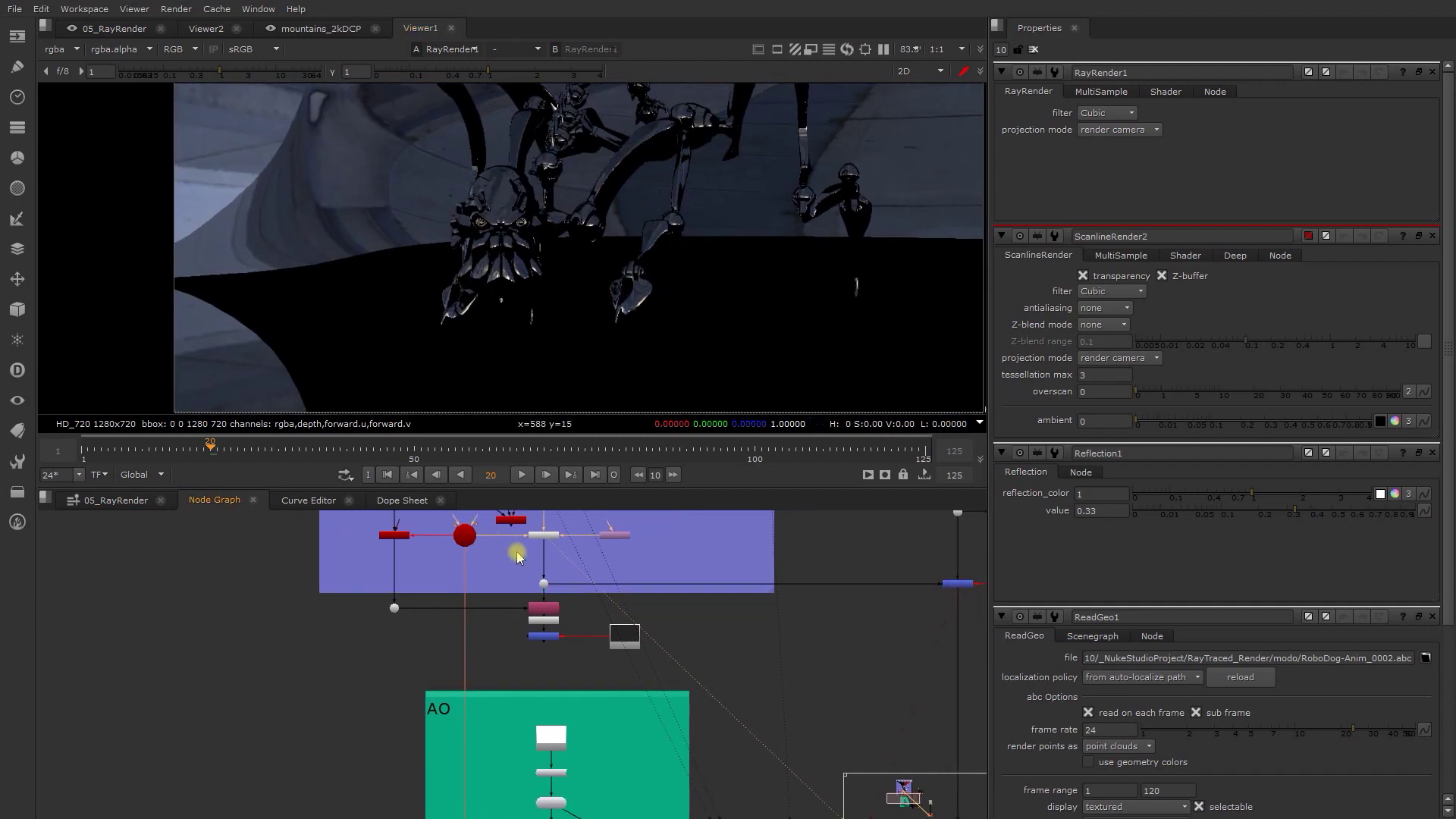
scroll(518, 557, up, 3)
click(439, 622)
- Review AmbientOcclusion1's samples and clip values, then inspect the AO render in a maximized viewer
key(d)
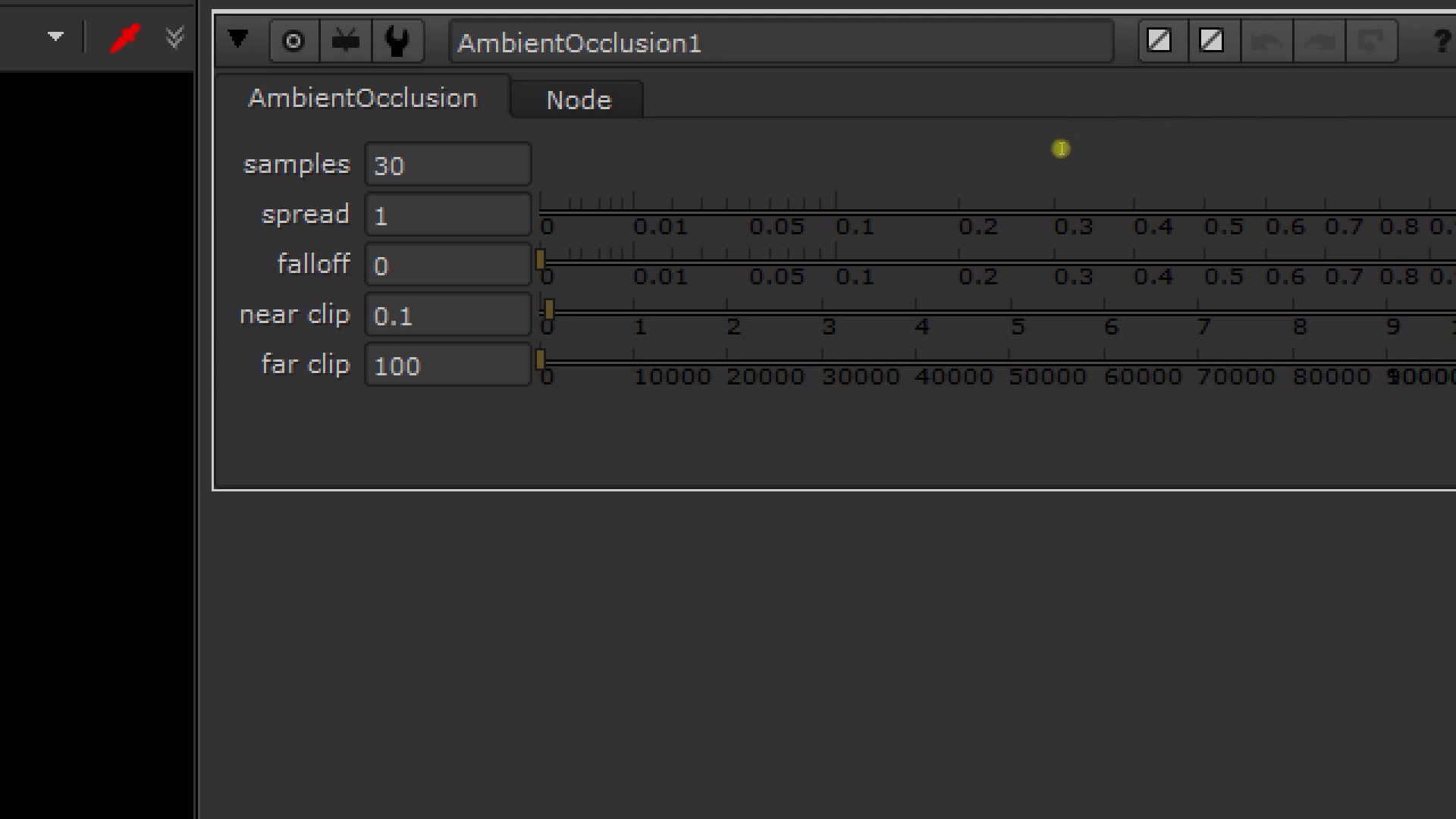
key(Tab)
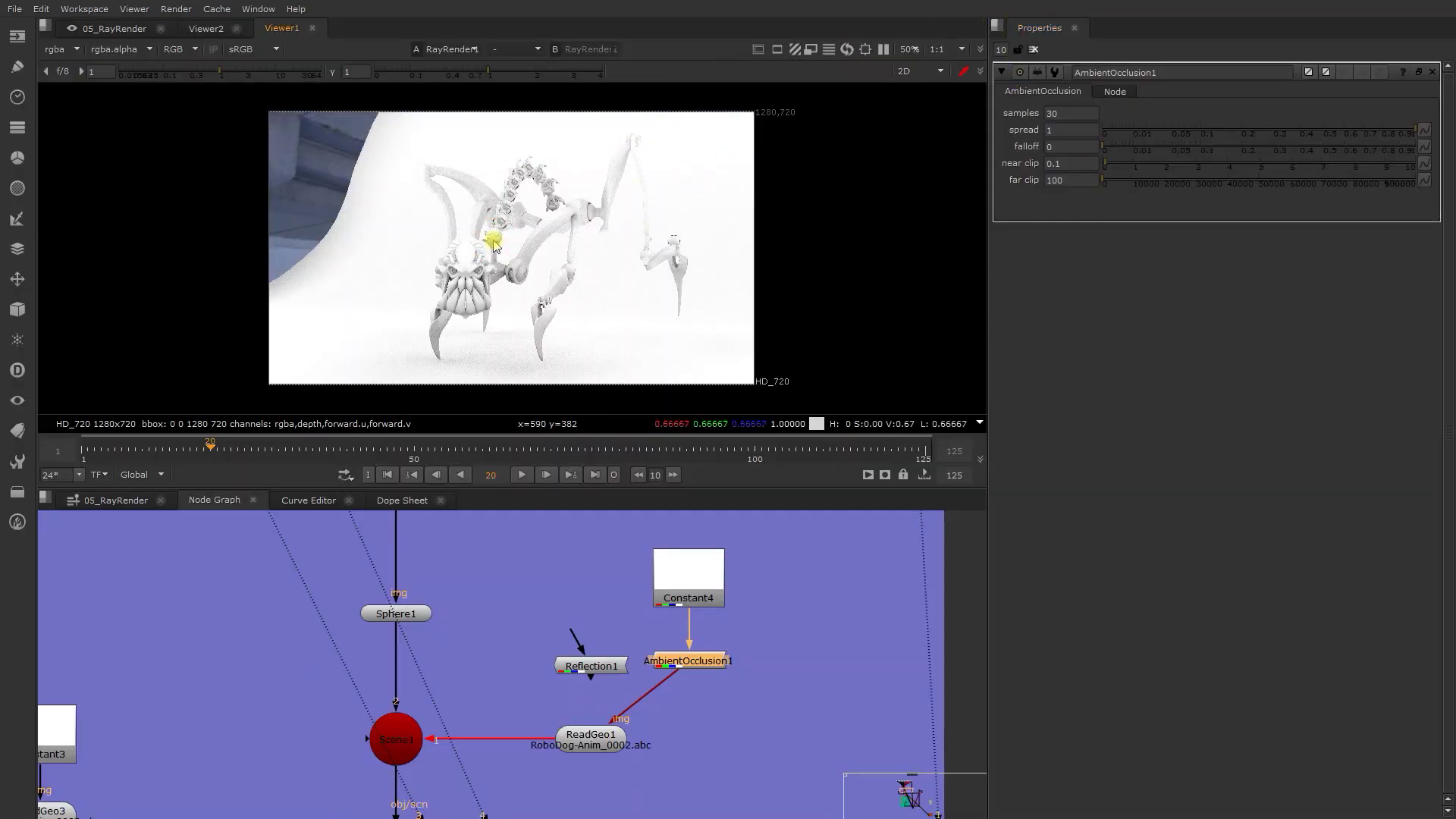
key(space)
scroll(743, 432, up, 2)
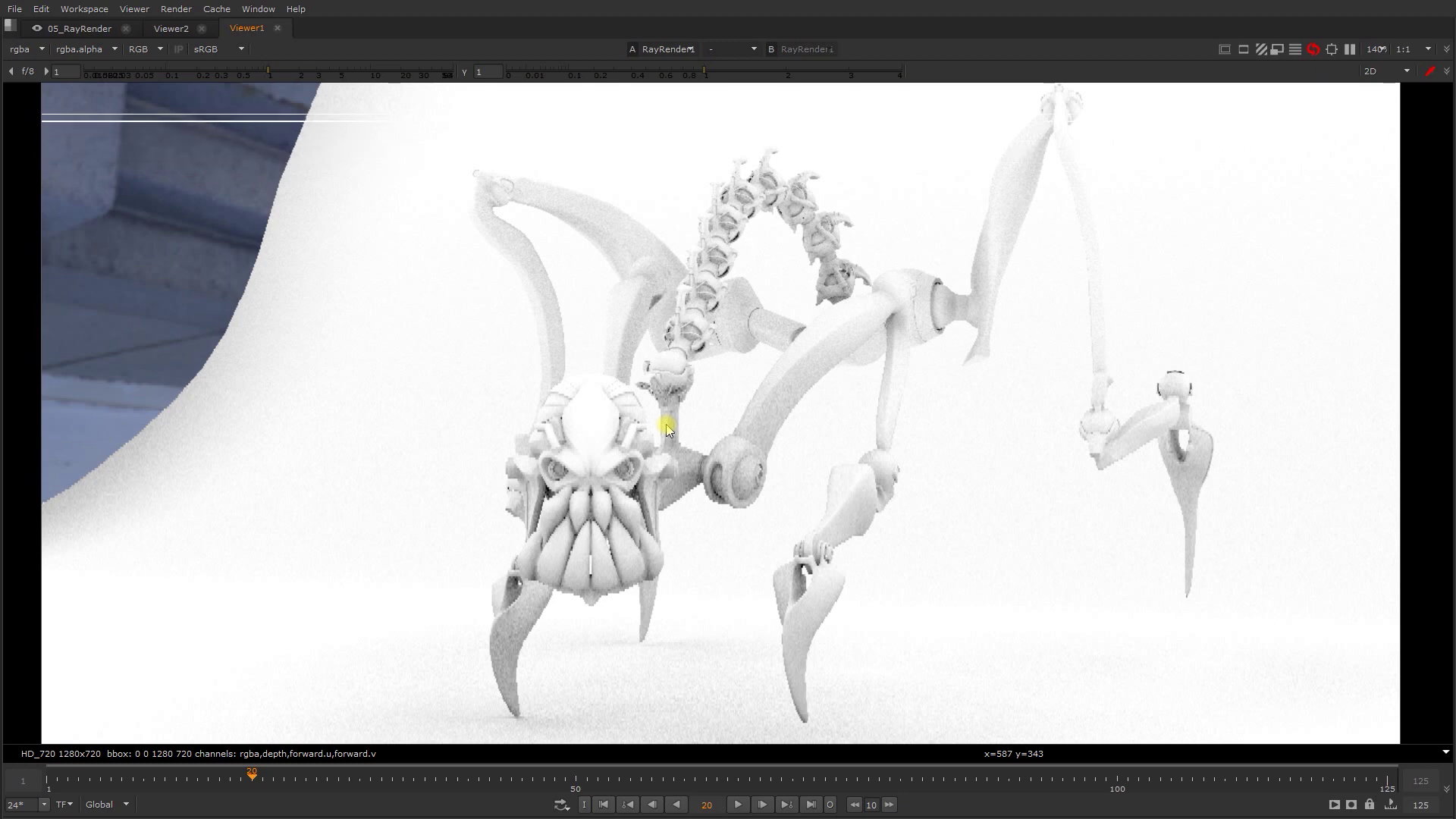
key(space)
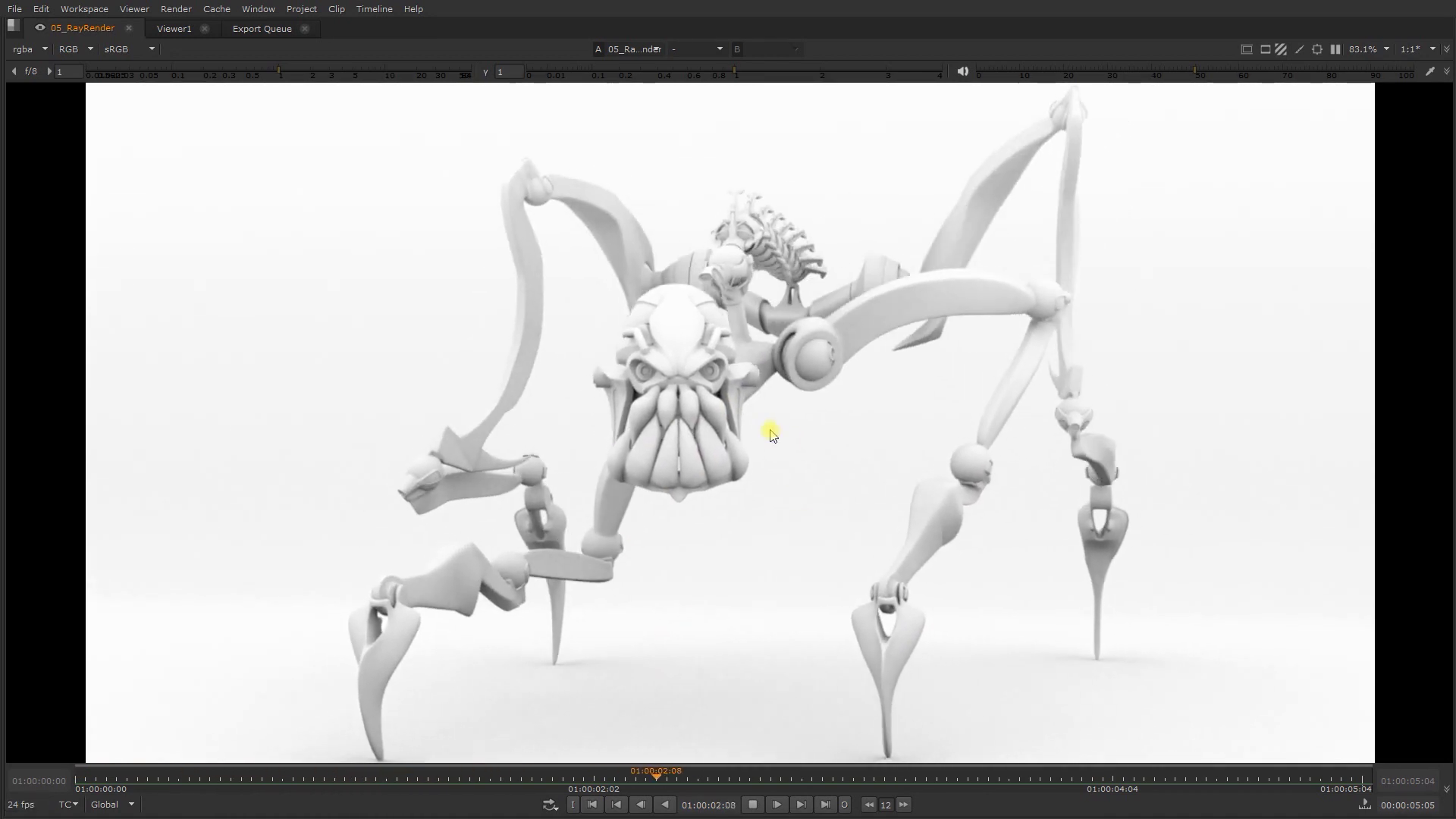
- Zoom the viewer out, then fit the playing beauty render to the viewer height
scroll(816, 493, down, 4)
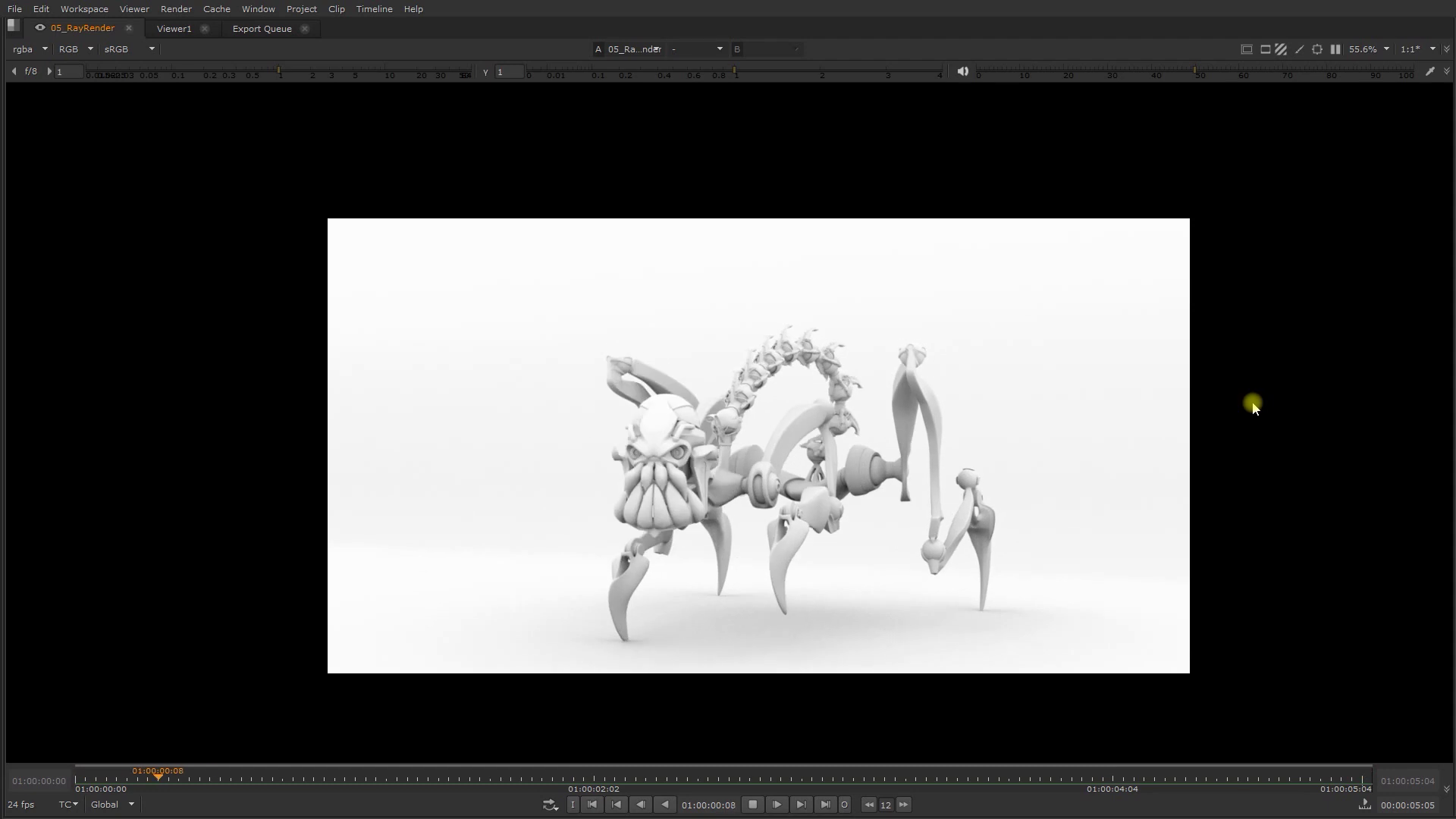
key(f)
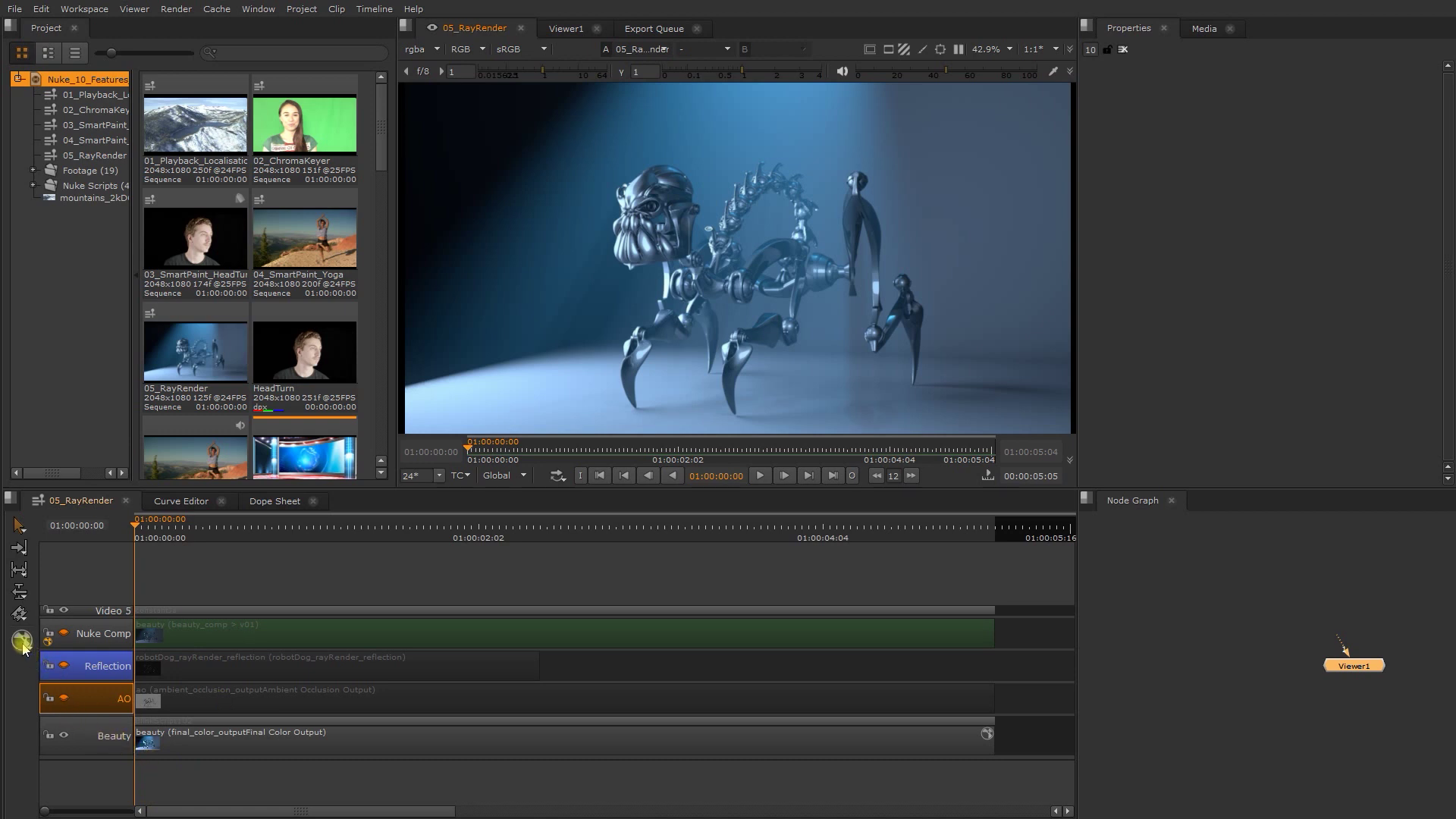
- Add a BlinkScript soft effect above the Beauty clip and open BlinkScript102's properties
click(23, 644)
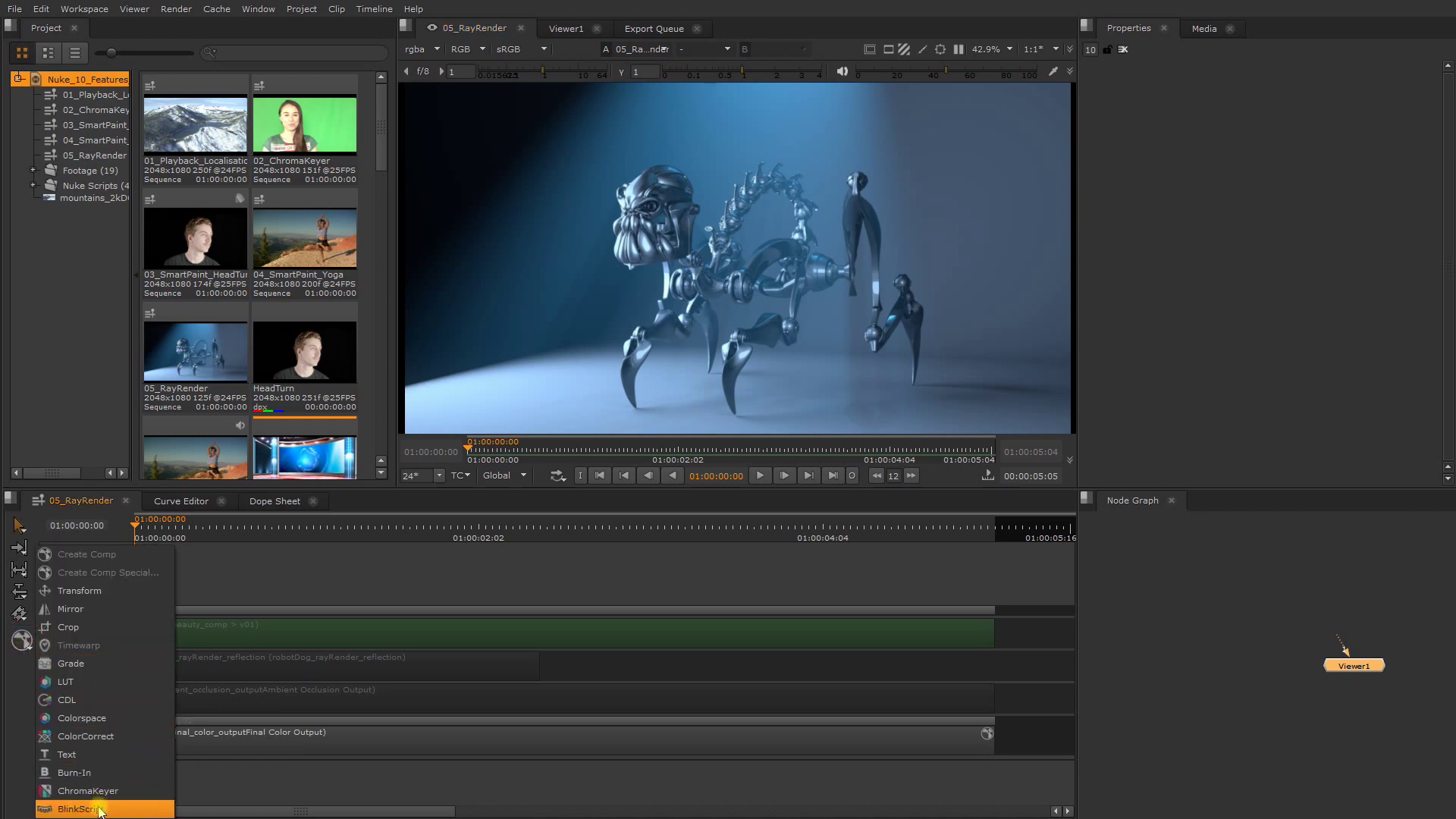
click(165, 728)
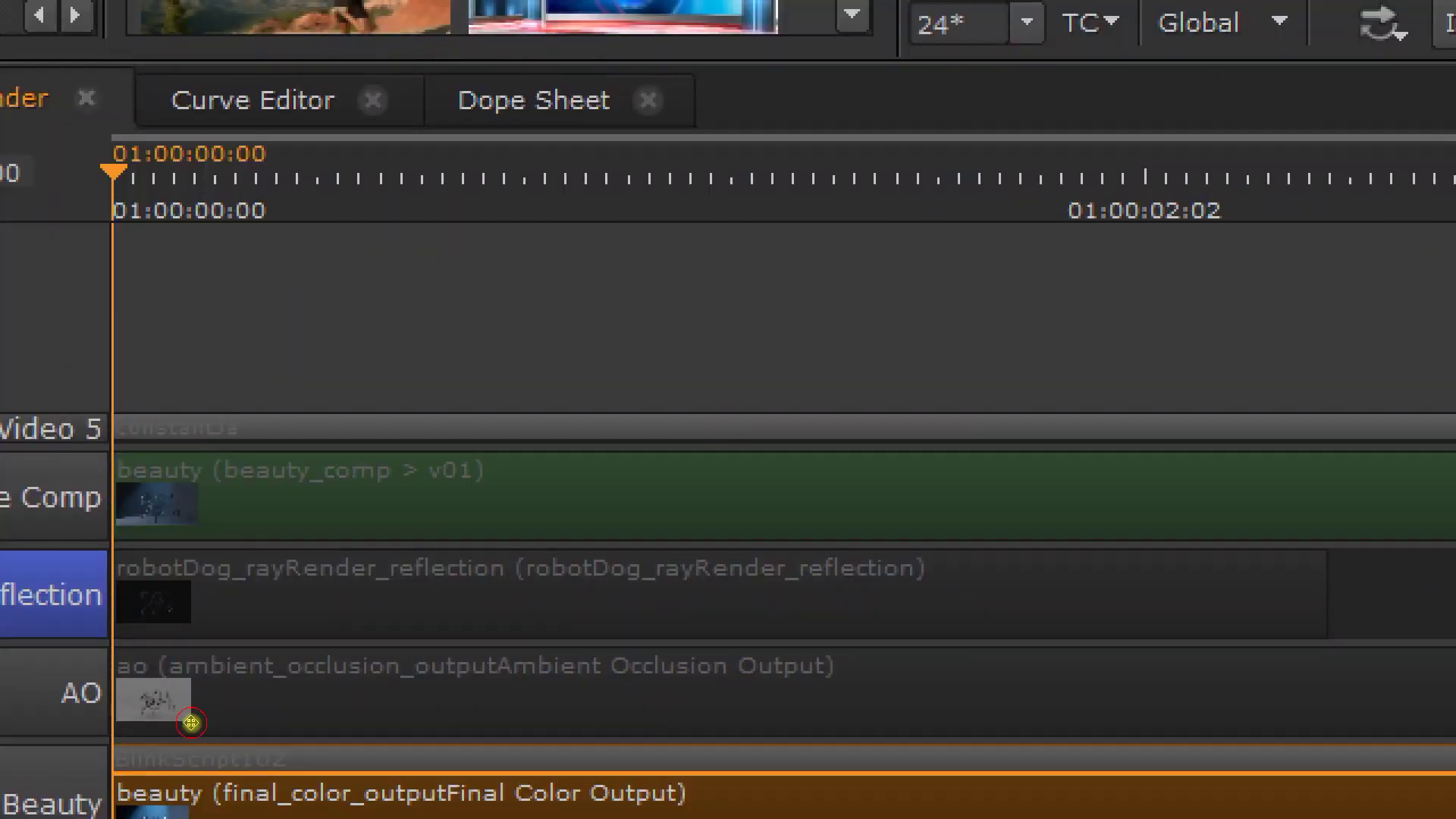
click(183, 705)
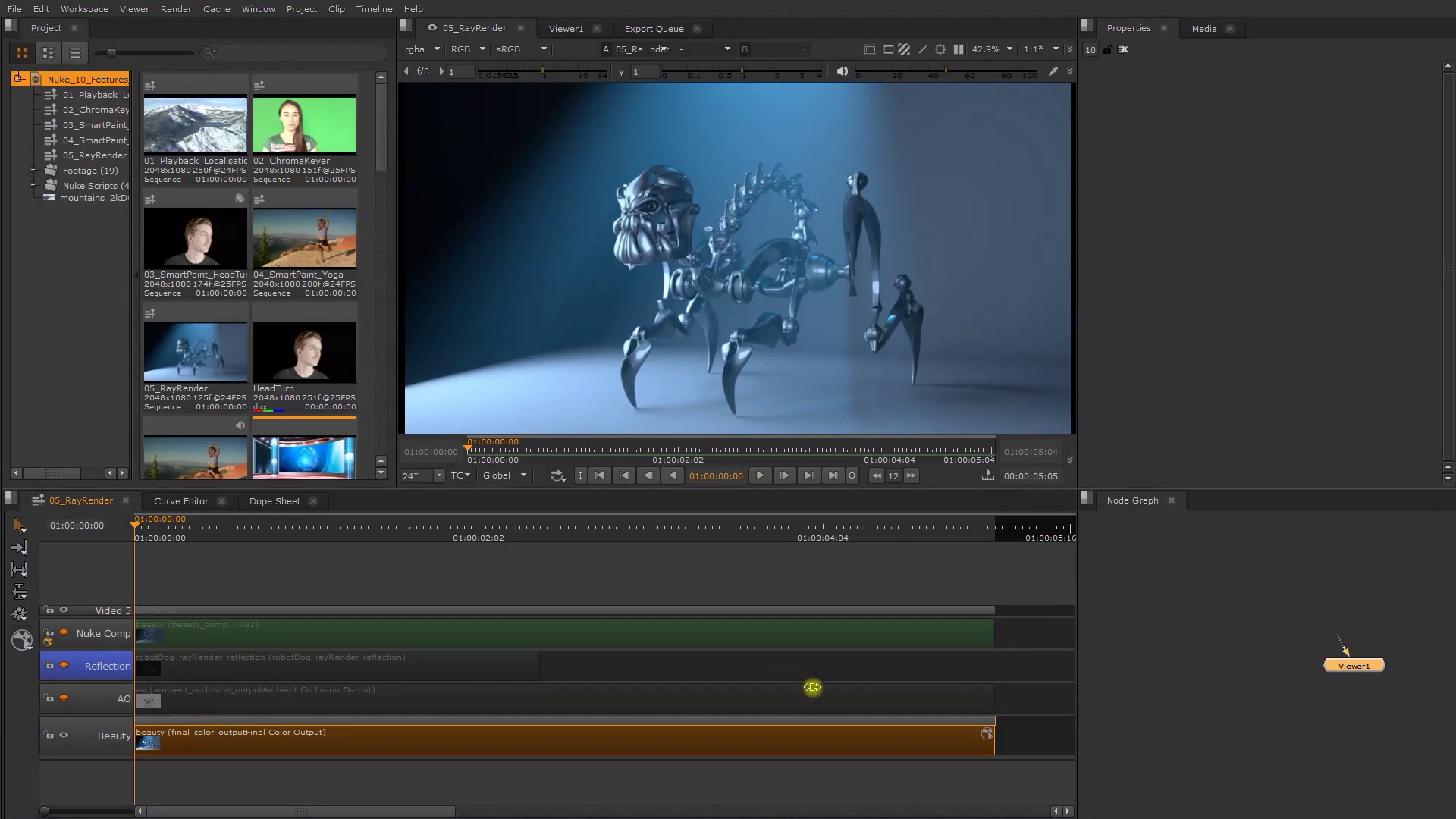
click(1012, 745)
click(987, 720)
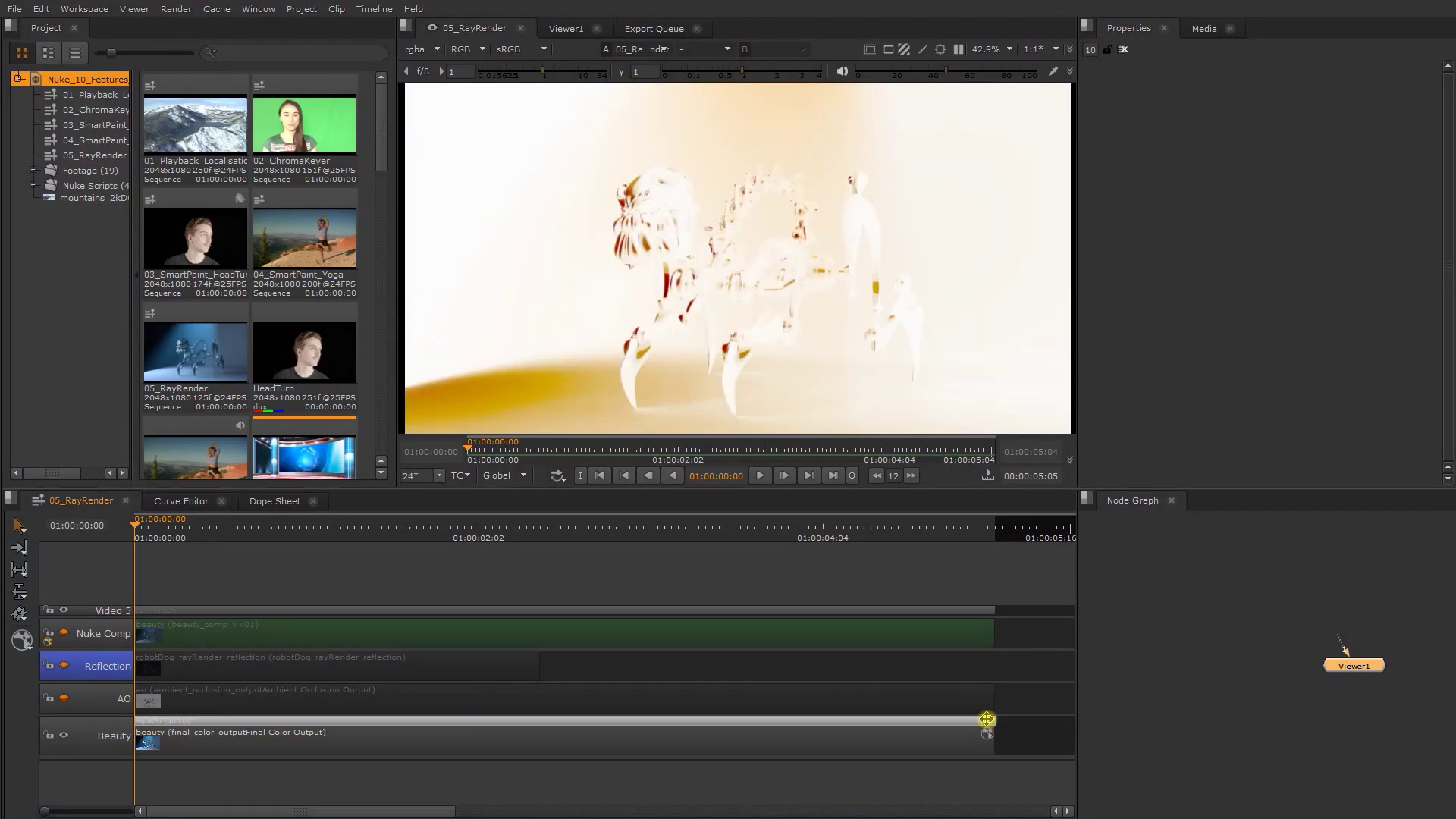
double_click(788, 716)
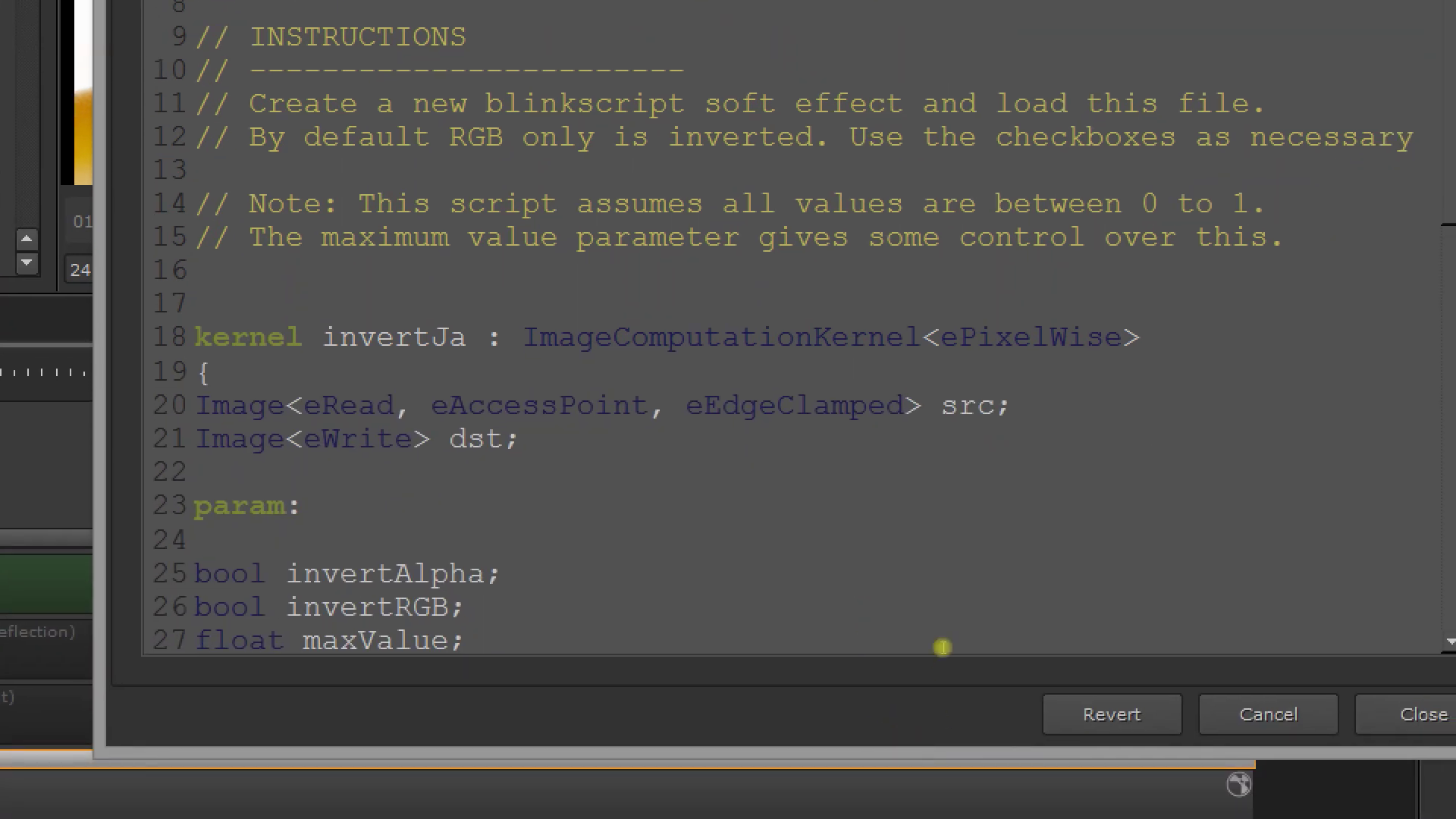
scroll(1326, 491, down, 3)
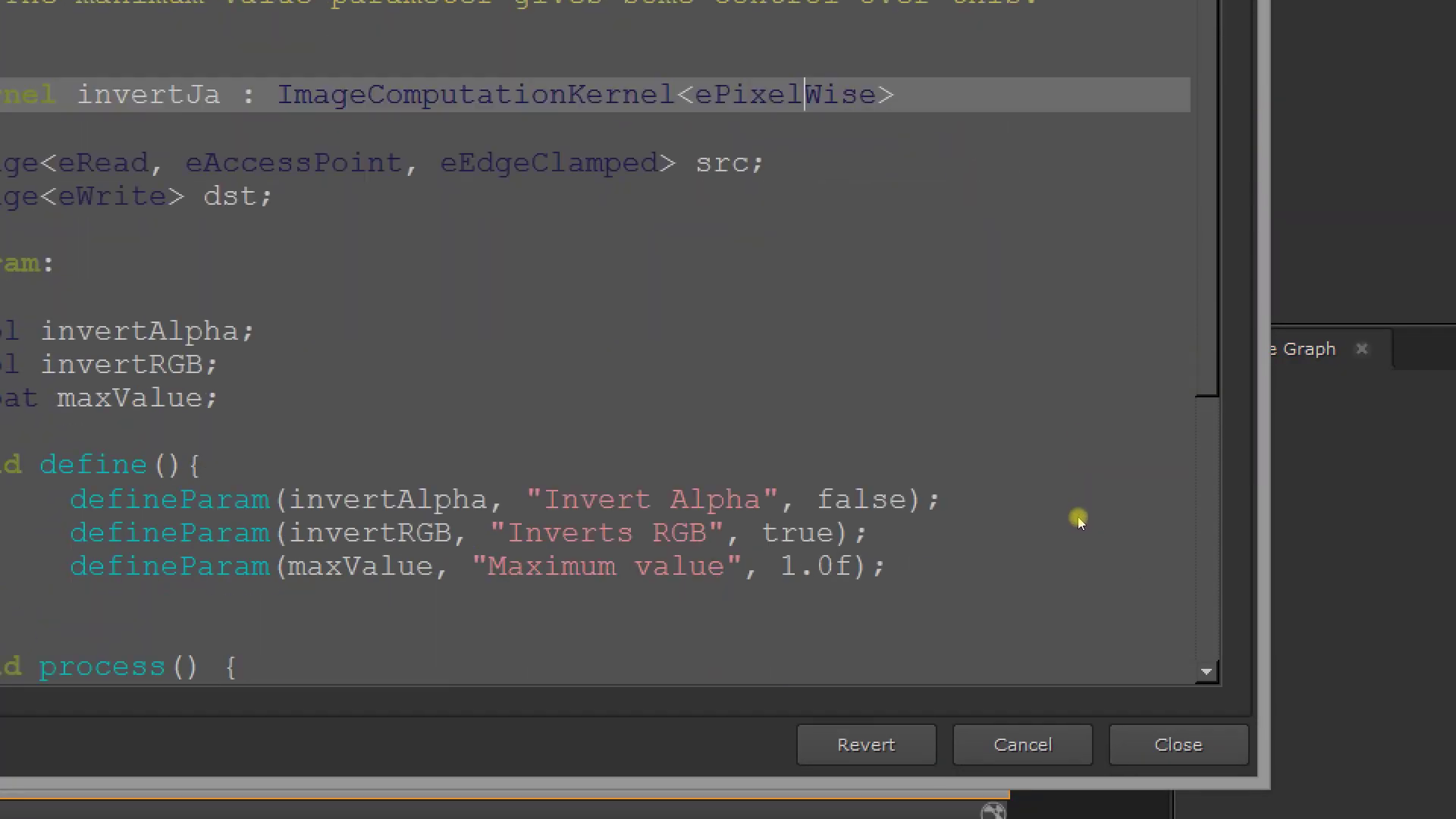
scroll(1077, 508, up, 1)
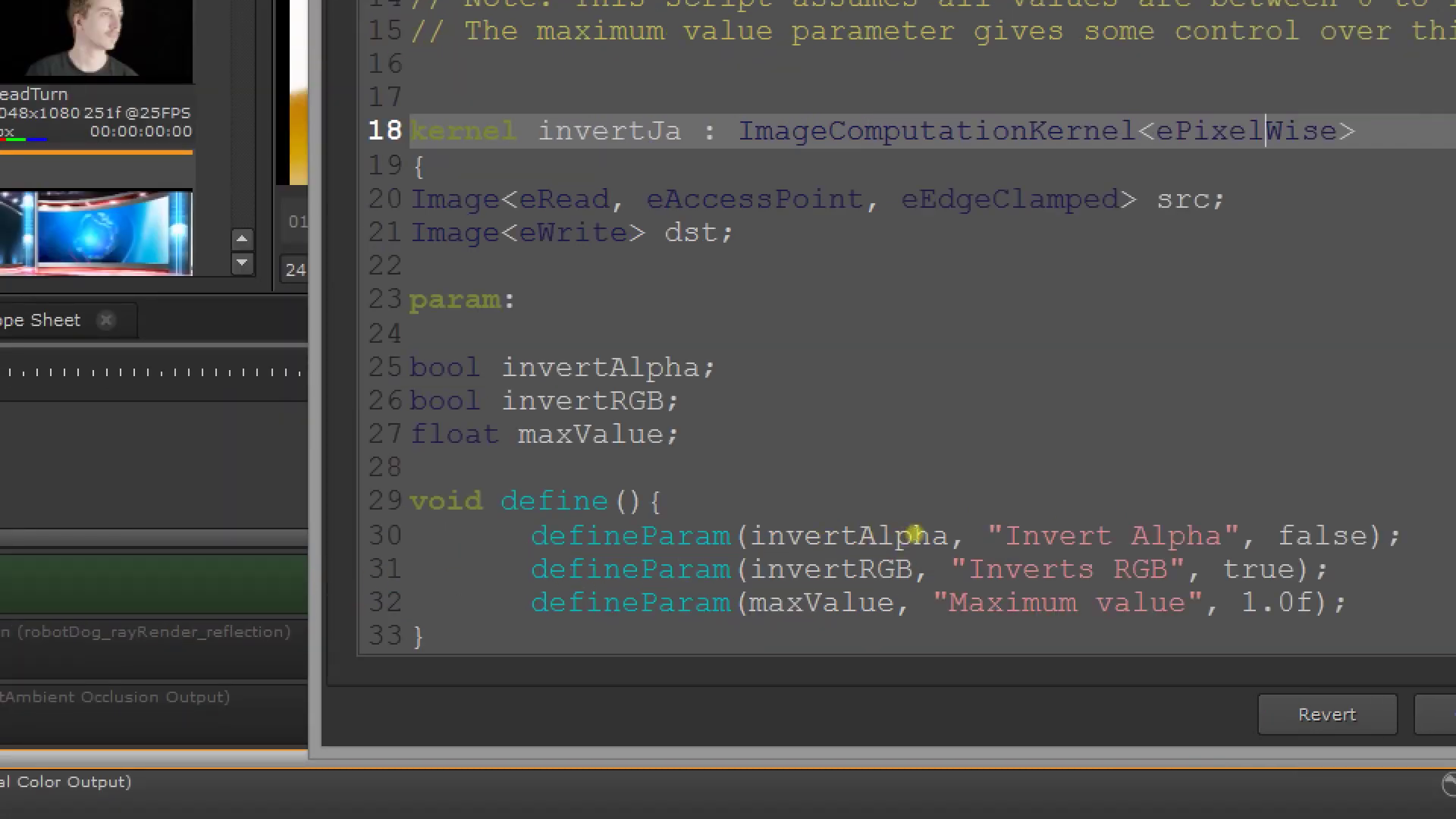
key(Up)
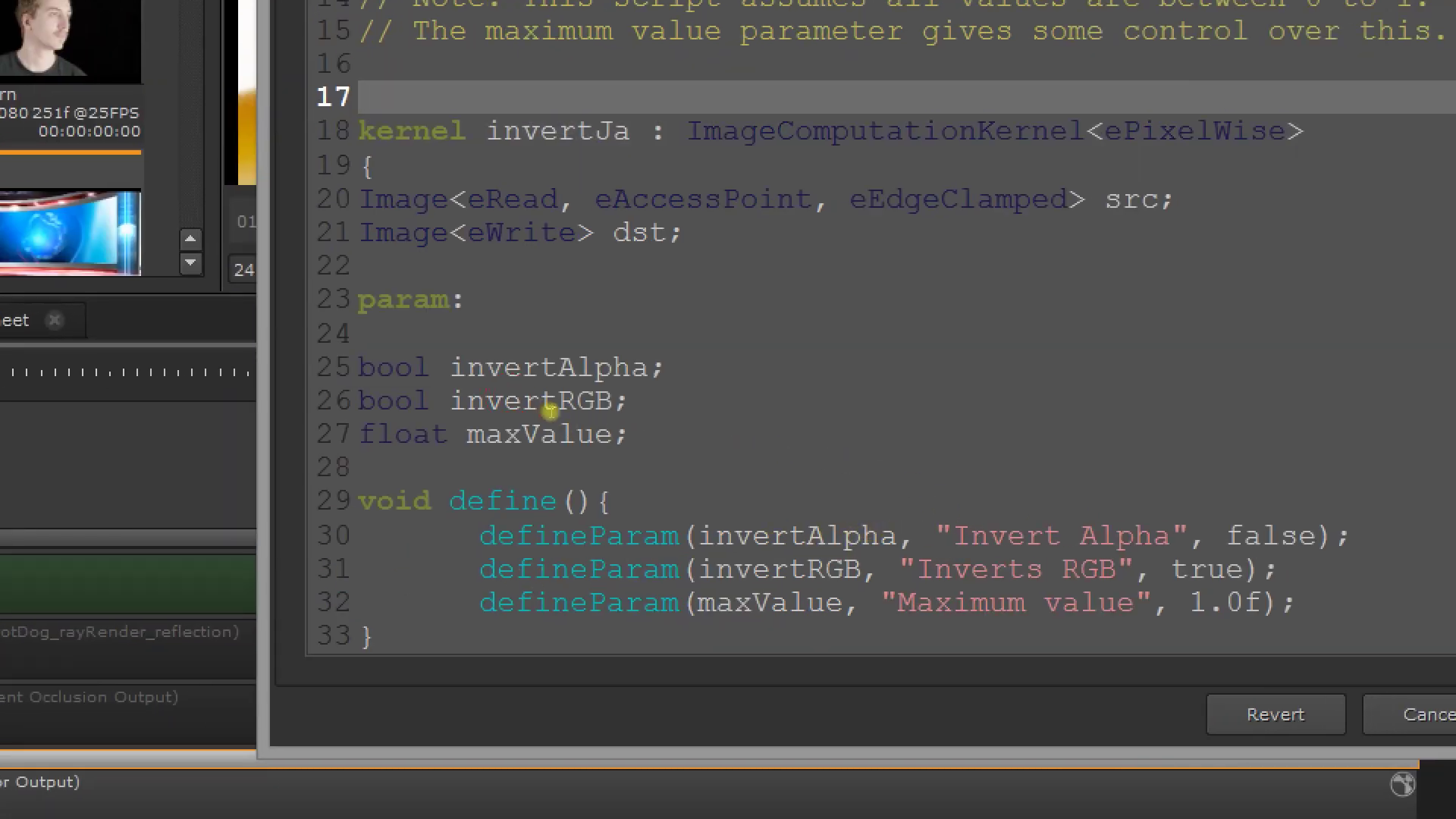
key(Down)
key(shift+Right)
key(shift+Right)
key(shift+Right)
key(shift+Right)
key(shift+Right)
key(shift+Right)
key(shift+Right)
key(shift+Right)
key(shift+Right)
key(shift+Right)
key(shift+Right)
key(shift+Right)
key(shift+Right)
key(shift+Right)
key(shift+Right)
key(shift+Right)
key(shift+Right)
key(shift+Right)
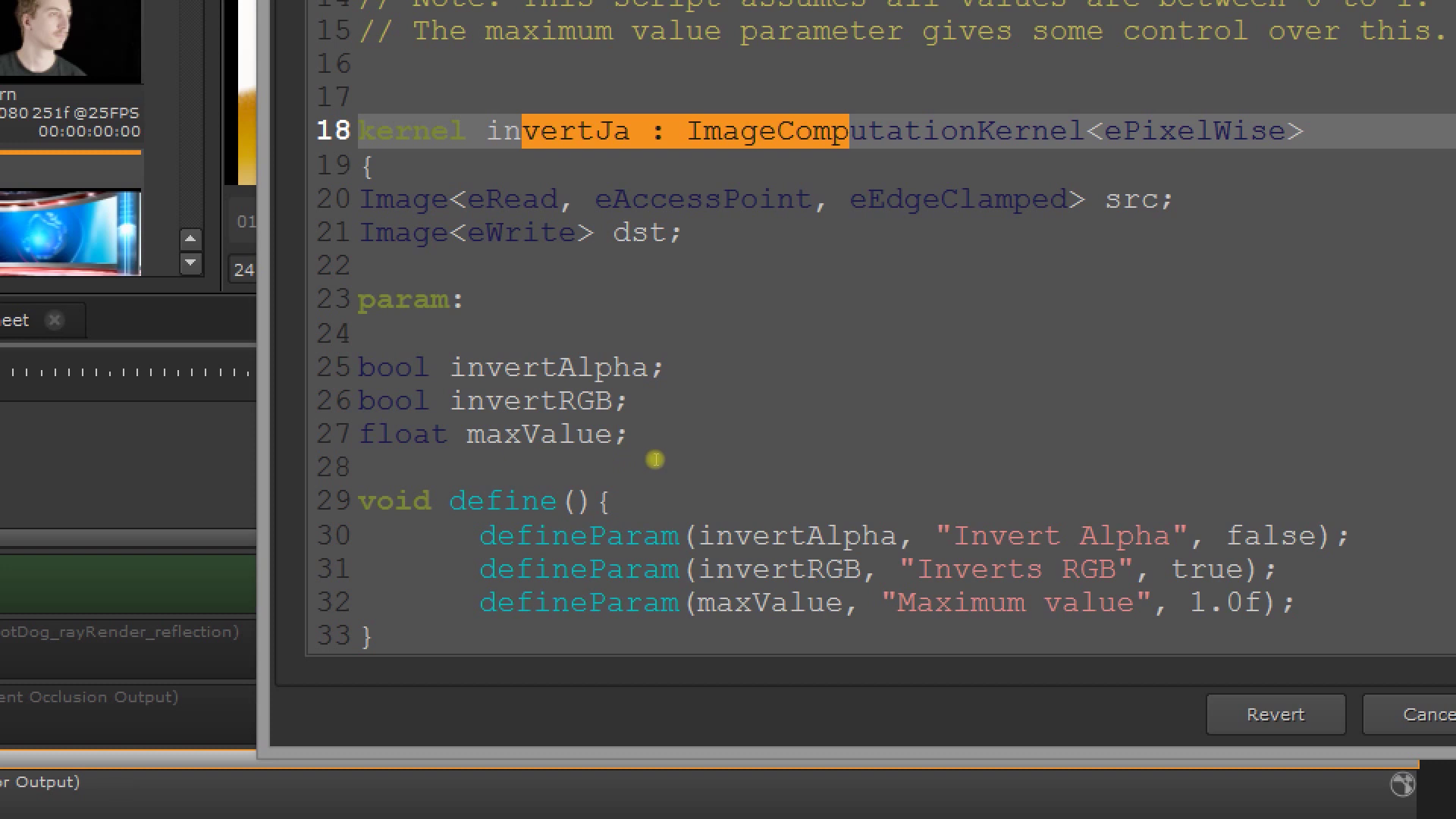
key(Down)
key(Down)
key(Down)
key(shift+Left)
key(shift+Left)
key(shift+Left)
key(shift+Left)
key(shift+Left)
key(shift+Left)
key(shift+Left)
key(shift+Left)
key(shift+Left)
key(shift+Left)
key(shift+Left)
key(shift+Left)
key(shift+Left)
key(shift+Left)
key(shift+Left)
key(shift+Left)
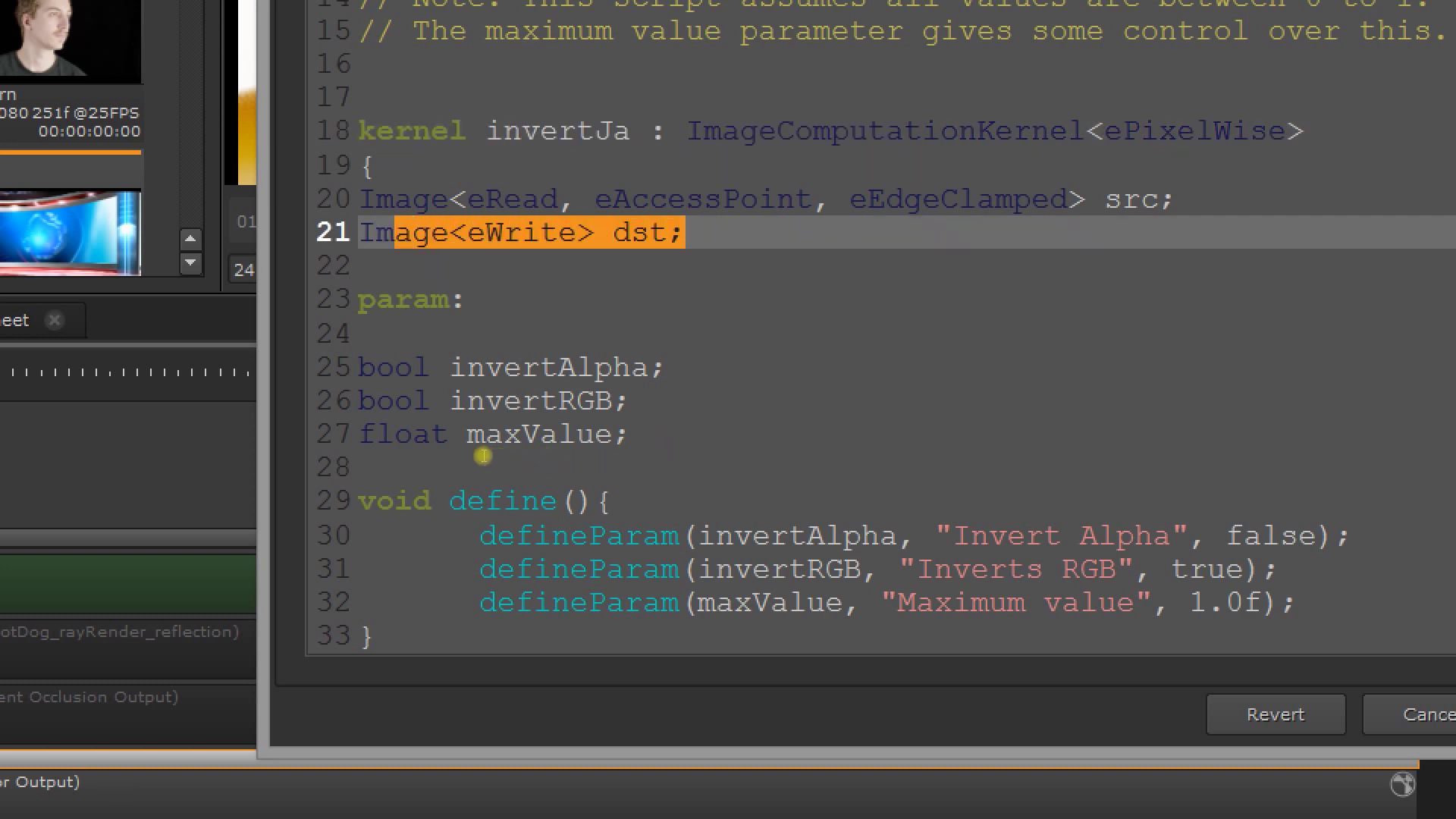
key(Right)
key(Left)
key(ctrl+shift+Left)
key(Down)
key(Down)
key(Down)
key(Down)
key(shift+Right)
key(shift+Right)
key(shift+Right)
key(shift+Right)
key(shift+Right)
key(shift+Right)
key(shift+Right)
key(shift+Right)
key(shift+Right)
key(shift+Right)
key(shift+Right)
key(shift+Right)
key(shift+Right)
key(shift+Right)
key(Down)
key(shift+Left)
key(shift+Left)
key(shift+Left)
key(shift+Left)
key(shift+Left)
key(shift+Left)
key(shift+Left)
key(shift+Left)
key(shift+Left)
key(shift+Left)
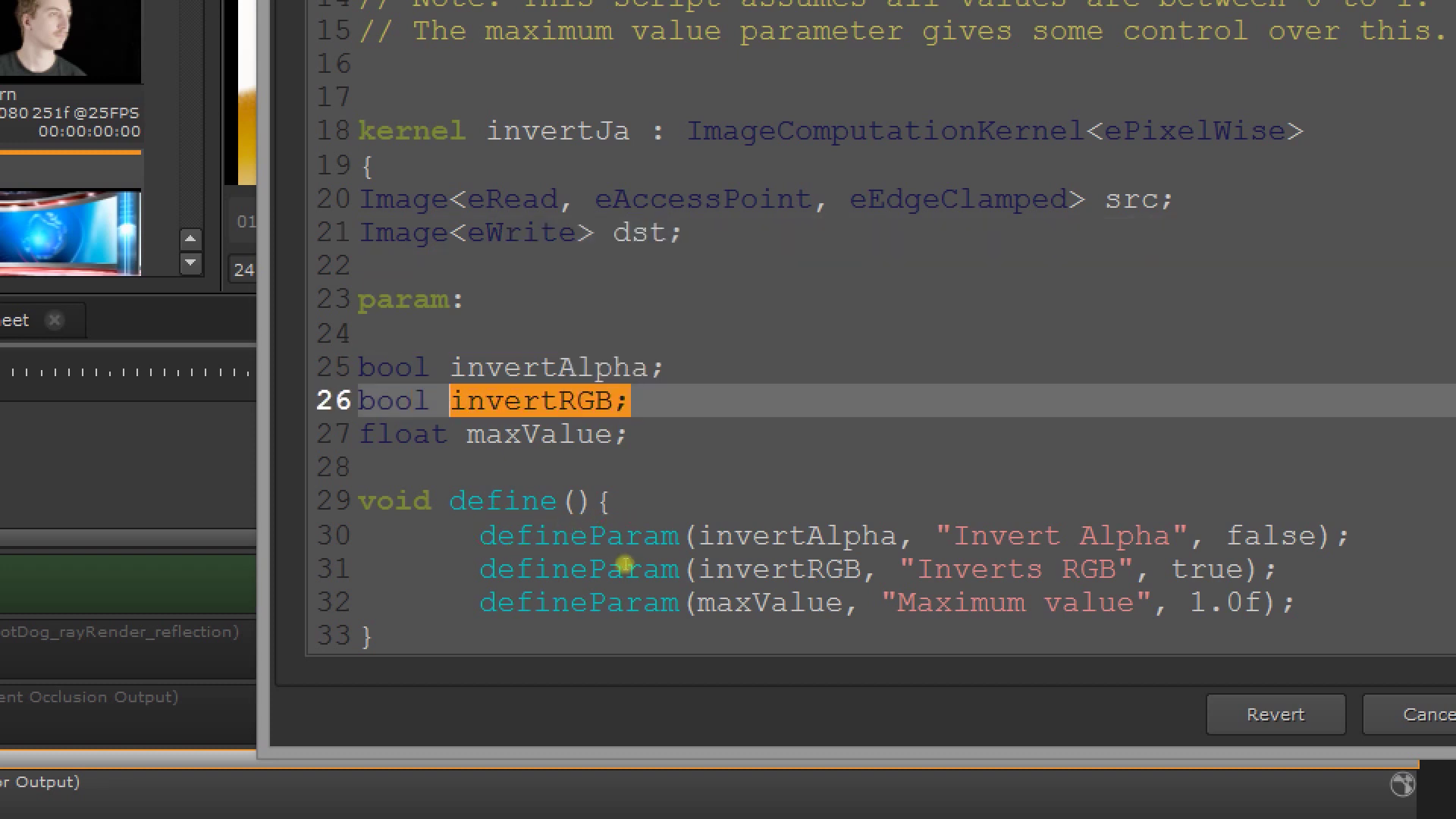
key(Down)
key(shift+Left)
key(shift+Left)
key(shift+Left)
key(shift+Left)
key(shift+Left)
key(shift+Left)
key(Down)
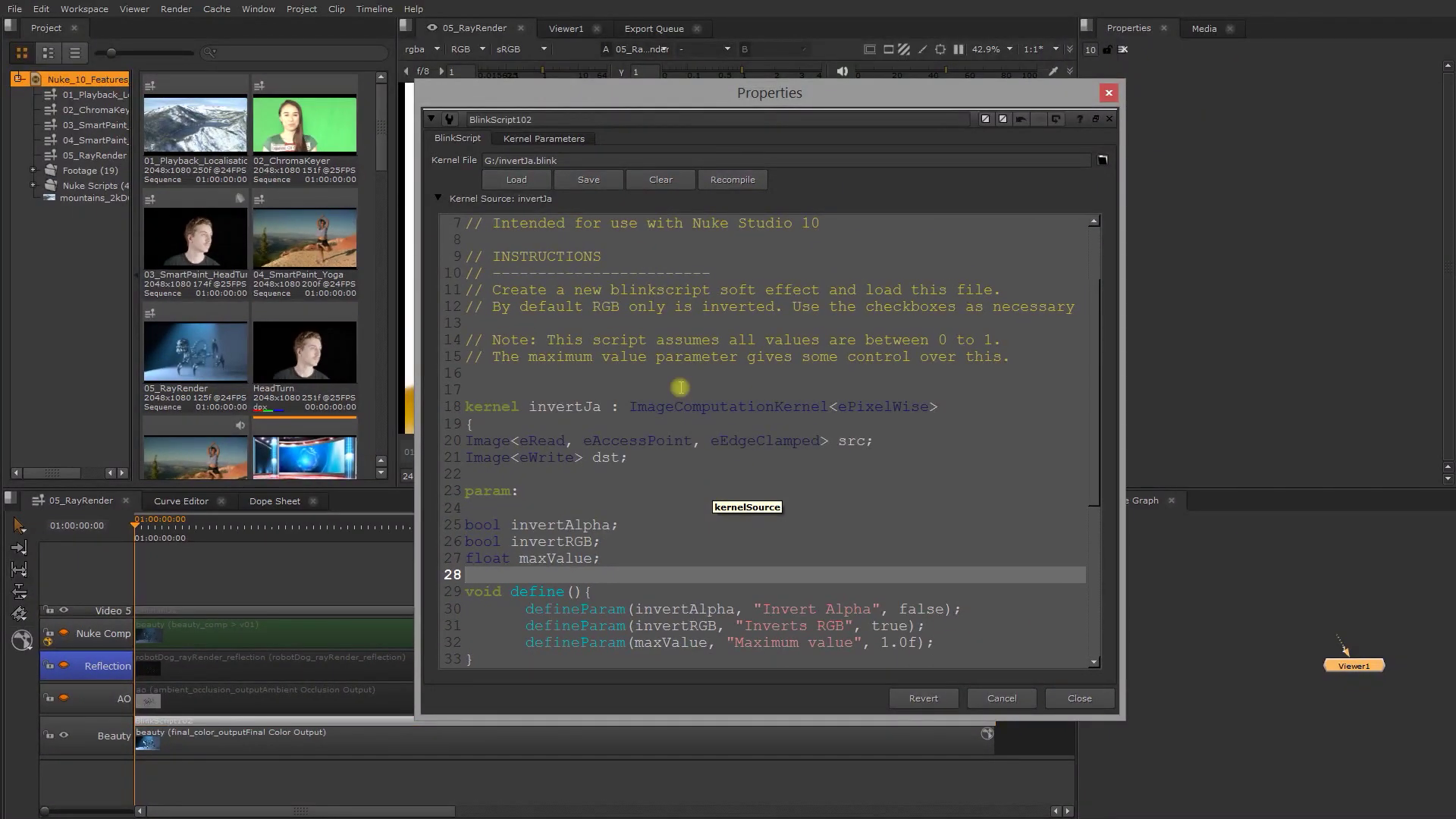
click(529, 140)
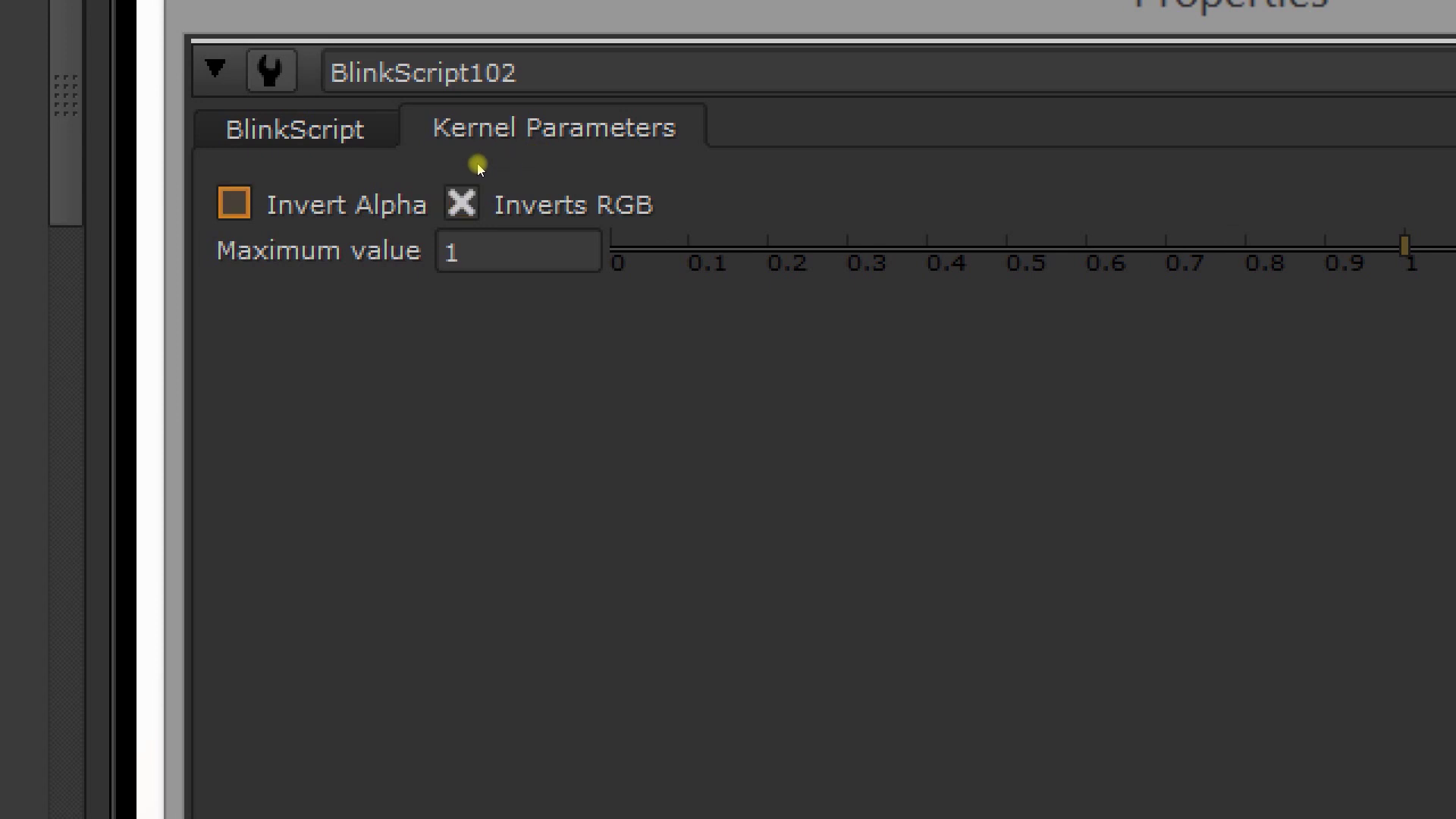
click(447, 127)
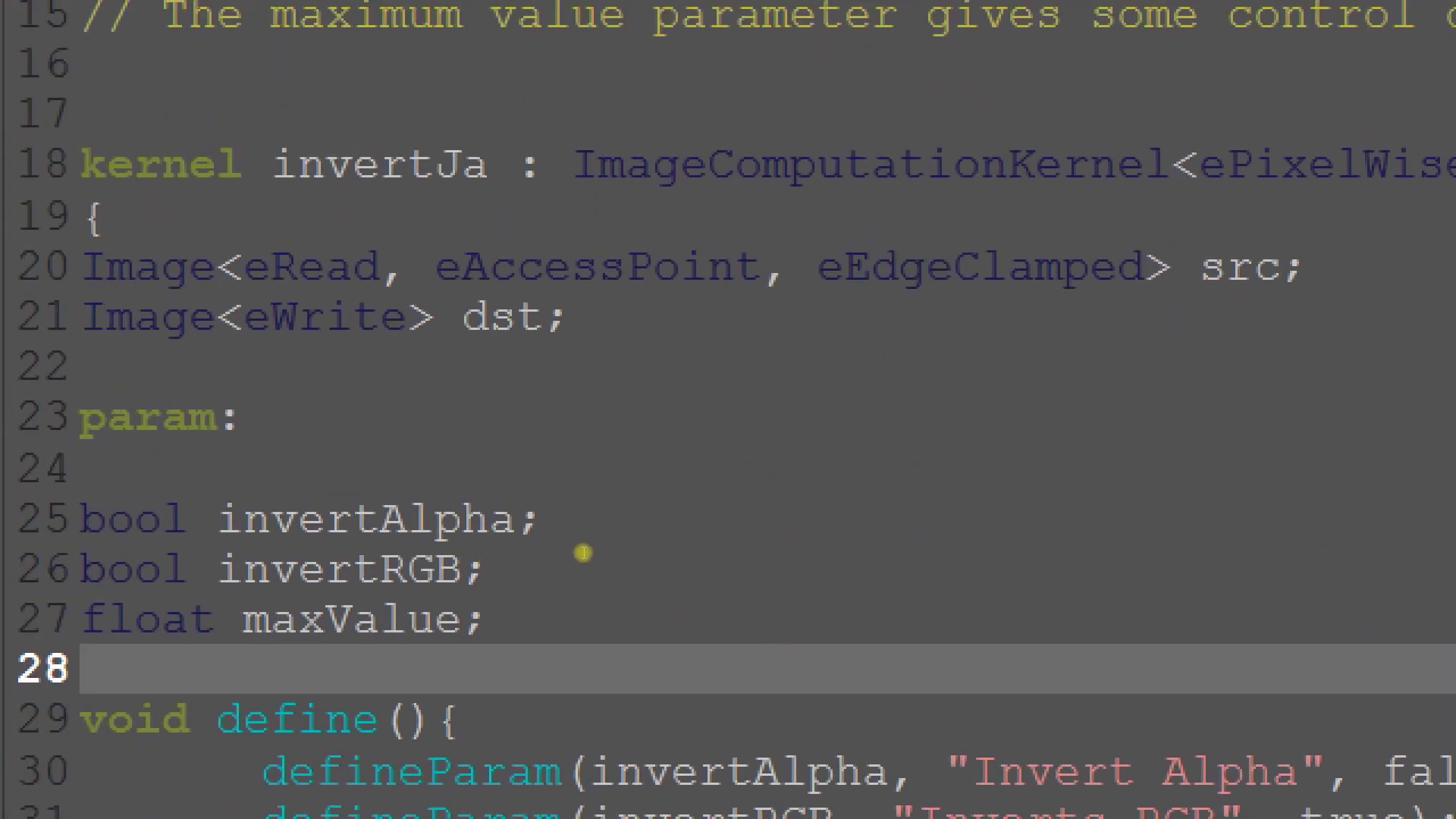
drag(471, 522, 322, 485)
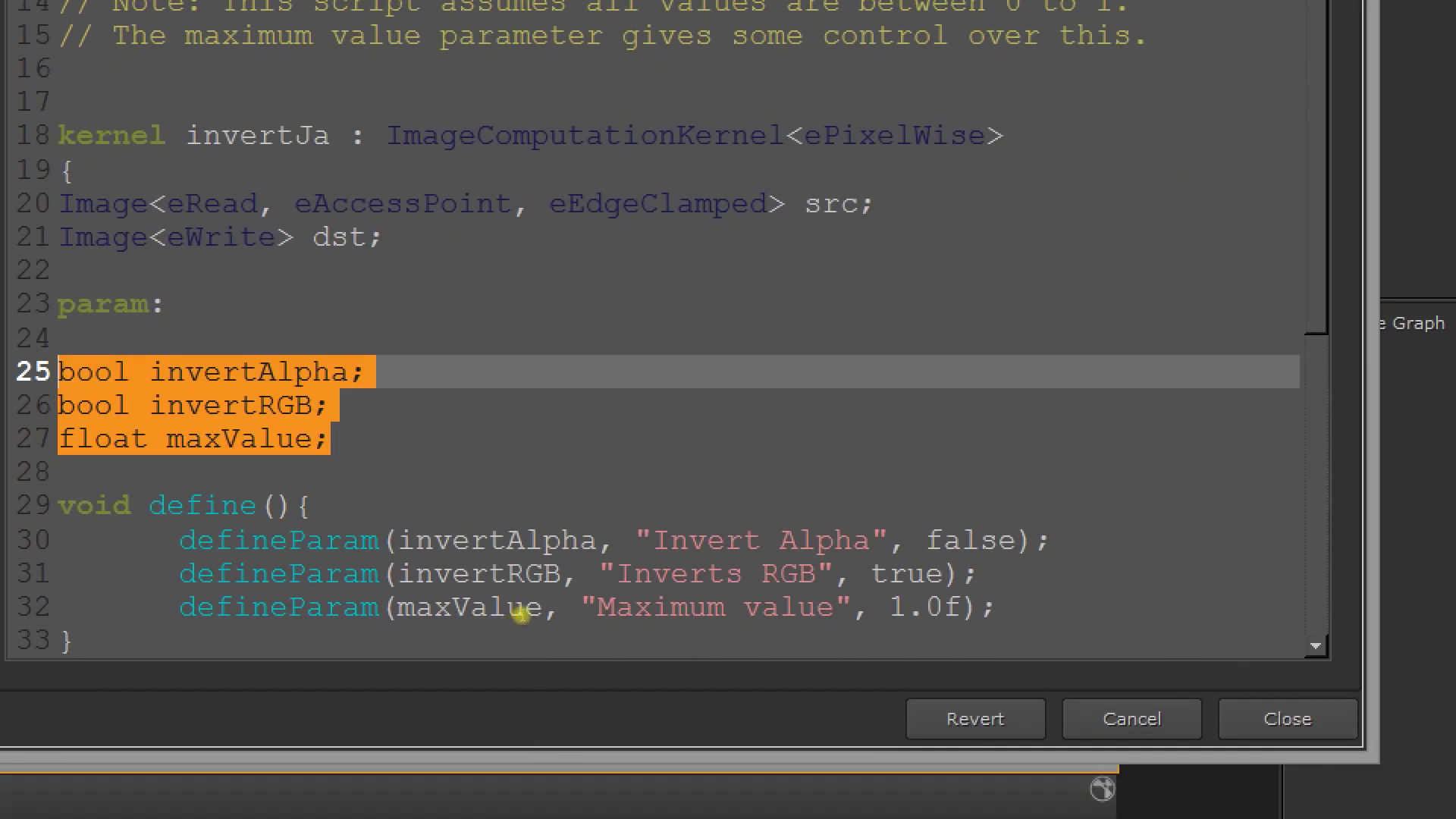
key(Down)
key(Down)
key(Down)
key(Down)
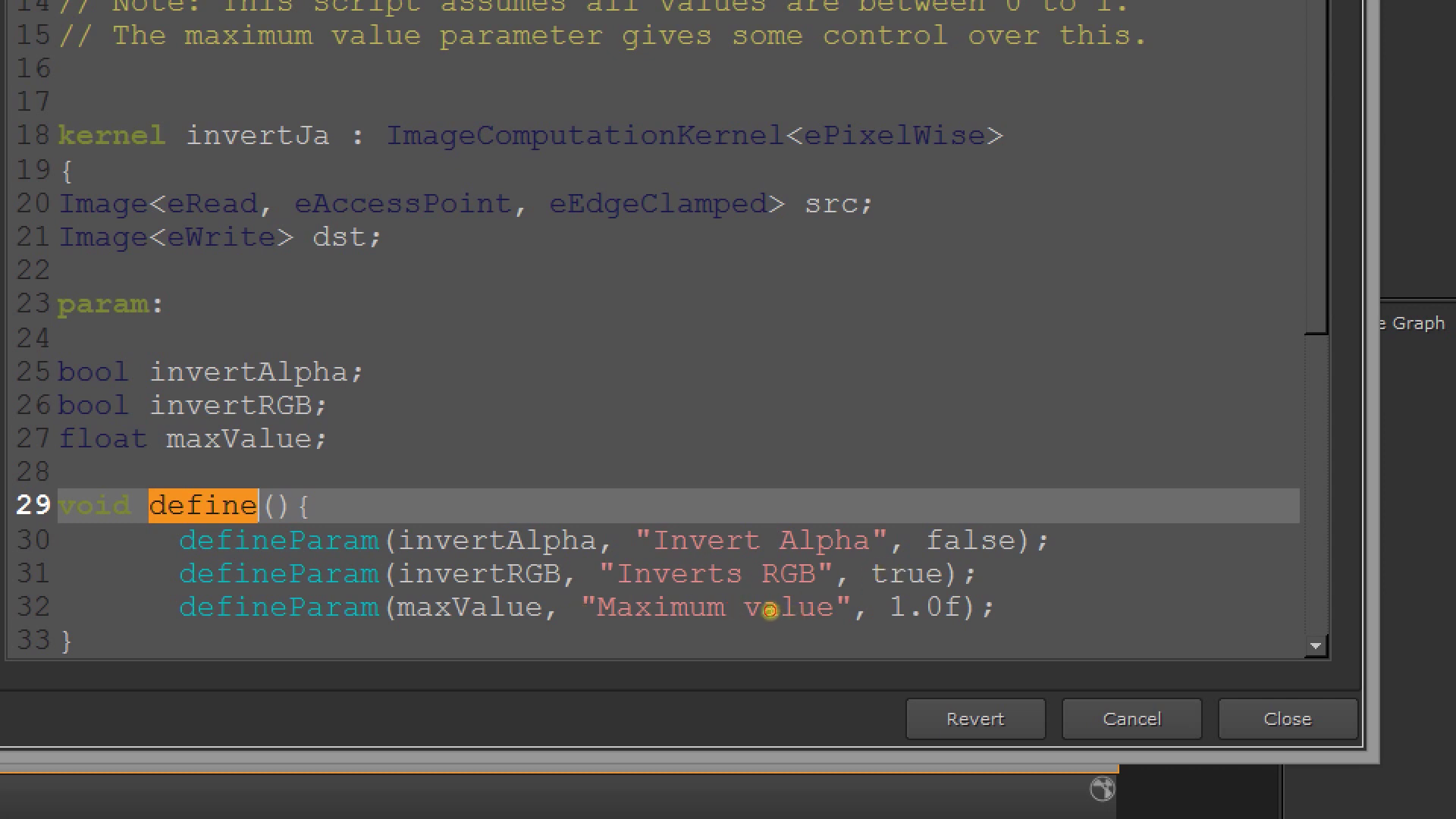
key(Down)
key(shift+Right)
key(shift+Right)
key(shift+Right)
key(shift+Right)
key(shift+Right)
key(shift+Right)
key(shift+Right)
key(shift+Right)
key(shift+Right)
key(ctrl+Right)
key(ctrl+Right)
key(ctrl+shift+Right)
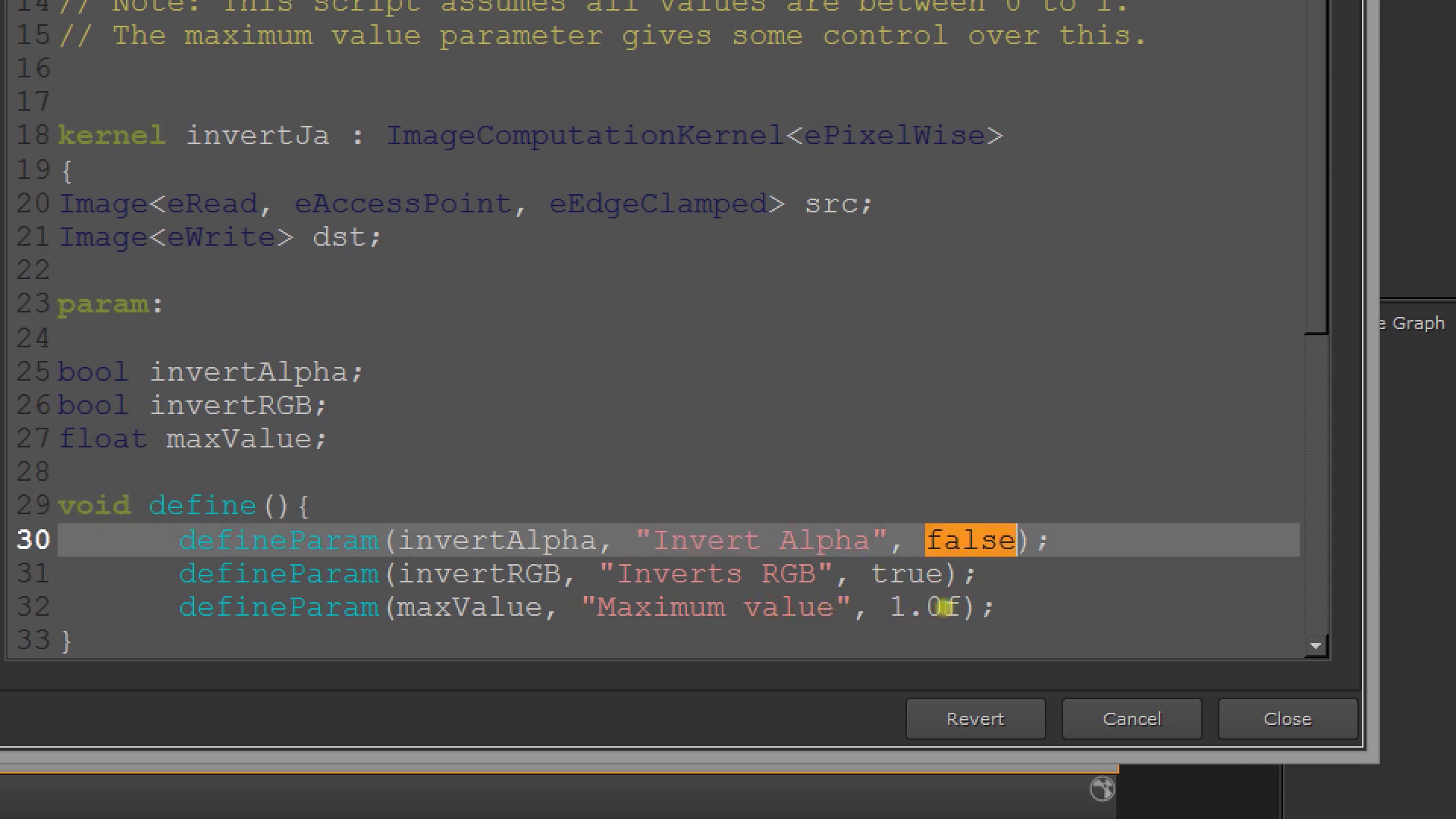
key(Down)
key(Down)
key(shift+Left)
scroll(872, 620, down, 2)
scroll(856, 611, down, 3)
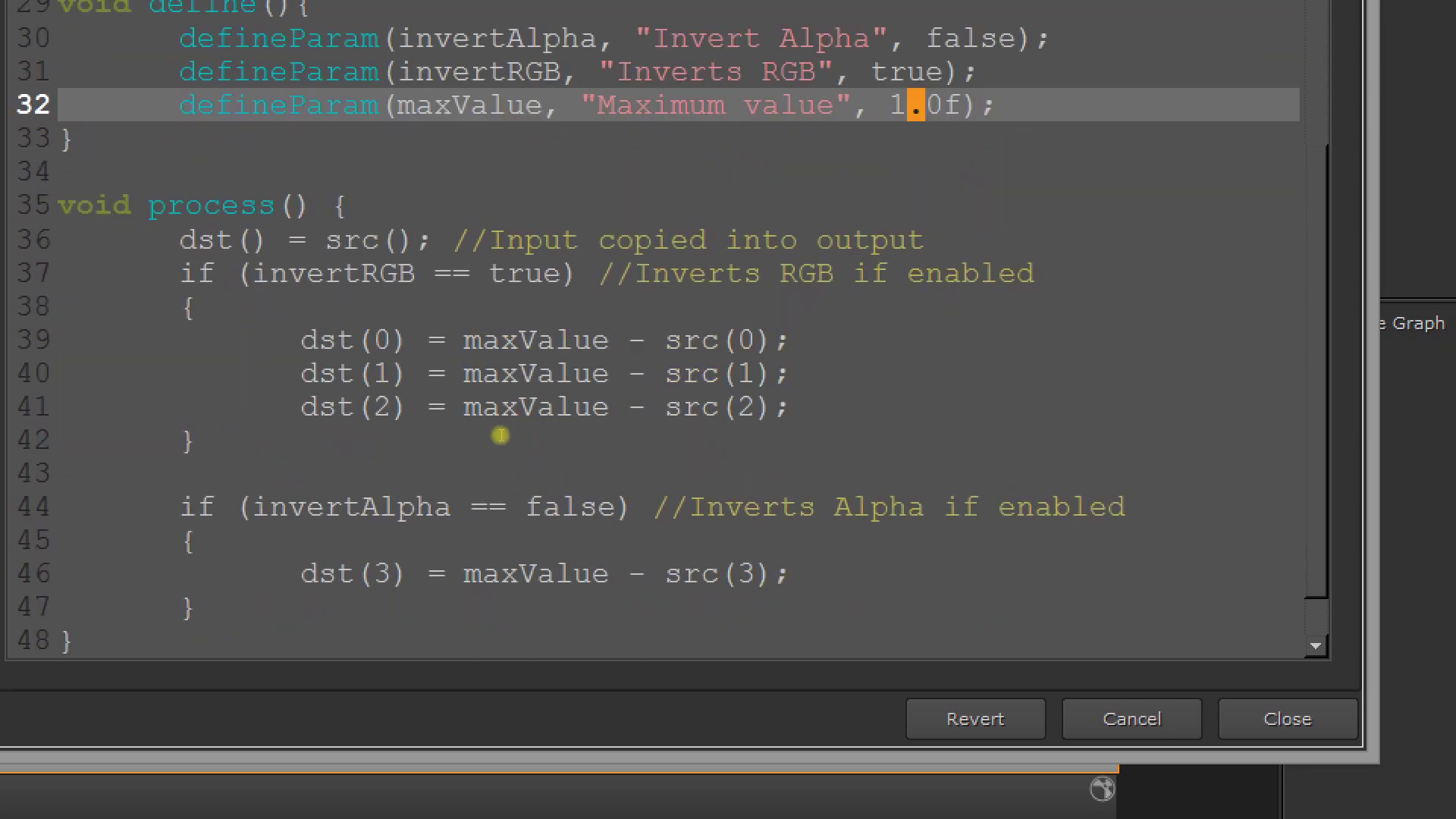
key(Down)
key(Down)
key(Down)
key(Home)
key(ctrl+Right)
key(ctrl+shift+Right)
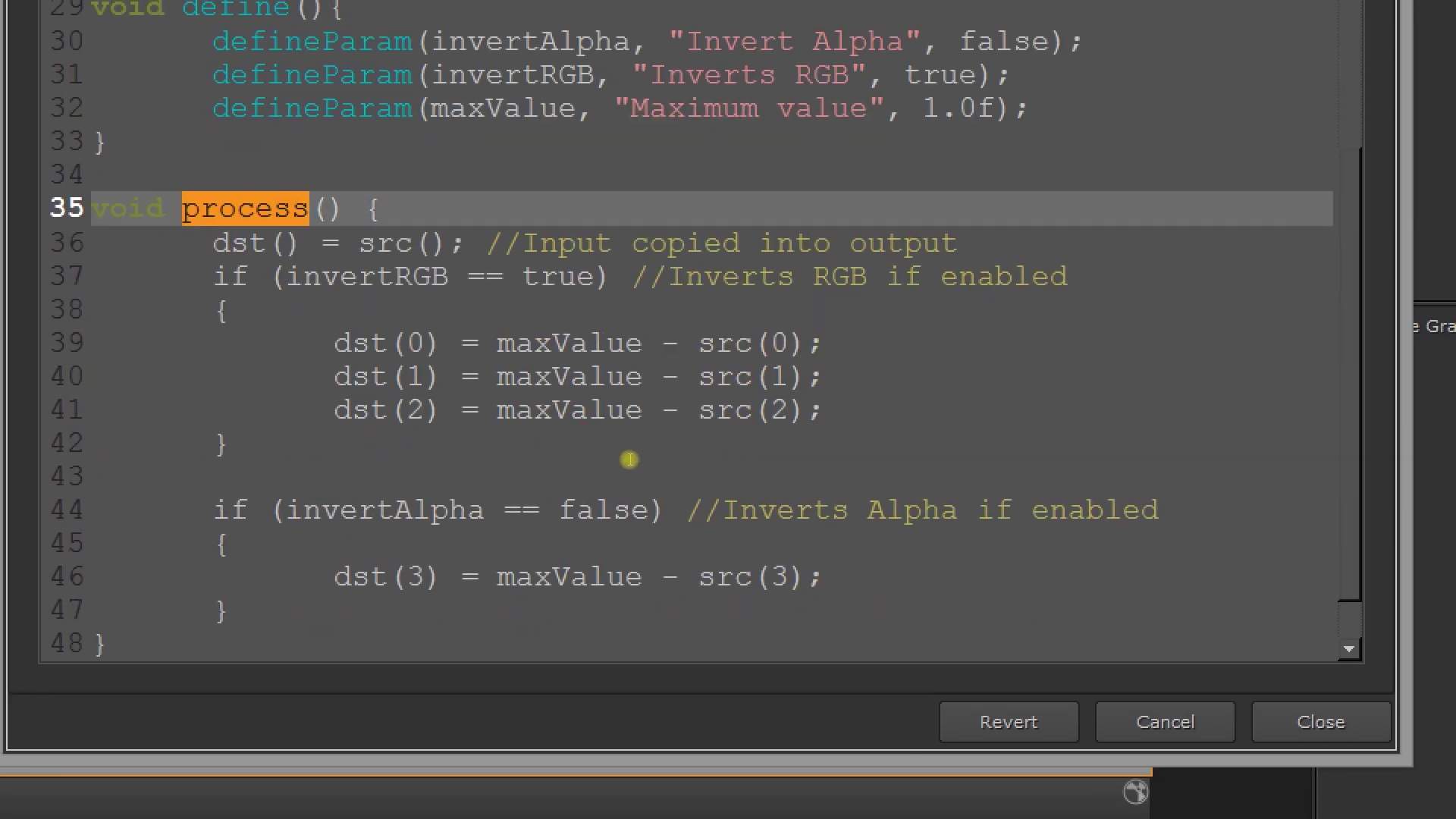
key(Down)
key(Home)
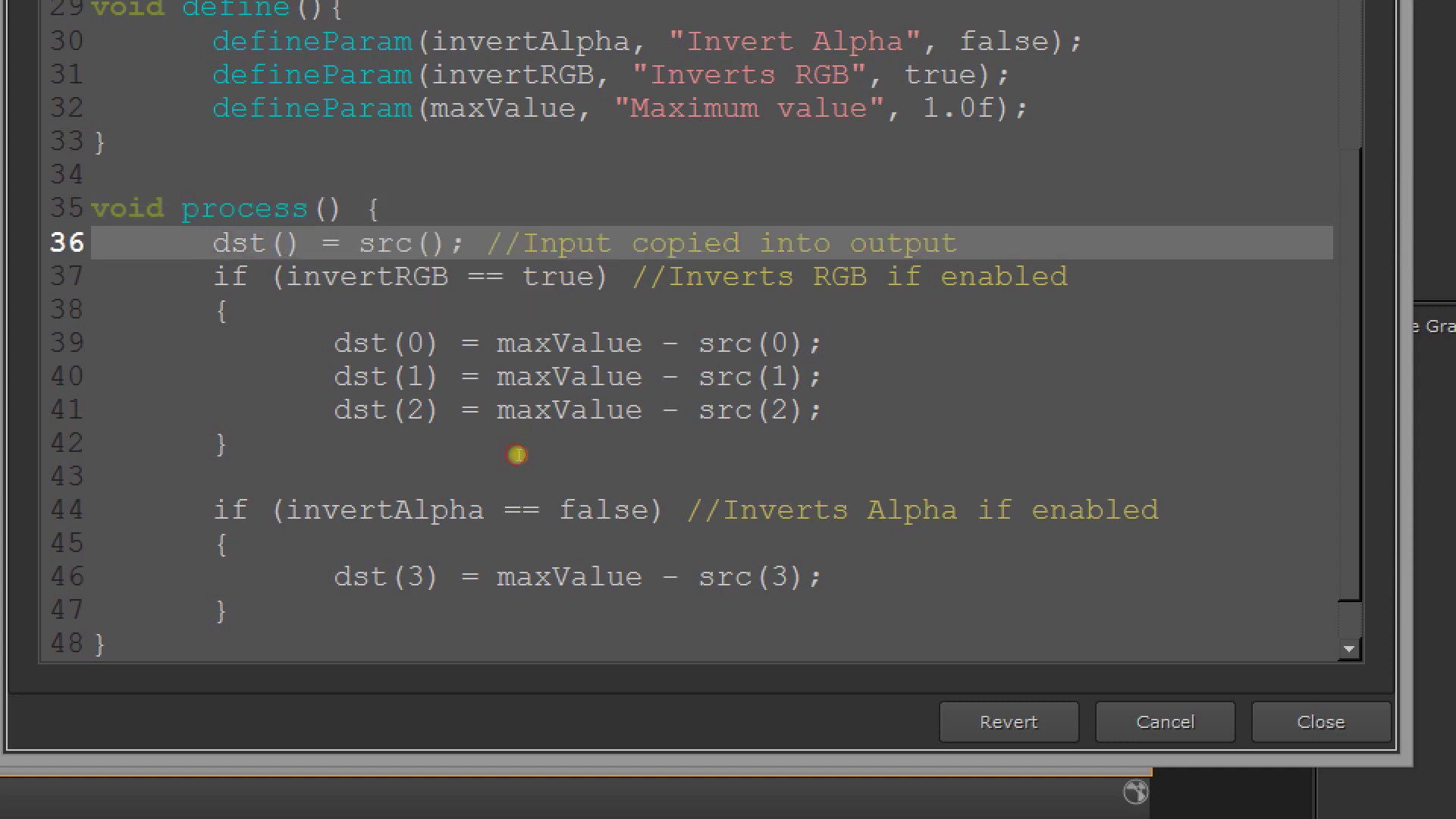
key(shift+Right)
key(shift+Right)
key(shift+Right)
key(shift+Up)
key(shift+Right)
key(shift+Down)
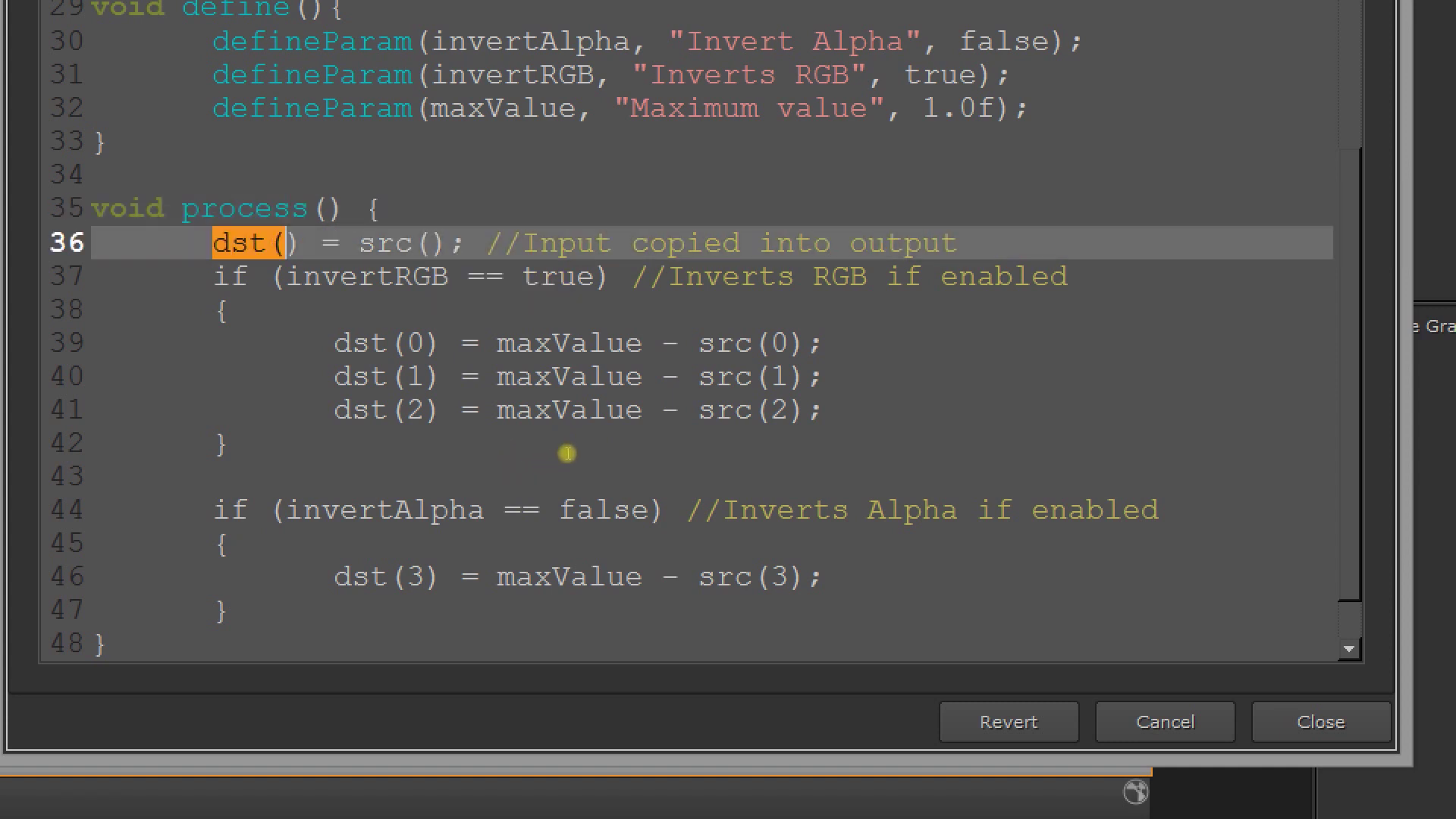
key(shift+Right)
key(ctrl+Right)
key(ctrl+Right)
key(shift+Right)
key(shift+Right)
key(shift+Right)
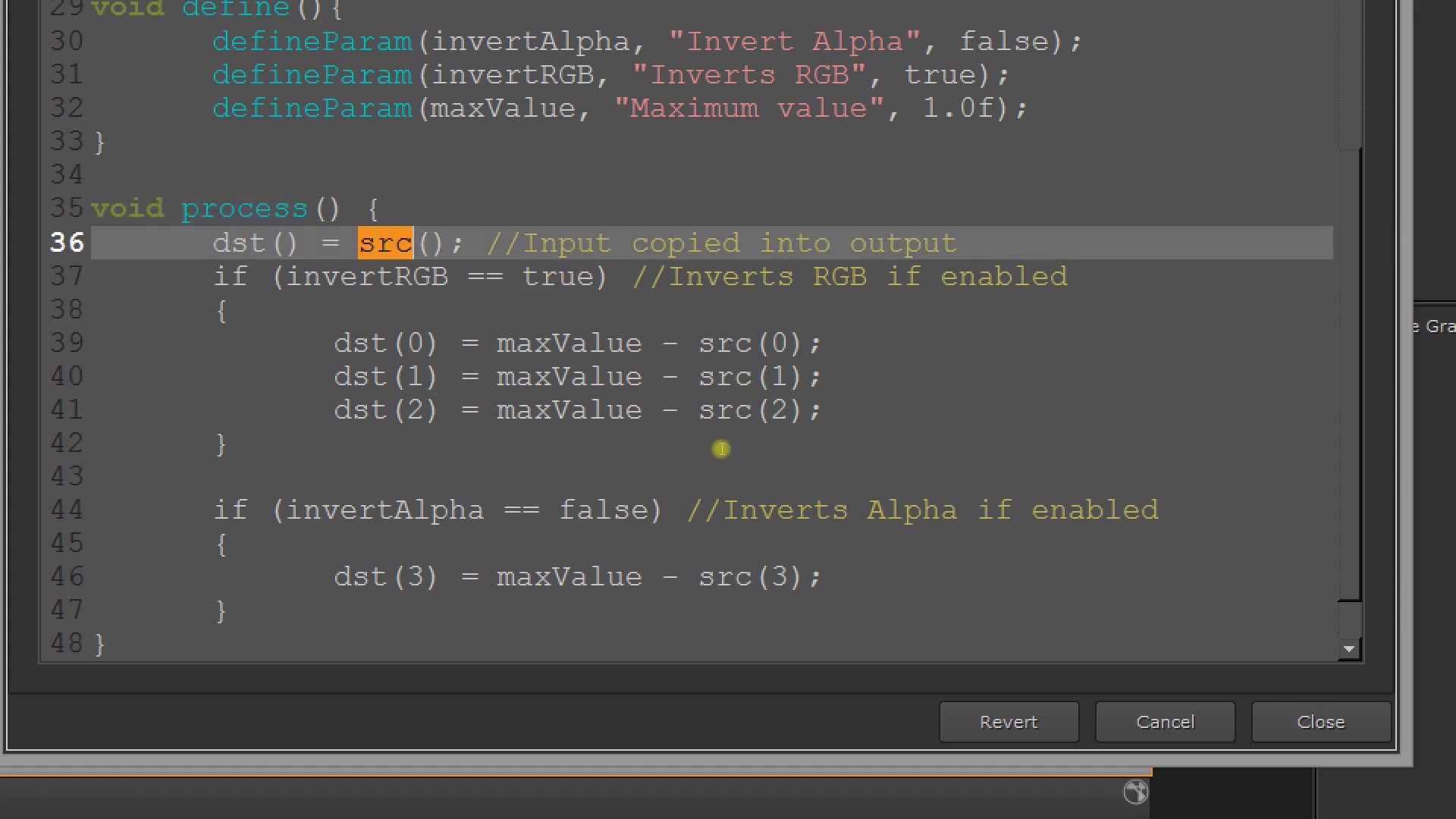
key(ctrl+Right)
key(ctrl+Right)
key(ctrl+Right)
key(Right)
key(shift+Right)
key(shift+Right)
key(shift+Right)
key(shift+Right)
key(shift+Right)
key(shift+Right)
key(shift+Right)
key(shift+Right)
key(shift+Right)
key(shift+Right)
key(shift+Right)
key(shift+Right)
key(shift+Right)
key(shift+Right)
key(shift+Right)
key(shift+Right)
key(shift+Right)
key(shift+Right)
key(shift+Right)
key(shift+Right)
key(shift+Right)
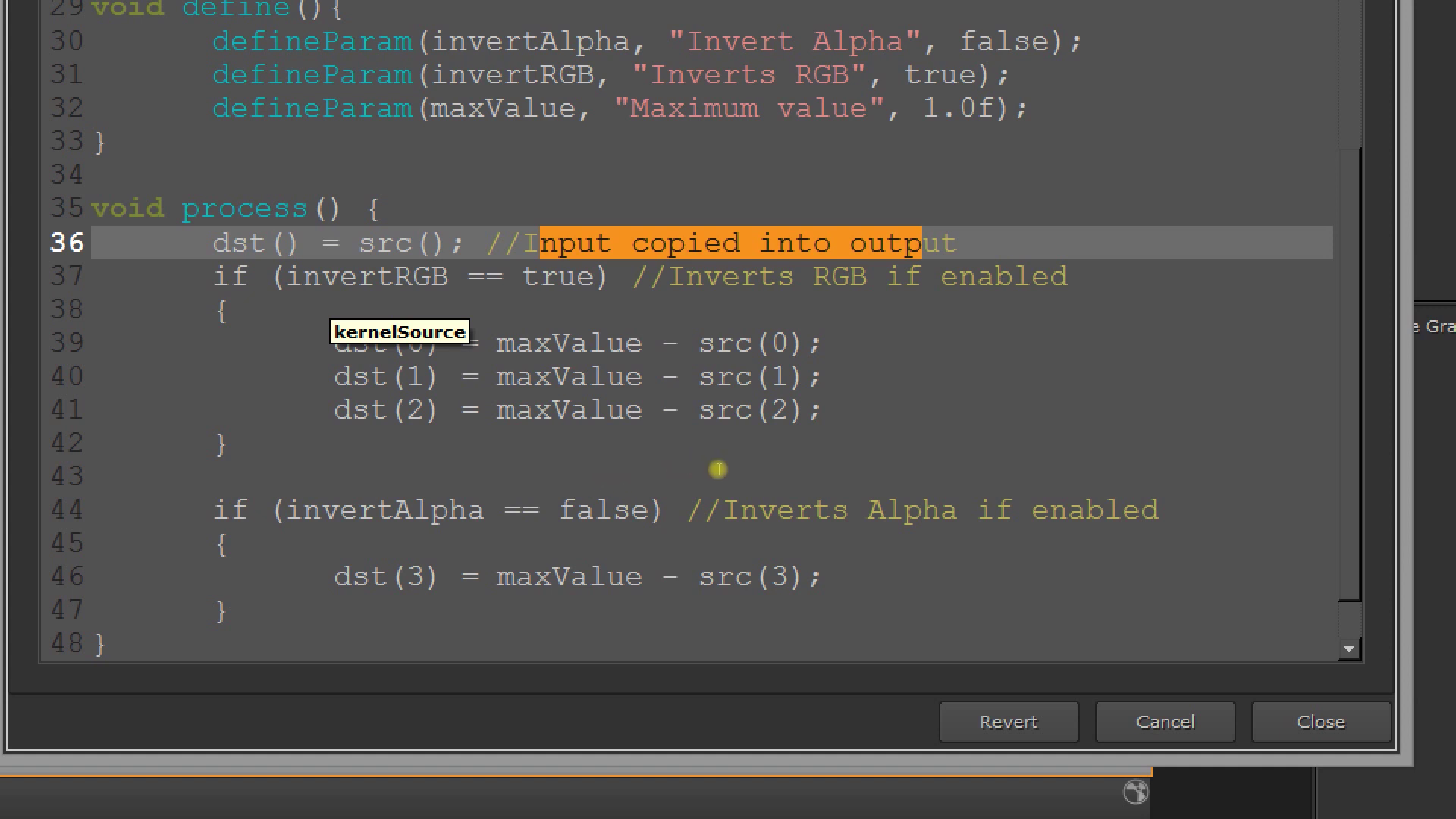
key(Down)
key(Down)
key(Down)
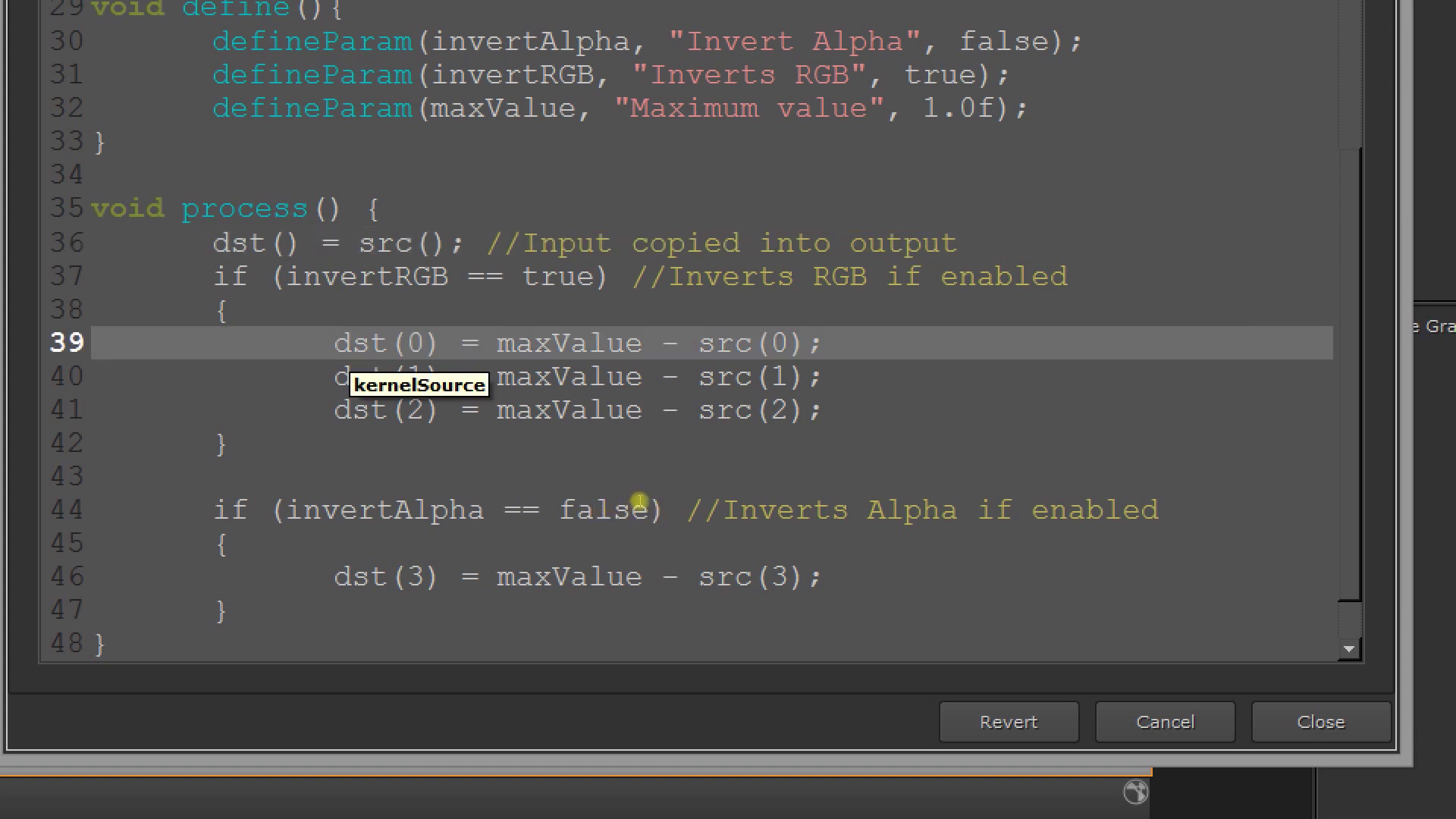
key(Left)
key(Left)
key(Left)
key(Left)
key(Left)
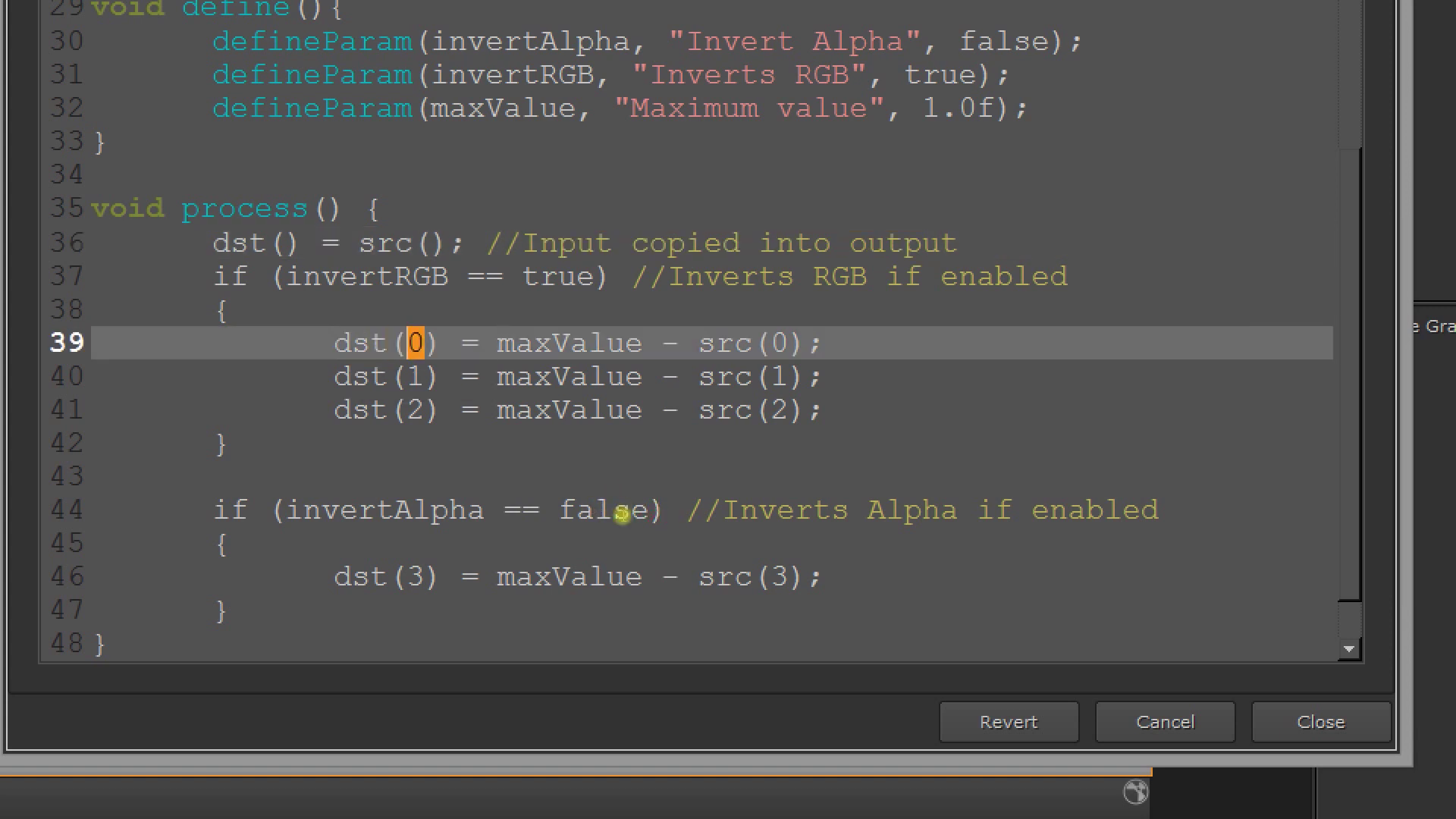
key(Down)
key(Down)
key(Right)
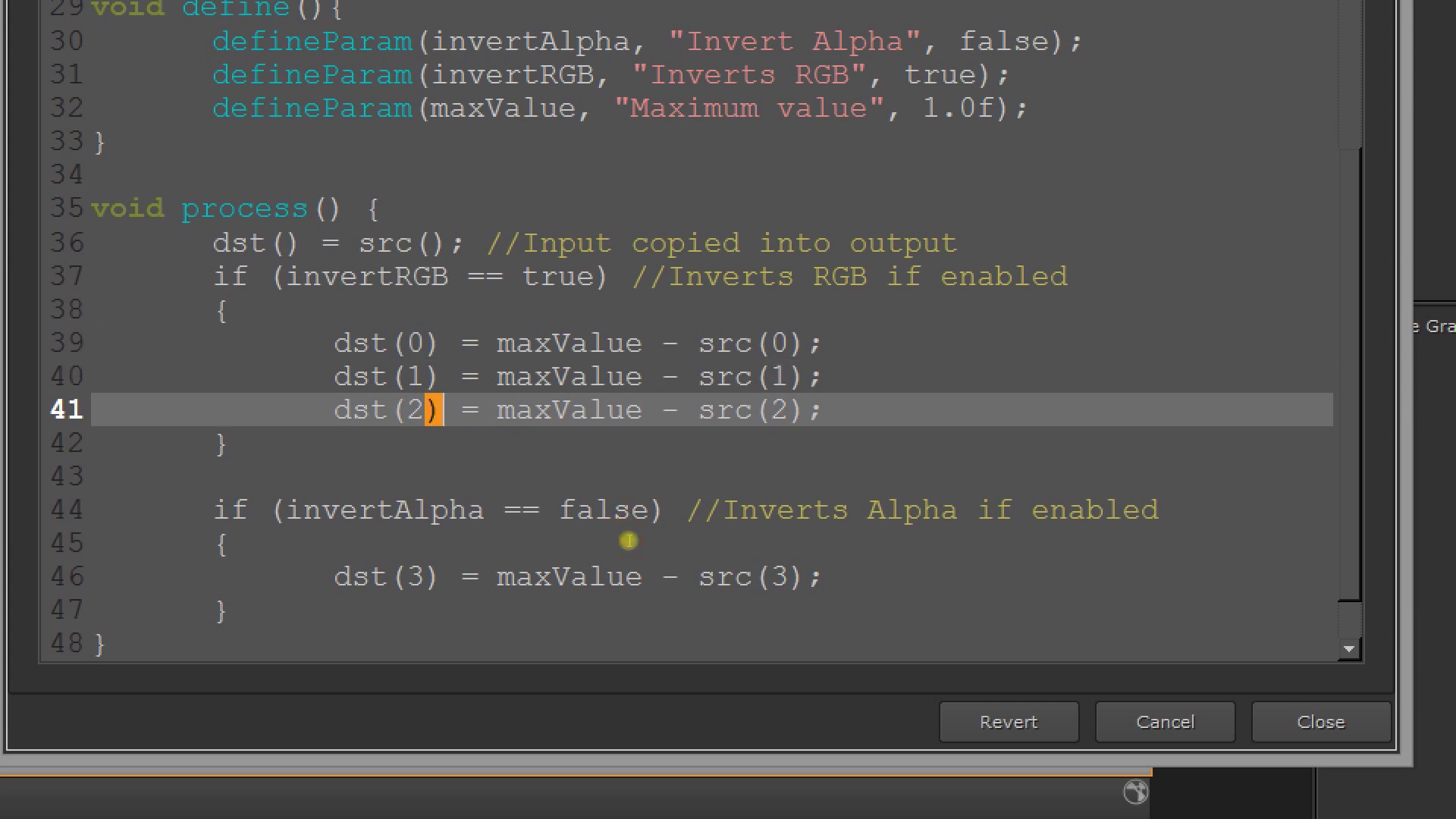
key(Up)
key(Up)
key(Left)
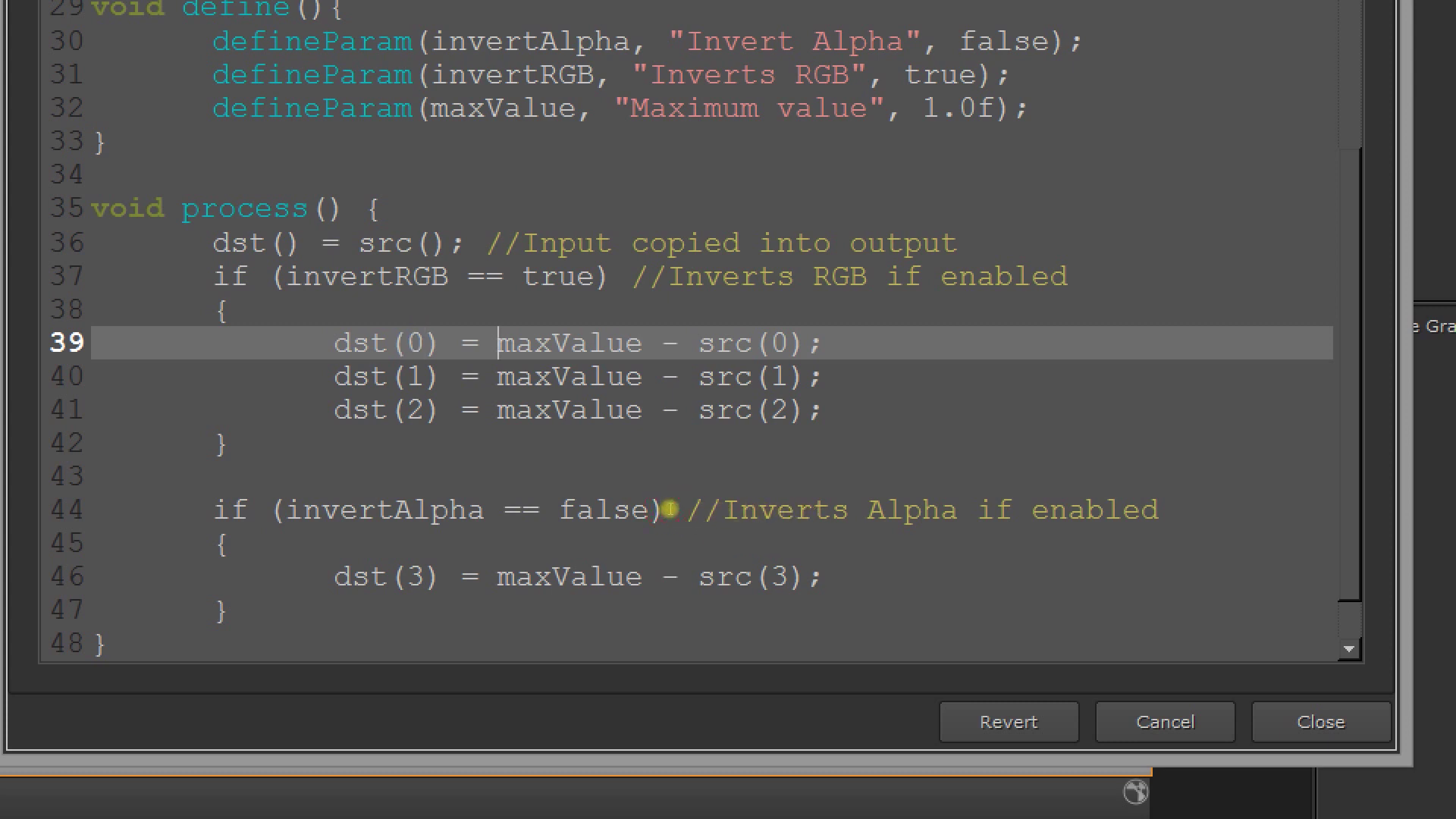
key(shift+Right)
key(shift+Right)
key(shift+Right)
key(shift+Right)
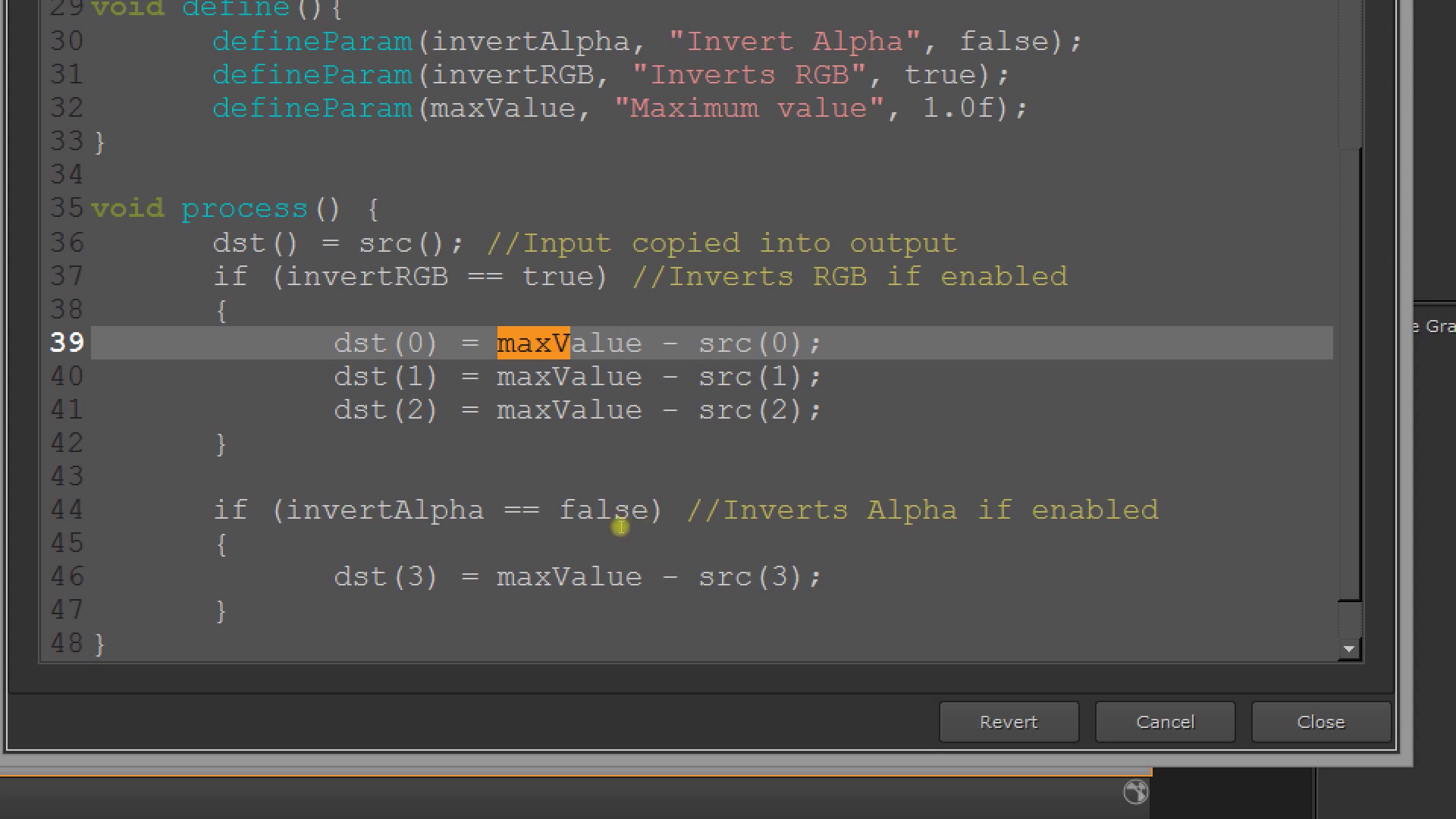
key(Down)
key(Left)
key(Left)
key(Left)
key(Left)
key(Left)
key(shift+Right)
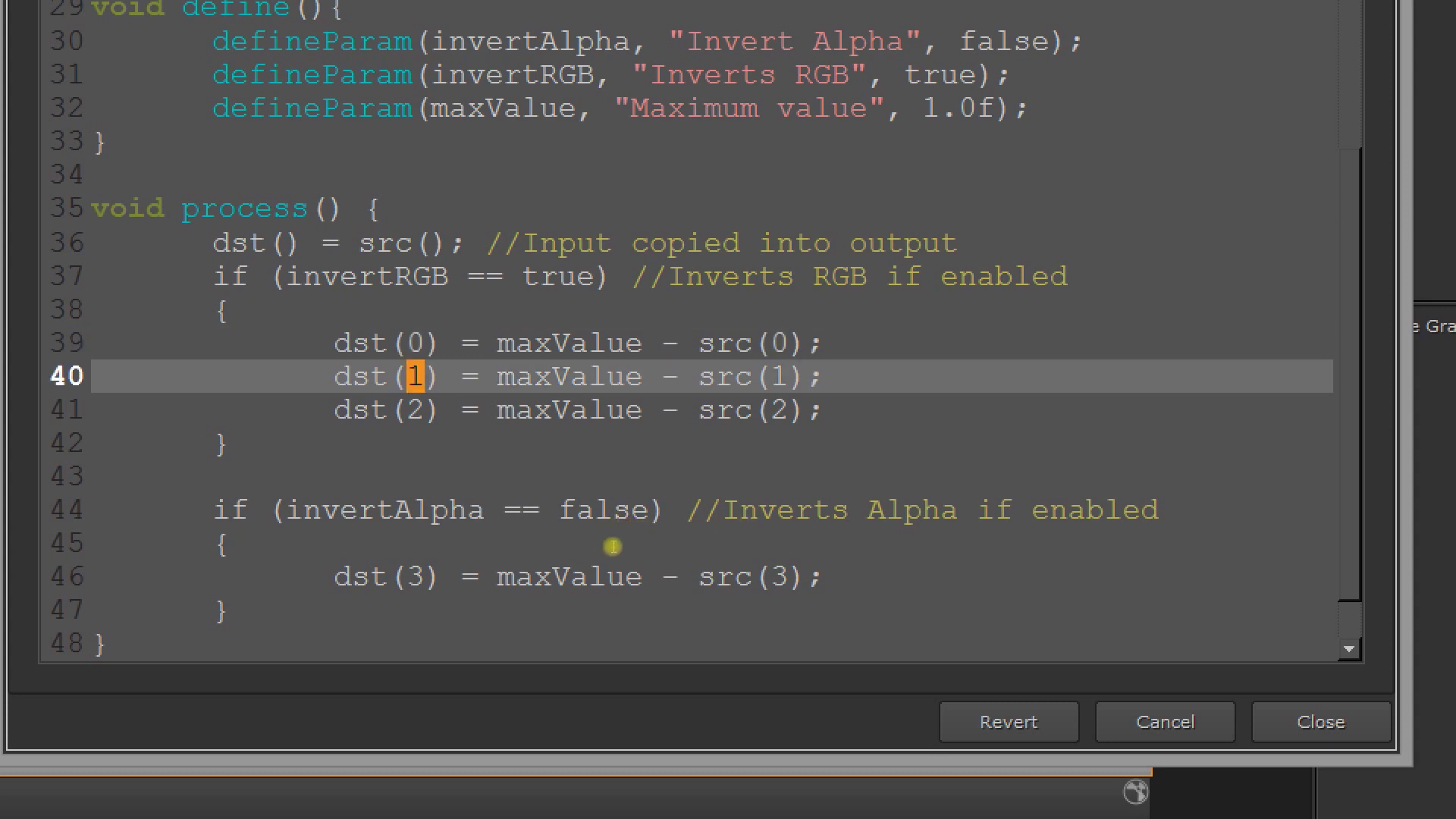
key(Down)
key(shift+Left)
key(shift+Left)
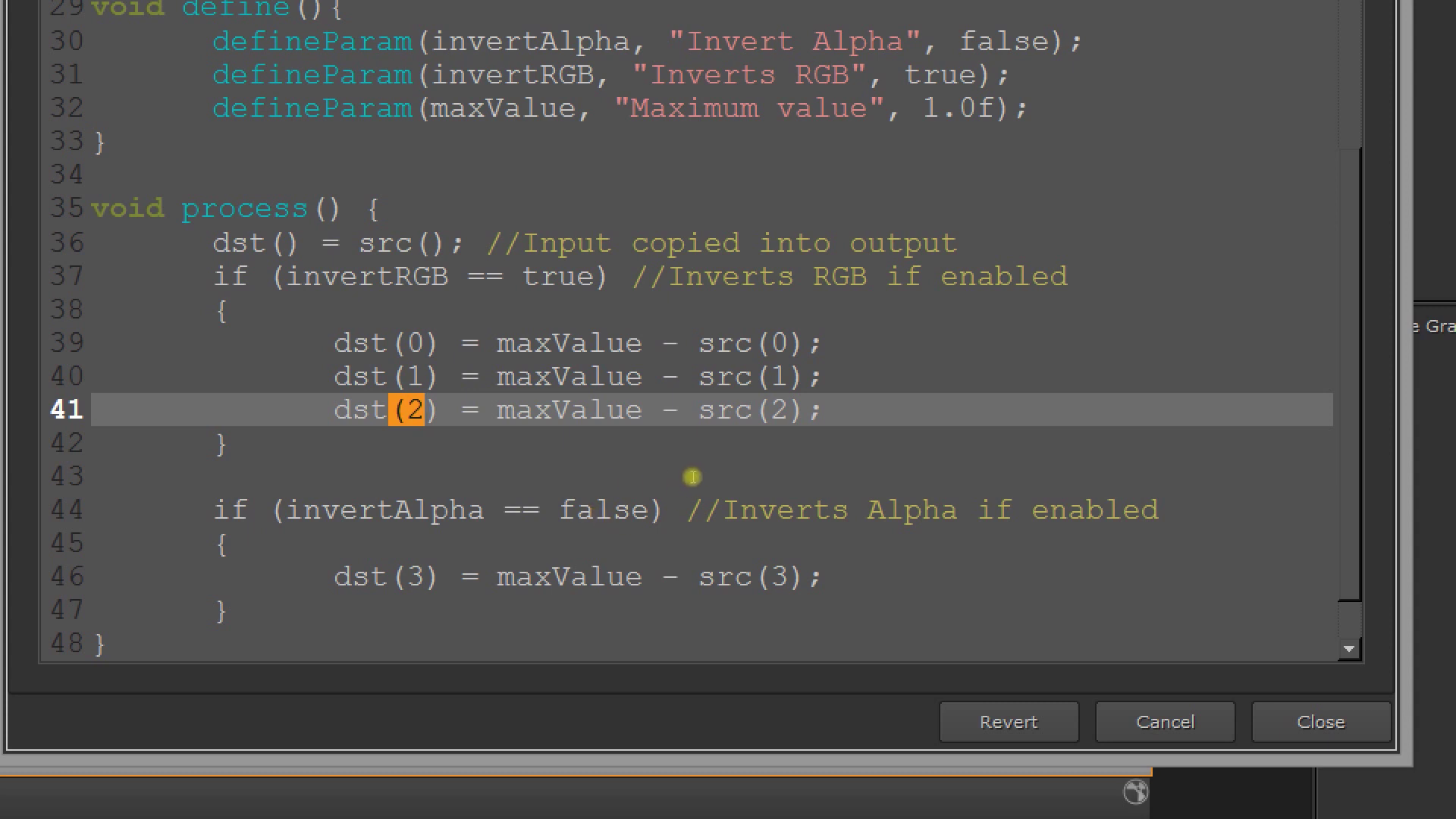
key(Down)
key(Down)
key(Down)
key(ctrl+Left)
key(ctrl+shift+Right)
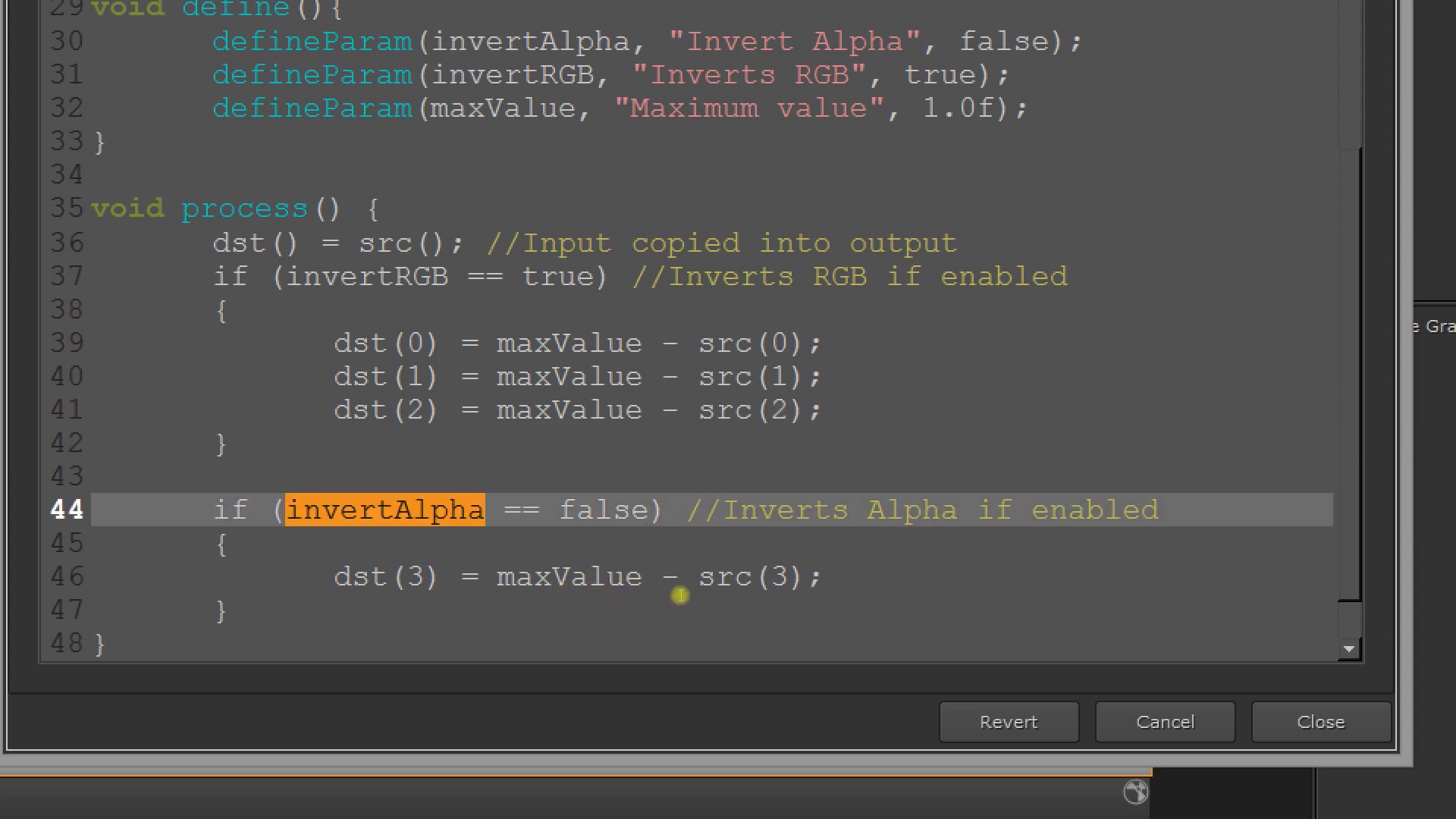
key(Down)
key(Down)
key(Home)
key(ctrl+shift+Right)
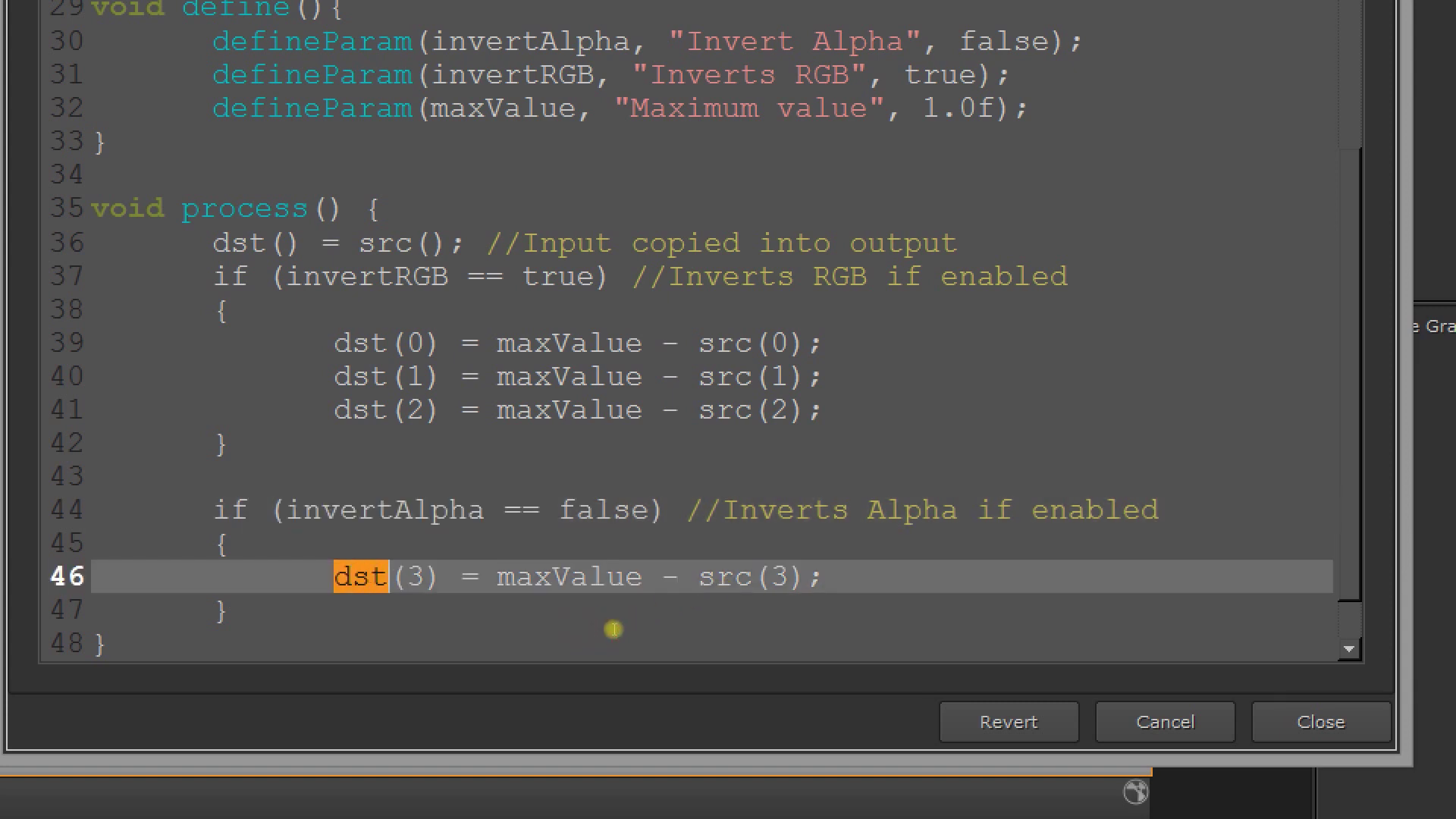
key(shift+Right)
key(shift+Right)
key(Left)
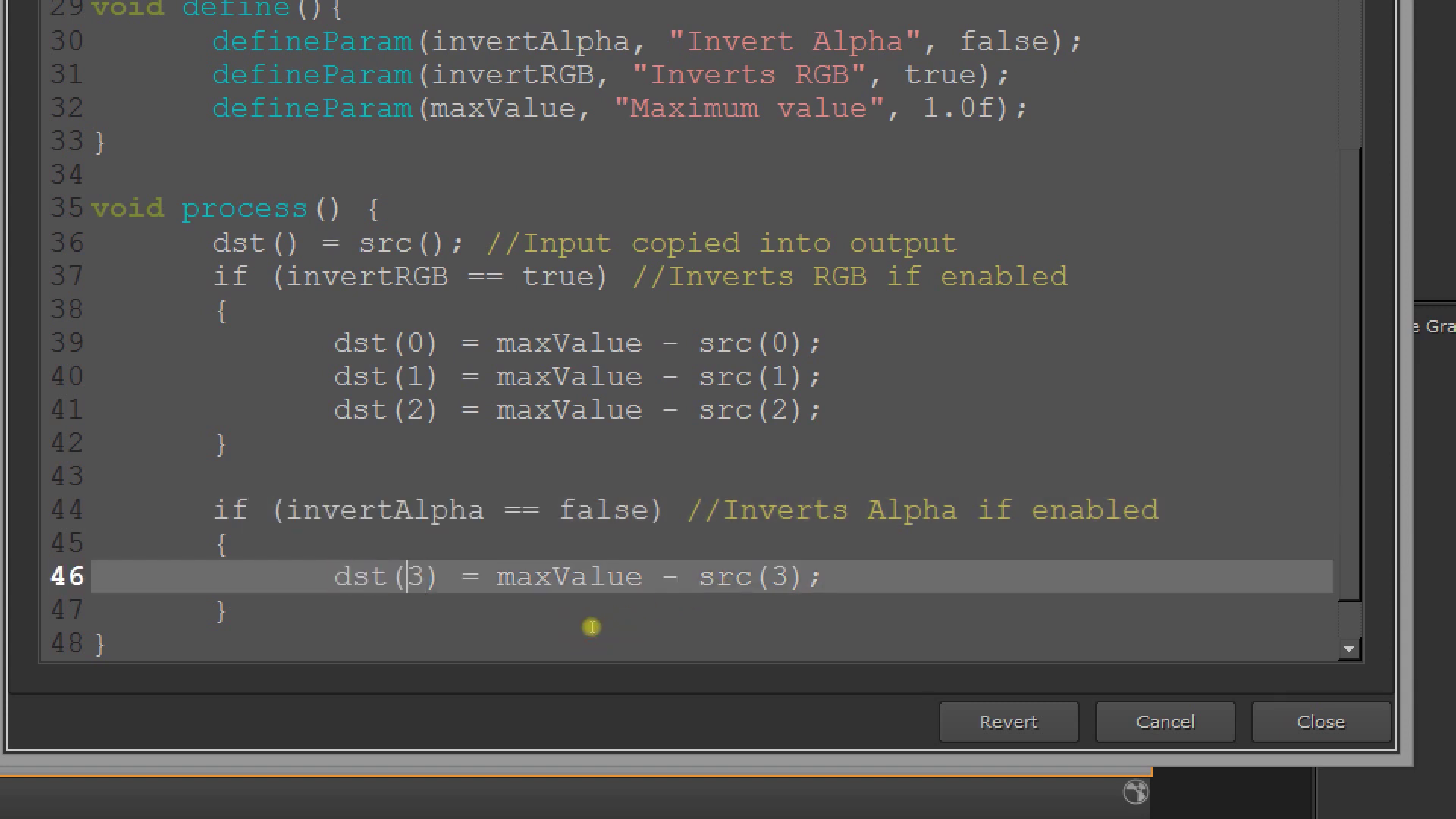
key(shift+Right)
key(shift+Right)
key(shift+Right)
key(Right)
key(shift+Right)
key(shift+Right)
key(shift+Right)
key(shift+Right)
key(shift+Right)
key(shift+Right)
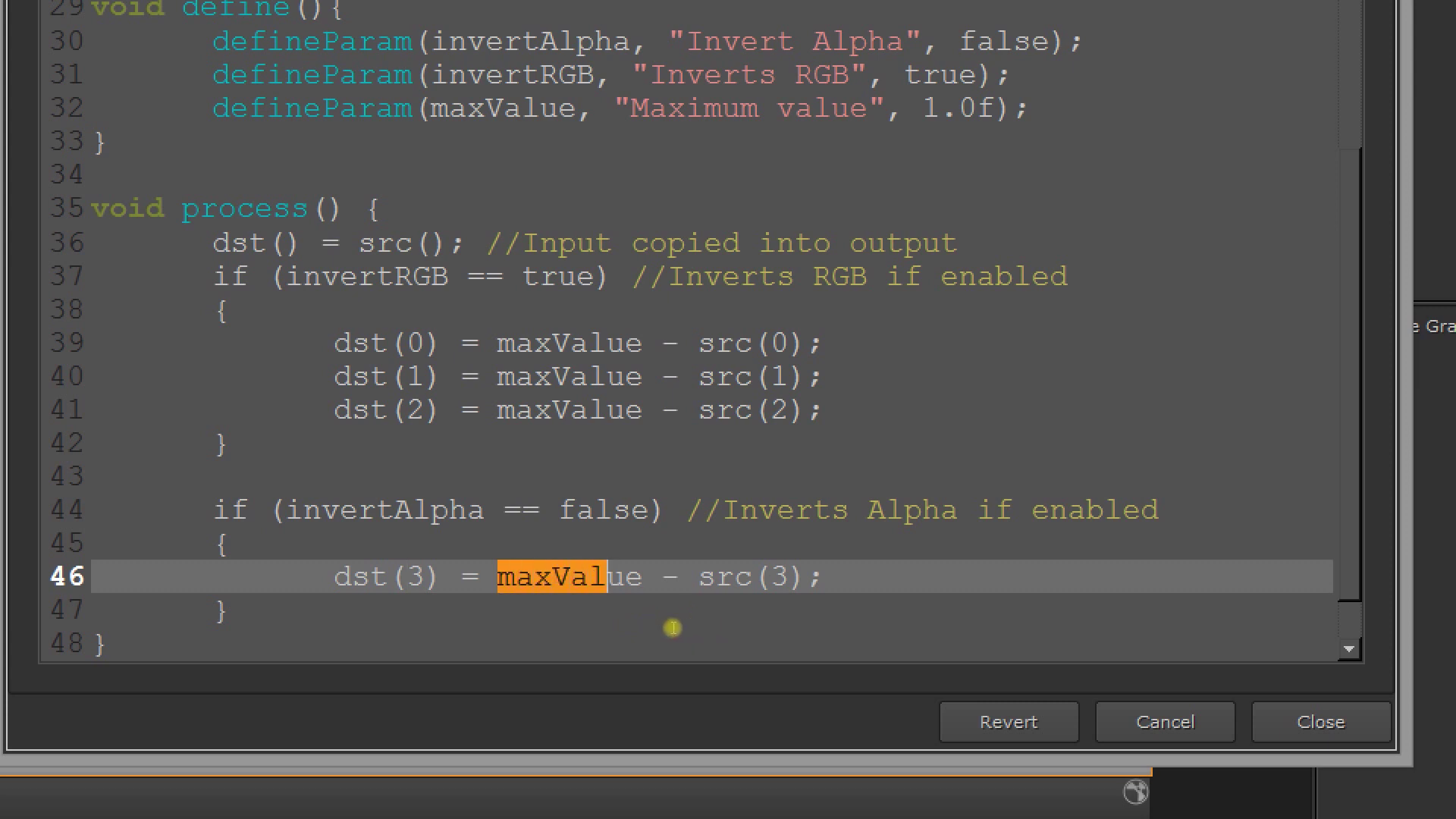
scroll(672, 628, down, 1)
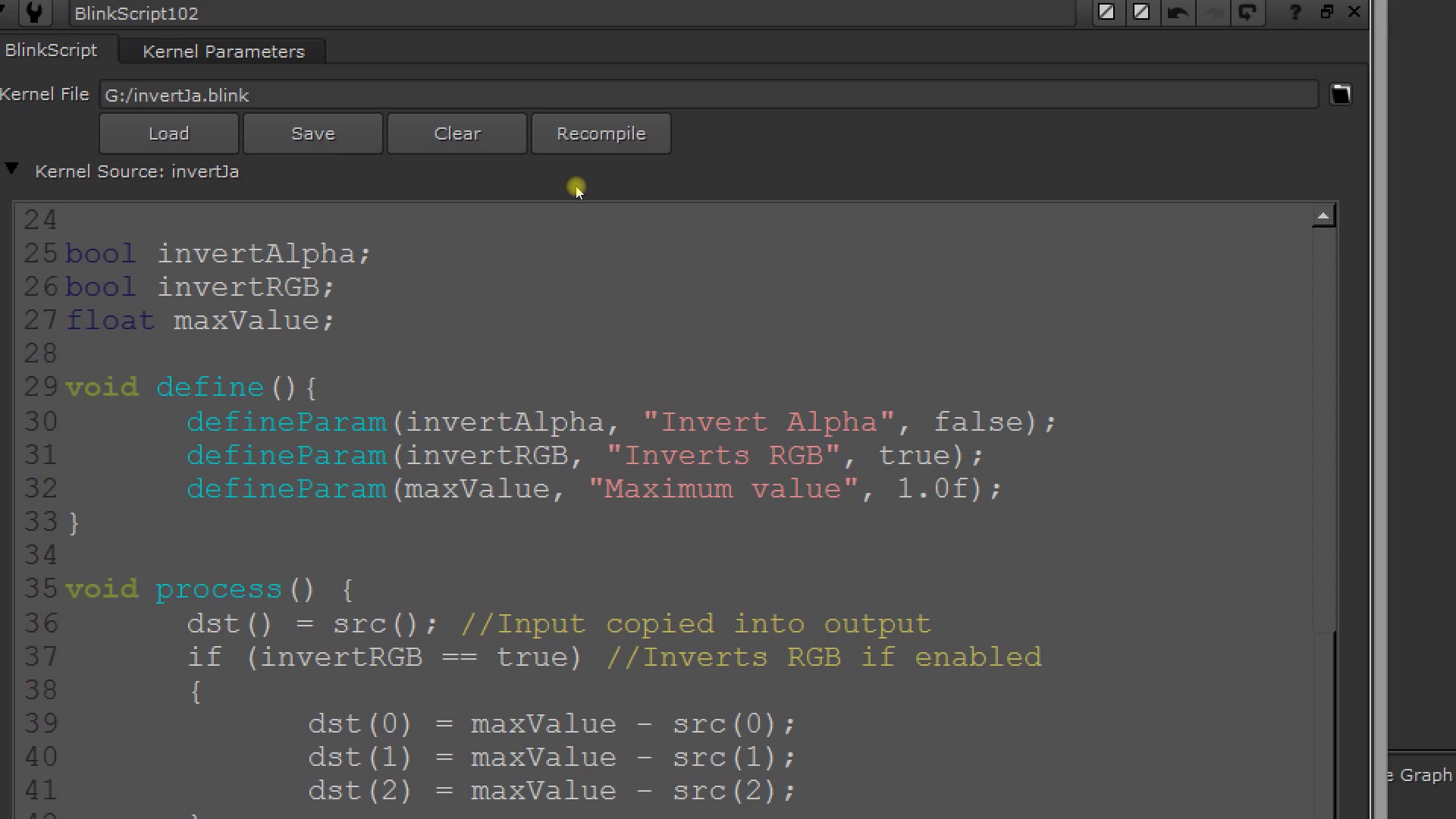
- Recompile the kernel, enlarge the image, and compare Inverts RGB on and off during playback
click(546, 135)
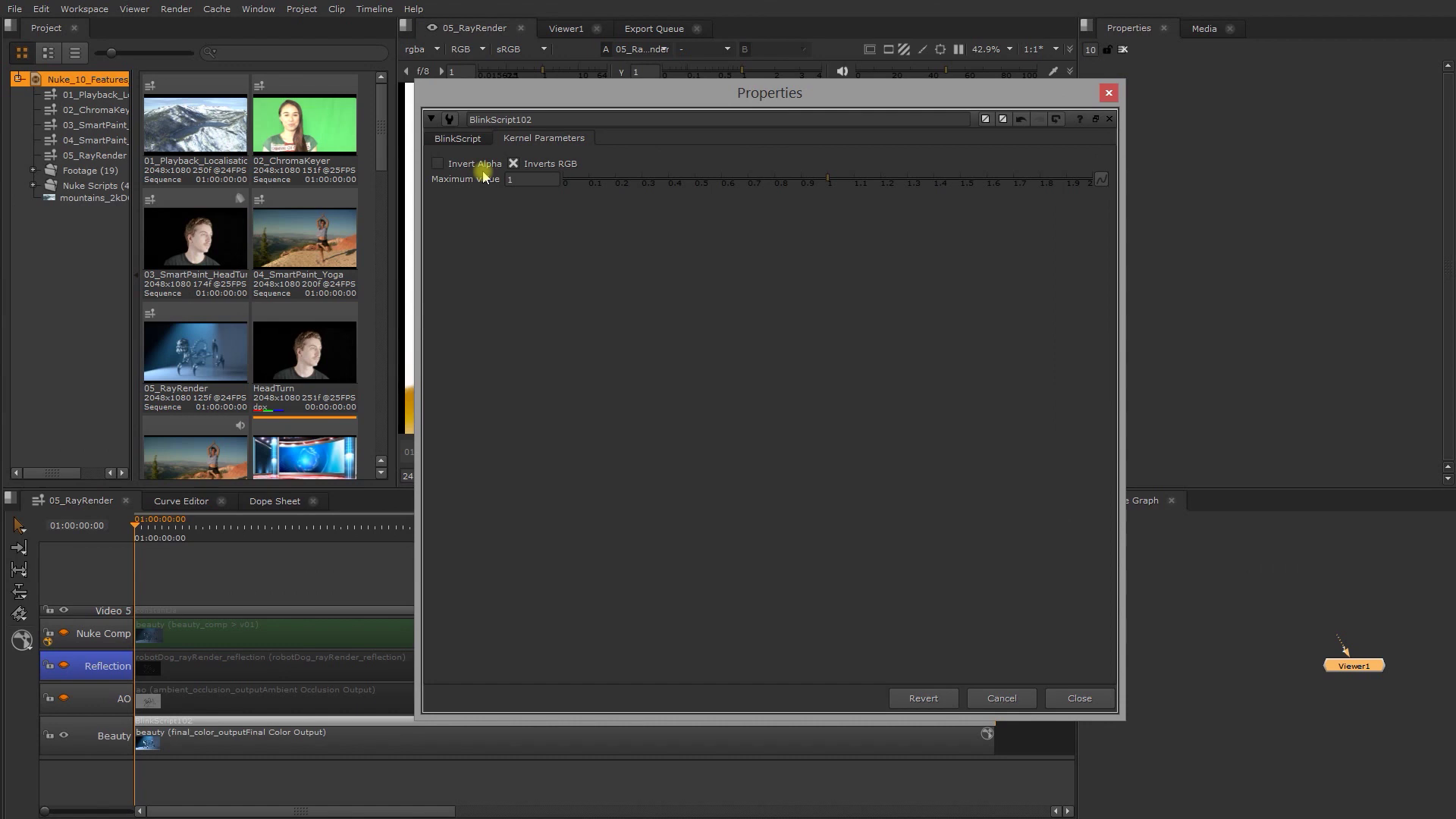
drag(521, 91, 1035, 137)
key(space)
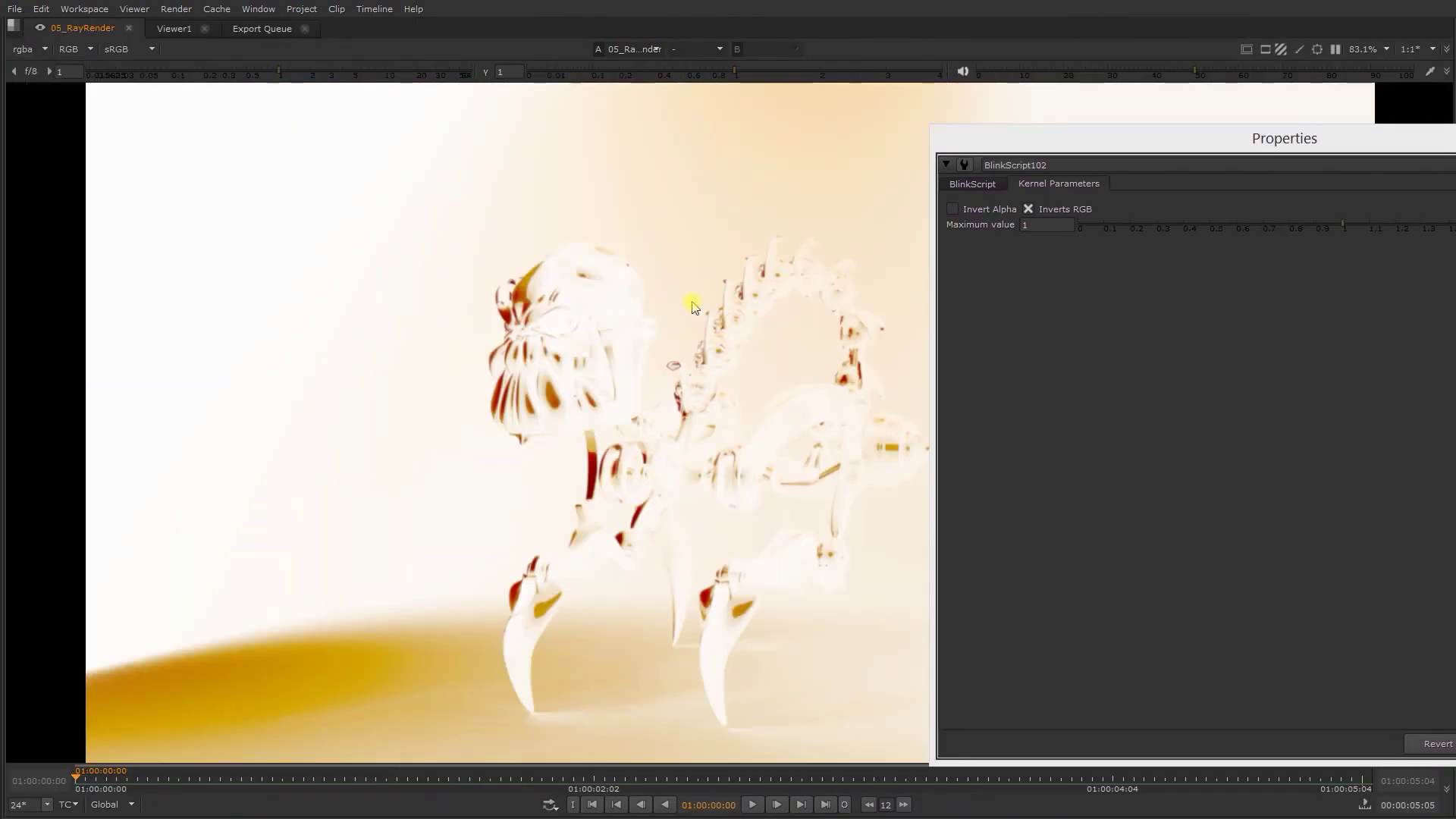
scroll(485, 273, down, 4)
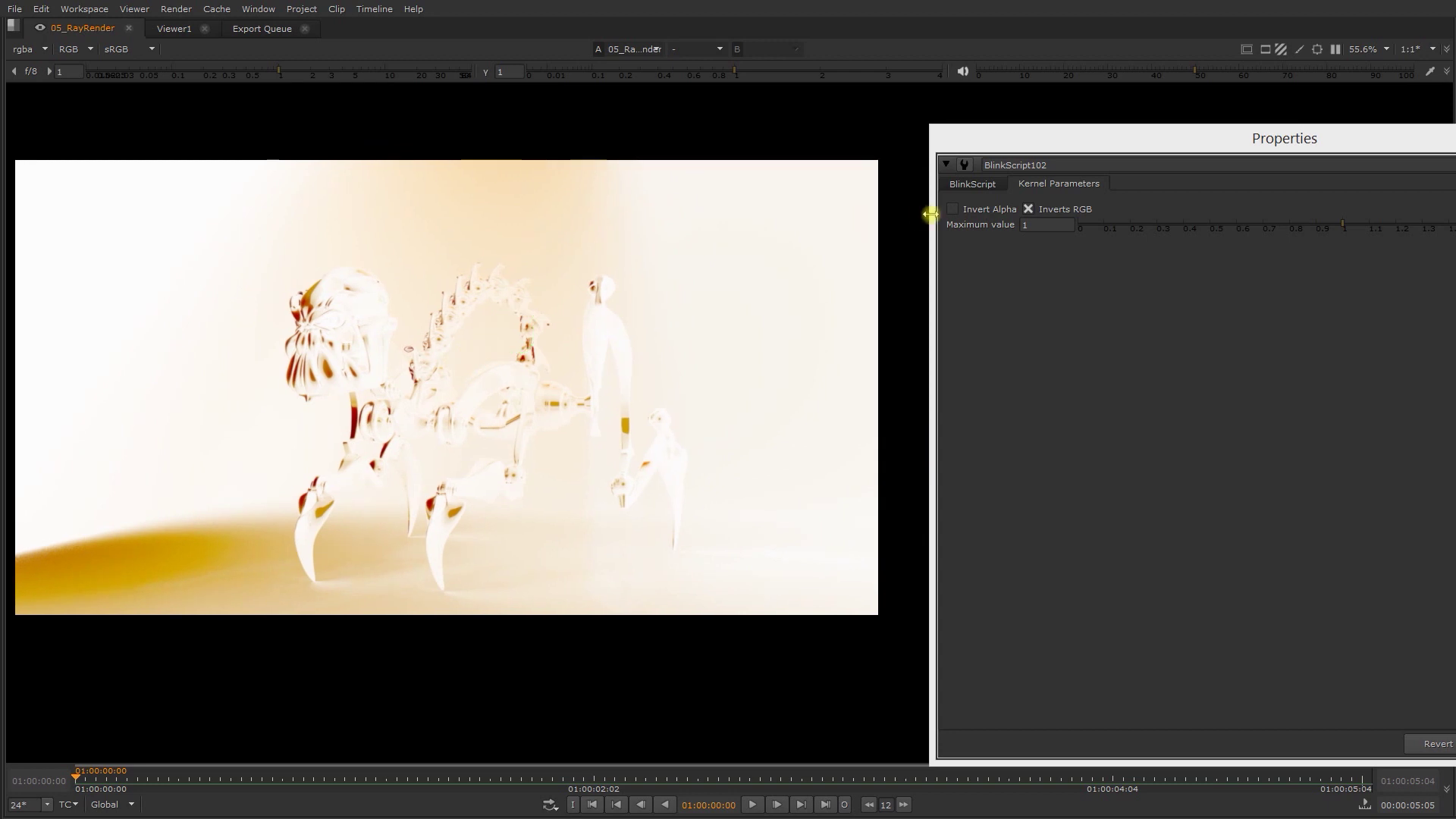
click(1076, 210)
click(1070, 212)
click(1067, 213)
click(1068, 213)
key(l)
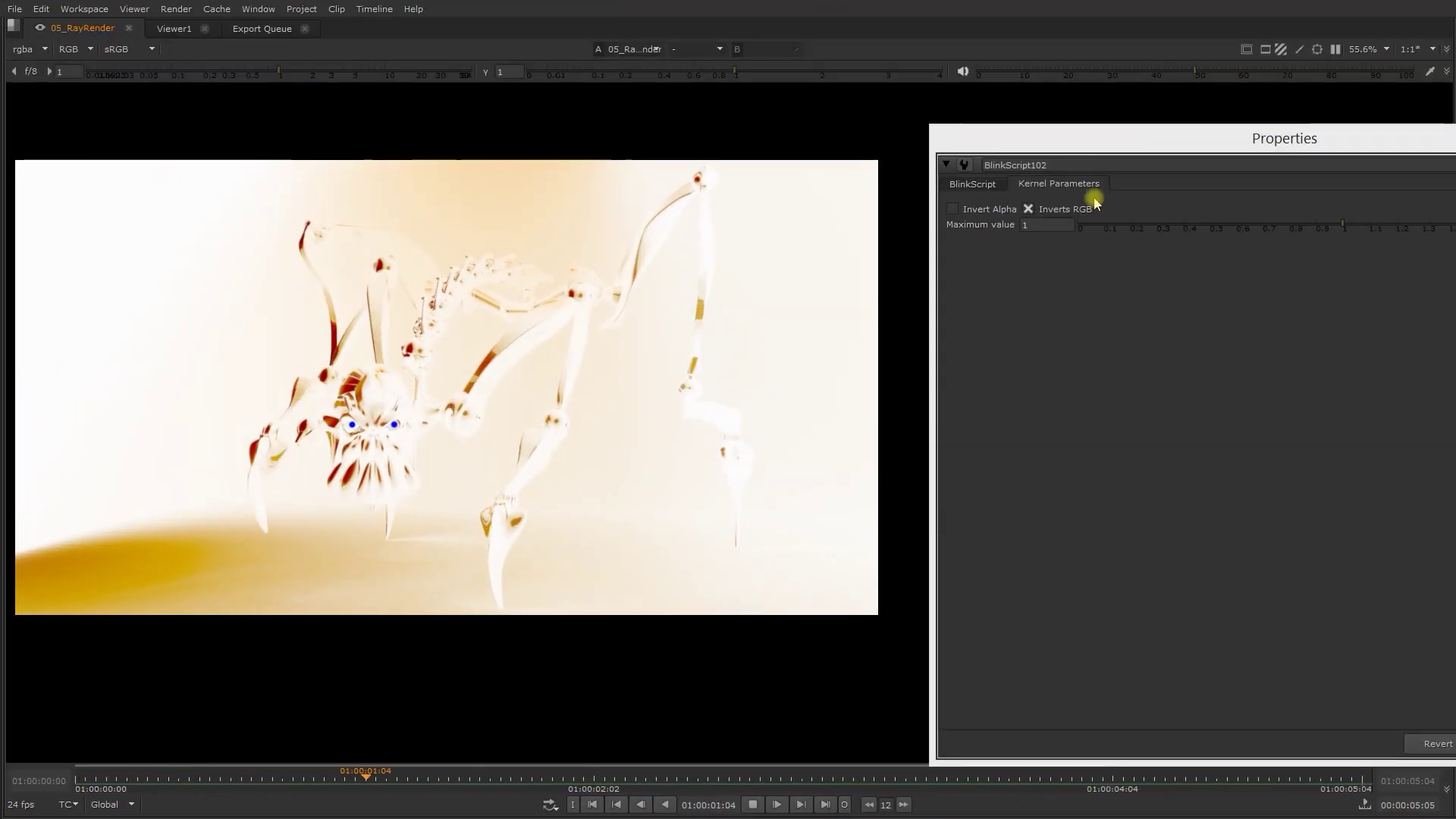
click(1044, 213)
click(1047, 215)
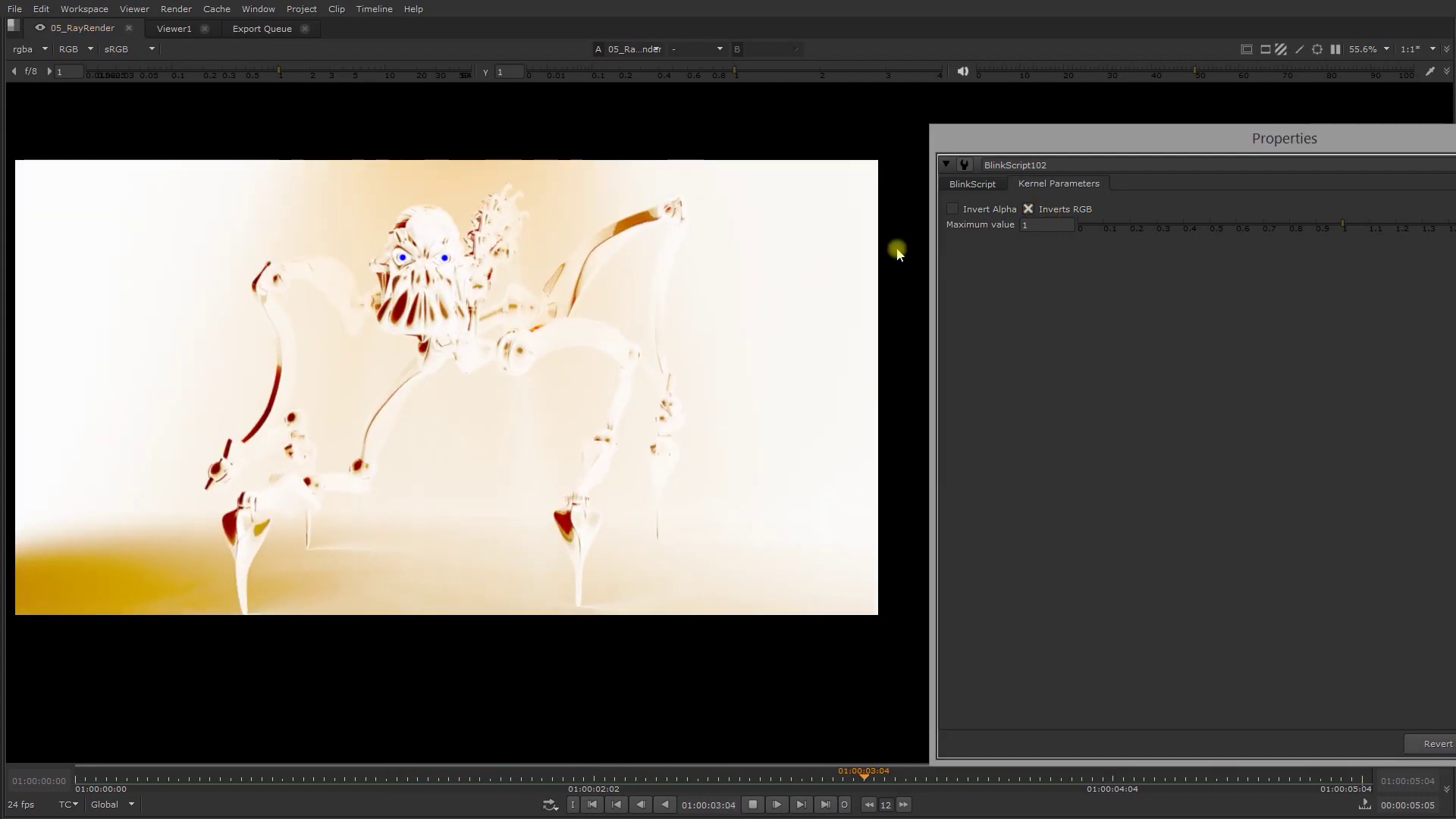
- Test Invert Alpha in alpha view, then switch off both inversions and stop playback in RGB
key(a)
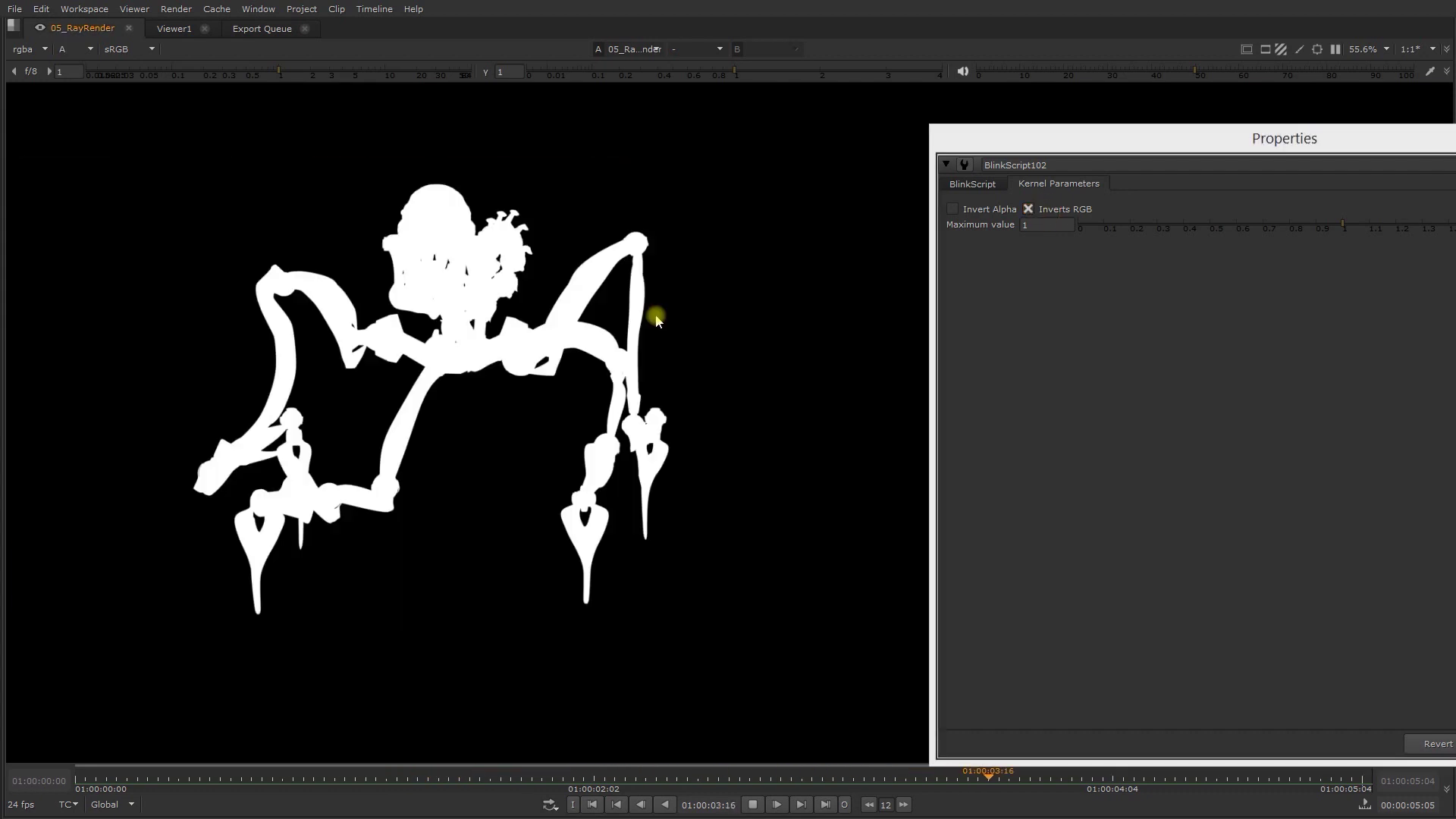
click(967, 213)
click(968, 215)
click(969, 215)
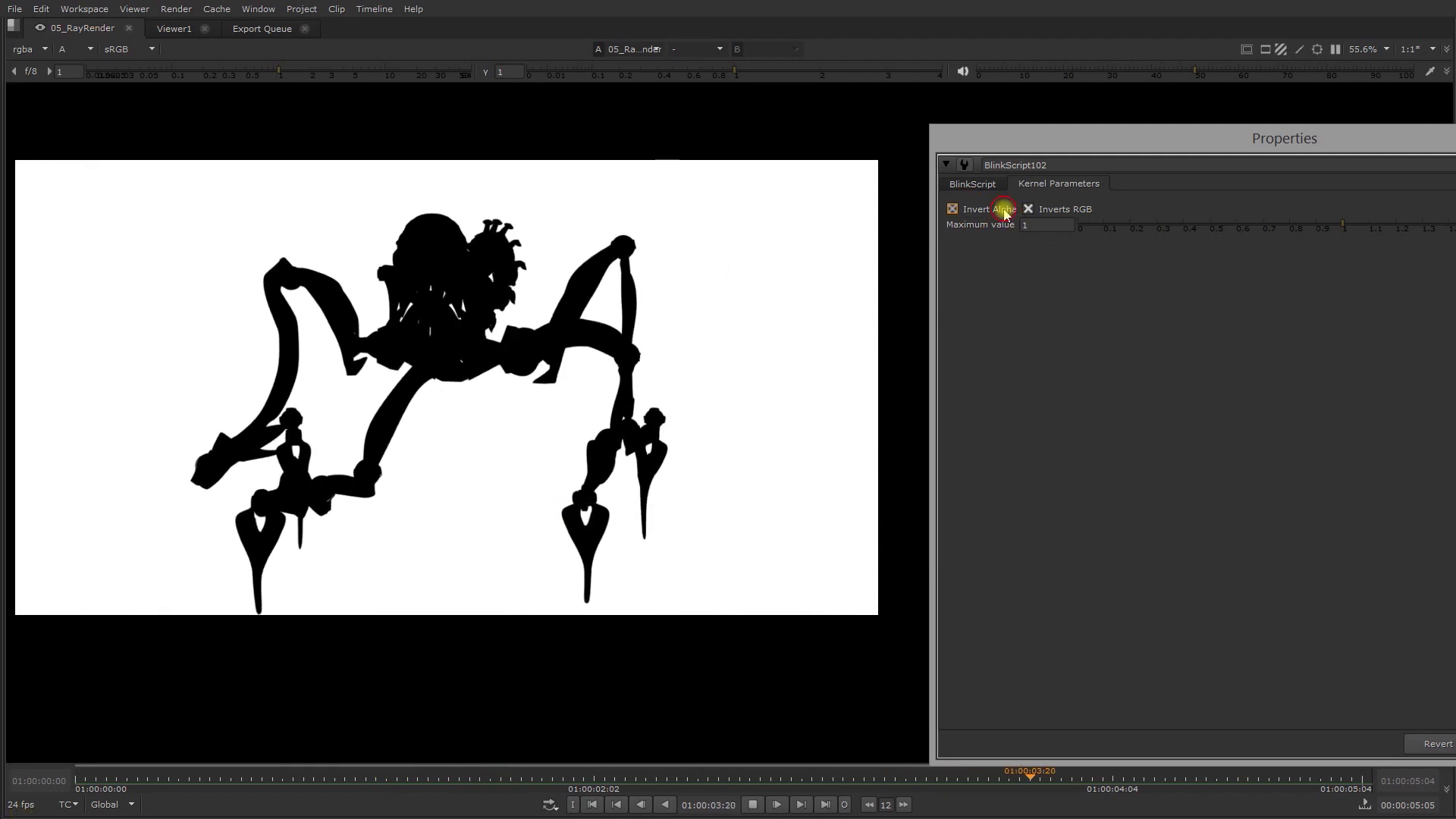
click(1028, 209)
click(953, 209)
key(a)
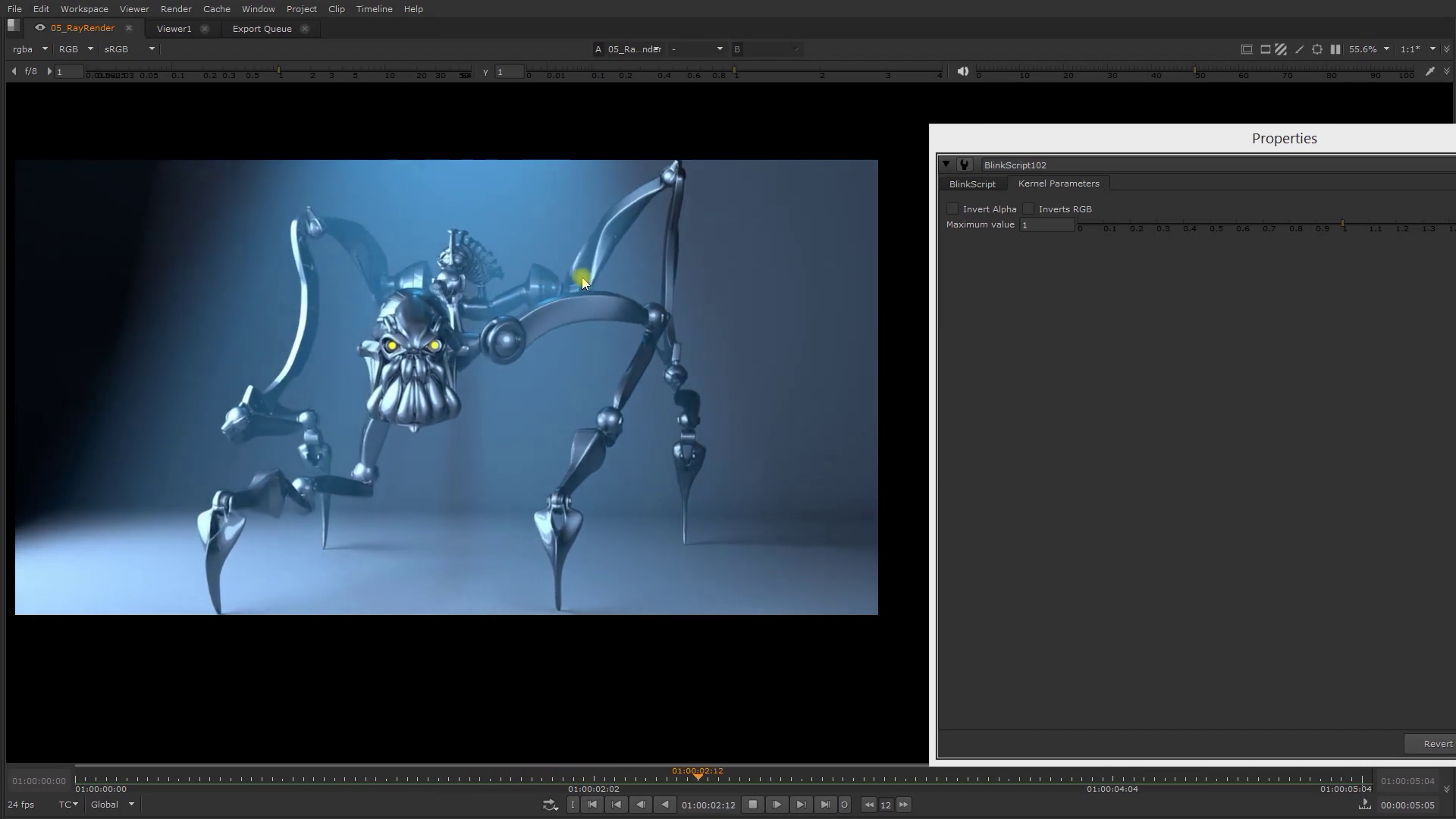
key(space)
key(space)
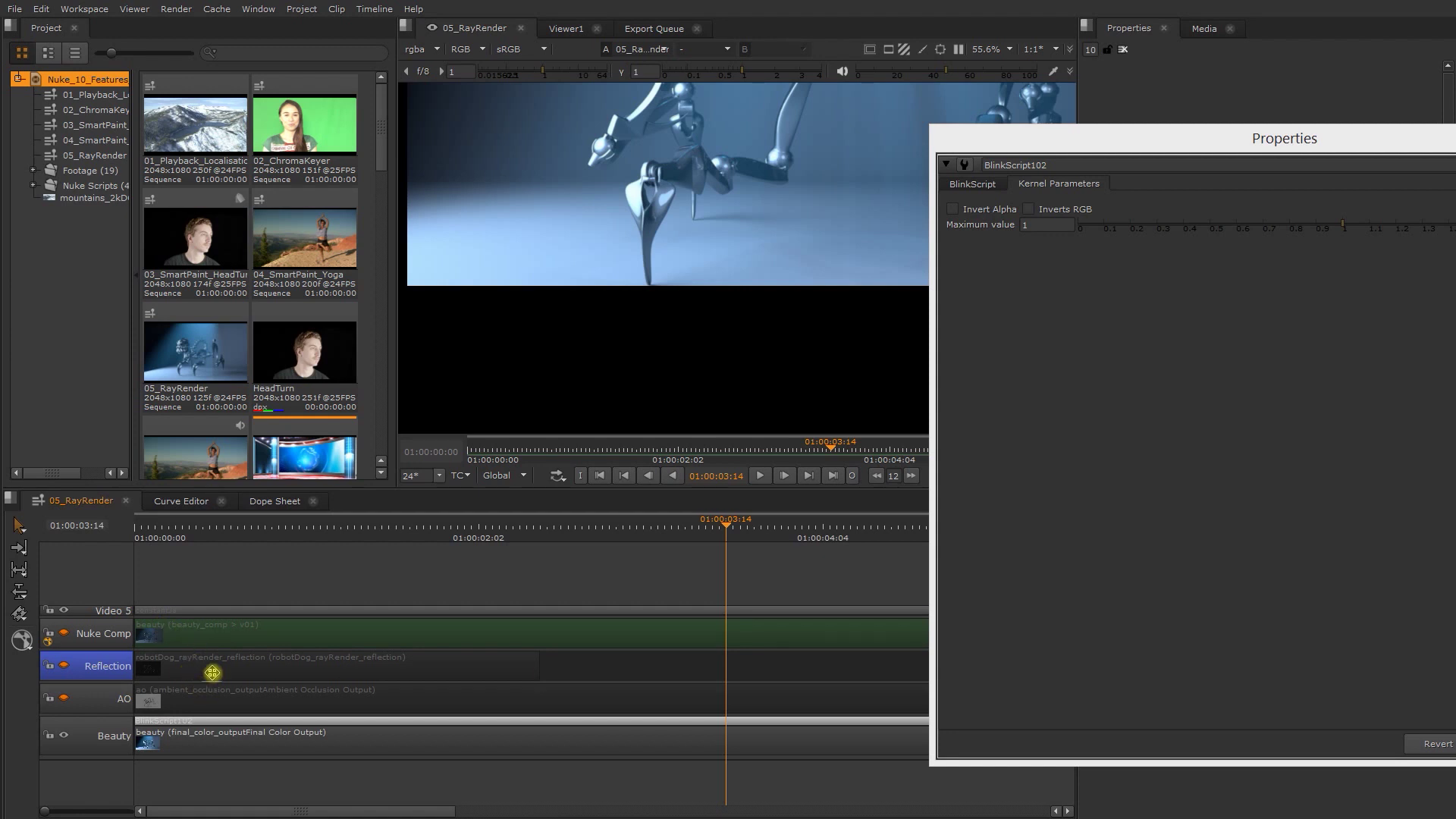
- Select the Video 5 constant clip, close BlinkScript102, and float and enlarge the constantJa properties
click(180, 608)
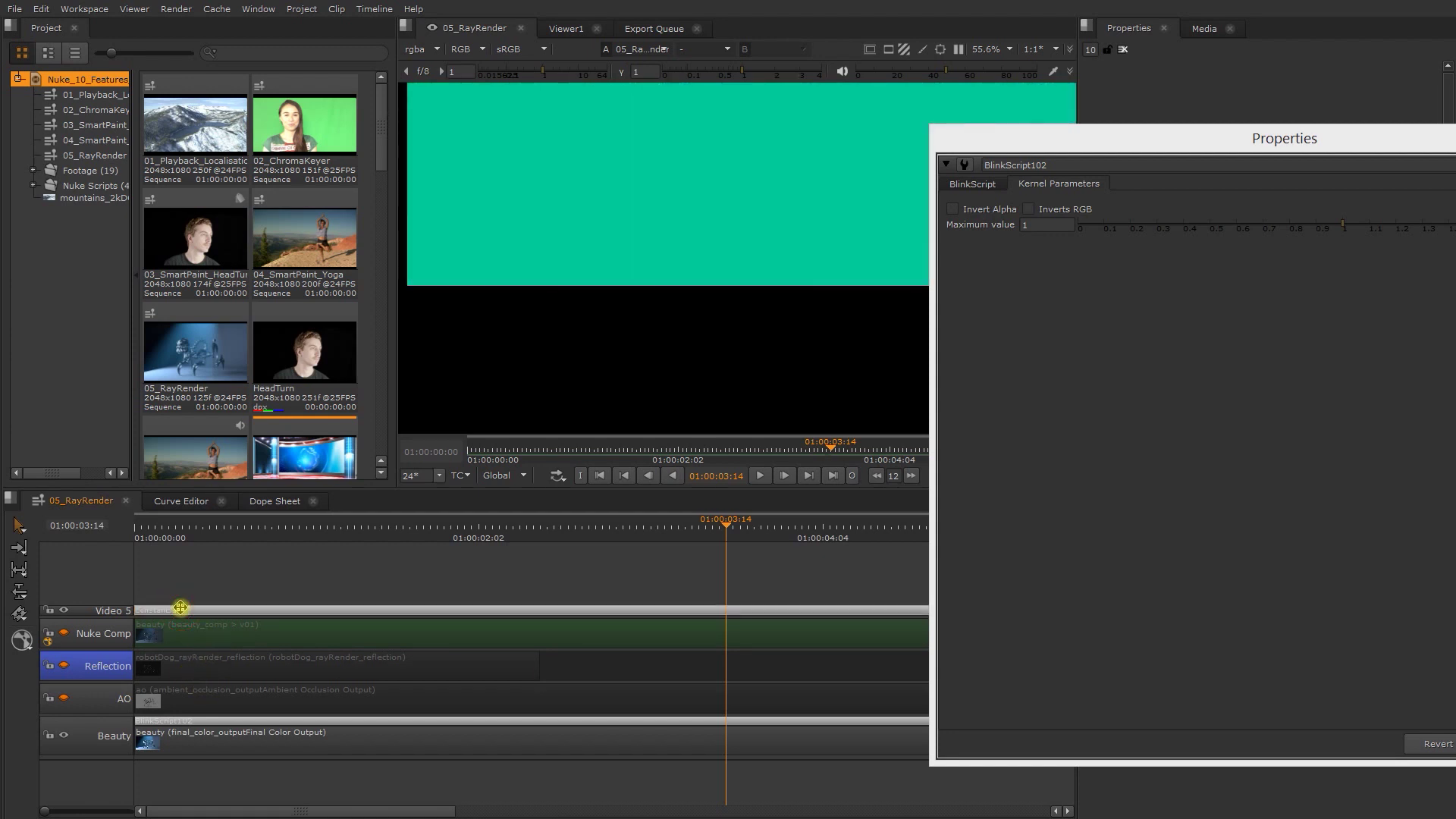
drag(1181, 128, 945, 301)
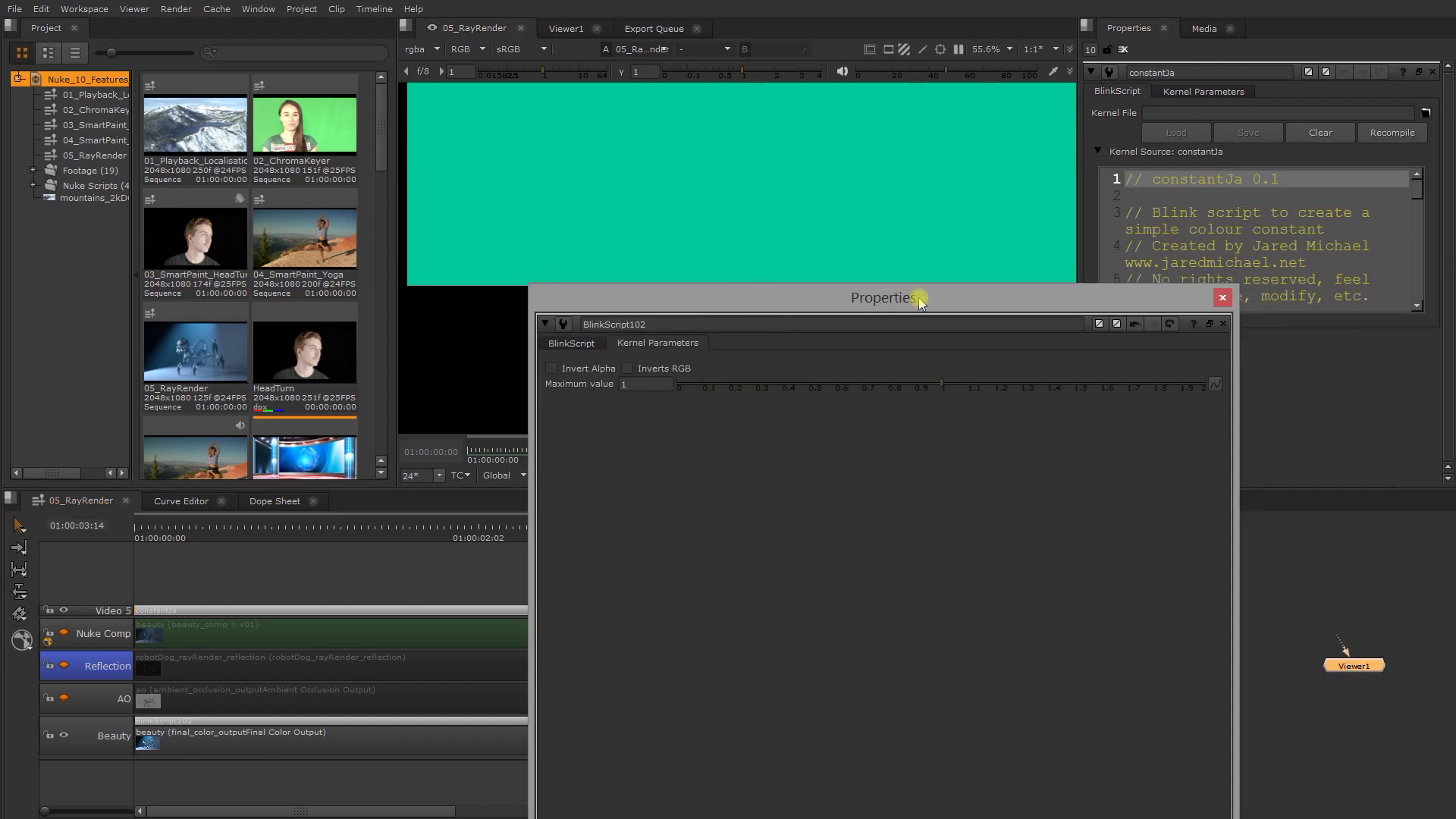
click(1223, 299)
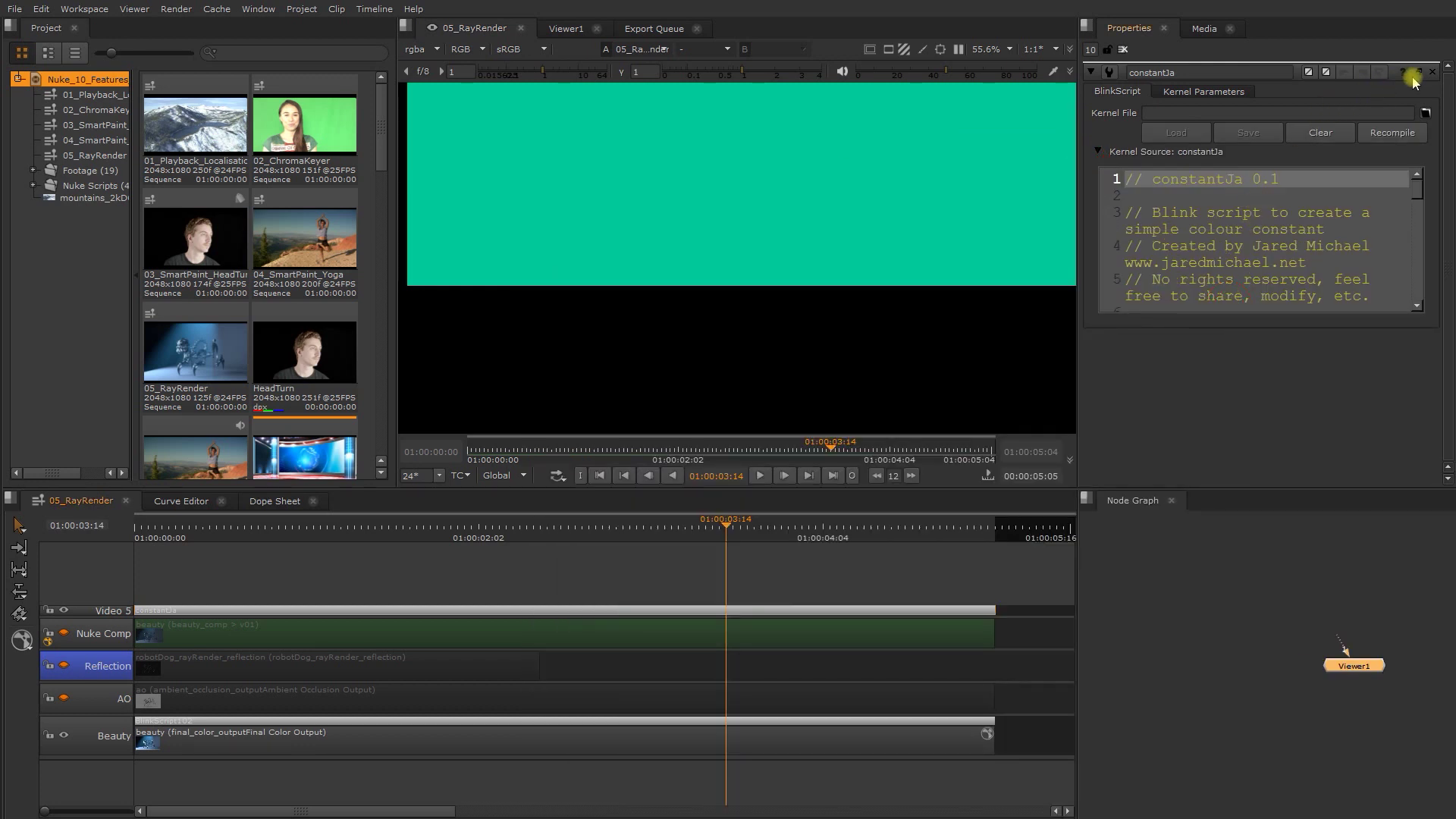
click(1418, 72)
drag(1210, 78, 649, 126)
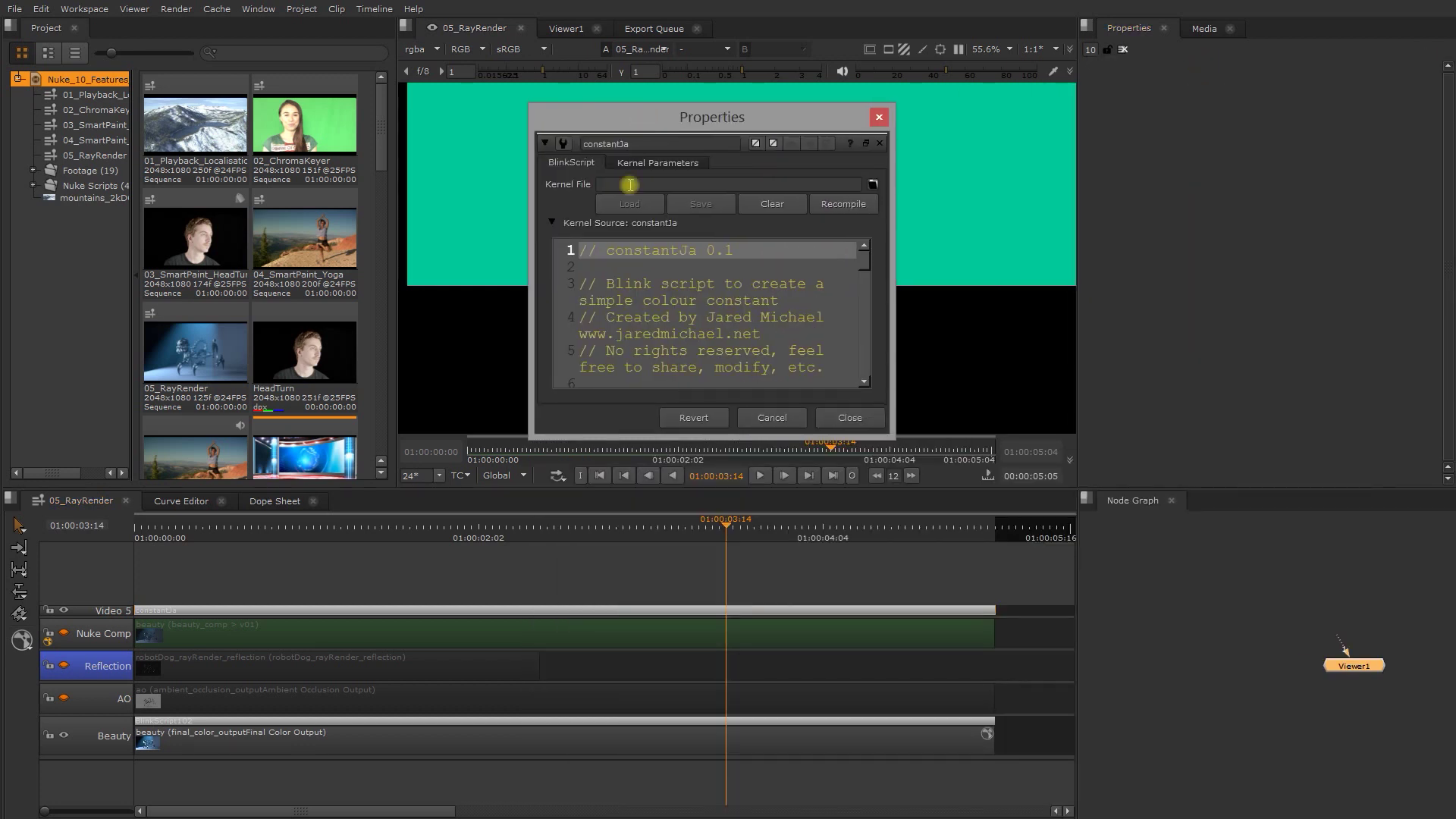
click(895, 445)
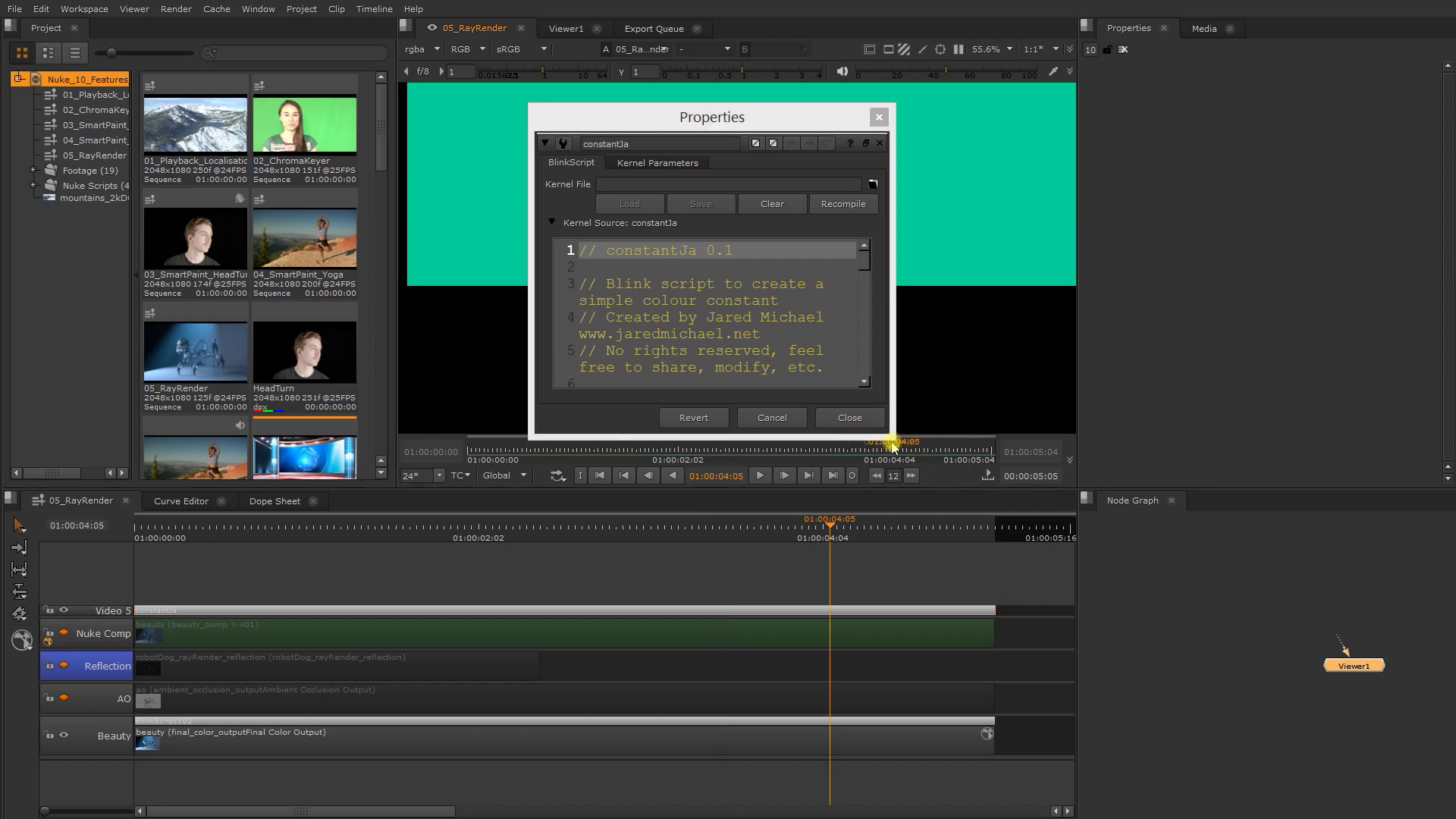
drag(894, 439, 1221, 746)
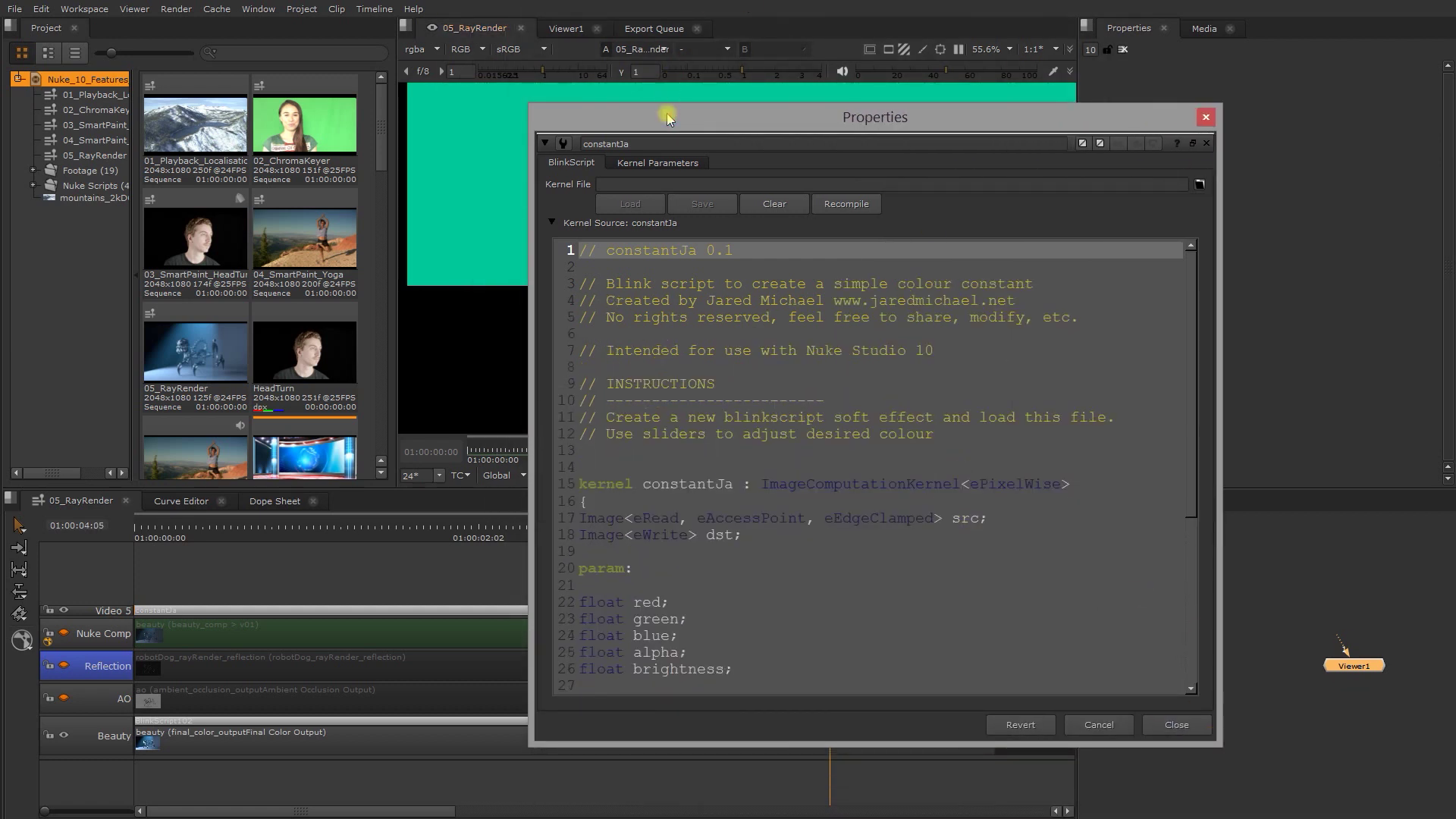
drag(667, 115, 857, 135)
- Maximise the viewer and step through the red, green and blue parameter declarations
key(space)
scroll(478, 267, down, 5)
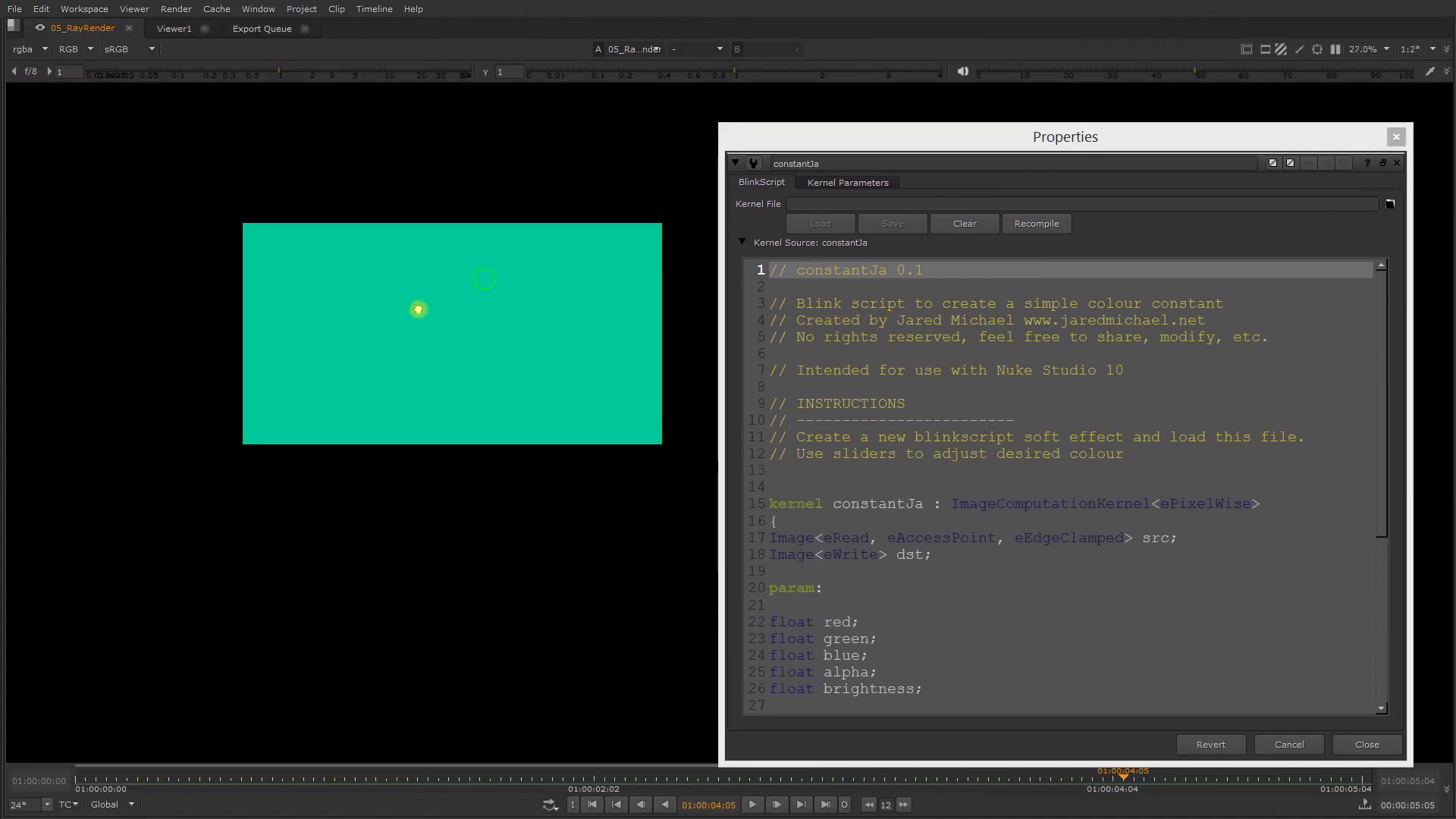
scroll(353, 339, up, 3)
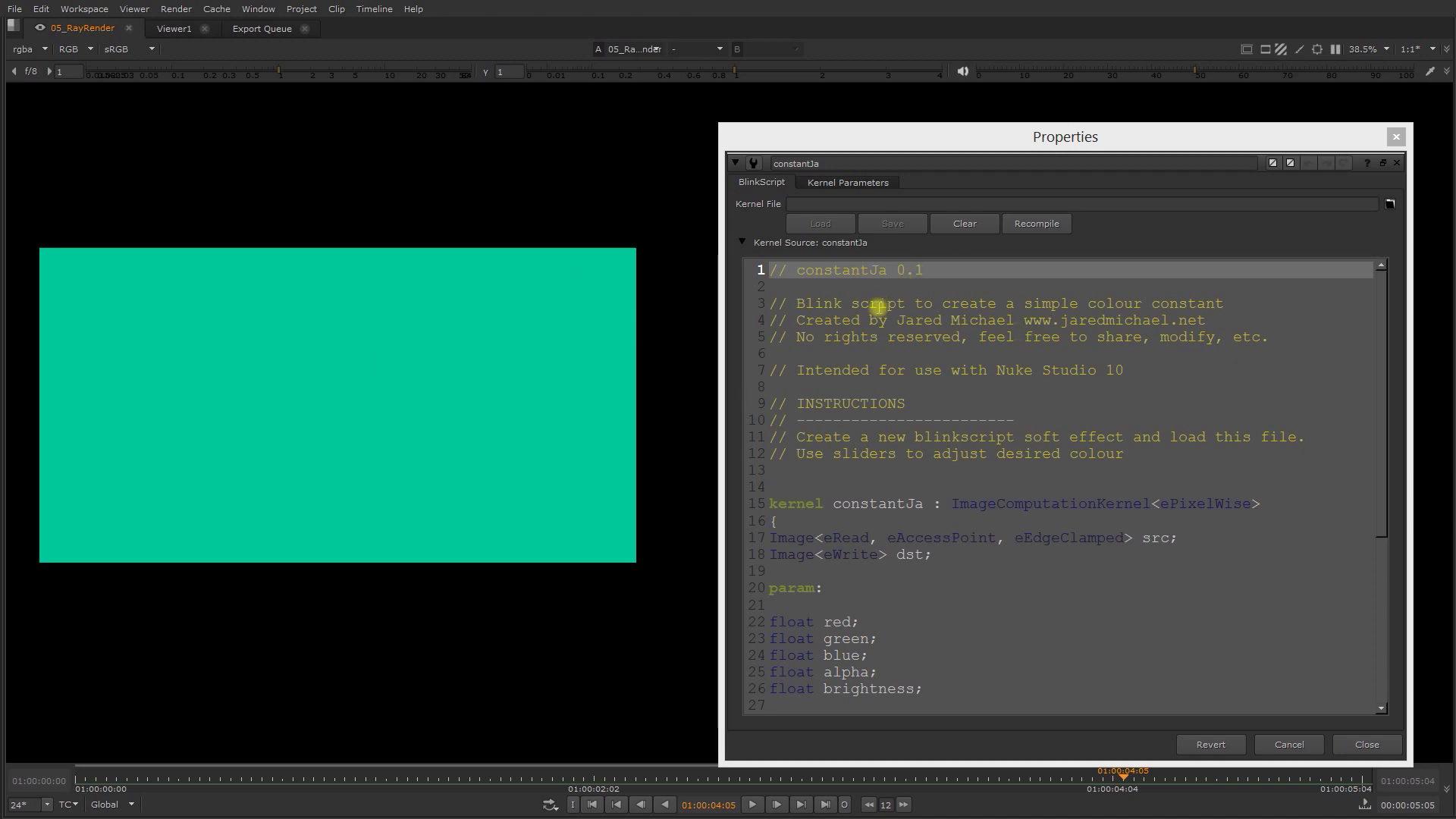
click(938, 553)
scroll(938, 549, down, 3)
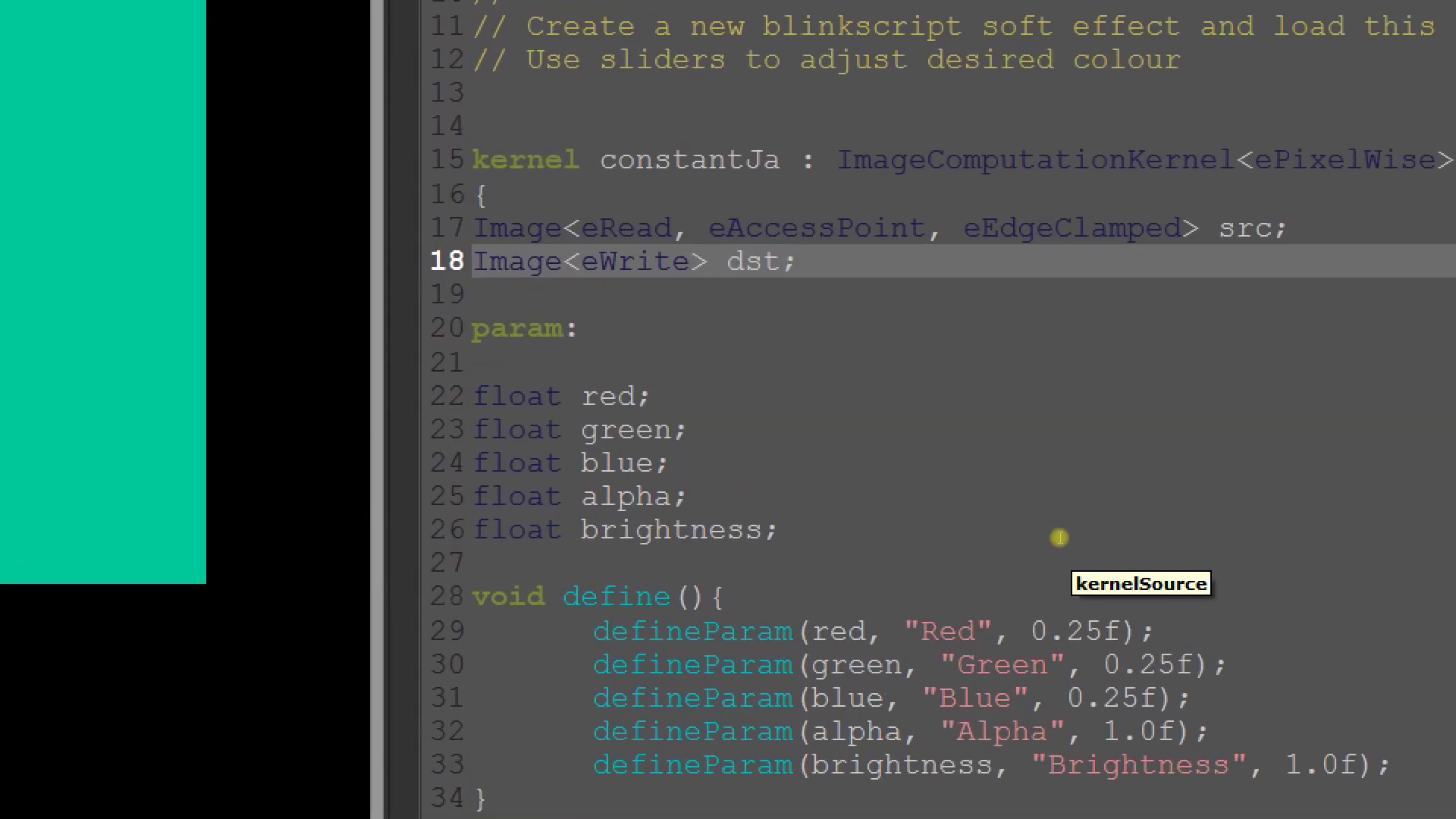
key(Down)
key(Down)
key(Down)
key(Down)
key(Left)
key(ctrl+shift+Left)
key(Down)
key(End)
key(Left)
key(ctrl+shift+Left)
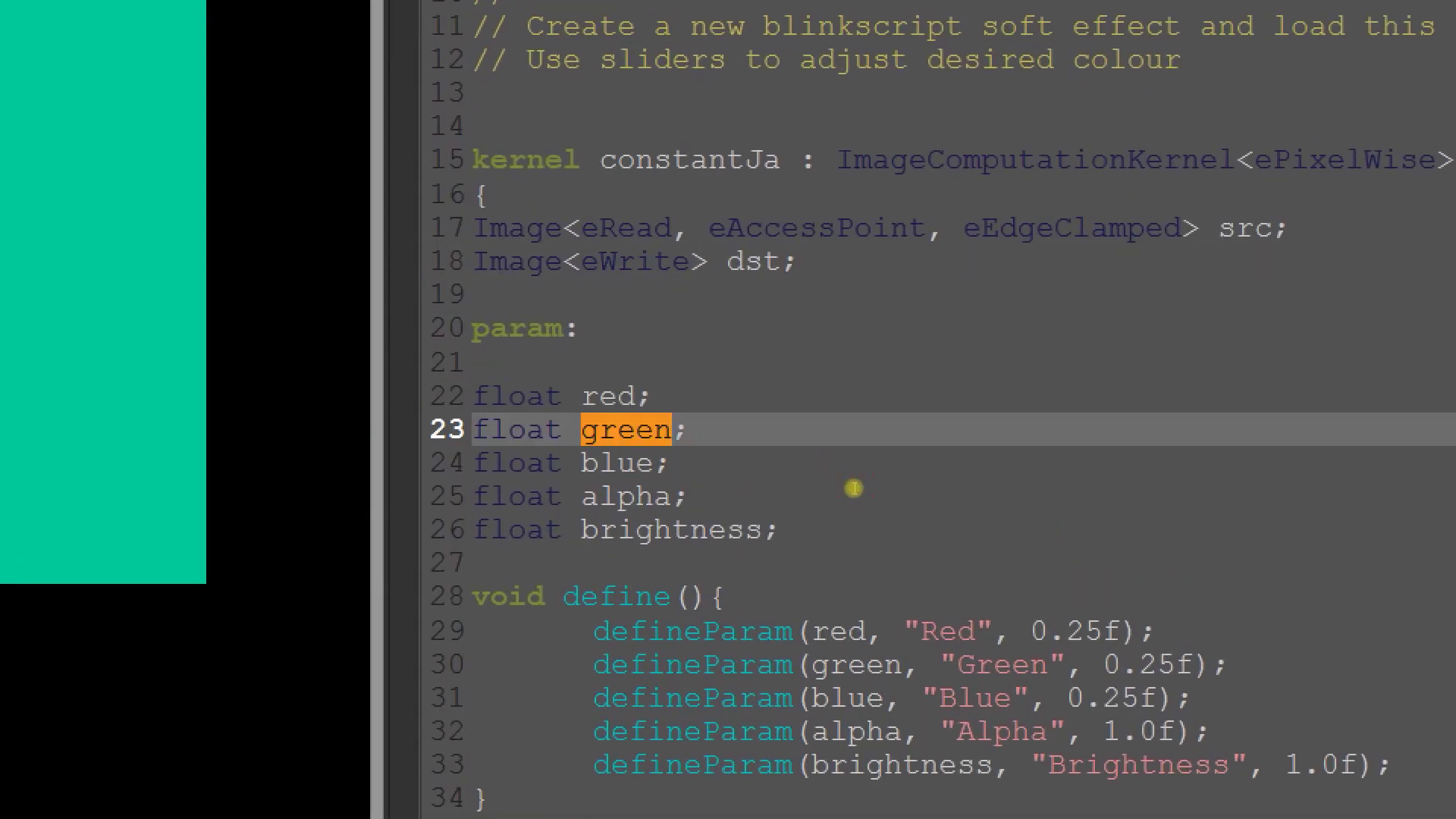
key(Down)
key(End)
key(Left)
key(ctrl+shift+Left)
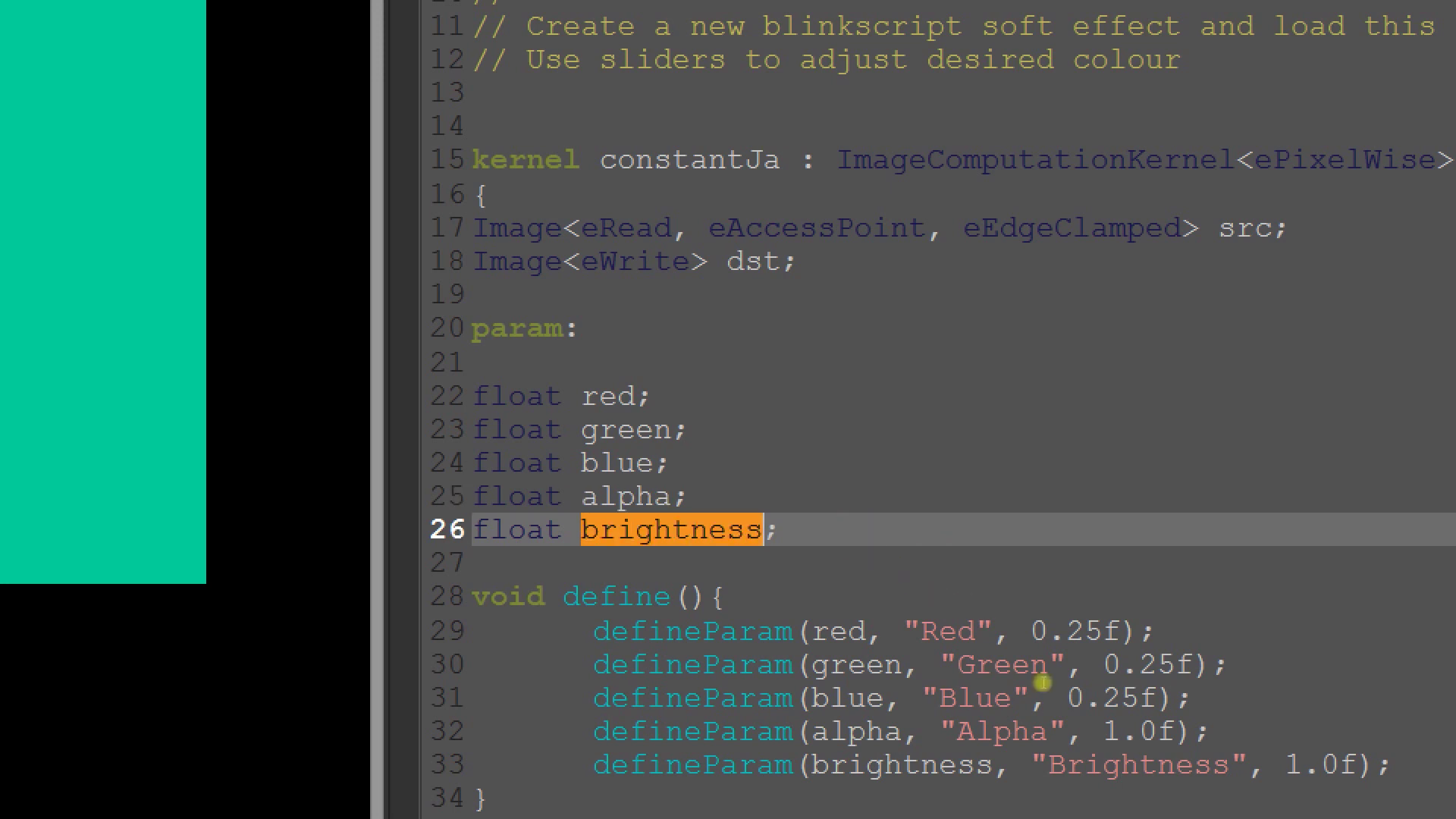
- Inspect the brightness parameter, its 0.25f and 1.0f defaults, and the dst output line
double_click(844, 525)
key(Down)
key(Down)
key(shift+End)
key(Down)
key(shift+Right)
key(shift+Right)
key(shift+Right)
key(shift+Right)
scroll(1117, 652, down, 3)
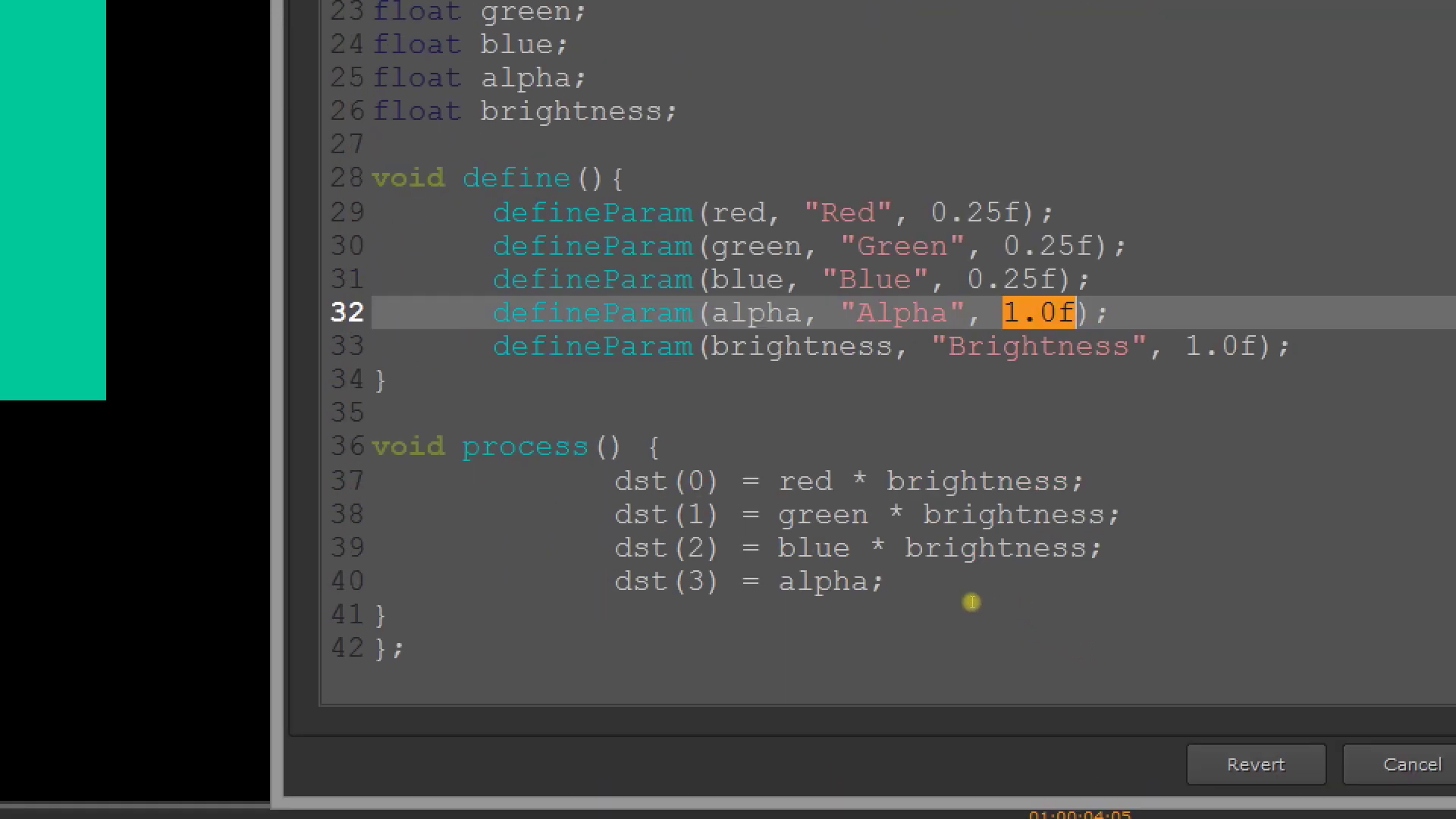
key(Down)
key(Down)
key(Down)
key(Down)
key(Down)
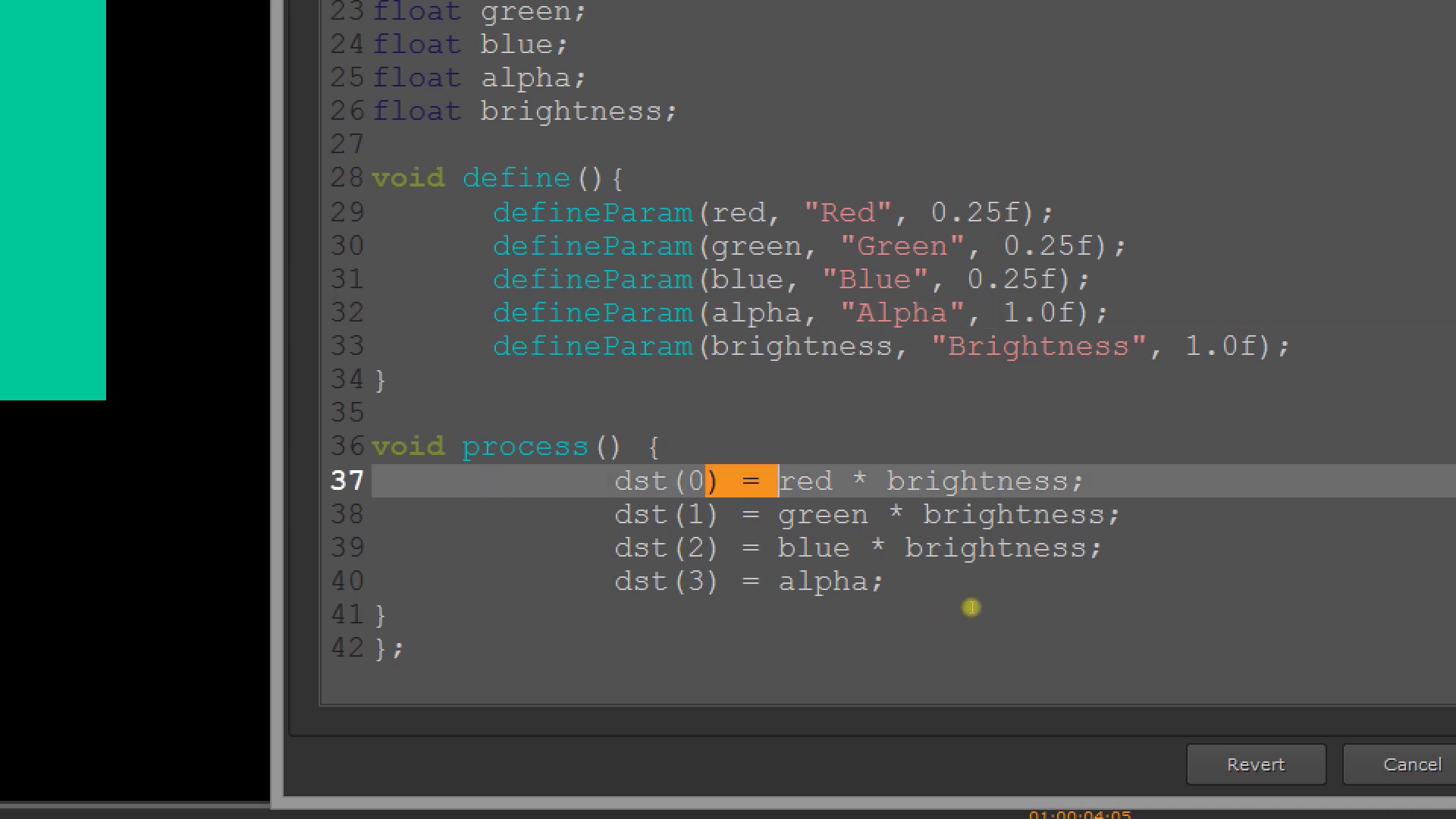
key(Home)
key(shift+Right)
key(shift+Right)
key(shift+Right)
key(Right)
key(Right)
key(shift+Right)
key(shift+Right)
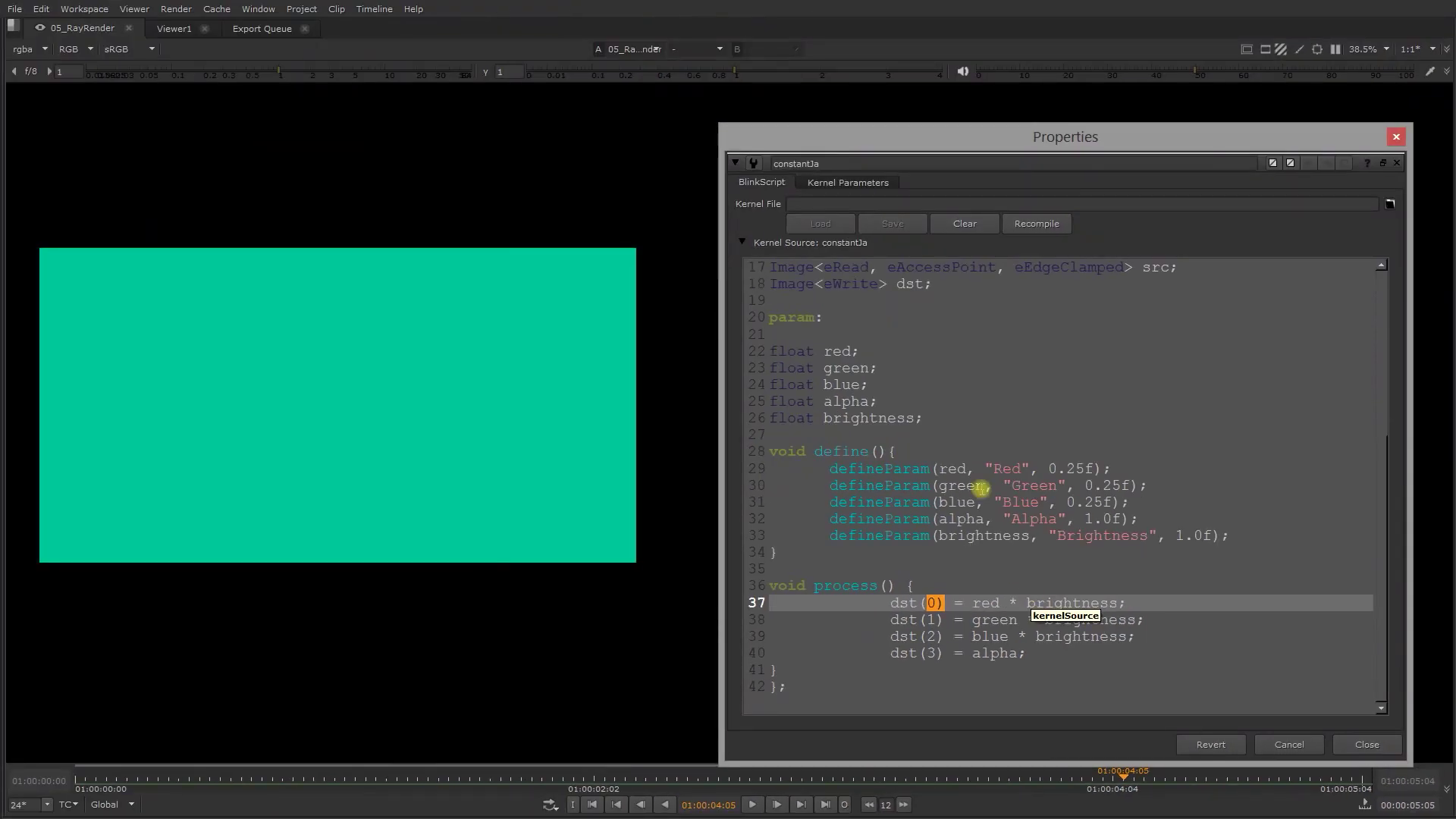
- Set the constant's Red to 0.45, Green to 0.128 and Blue to 0.07
click(730, 78)
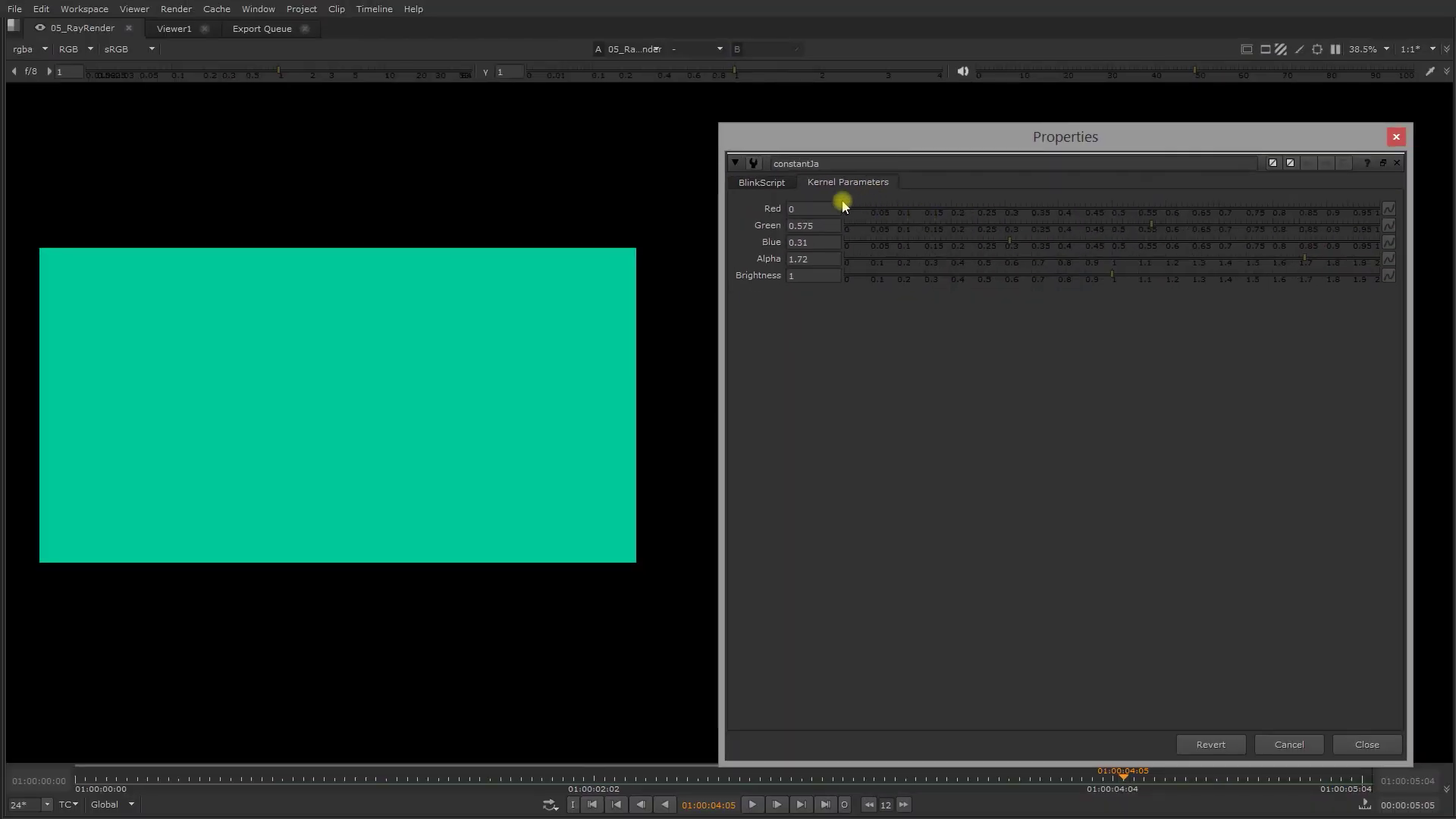
drag(844, 206, 912, 226)
drag(1007, 243, 881, 243)
- Preview a lower Alpha in alpha view, then undo it back to 1.72
click(497, 319)
key(a)
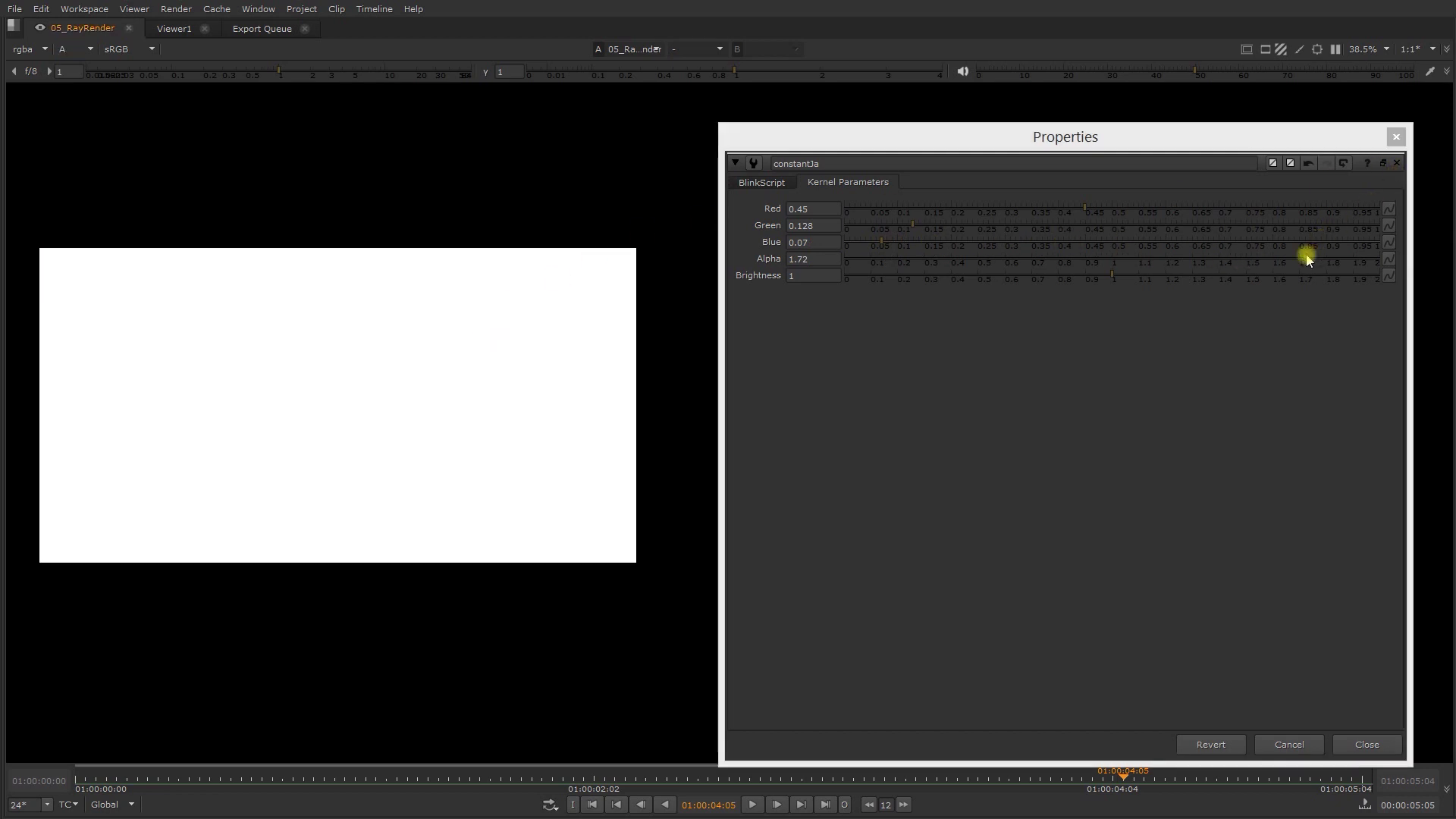
drag(1308, 259, 939, 245)
key(ctrl+z)
key(ctrl+z)
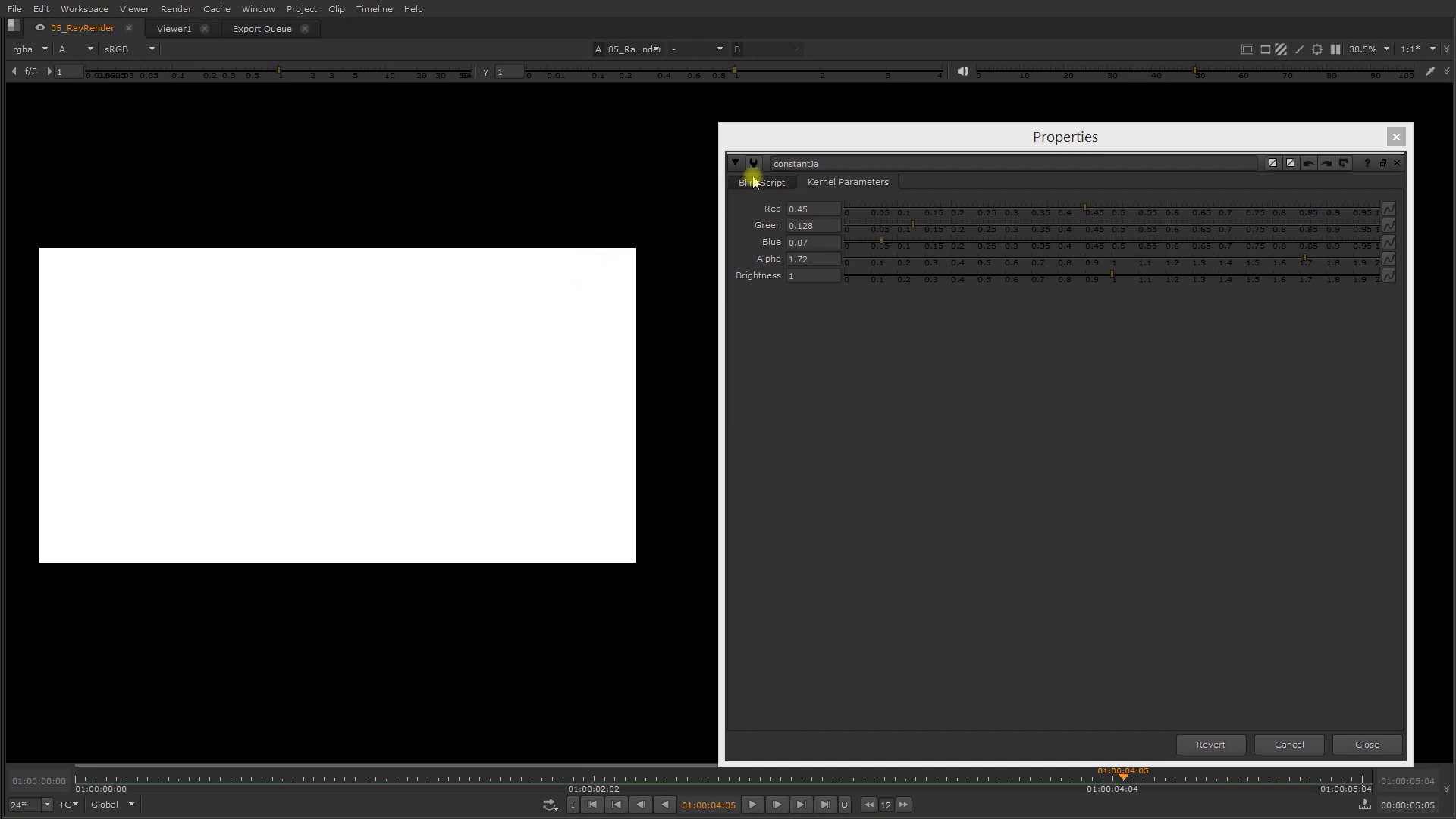
- Play the timeline to show the orange constant, then open the Windows Start menu
click(335, 282)
key(l)
click(4, 813)
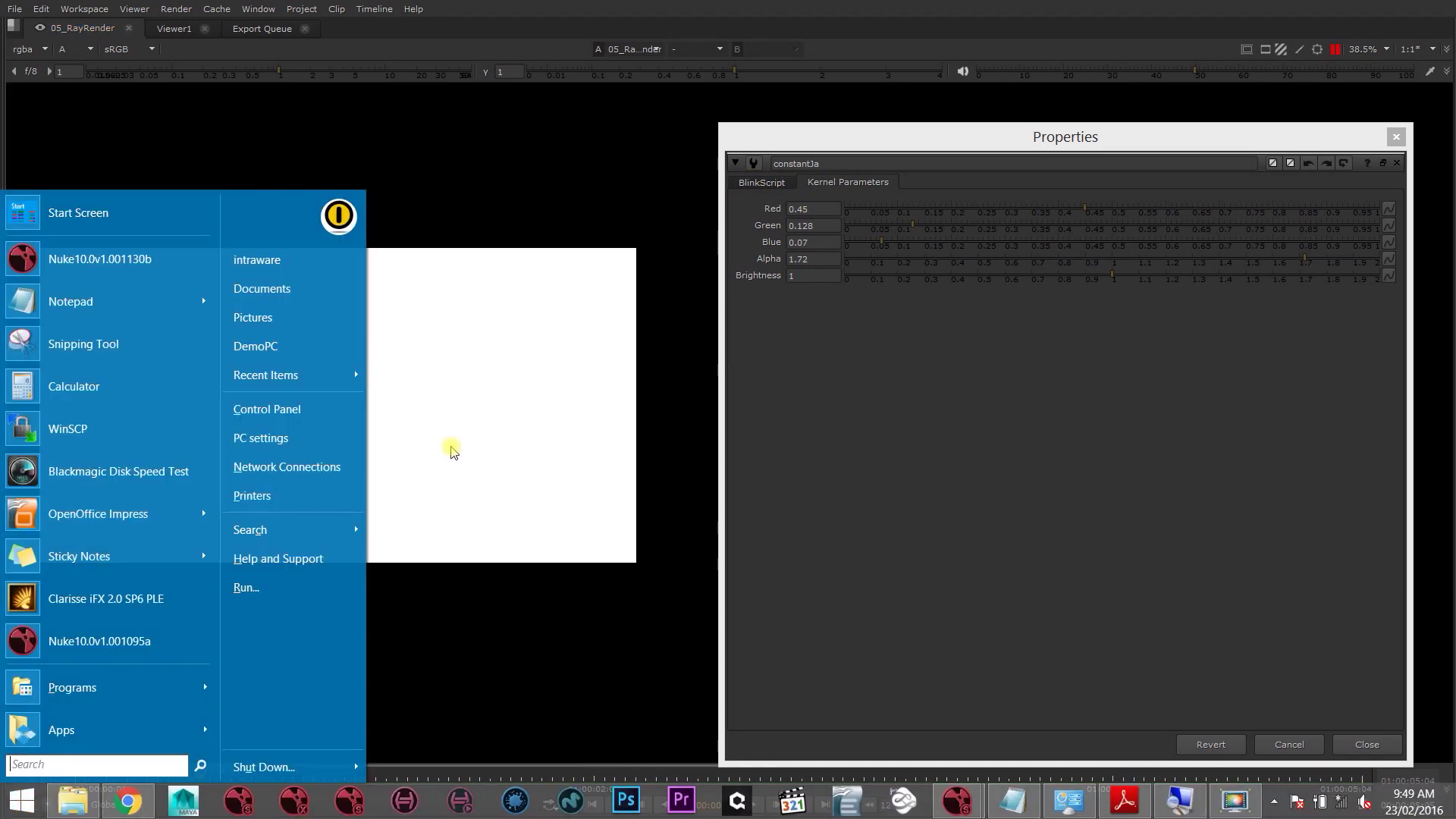